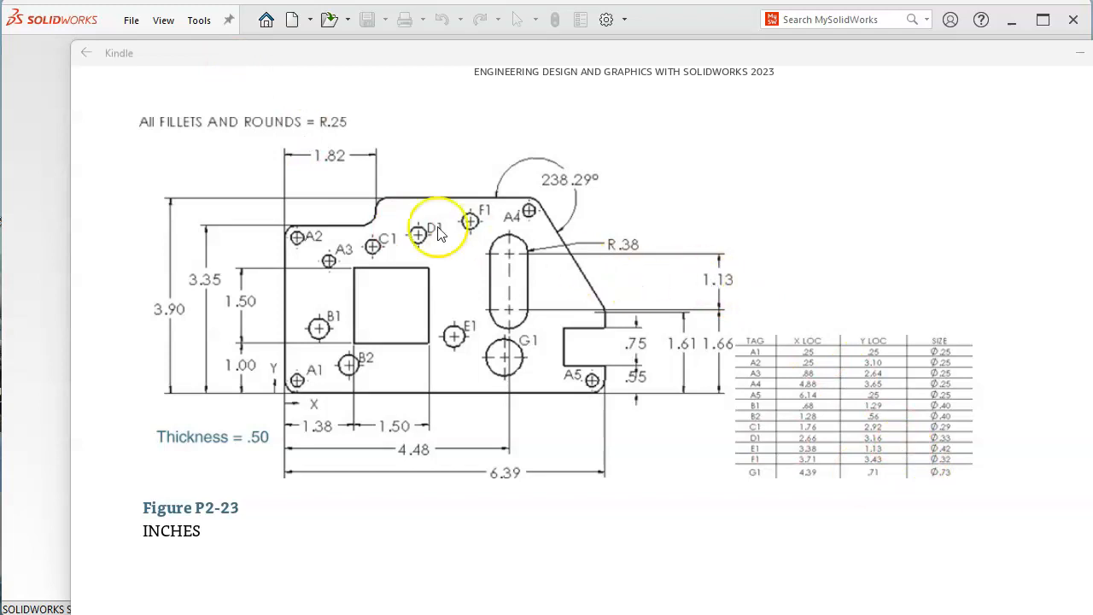
Move the Figure P2-23 window aside, return to SOLIDWORKS and start a new document
drag(201, 59, 1067, 170)
click(624, 171)
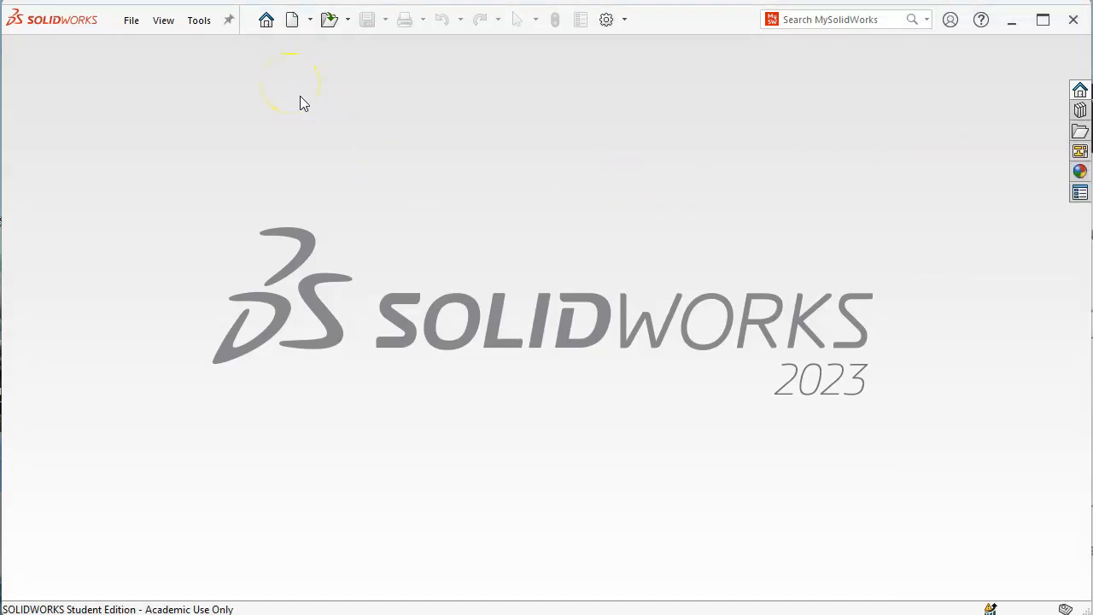
click(294, 24)
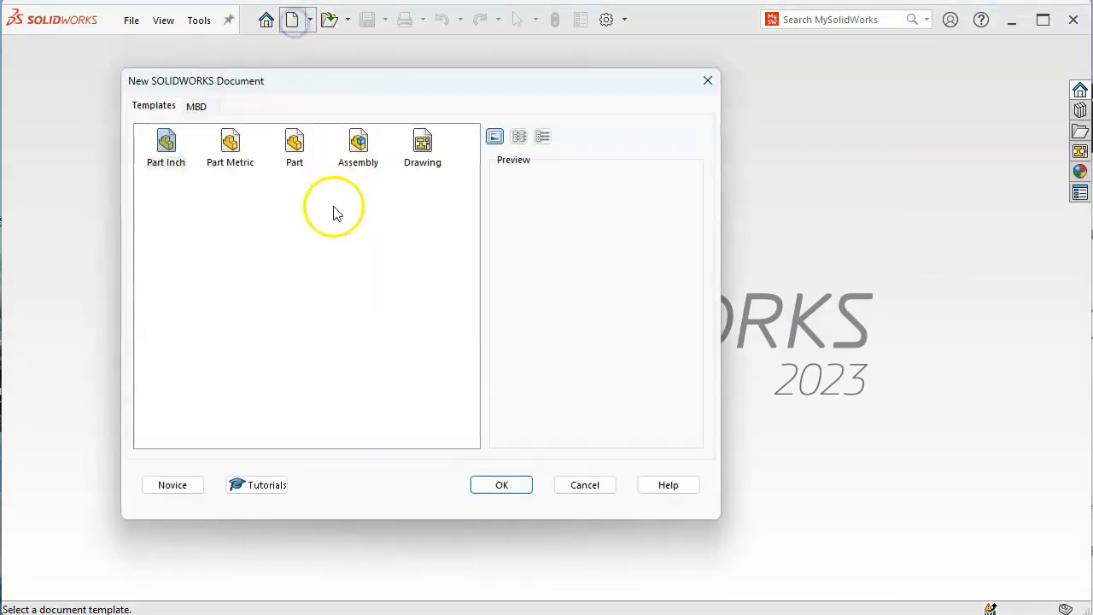
Create a Part Inch document and open a sketch on the Front Plane, checking Figure P2-23
double_click(153, 146)
click(77, 273)
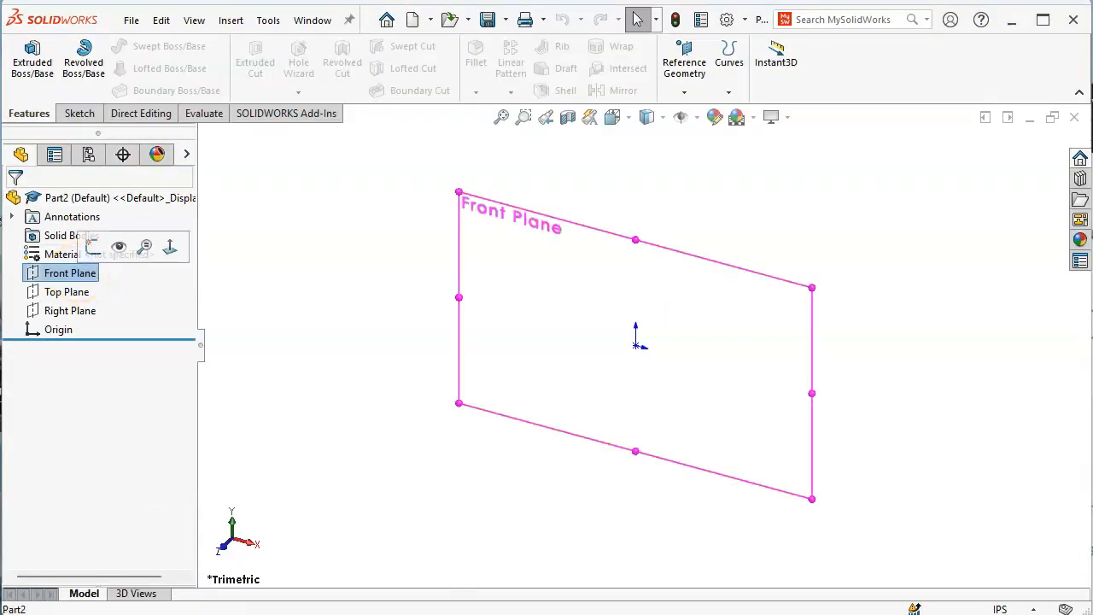
click(88, 246)
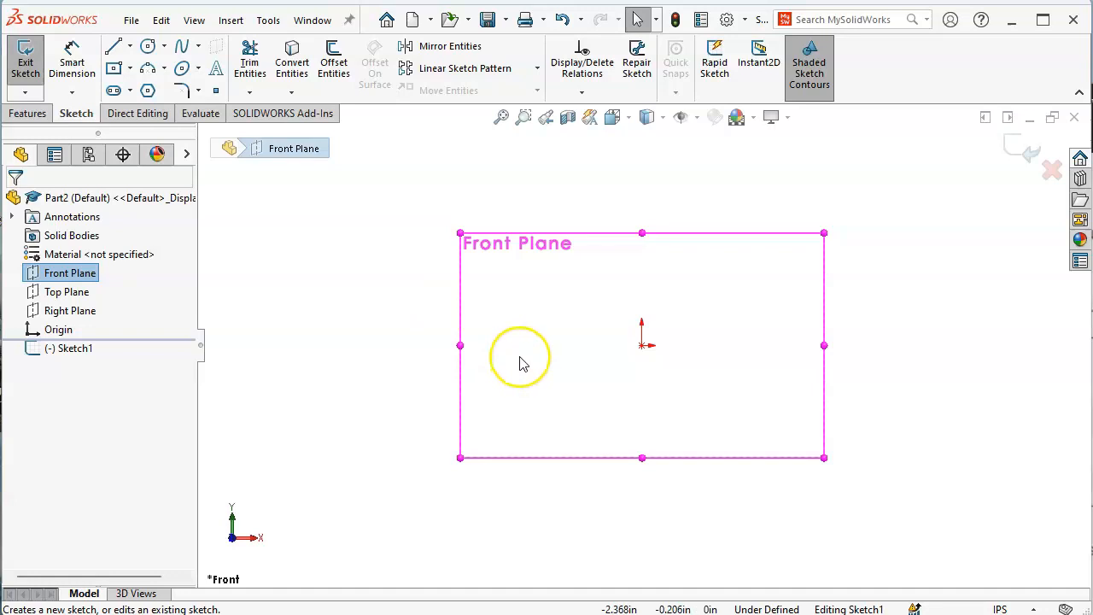
mouse_move(1092, 184)
mouse_down()
mouse_move(1092, 169)
mouse_move(991, 99)
mouse_move(921, 87)
mouse_up()
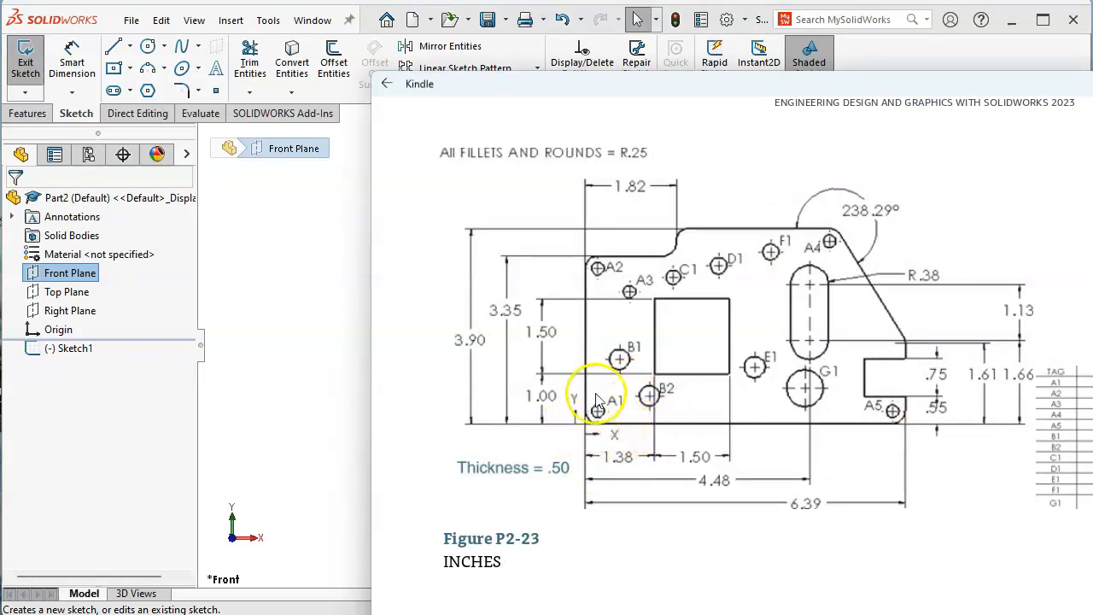
mouse_move(551, 92)
mouse_down()
mouse_move(1086, 183)
mouse_move(1092, 198)
mouse_up()
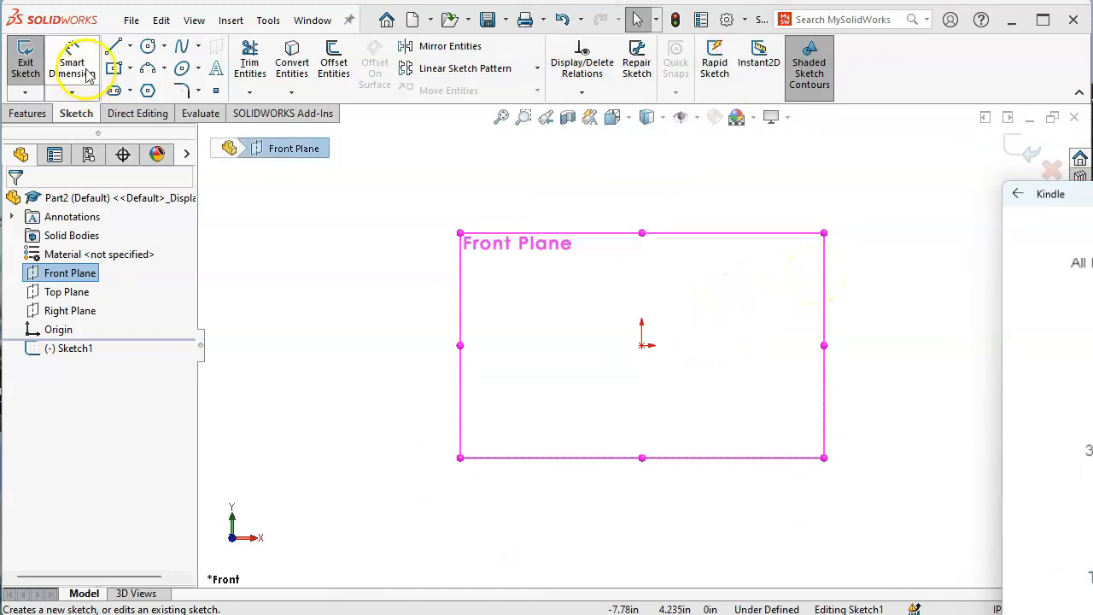
click(130, 68)
Draw a corner rectangle from the origin up and to the right
click(130, 92)
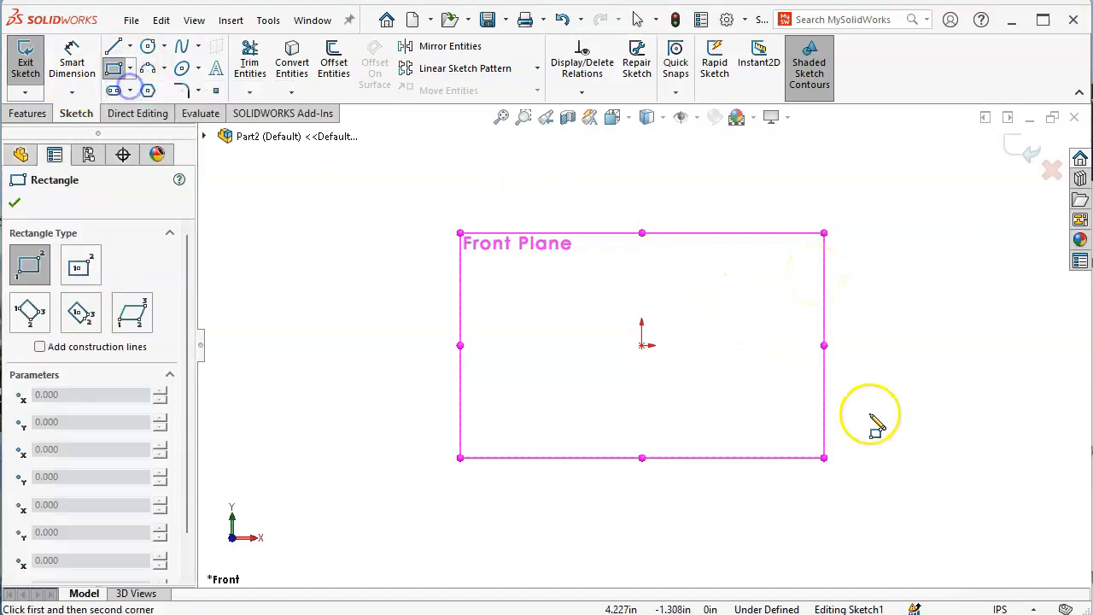
click(642, 345)
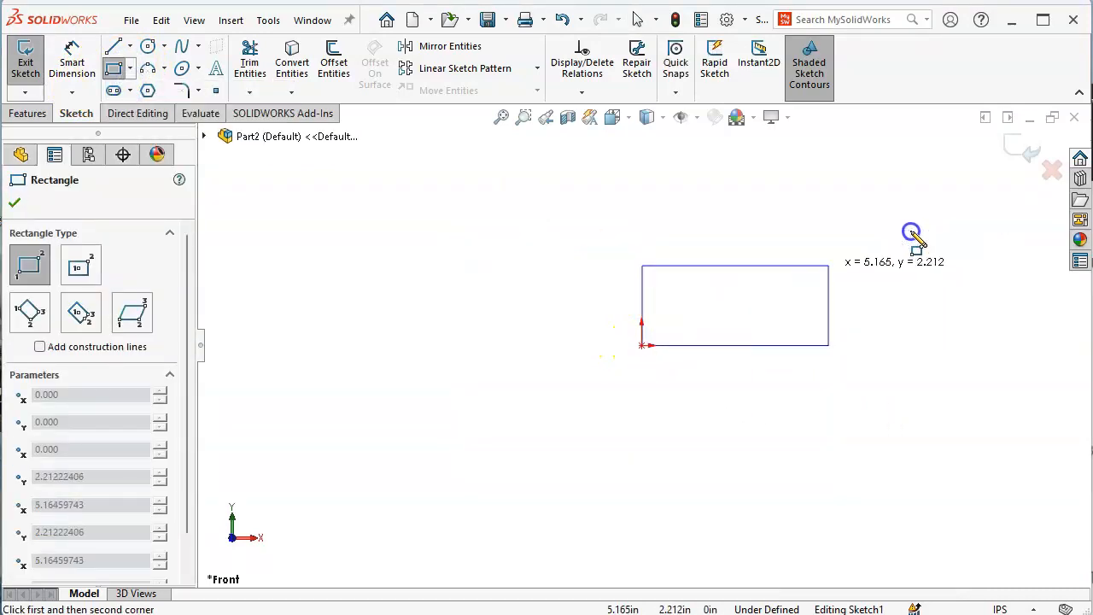
click(903, 167)
scroll(862, 202, down, 2)
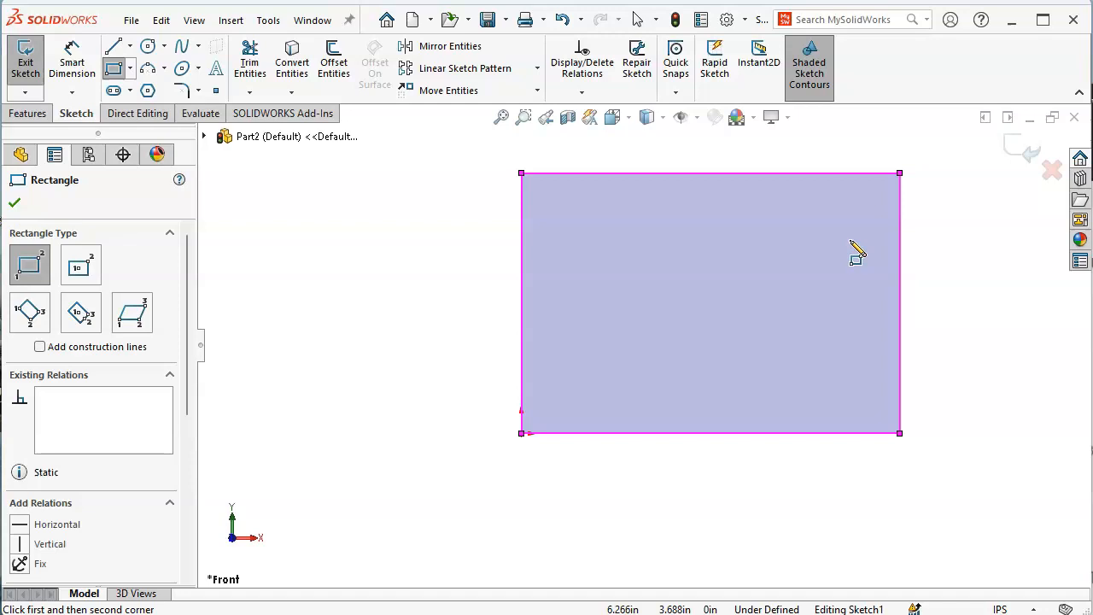
Dimension the rectangle's bottom edge to 6.39 in wide
right_click(823, 242)
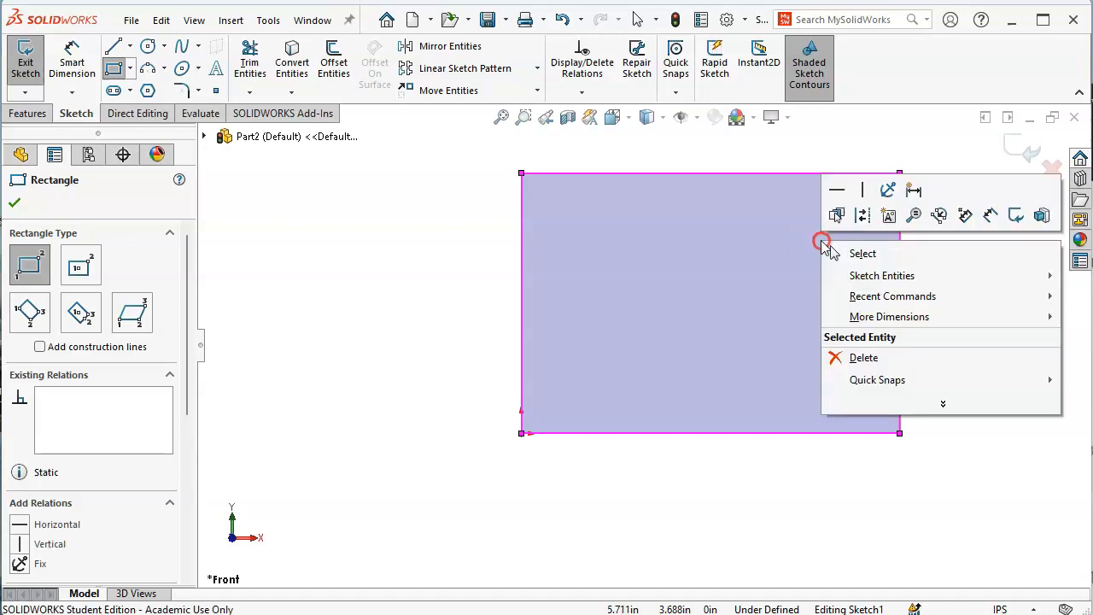
click(989, 216)
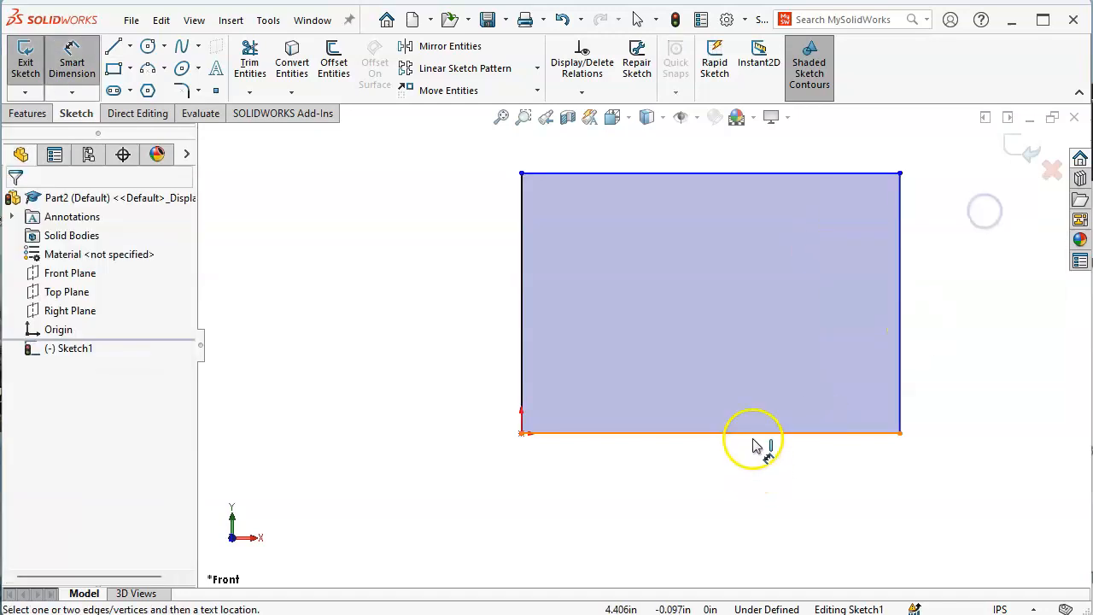
click(752, 434)
click(745, 474)
text(6.39)
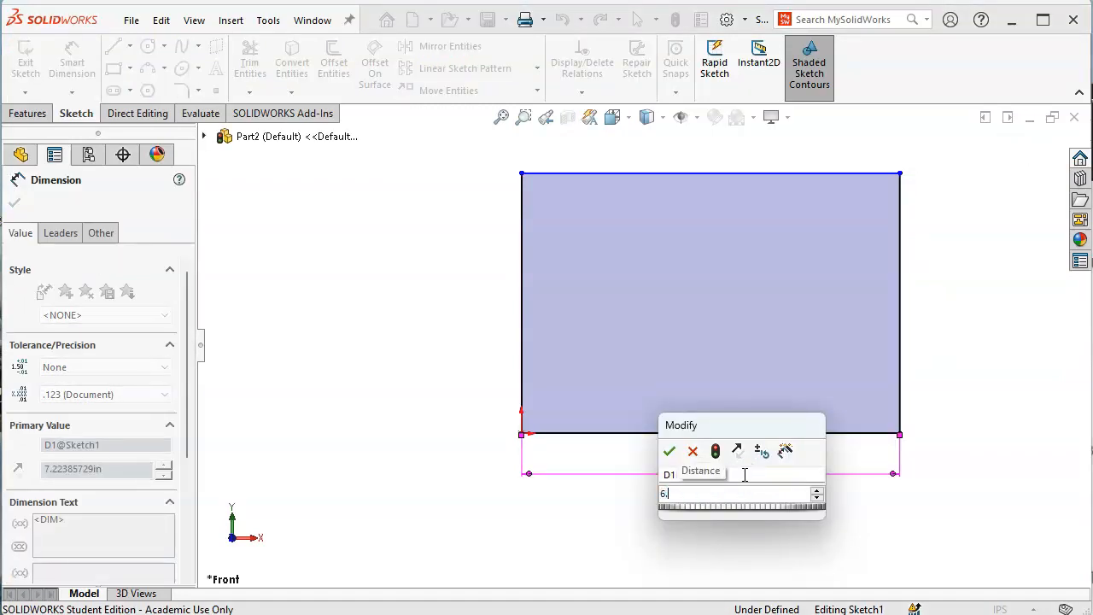
key(Return)
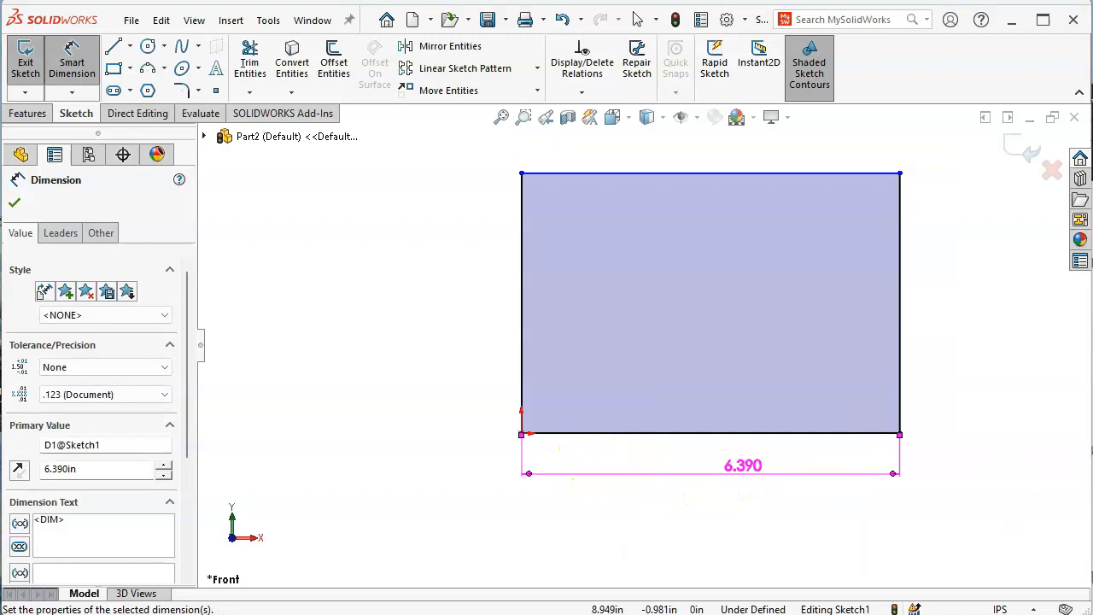
Dimension the left edge to 3.9 in tall, leaving the rectangle fully defined
key(alt+Tab)
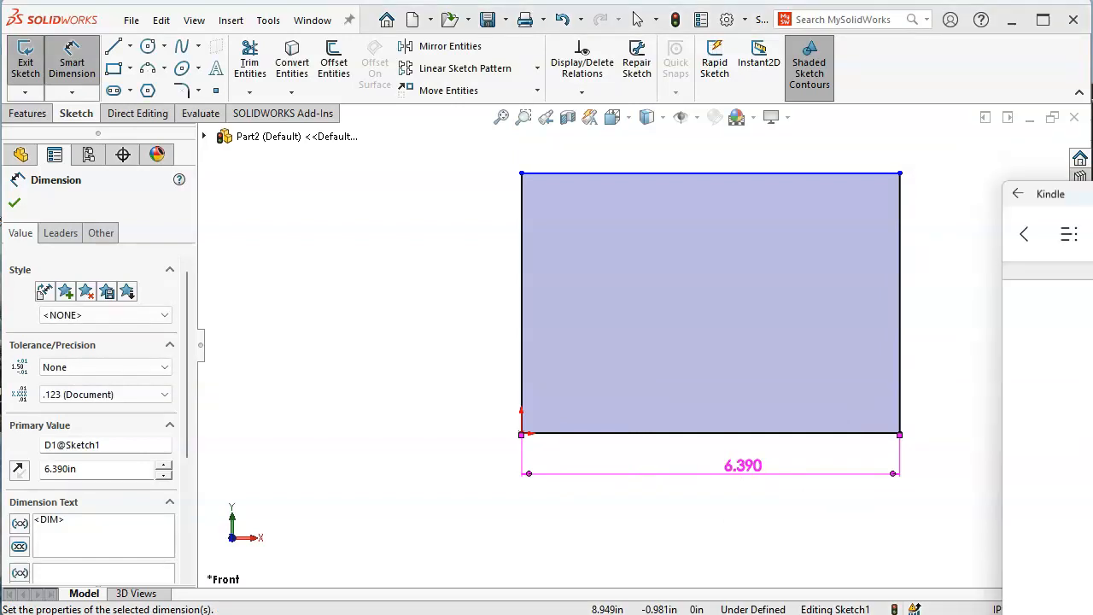
drag(1091, 194, 1033, 190)
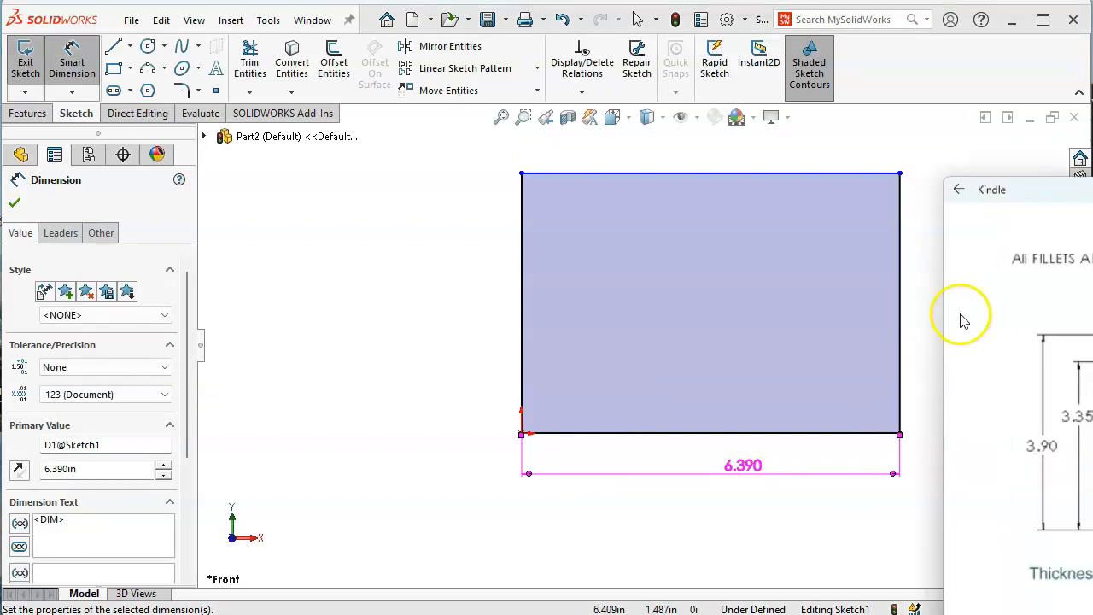
click(628, 361)
click(521, 329)
click(426, 319)
text(3.9)
key(Return)
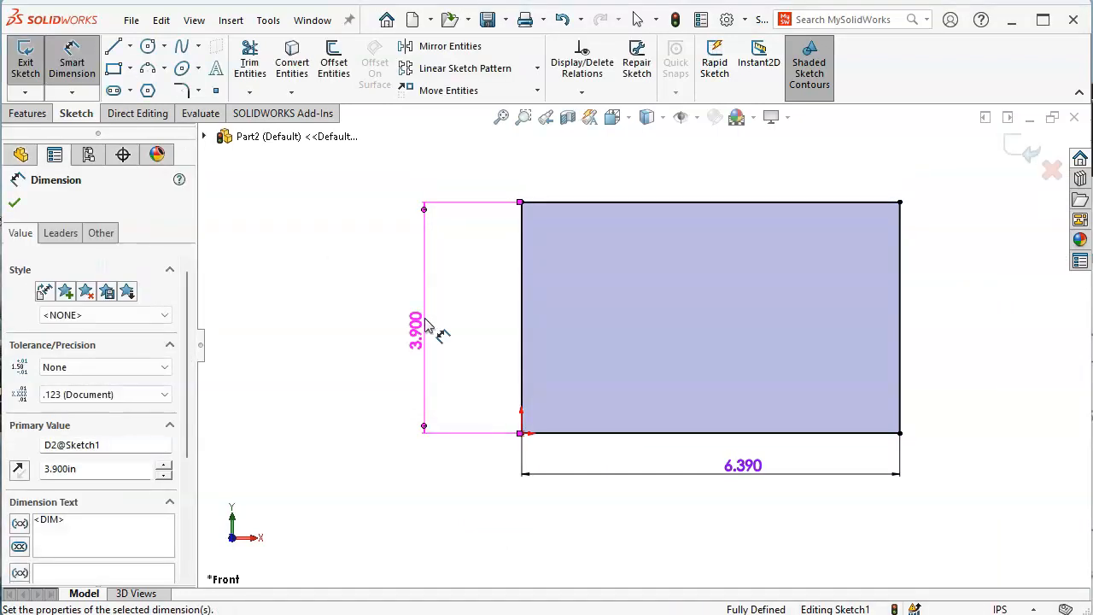
click(816, 531)
right_click(894, 275)
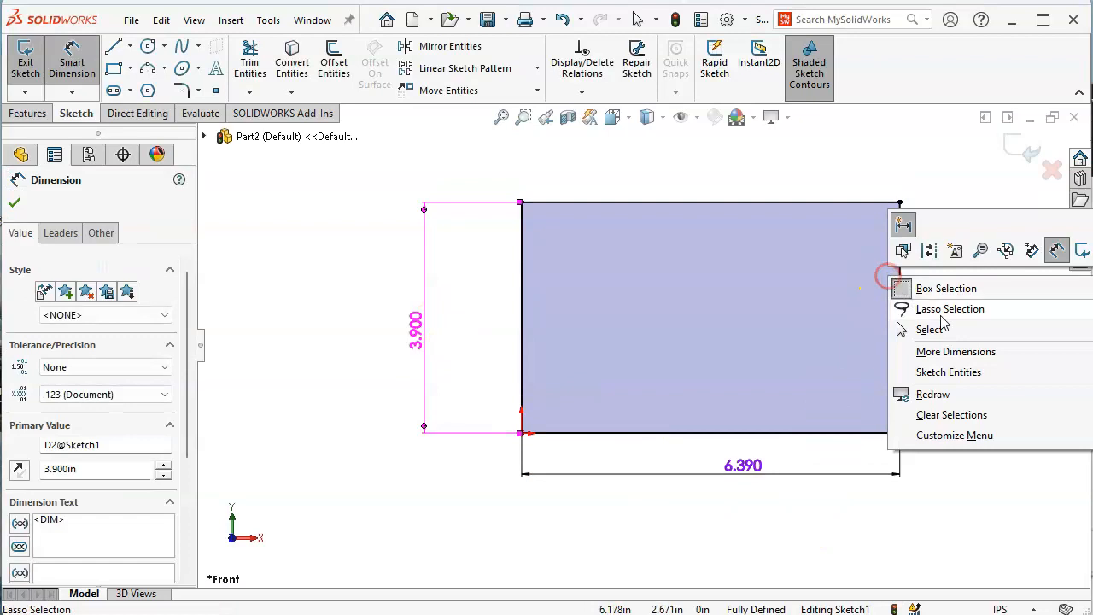
click(963, 331)
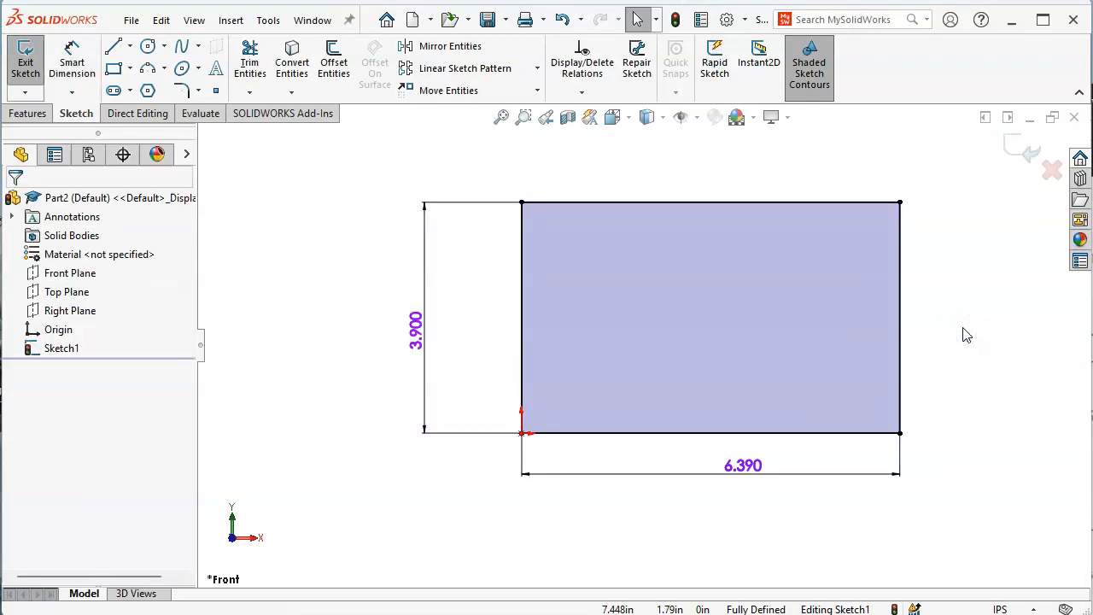
Sketch the top-left step with a horizontal and a vertical line
click(114, 46)
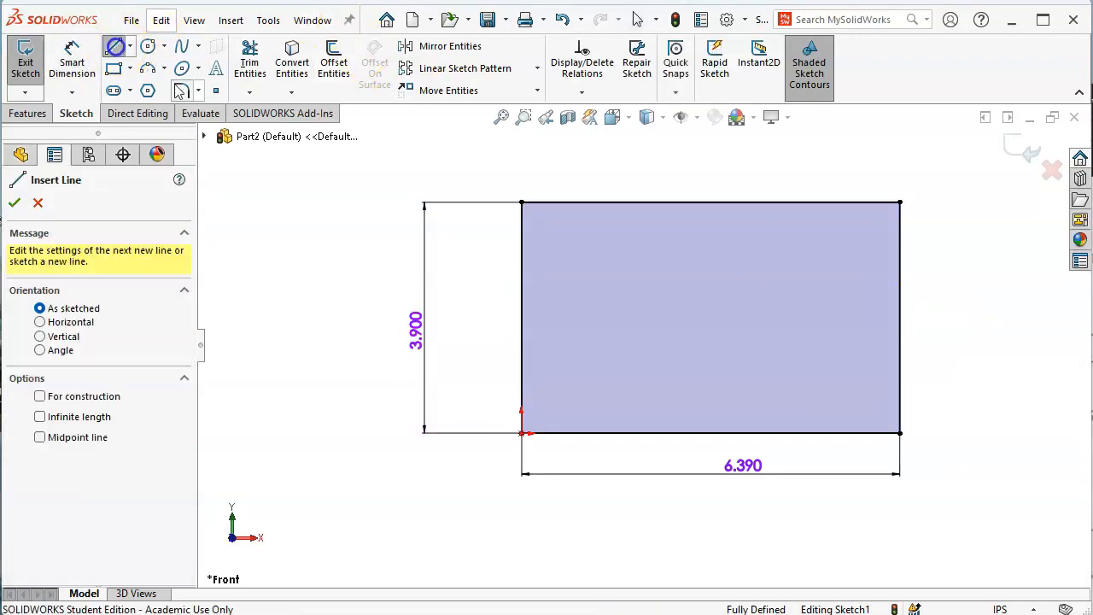
click(521, 240)
click(622, 240)
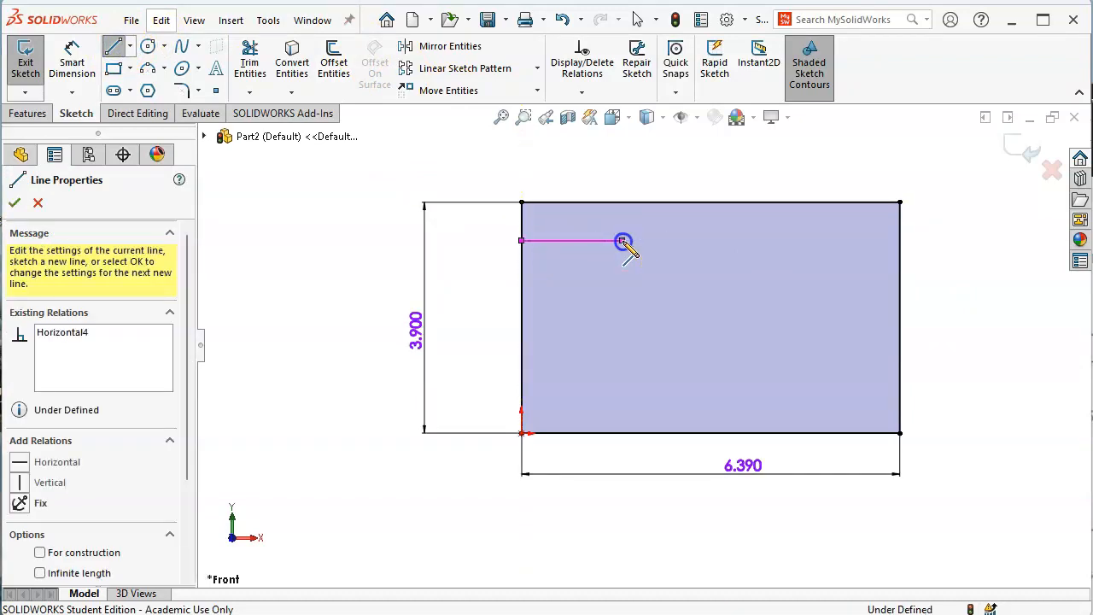
double_click(622, 204)
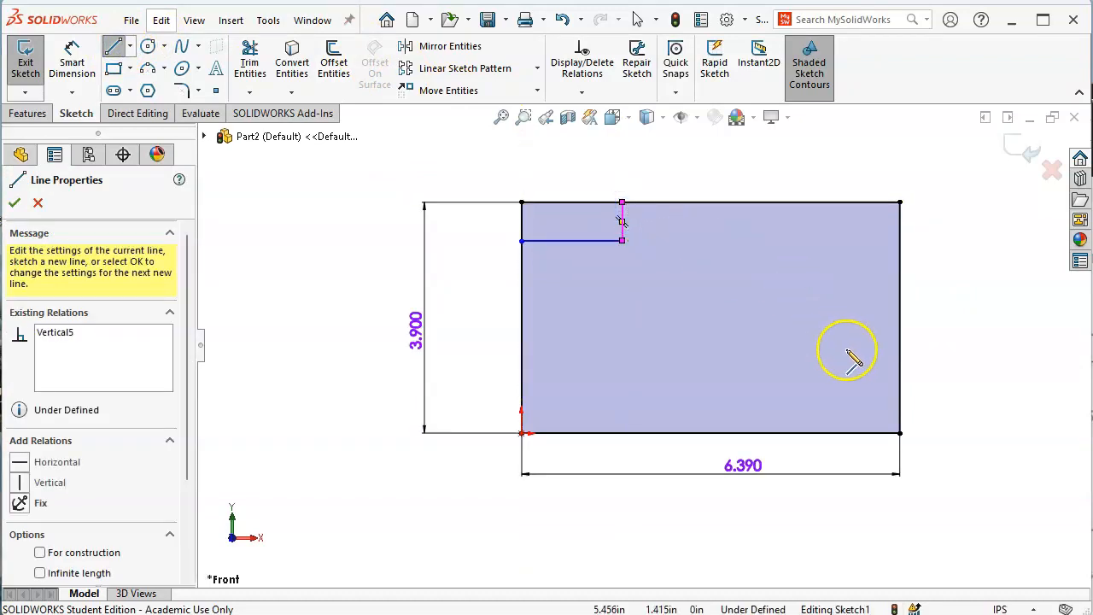
Sketch the small rectangular slot into the plate's right edge
click(900, 363)
click(841, 363)
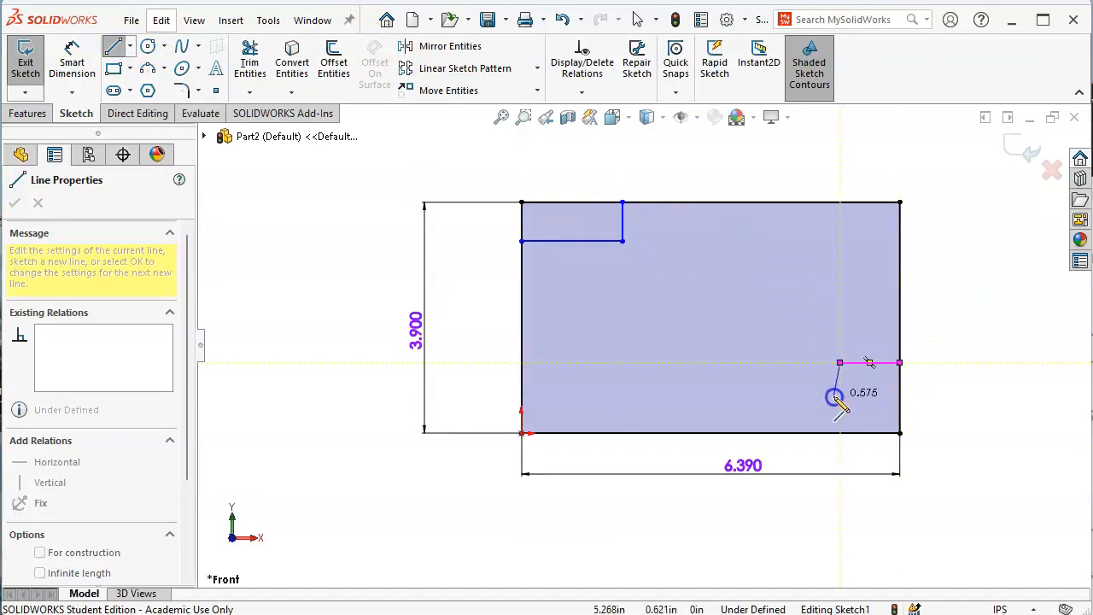
click(840, 399)
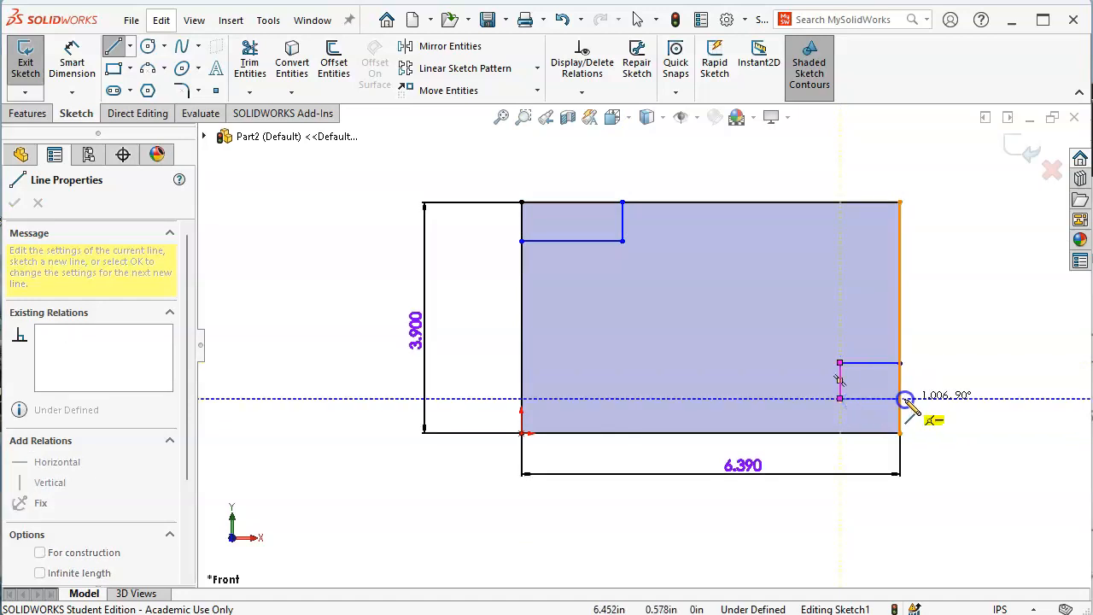
double_click(902, 399)
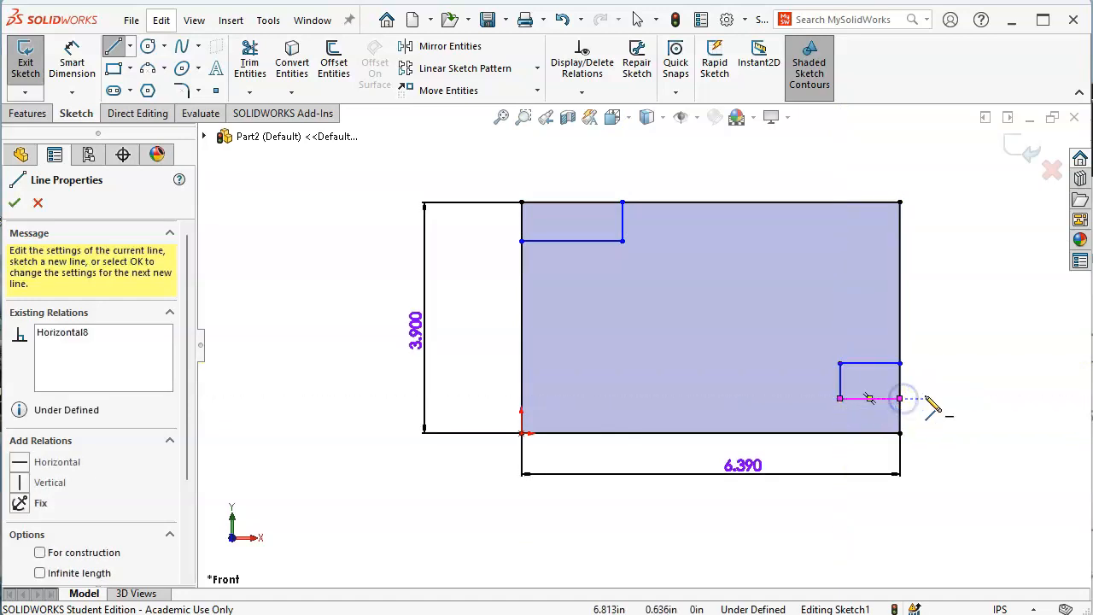
Draw the diagonal corner-cut line from the right edge to the top edge
click(899, 314)
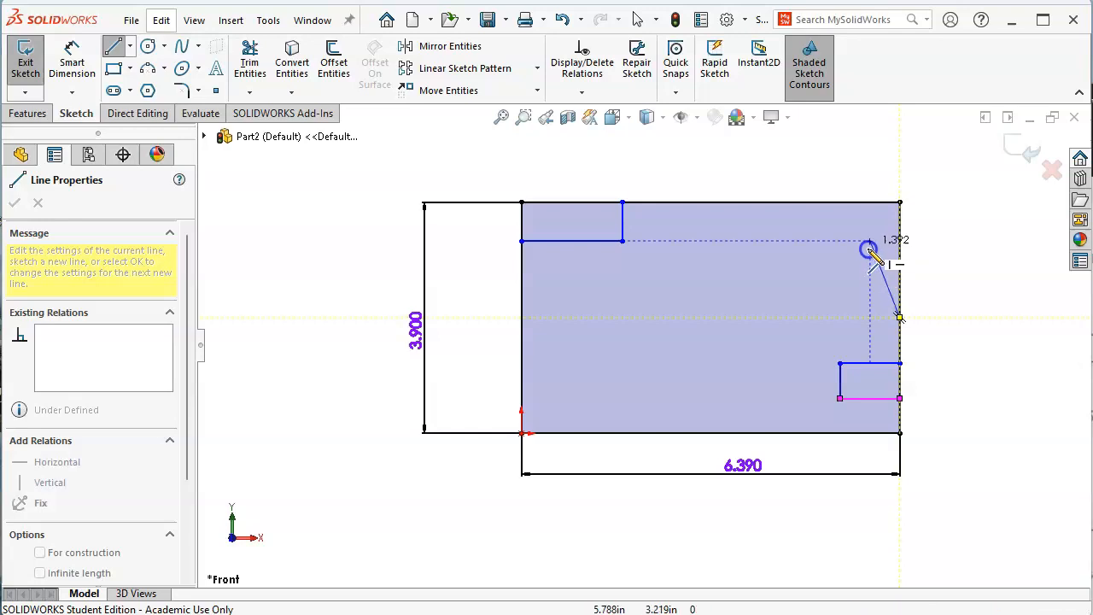
double_click(817, 203)
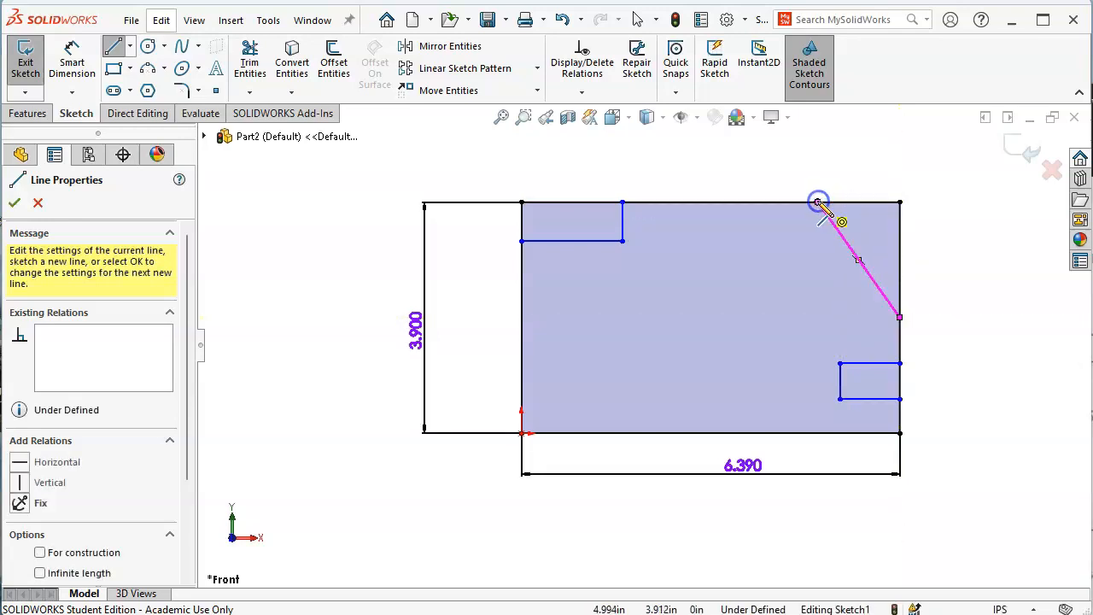
right_click(963, 290)
click(974, 295)
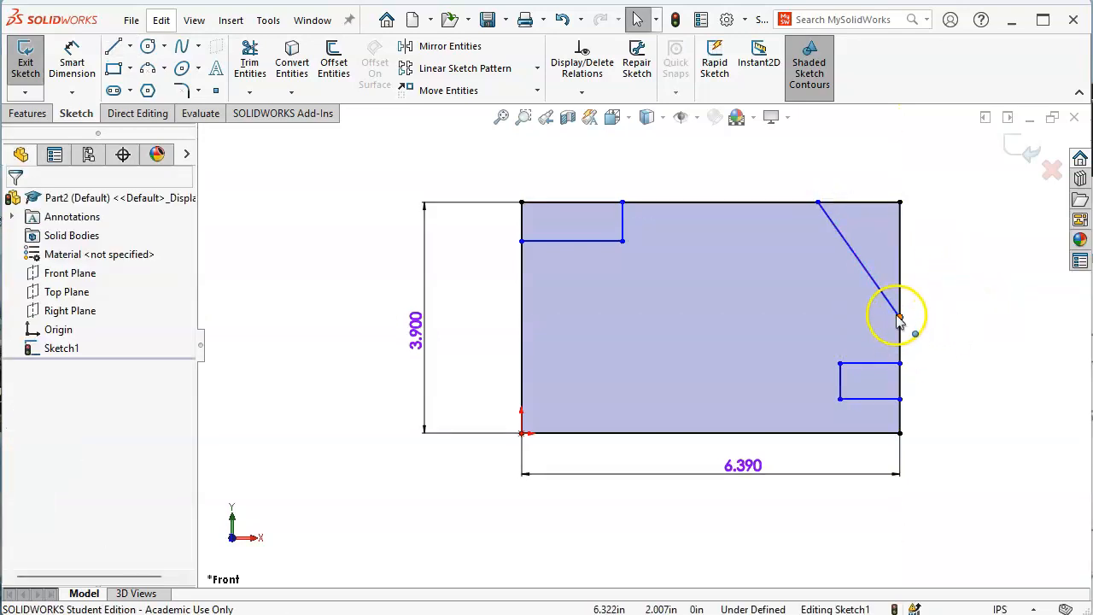
click(899, 316)
Delete the Midpoint relation on the diagonal's lower endpoint
drag(897, 316, 911, 340)
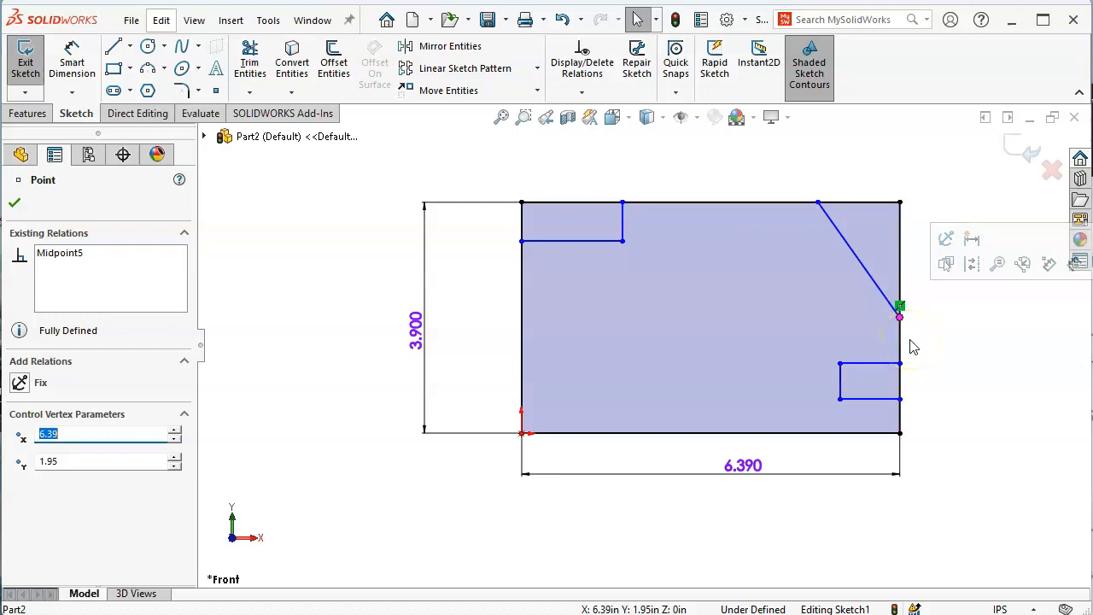
drag(899, 316, 952, 359)
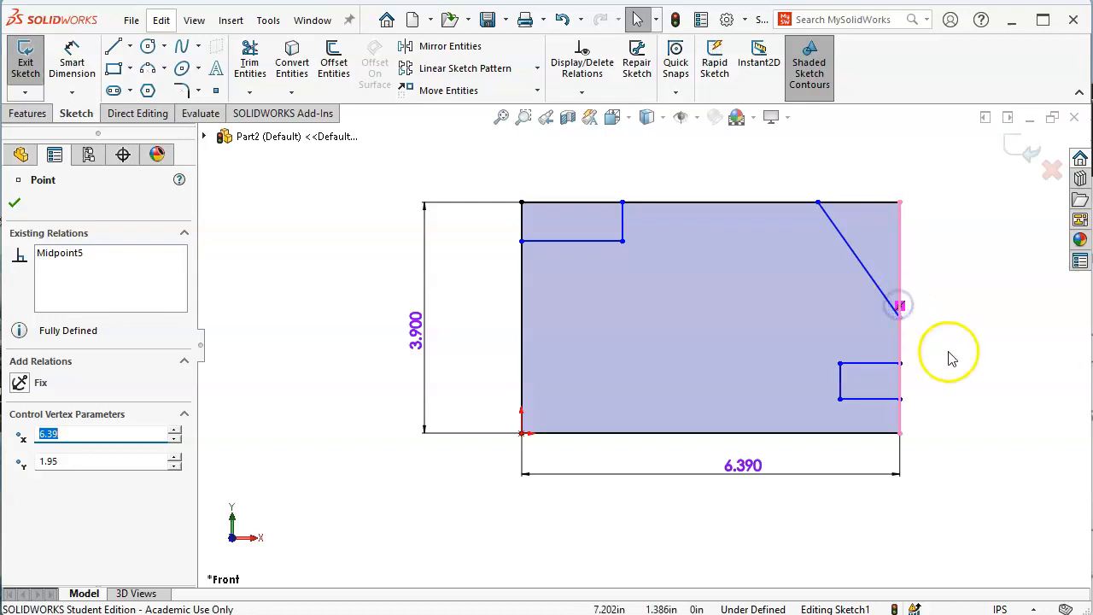
click(938, 331)
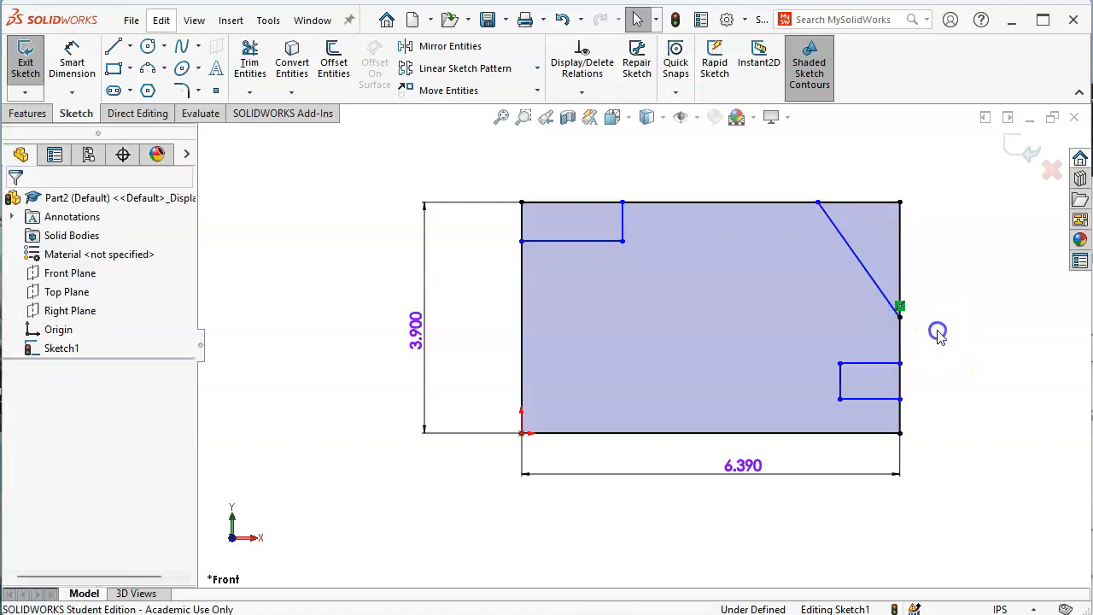
click(901, 320)
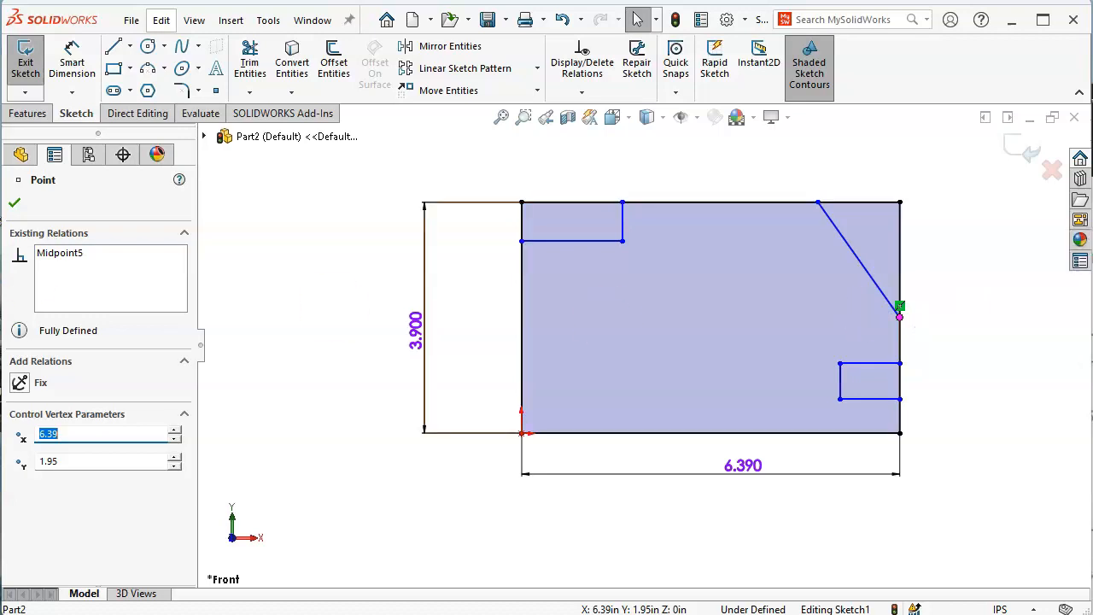
click(78, 259)
key(Delete)
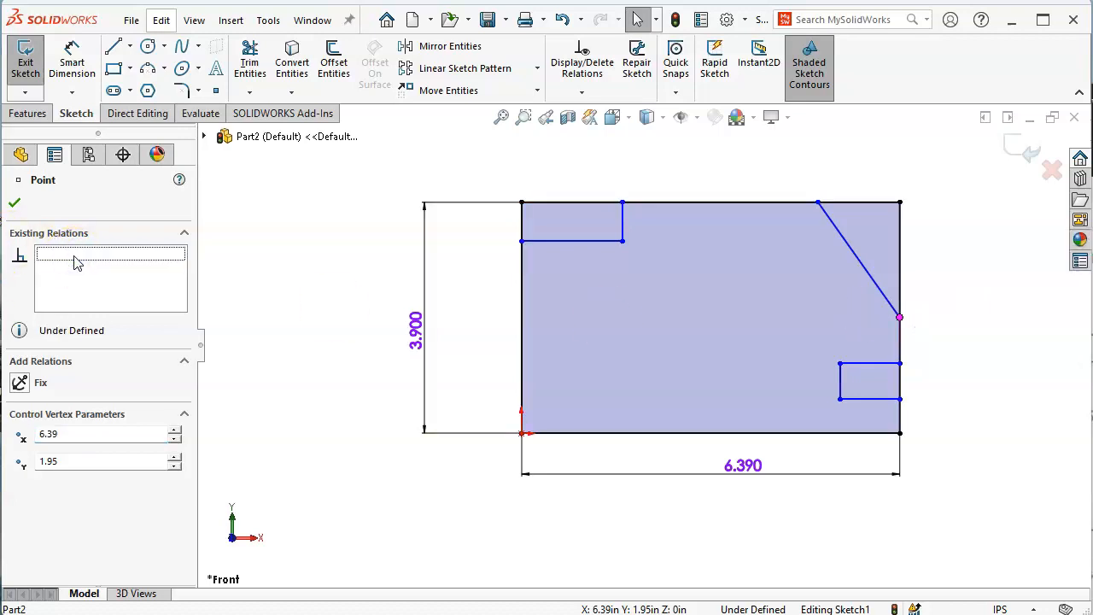
click(956, 321)
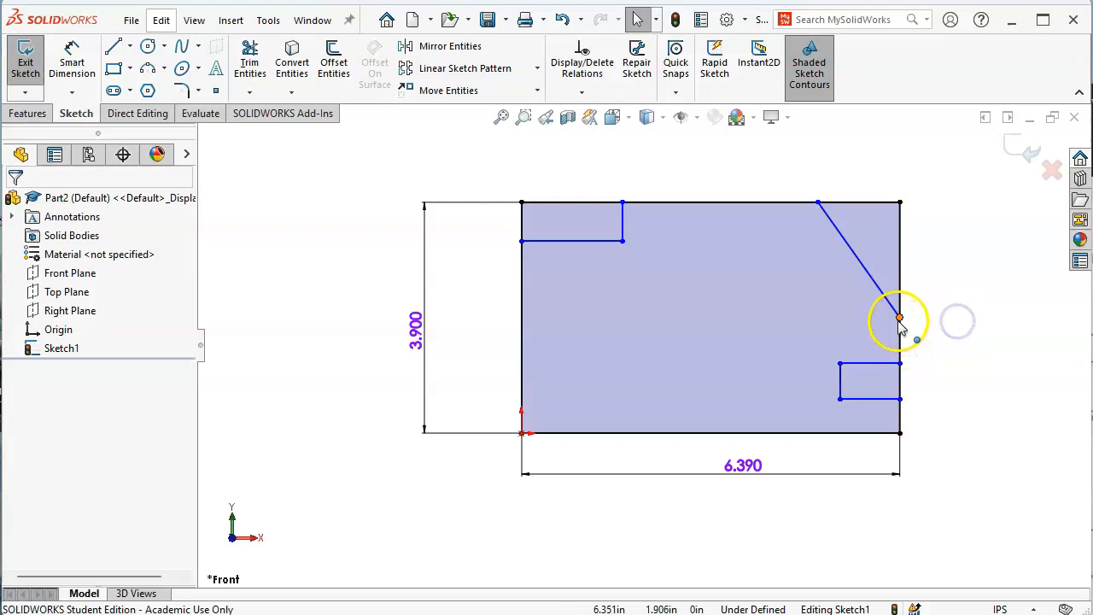
Slide the diagonal's lower endpoint up the right edge, keeping only its coincident relation
click(899, 317)
drag(899, 314, 900, 301)
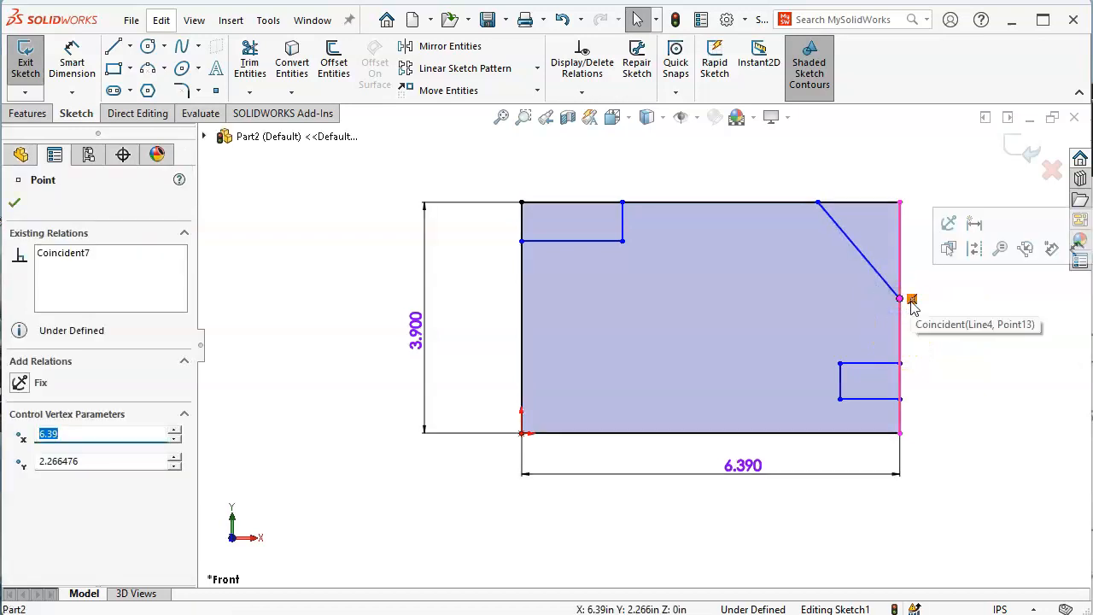
click(43, 254)
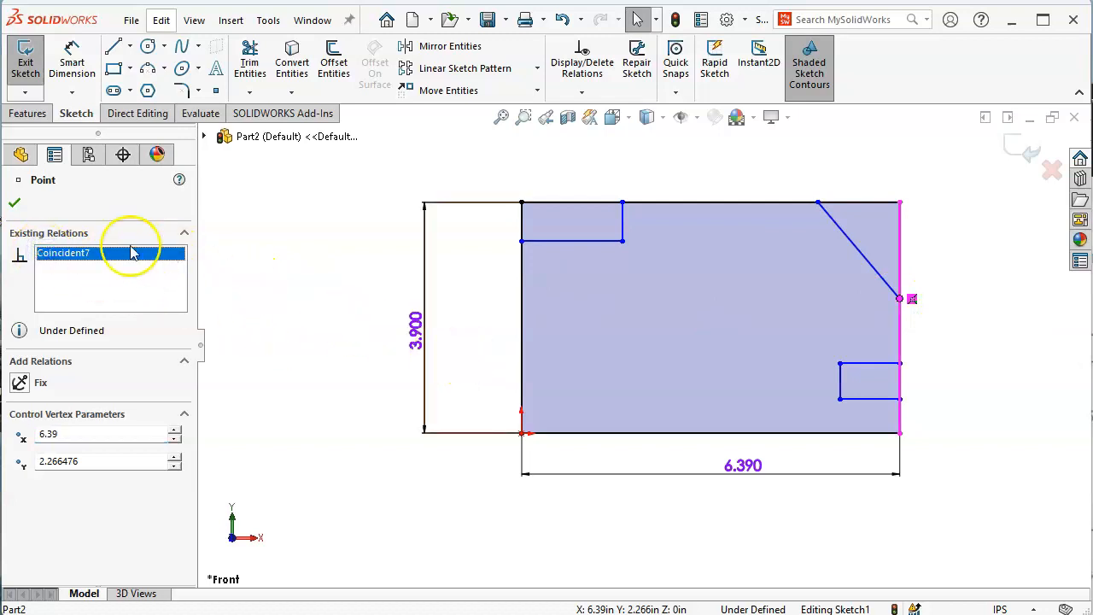
click(368, 317)
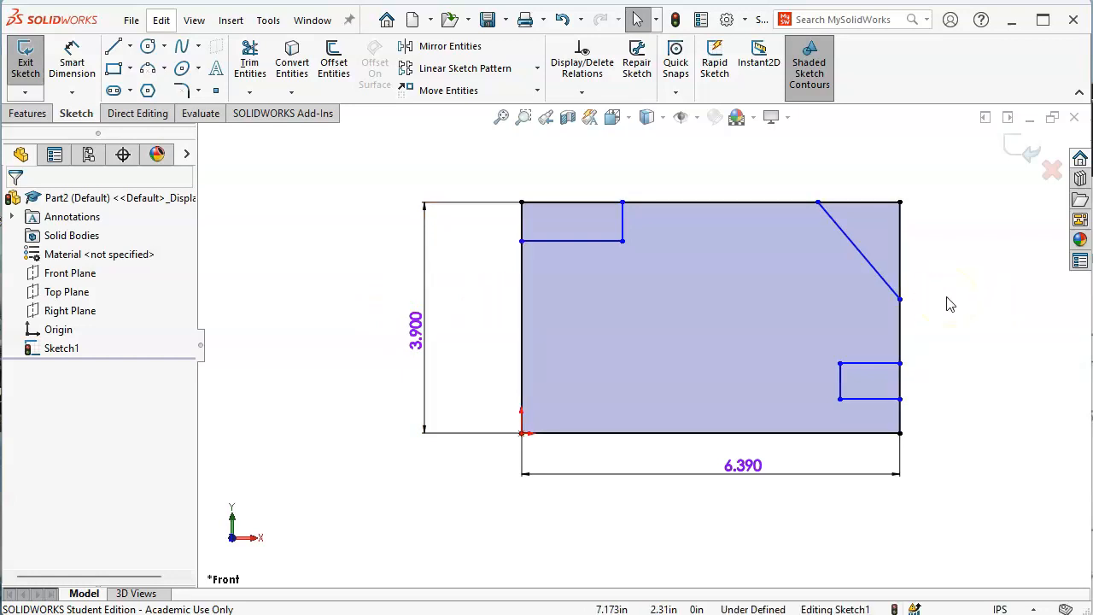
key(s)
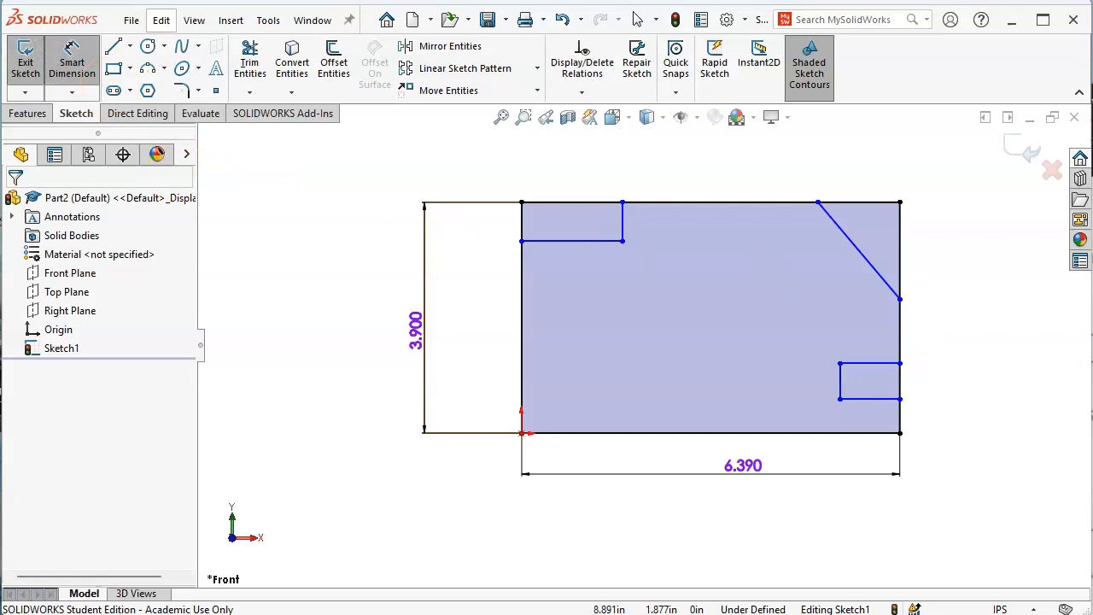
Dimension the top-left notch 3.35 in above the bottom edge and place its width dimension
drag(1092, 202, 1070, 147)
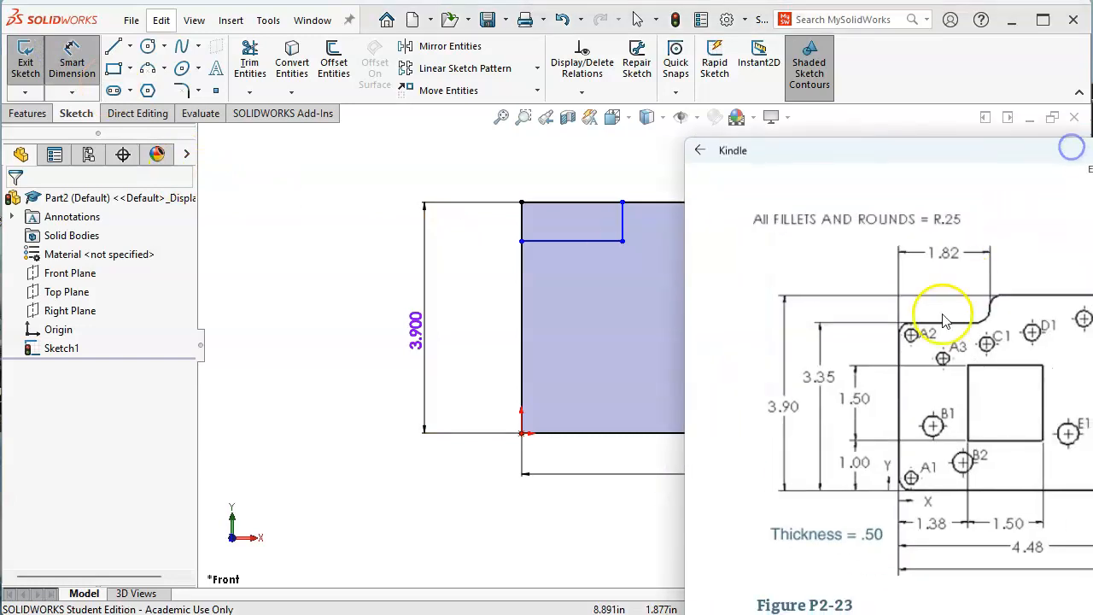
click(567, 433)
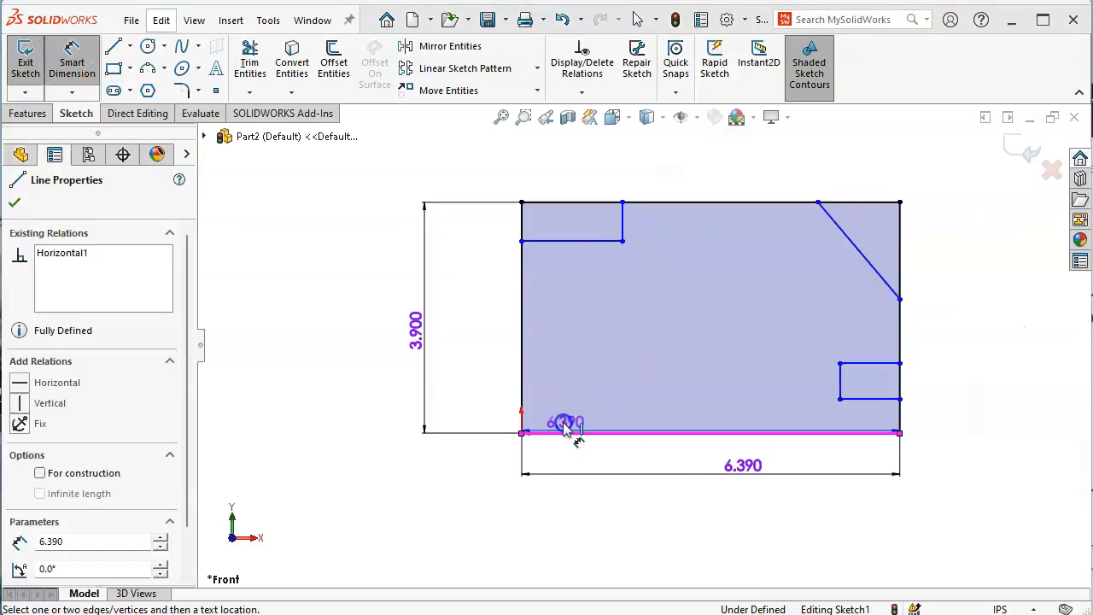
click(552, 247)
click(474, 315)
text(3.35)
key(Return)
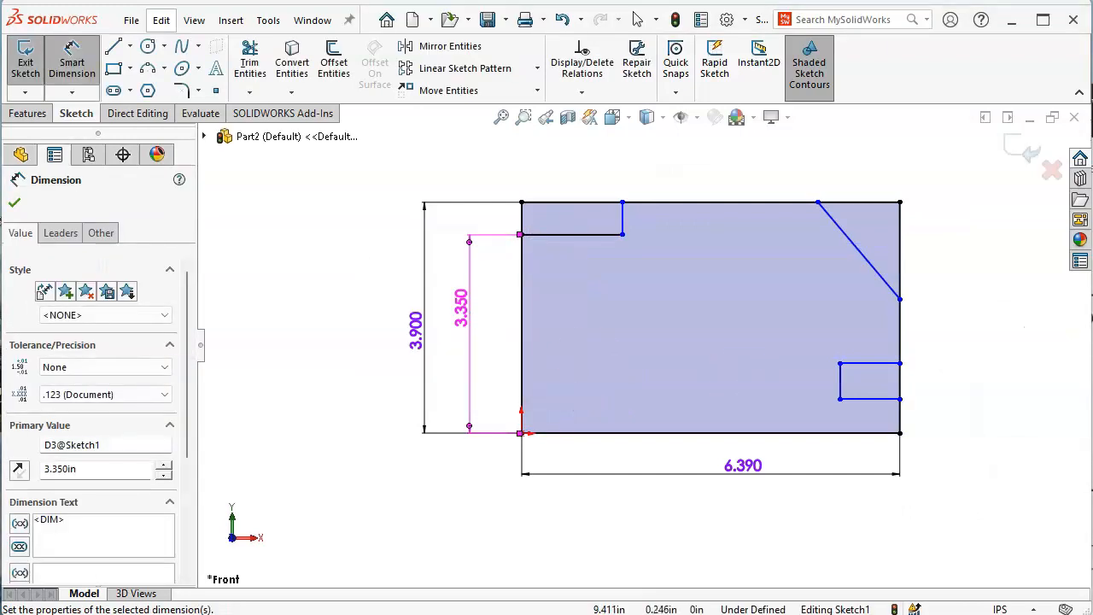
key(alt+Tab)
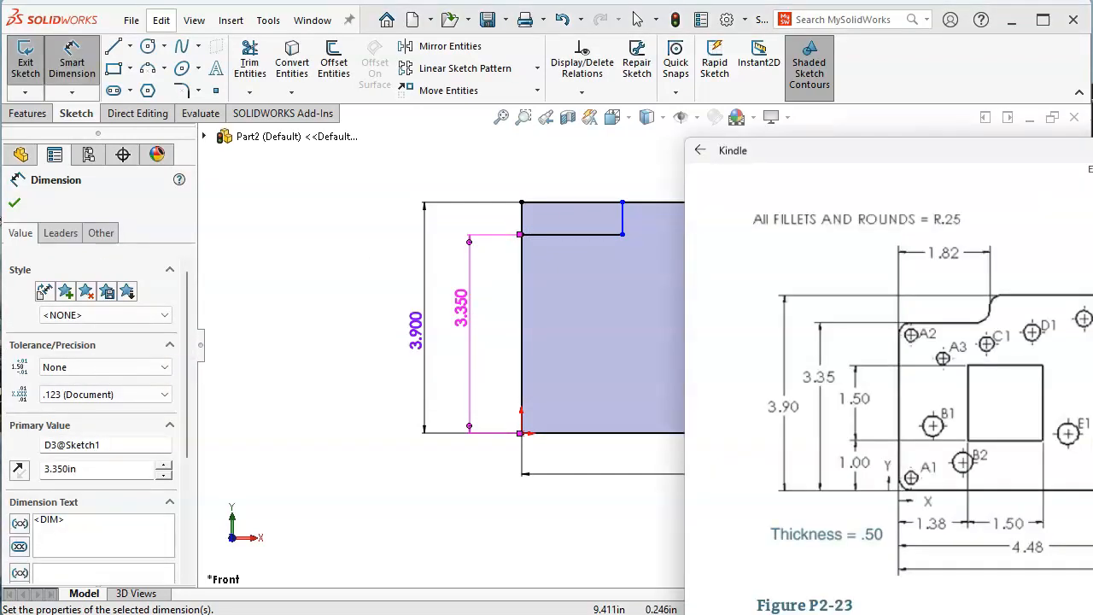
click(584, 236)
click(567, 154)
Set the top-left notch width to 1.82 in
text(1.82)
key(Return)
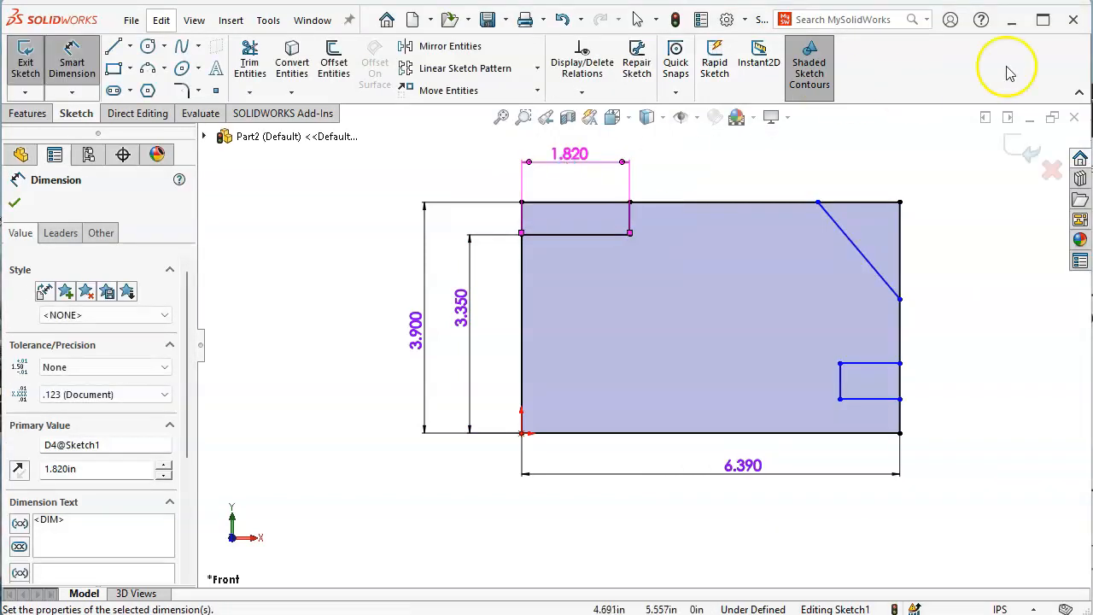
key(alt+Tab)
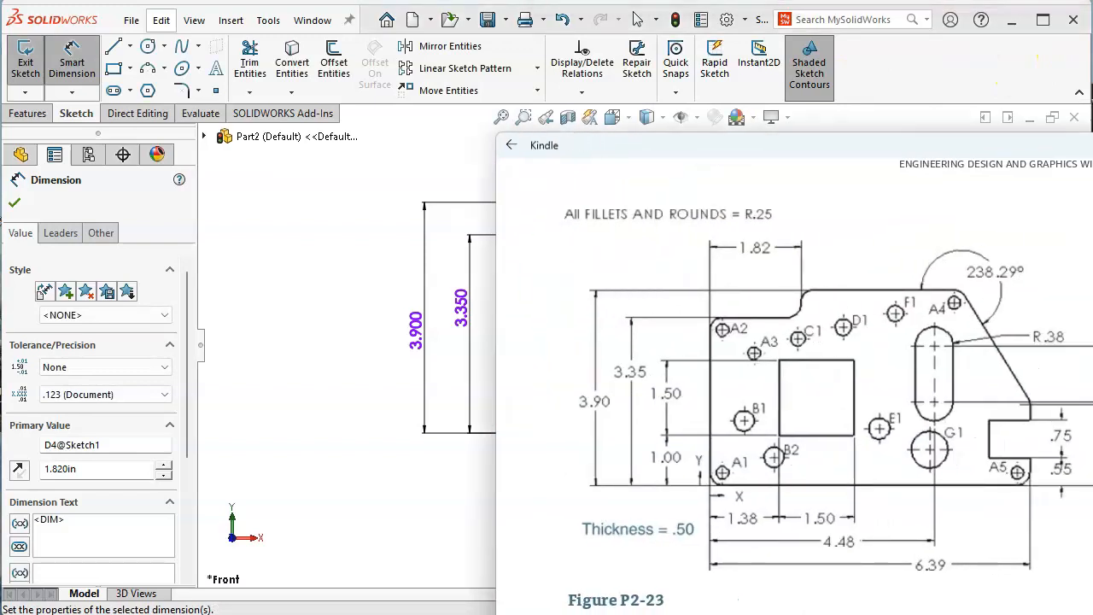
drag(1092, 153, 1037, 140)
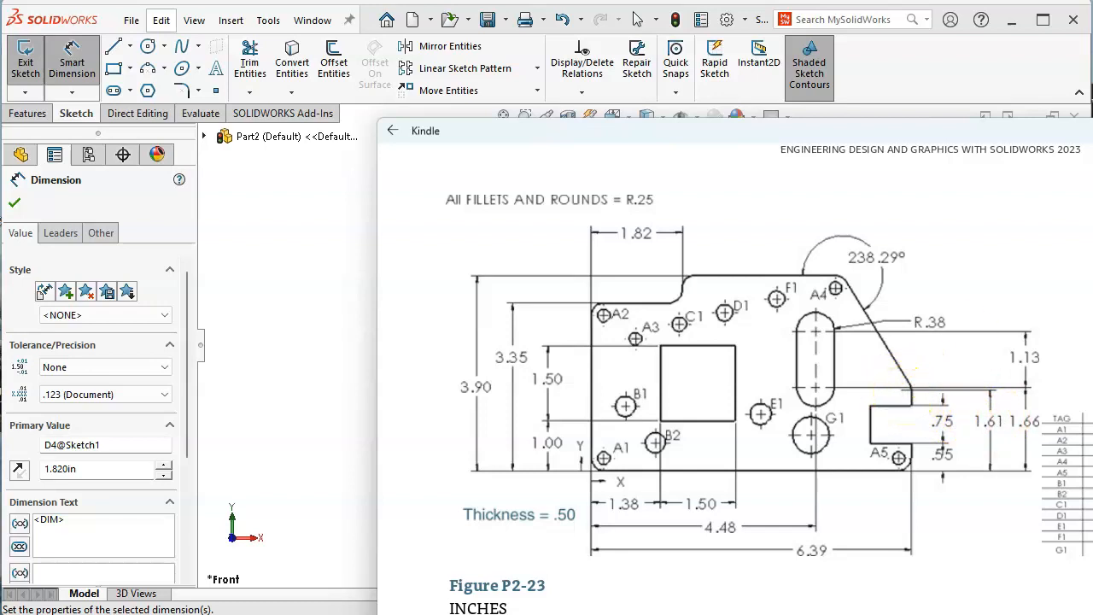
click(1008, 71)
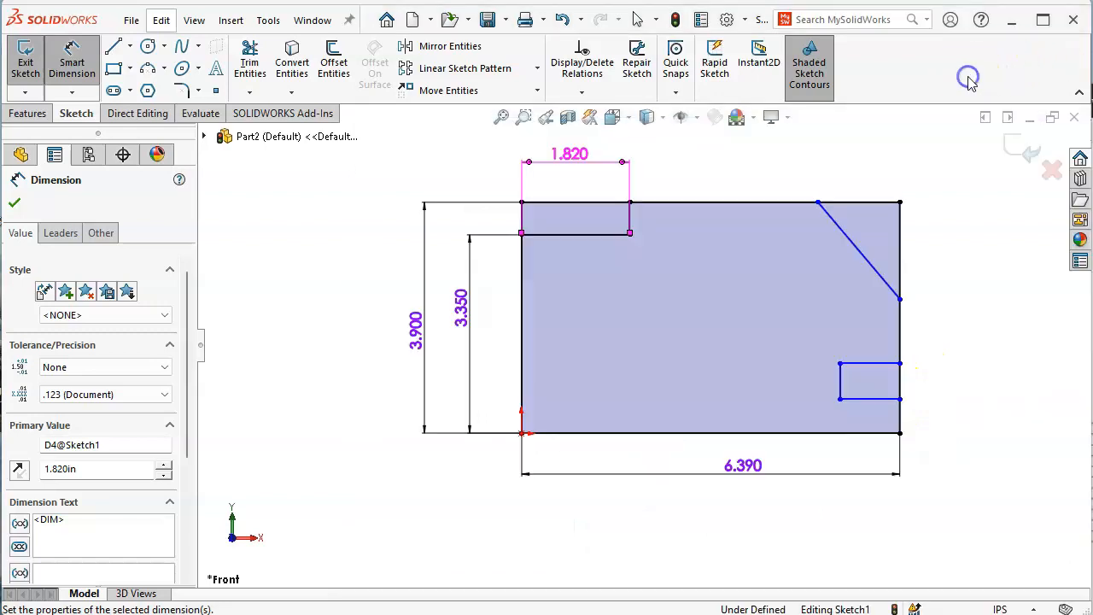
Dimension the diagonal's lower endpoint 1.61 in above the plate bottom
click(900, 299)
click(863, 433)
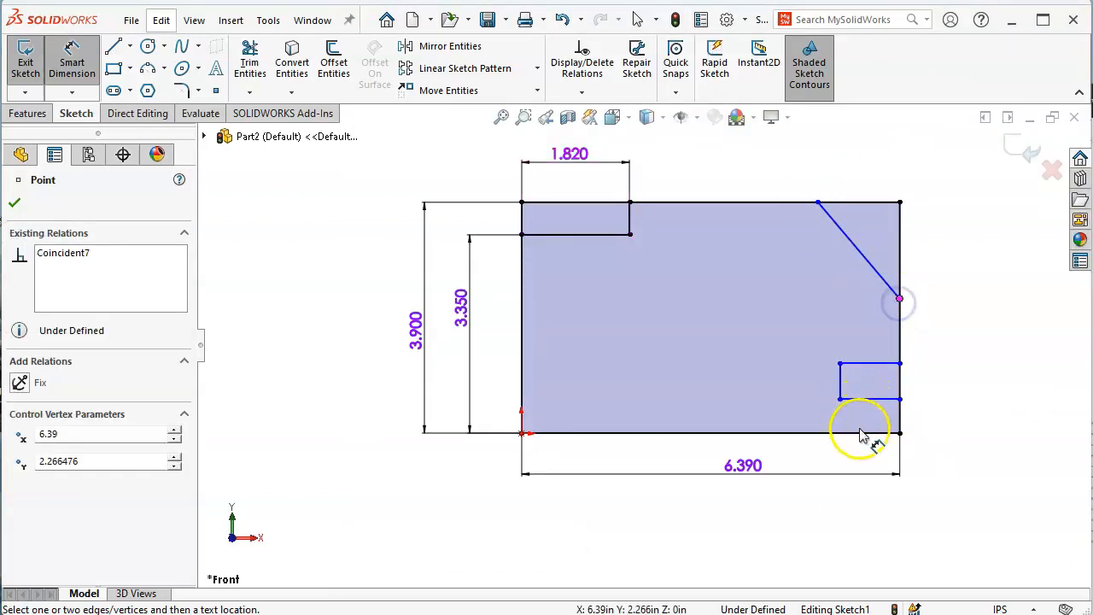
click(965, 407)
text(1.61)
key(Return)
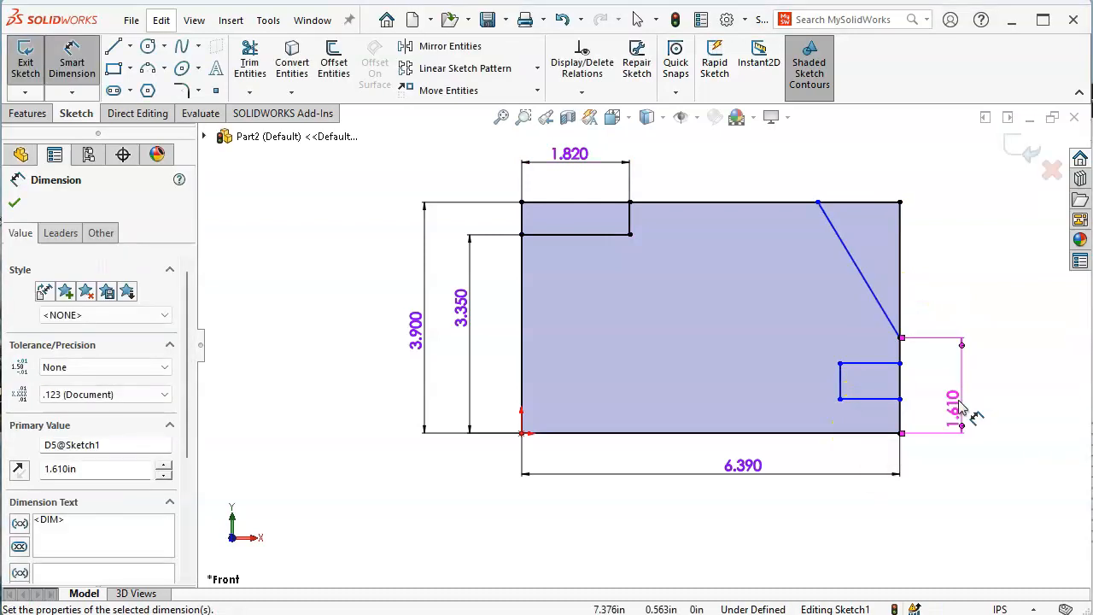
Dimension the slot's lower line 0.55 in above the plate bottom
key(alt+Tab)
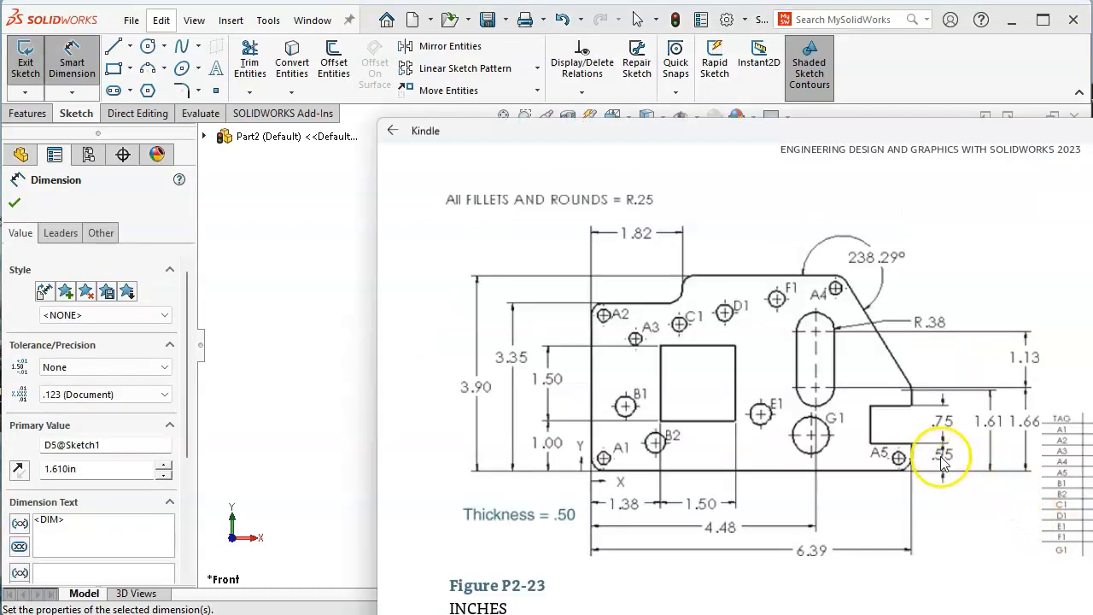
click(856, 388)
click(872, 251)
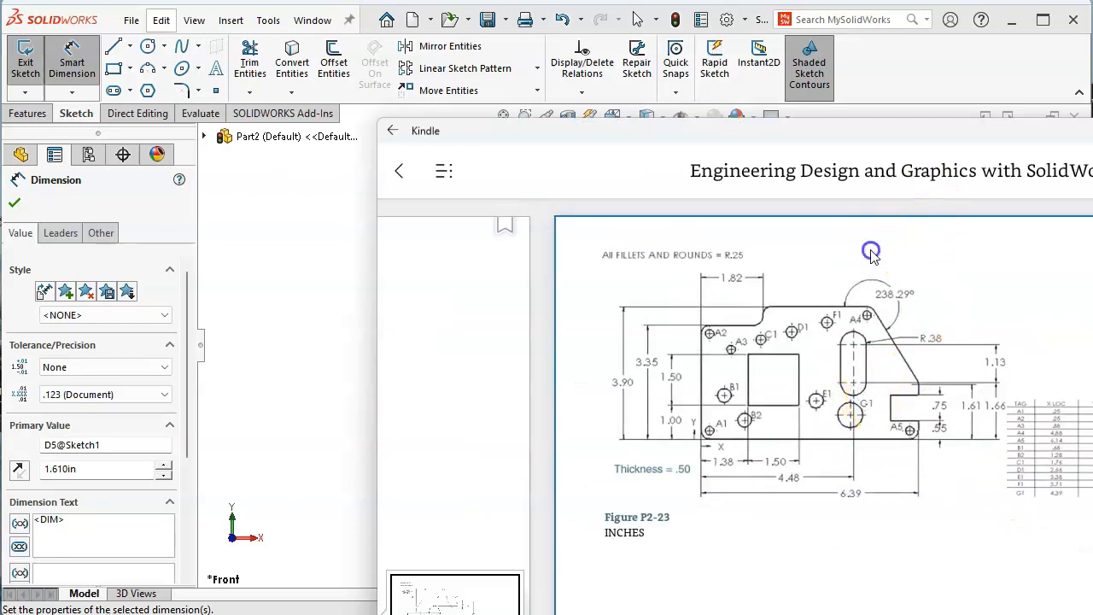
click(256, 257)
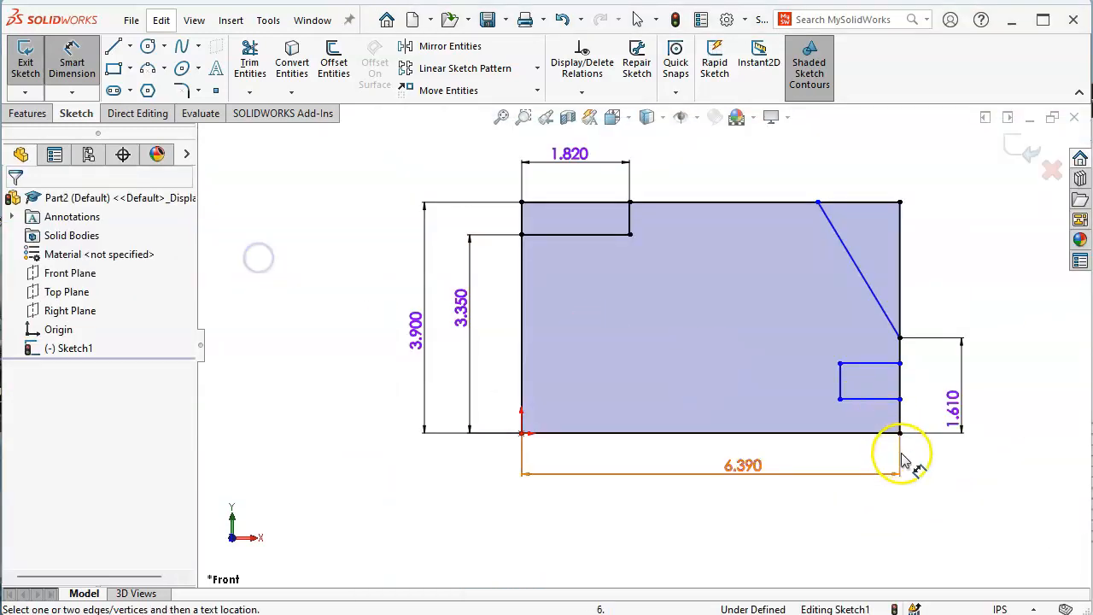
click(859, 433)
click(870, 399)
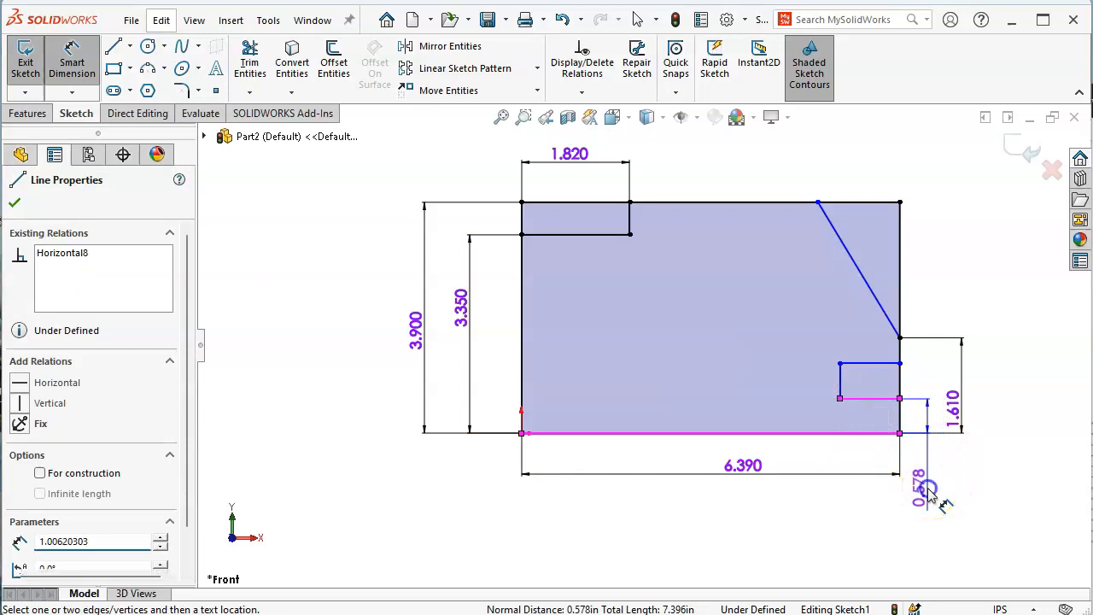
click(937, 500)
text(.55)
key(Return)
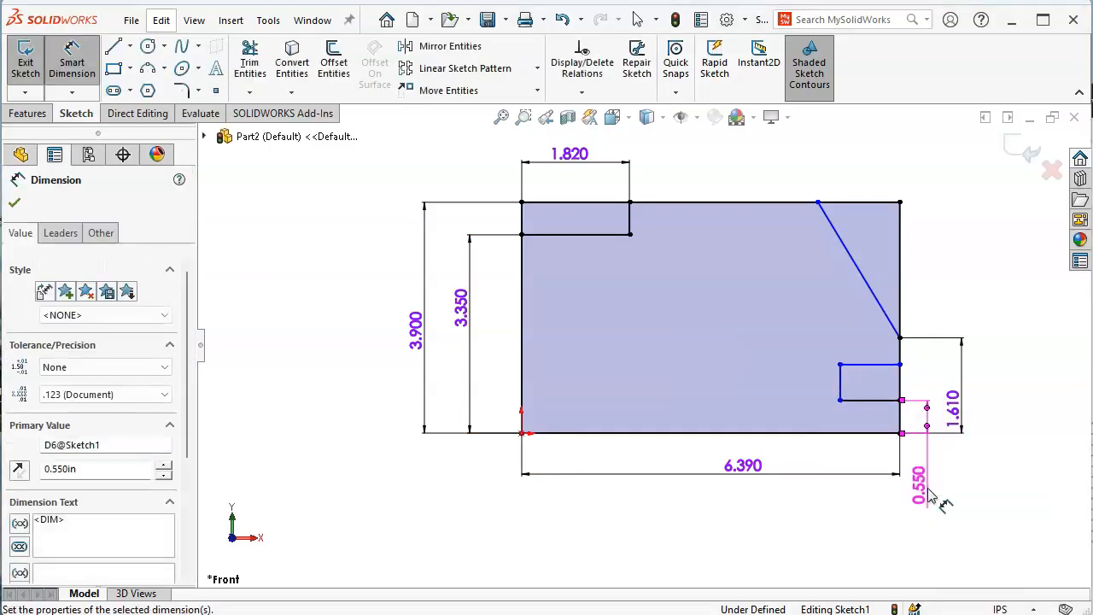
Set the slot height to 0.75 in
click(842, 389)
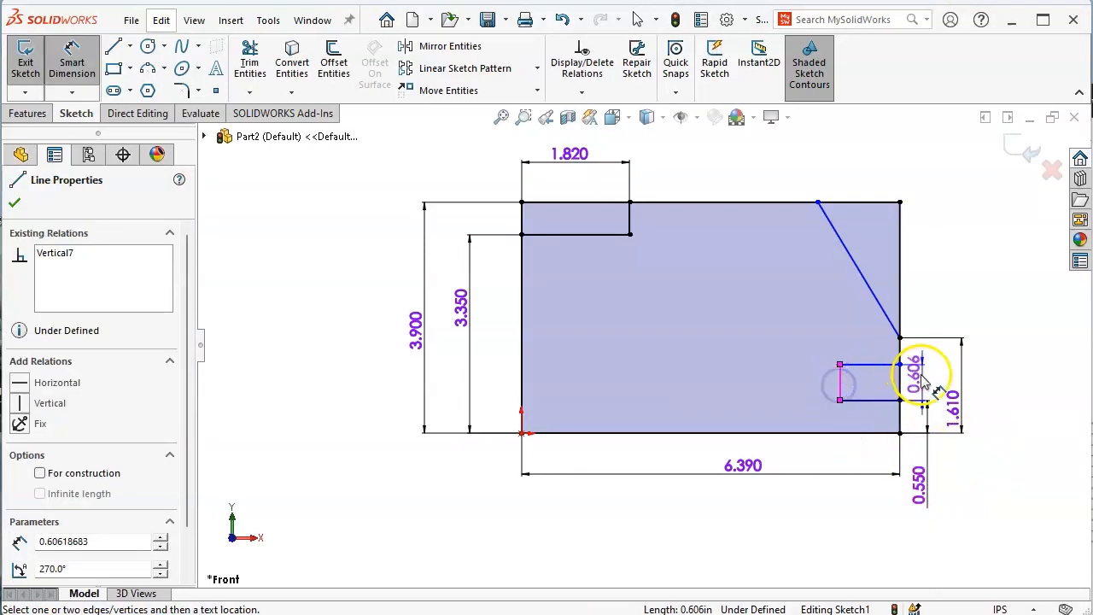
click(920, 376)
text(.75)
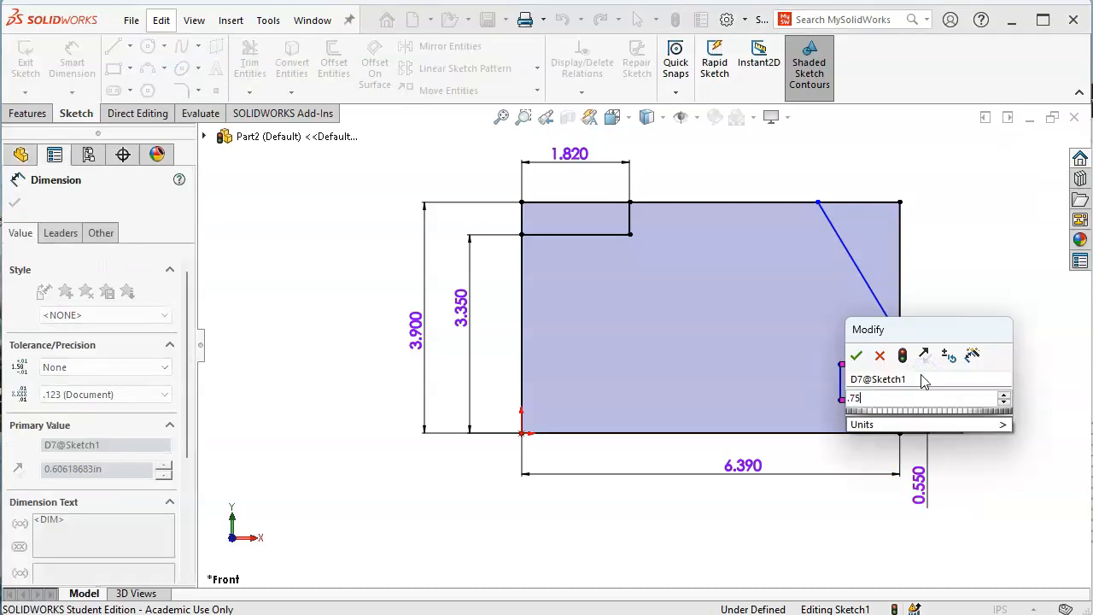
key(Return)
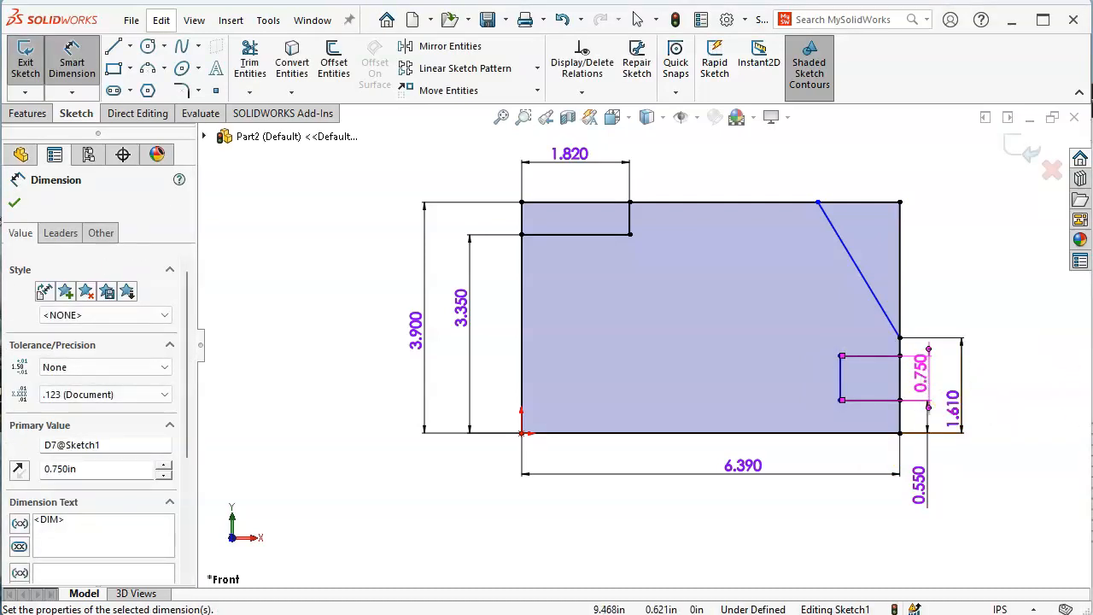
key(alt+Tab)
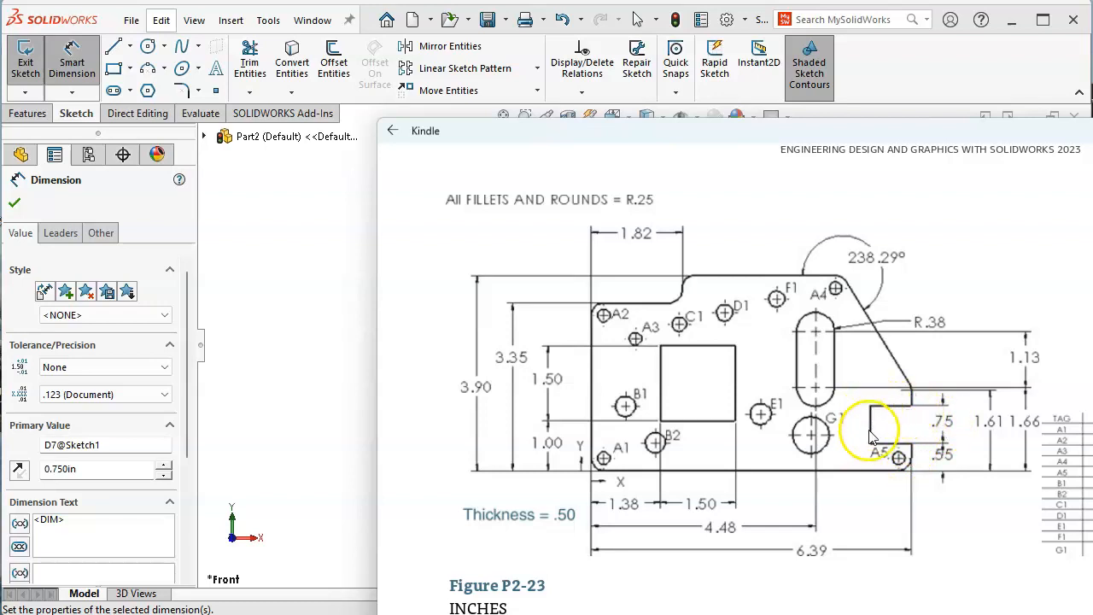
Dimension the slot's horizontal depth to 1.000 in
click(339, 256)
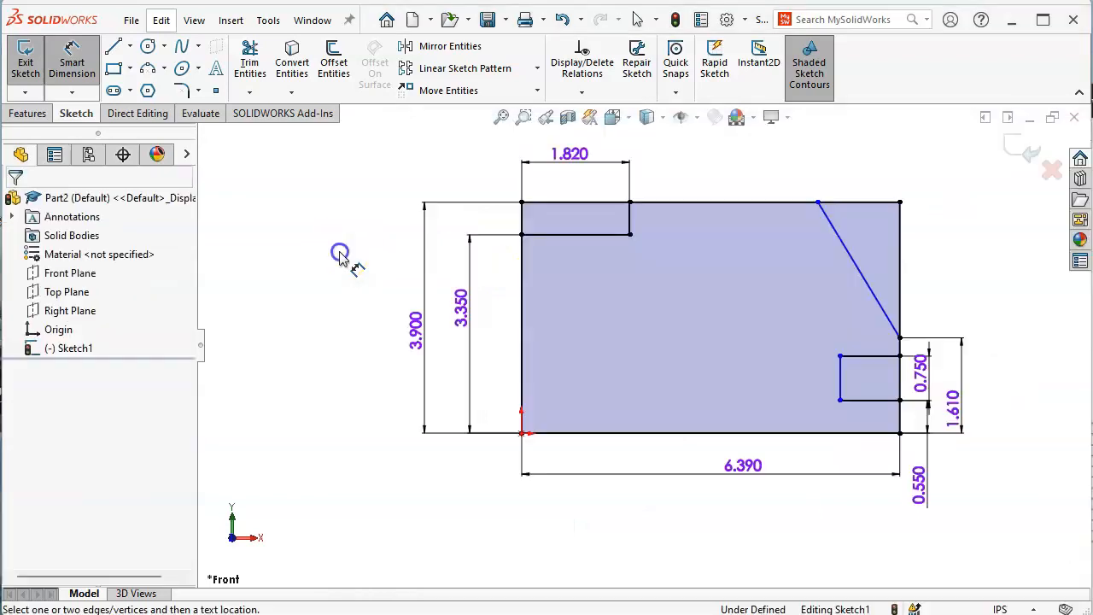
click(867, 400)
click(786, 519)
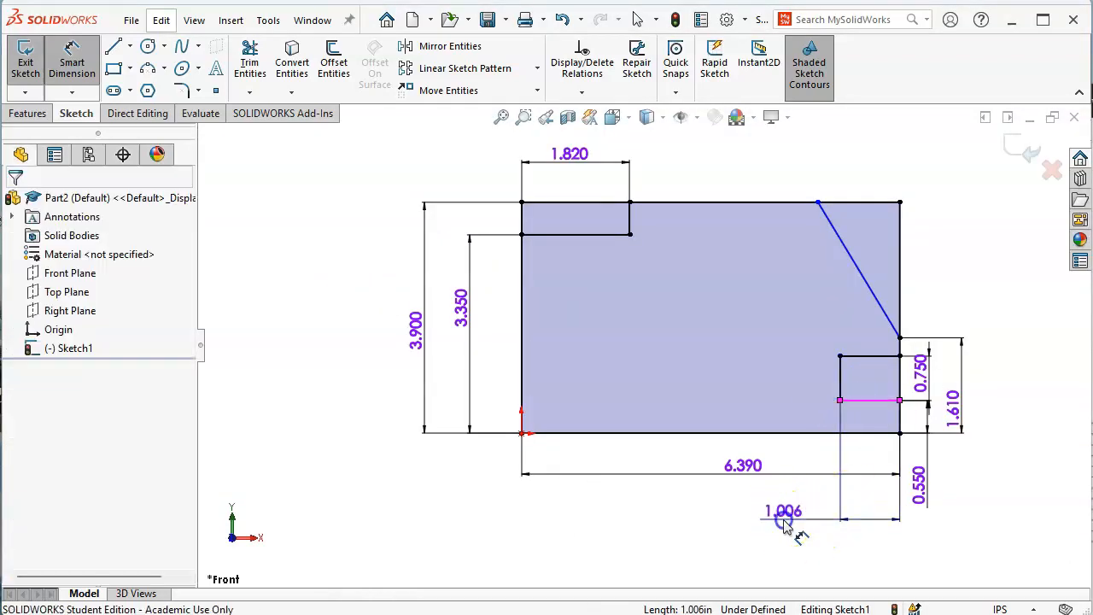
text(1)
key(Return)
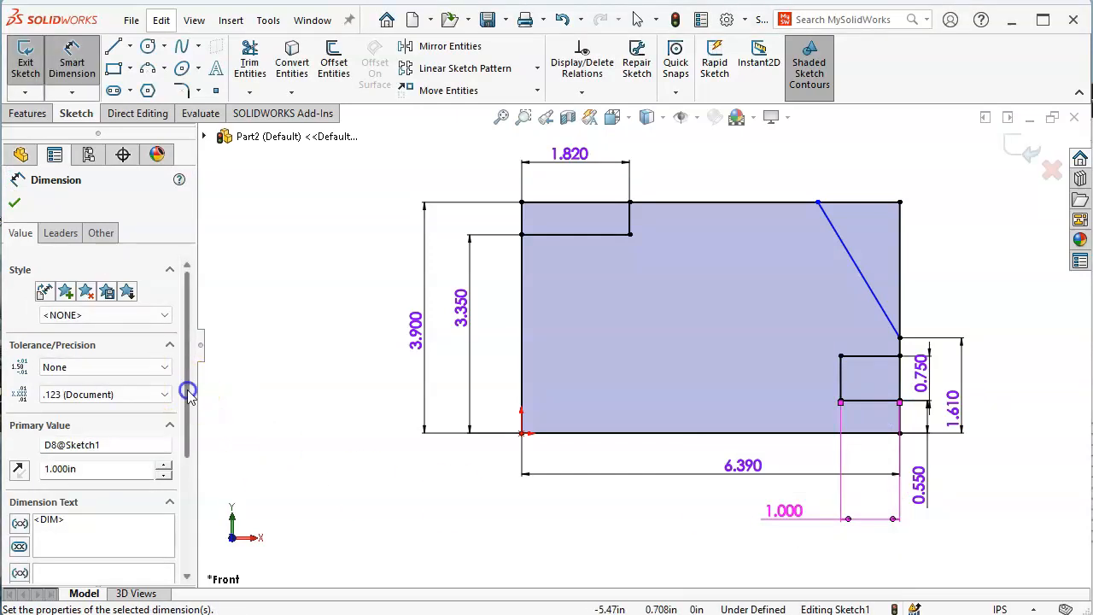
Exit dimensioning and bring up Figure P2-23 enlarged for reference
drag(188, 393, 181, 442)
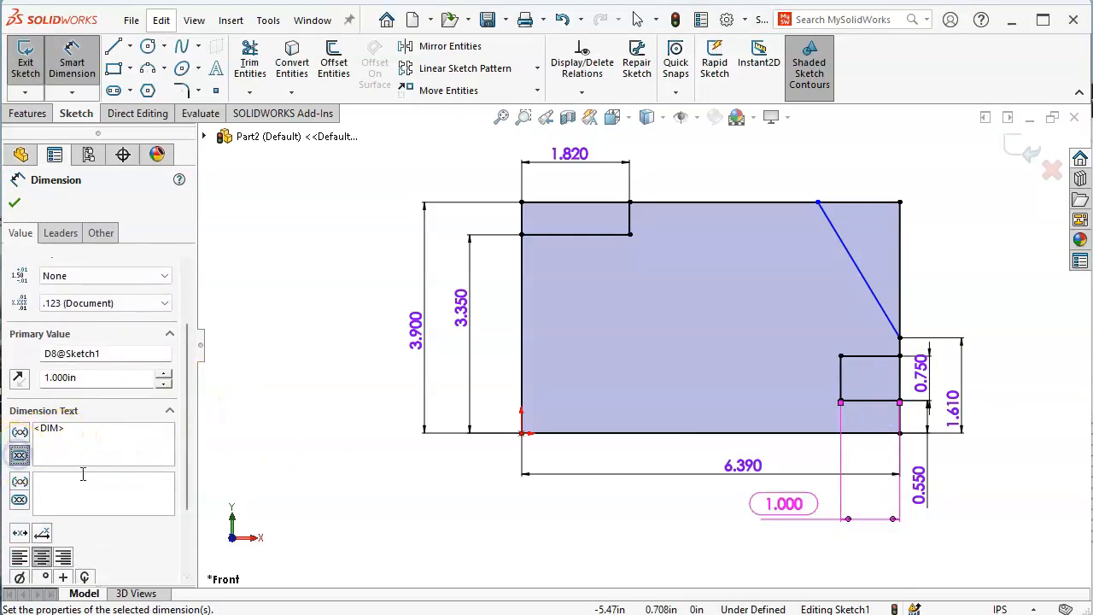
click(790, 515)
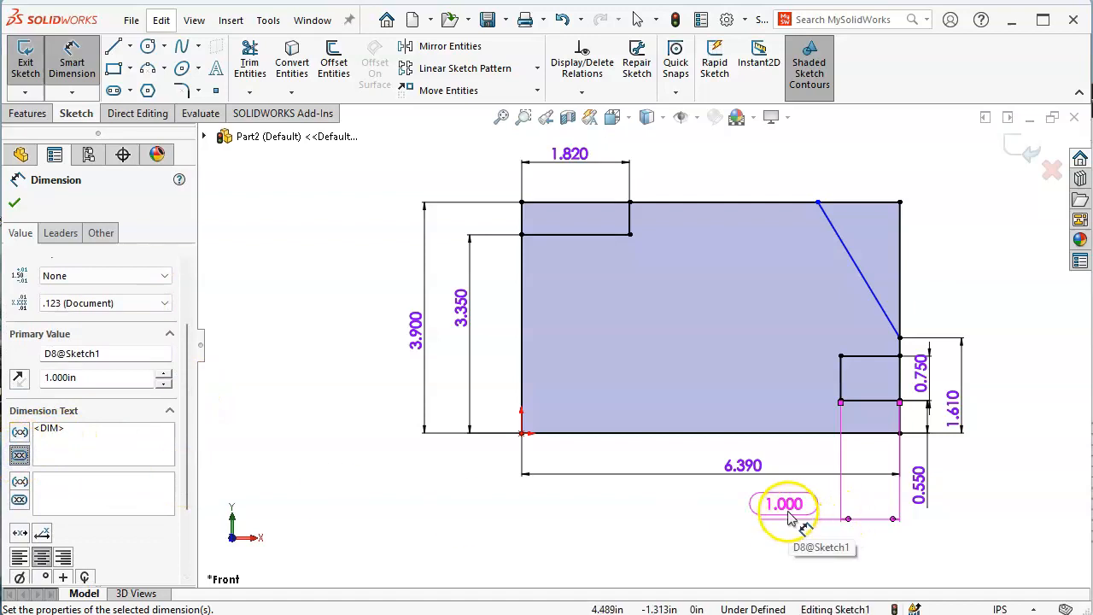
right_click(790, 516)
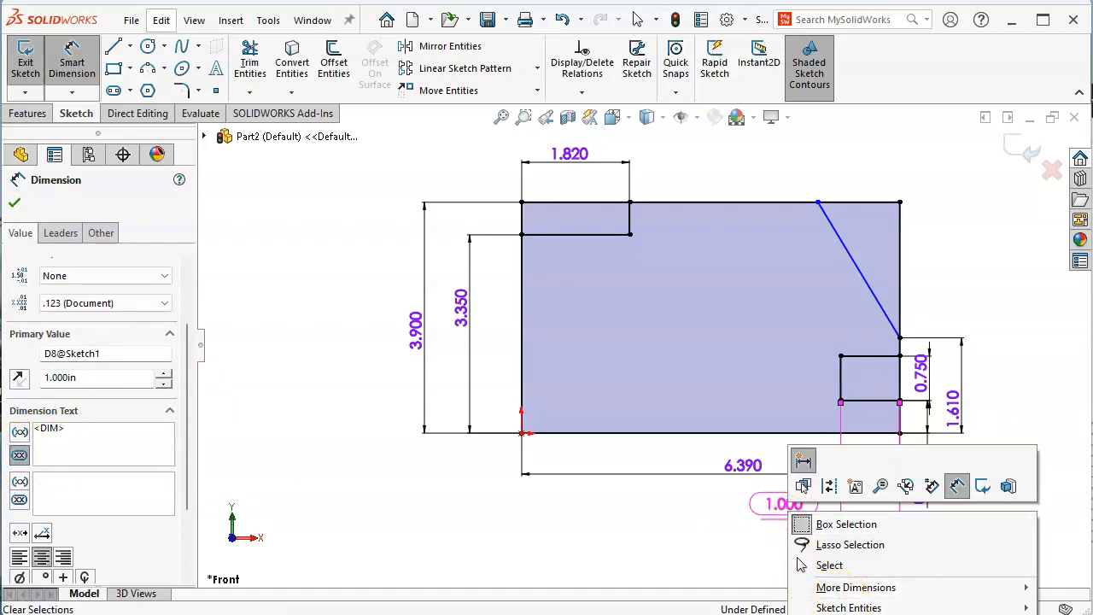
click(892, 572)
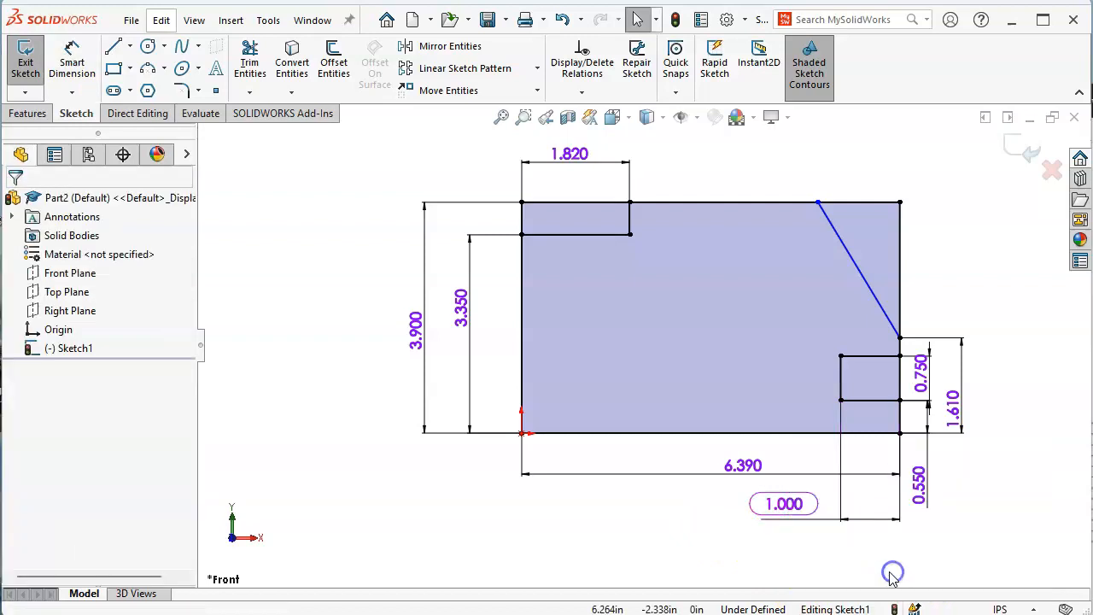
click(779, 505)
right_click(775, 505)
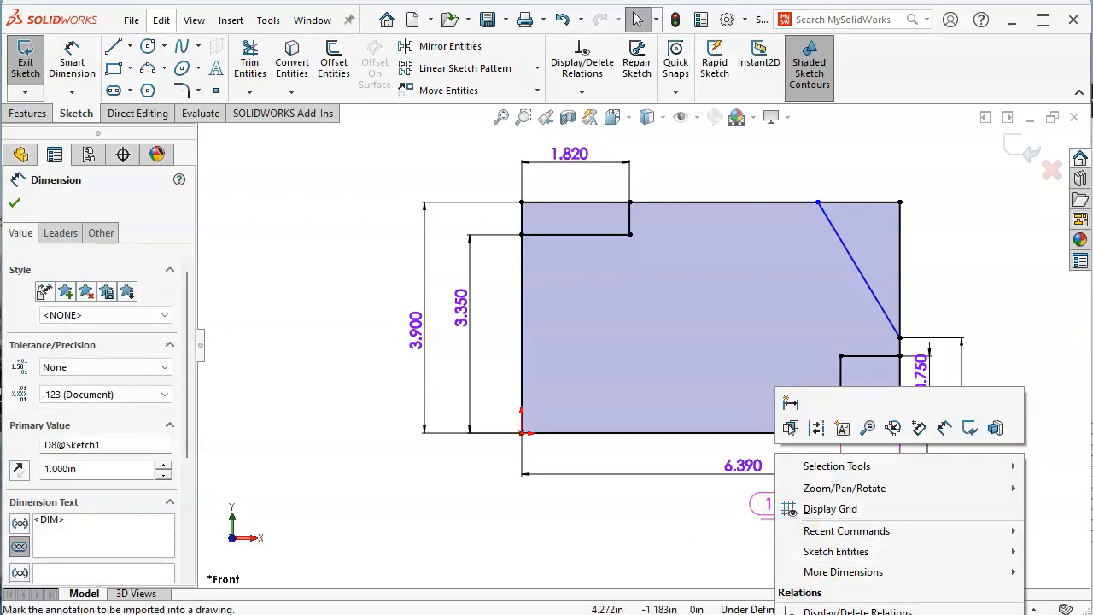
key(Escape)
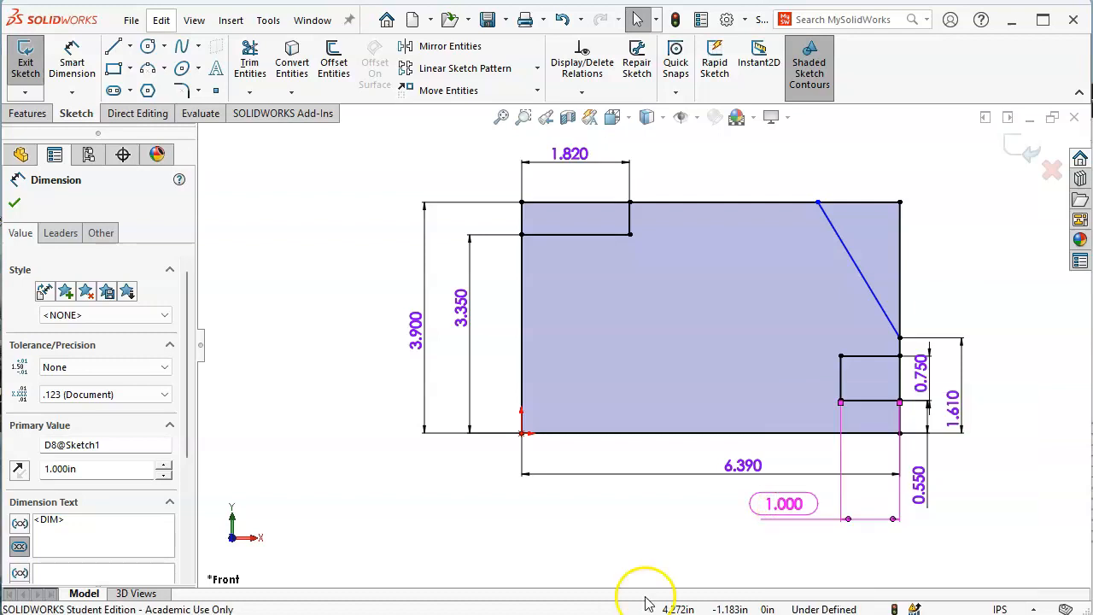
click(670, 521)
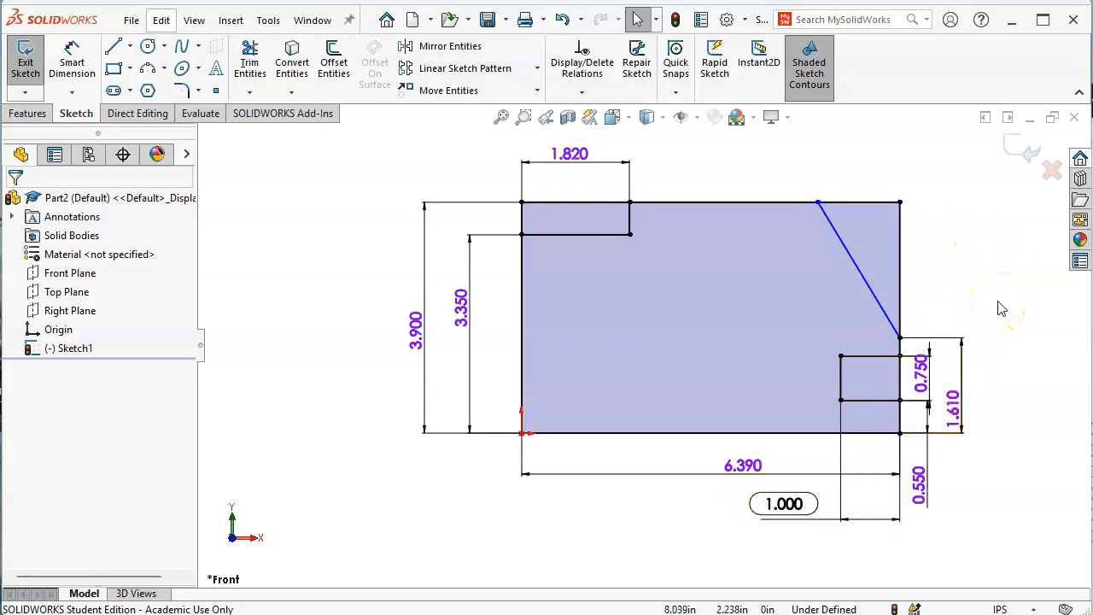
key(alt+Tab)
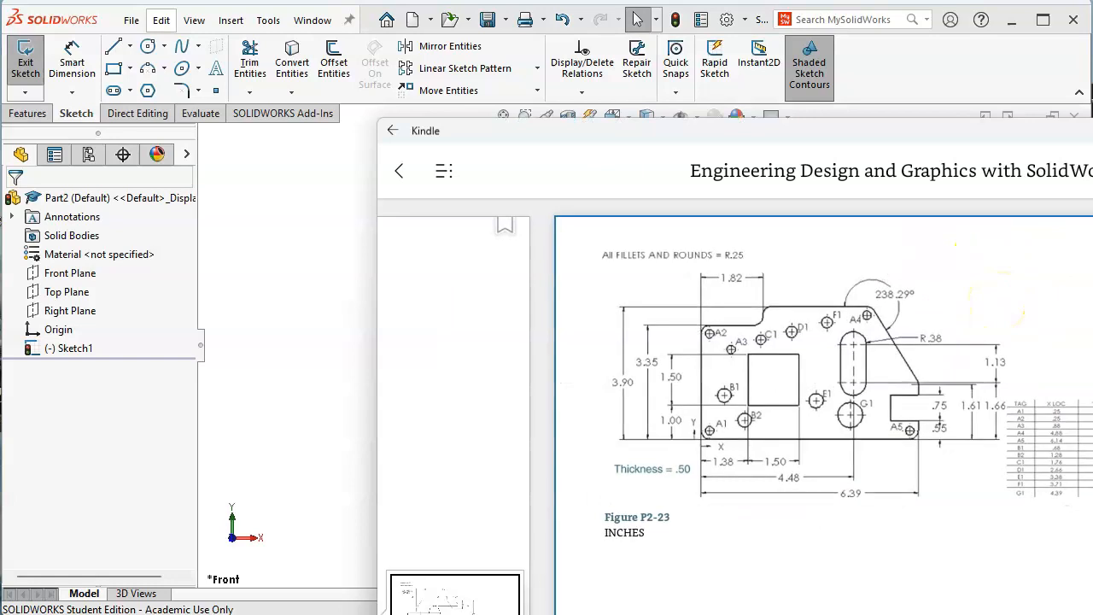
click(940, 498)
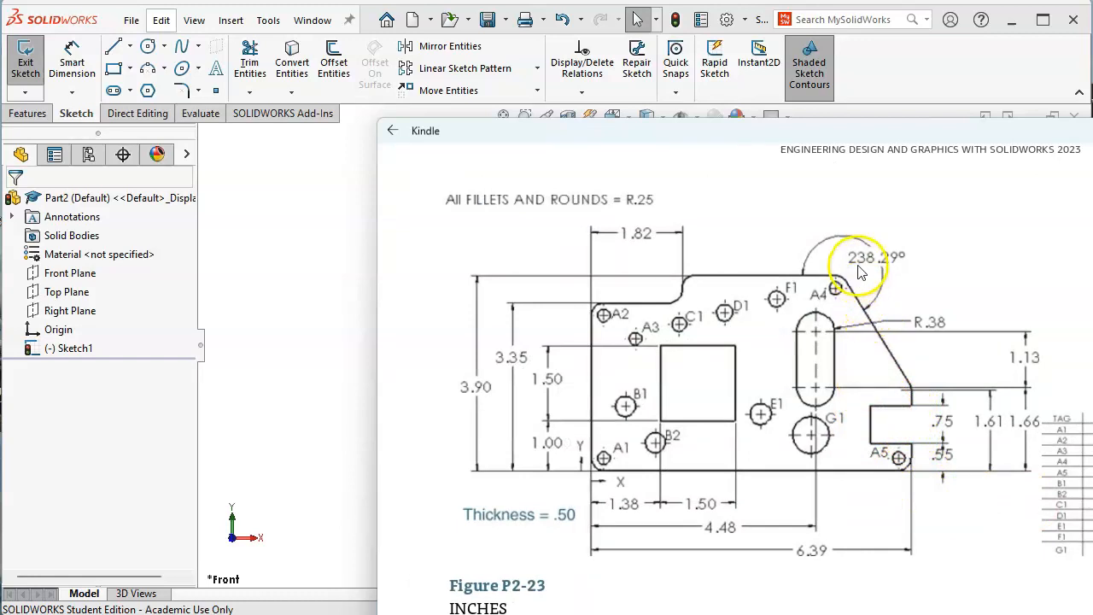
Dimension the angle between the top edge and diagonal cut as 238.29°
click(291, 214)
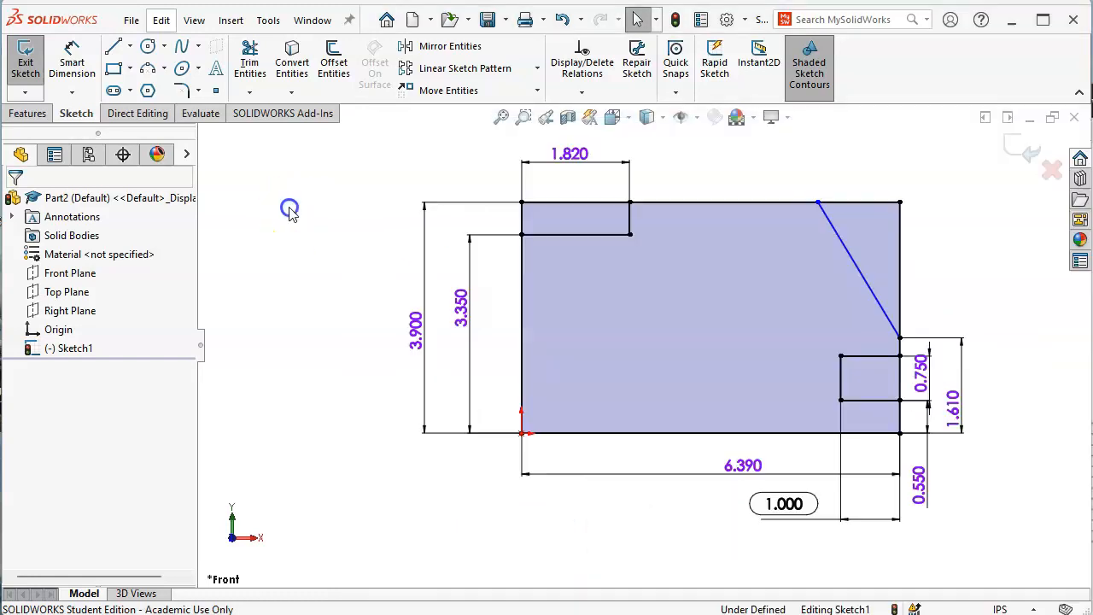
click(72, 56)
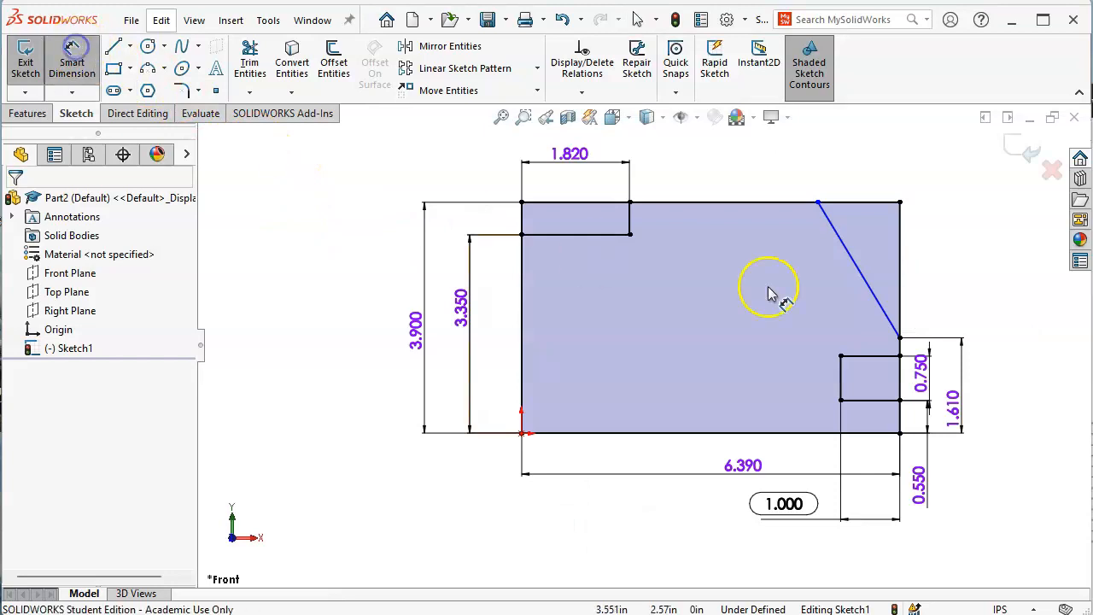
click(786, 205)
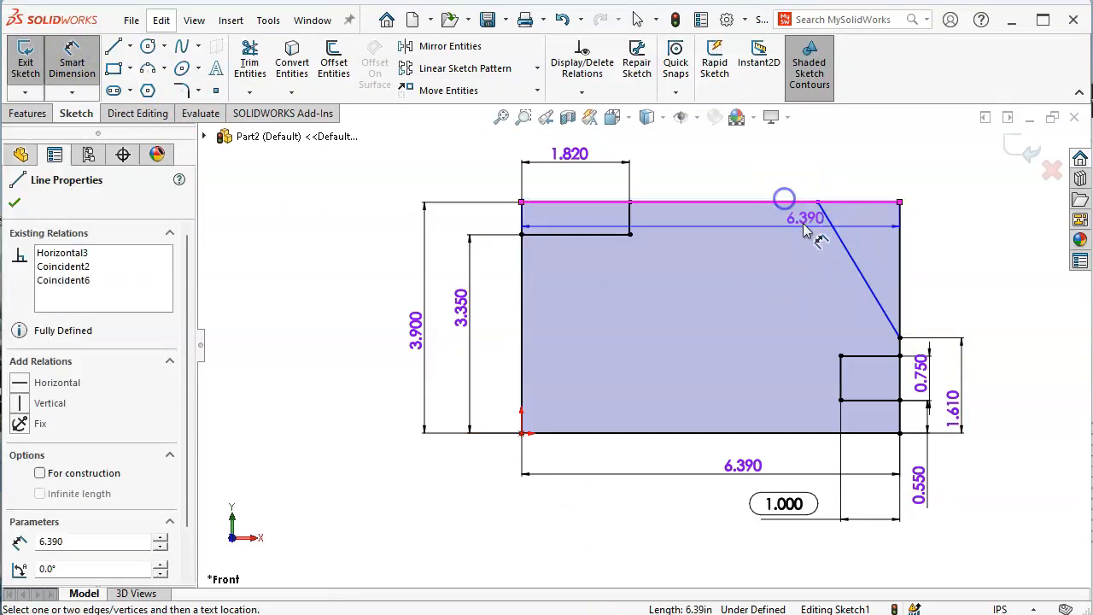
click(843, 239)
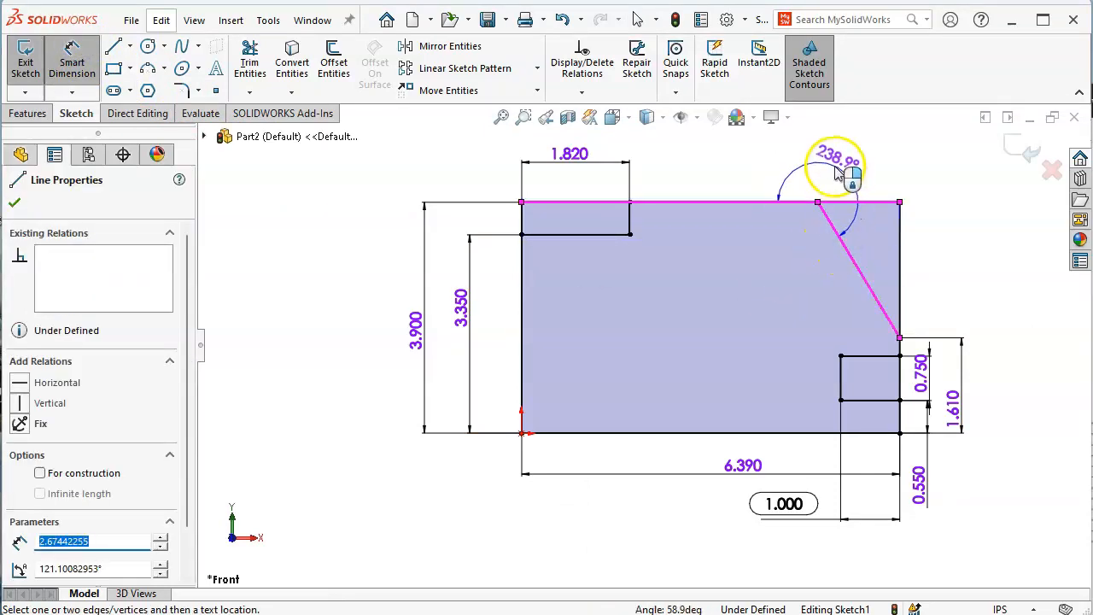
click(844, 177)
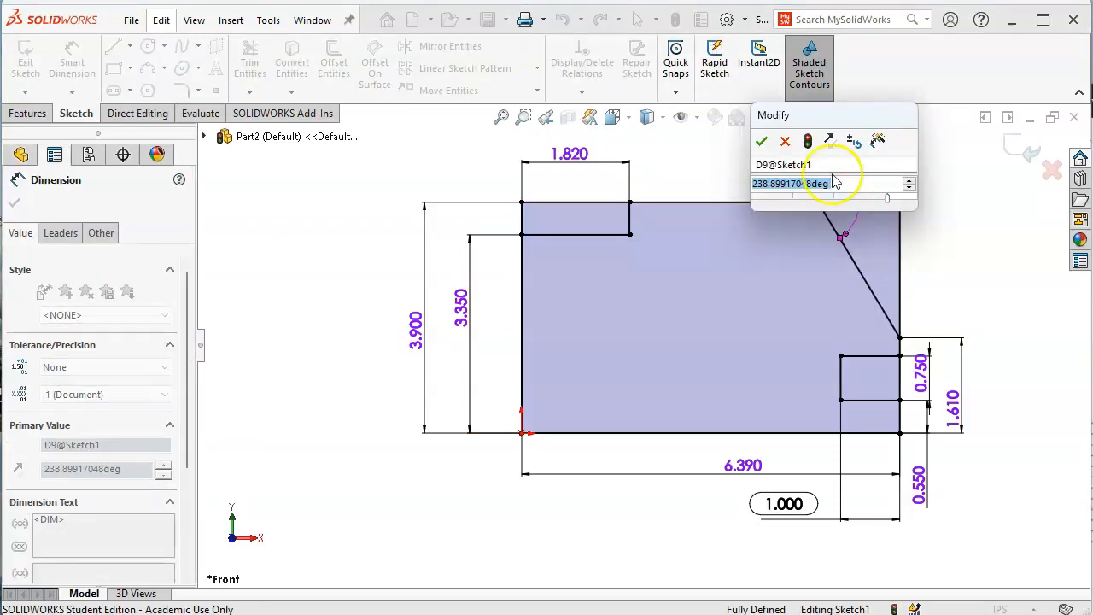
click(771, 182)
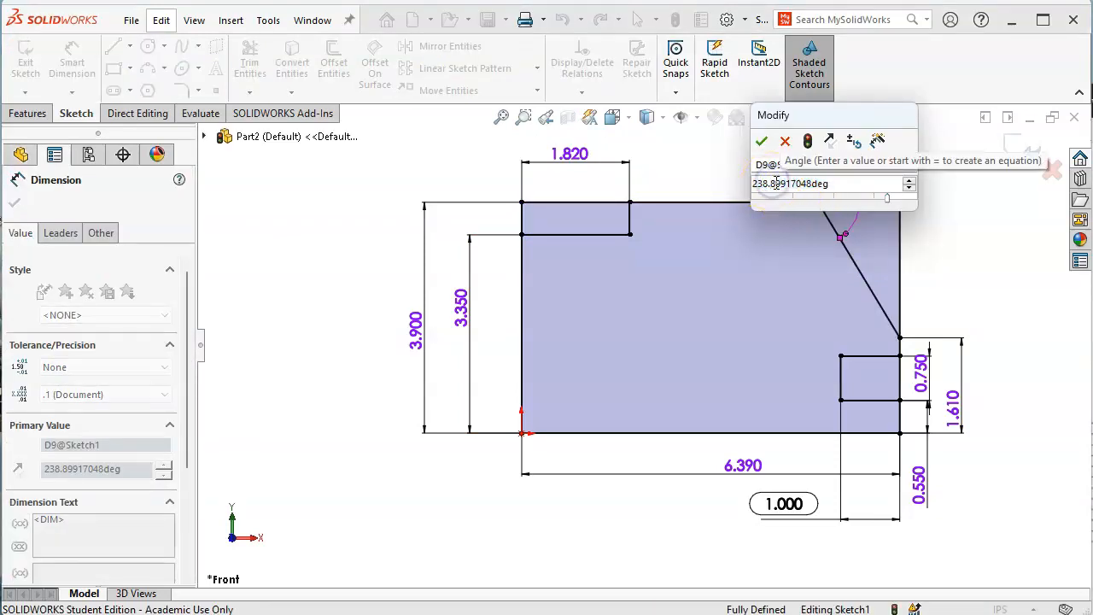
drag(772, 183, 910, 175)
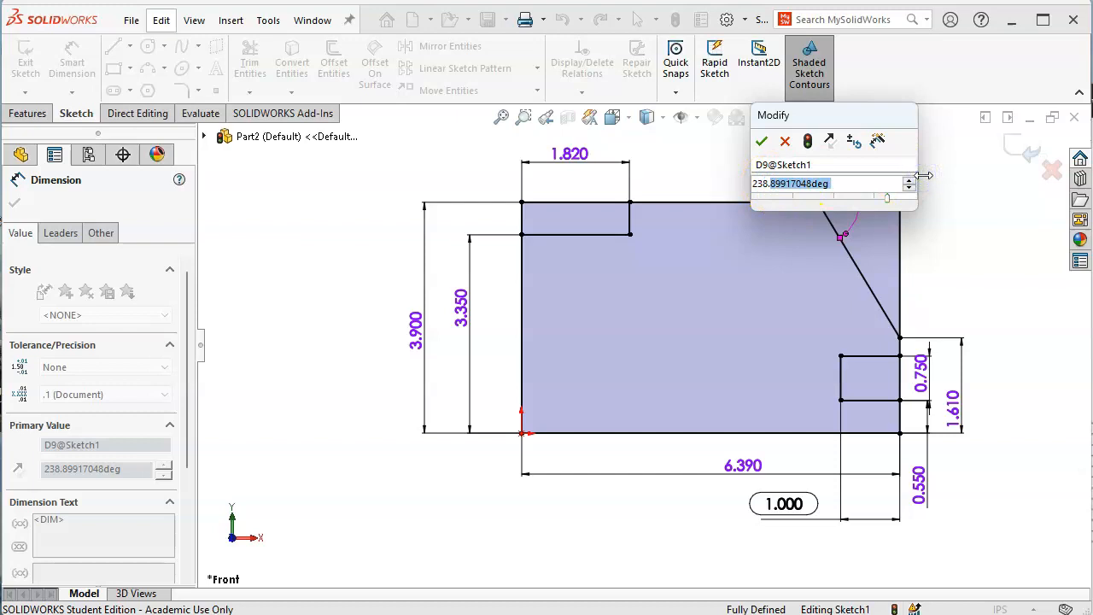
text(29)
key(Return)
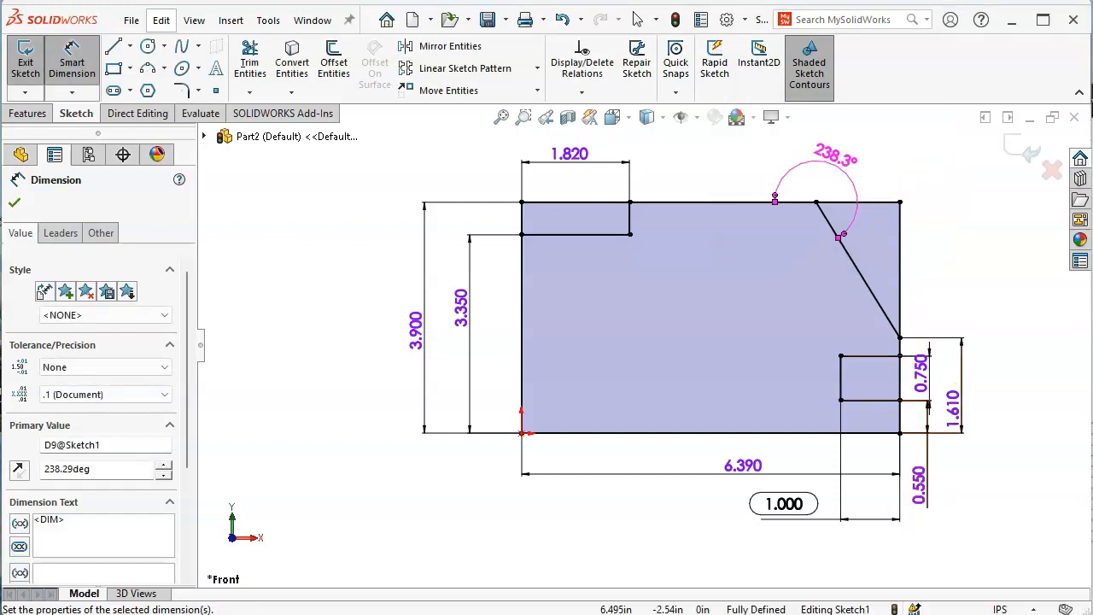
click(1014, 614)
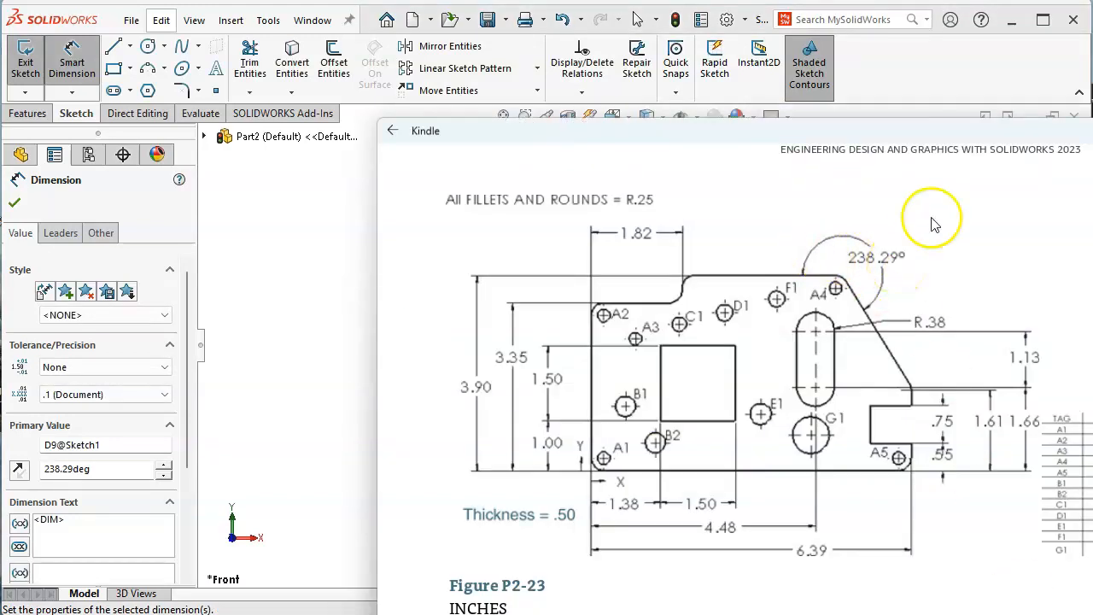
click(255, 225)
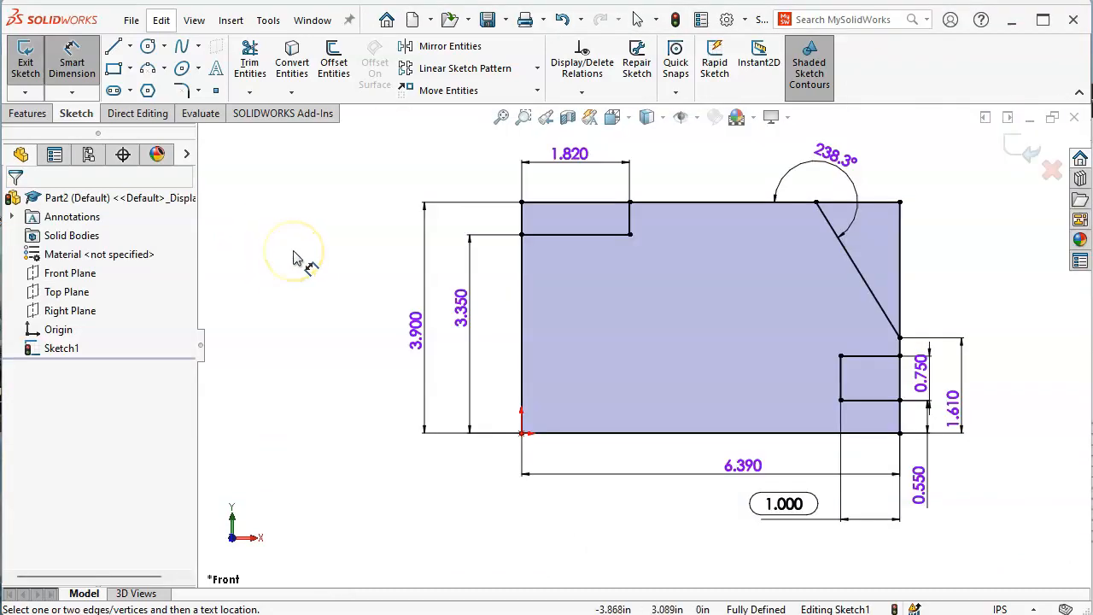
Extrude the plate outline 0.5 in in the reversed direction as Boss-Extrude1
click(35, 119)
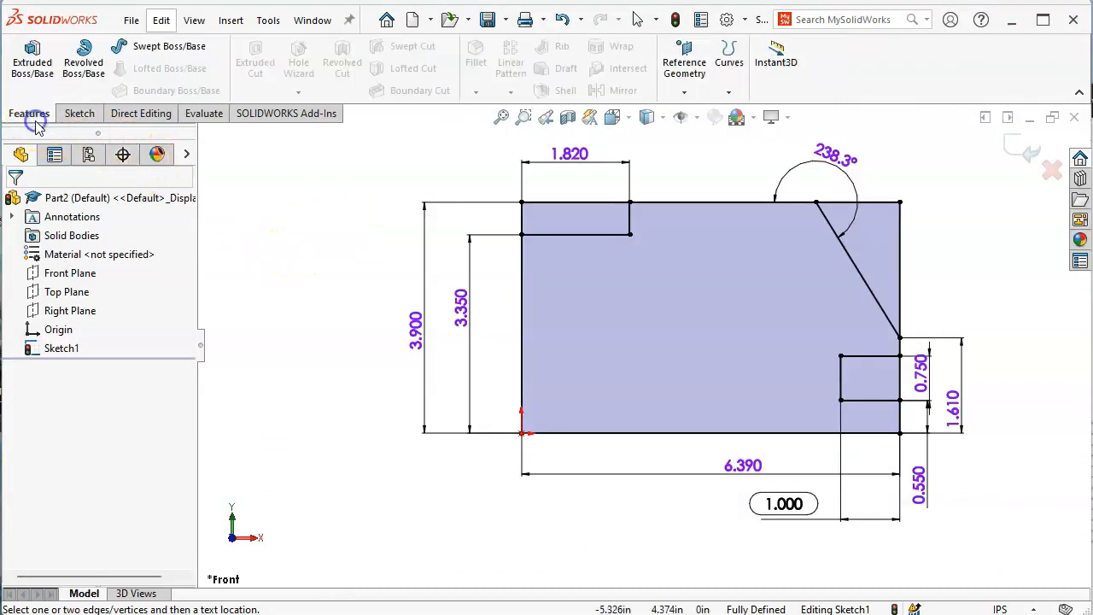
click(33, 60)
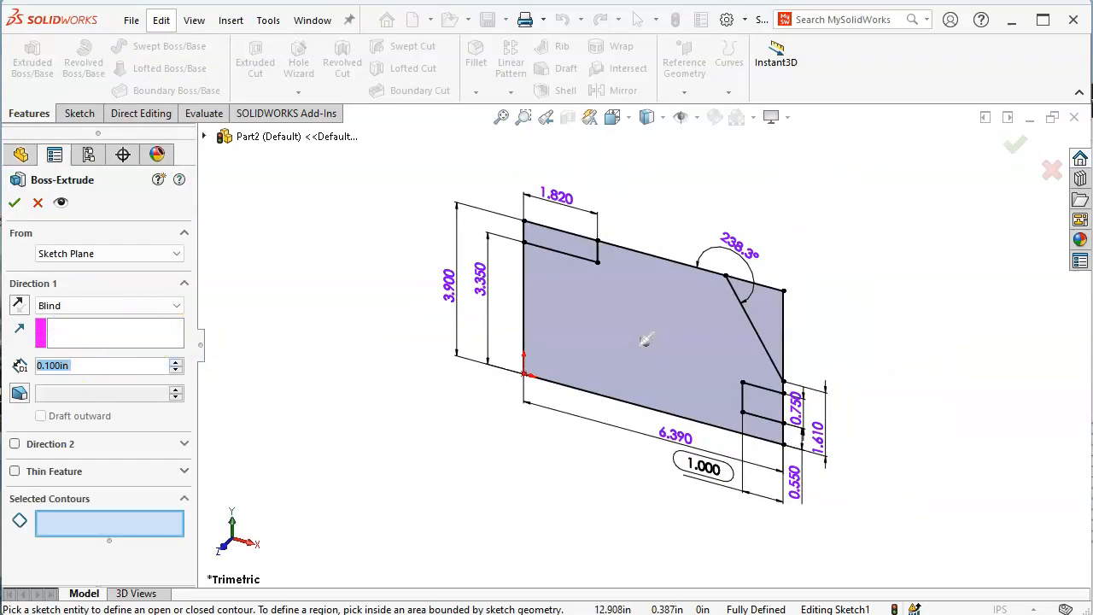
key(alt+Tab)
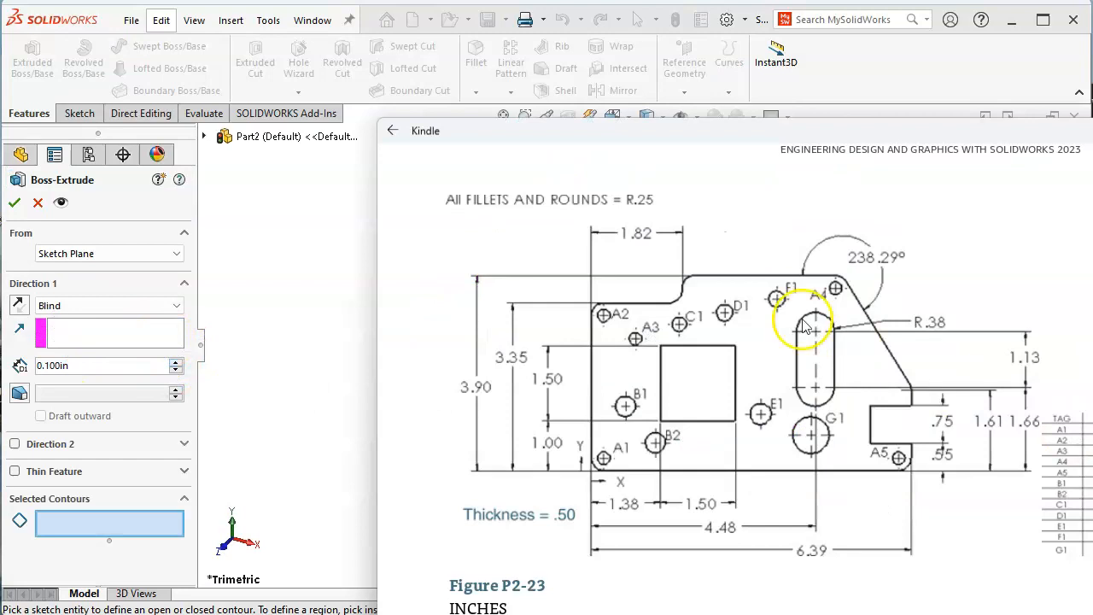
click(85, 367)
text(.5)
key(Return)
click(85, 523)
click(564, 352)
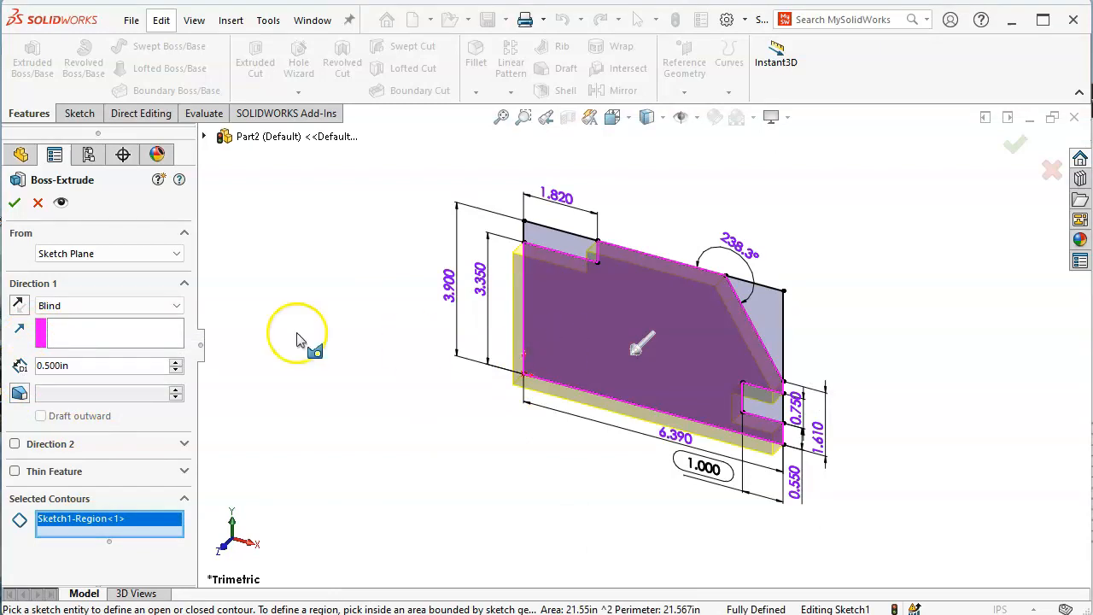
click(19, 306)
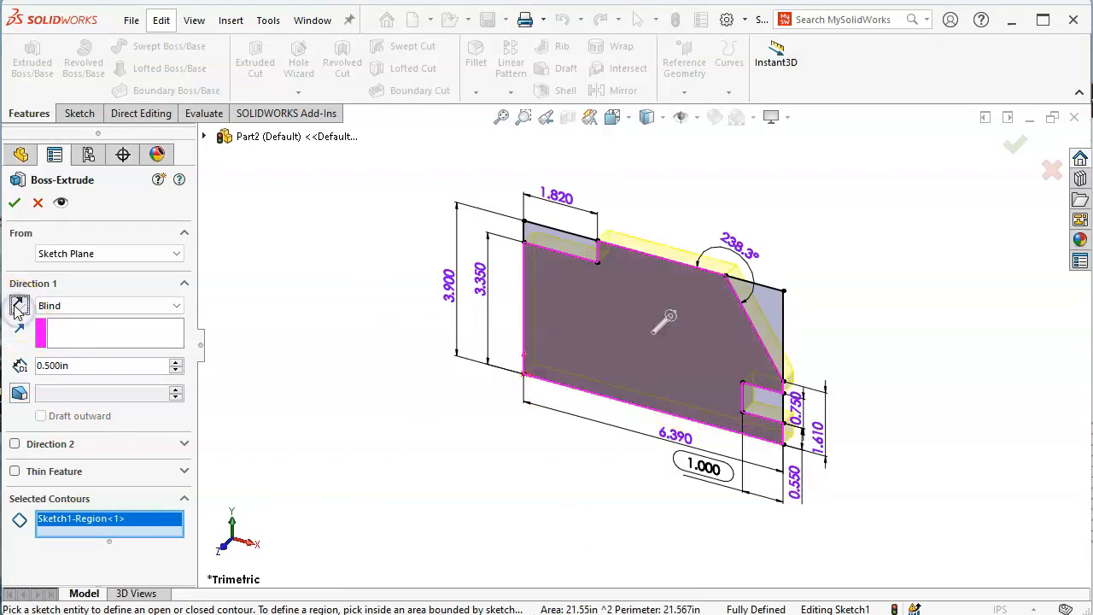
click(14, 202)
click(446, 400)
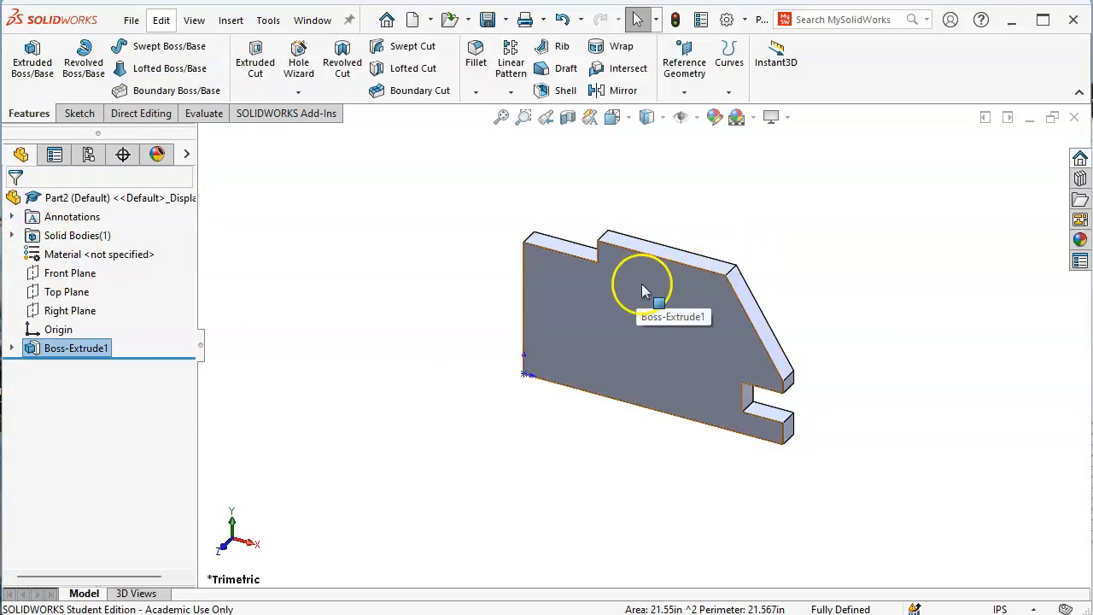
right_click(51, 347)
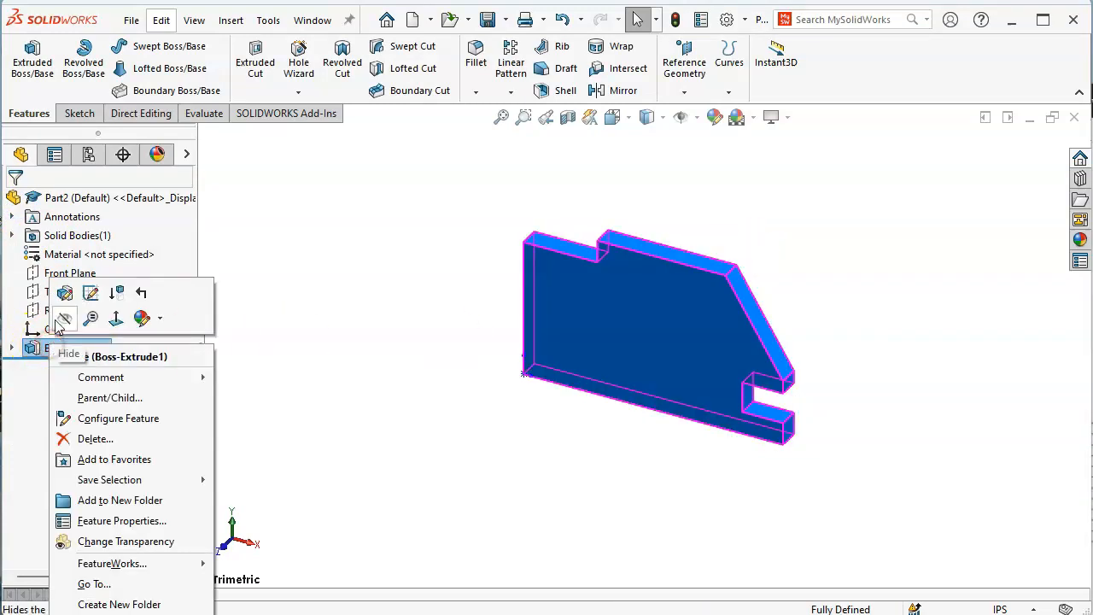
click(64, 293)
click(21, 308)
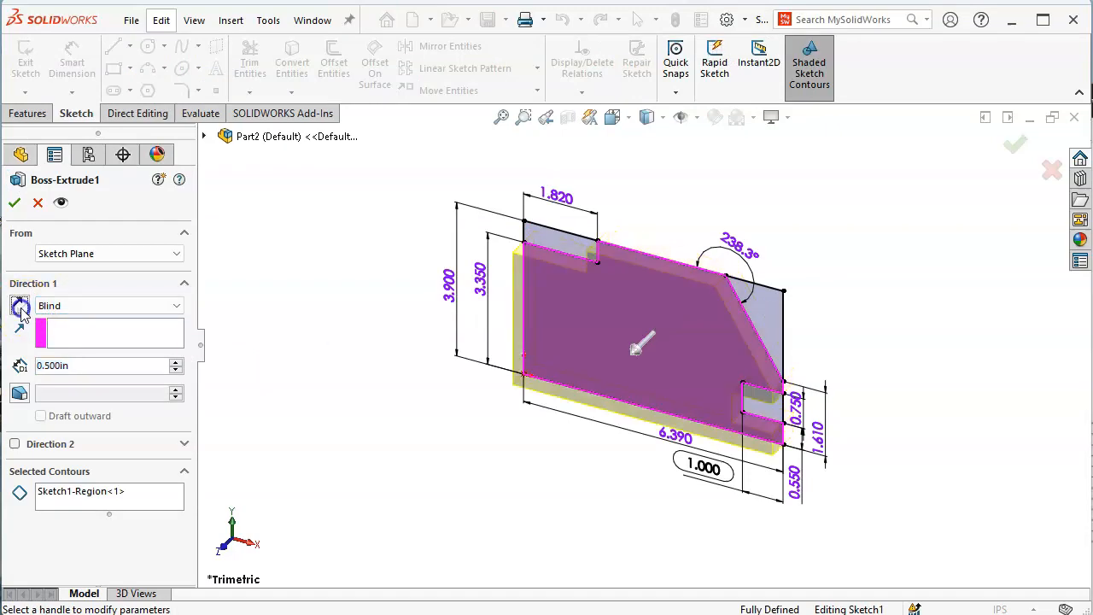
click(20, 309)
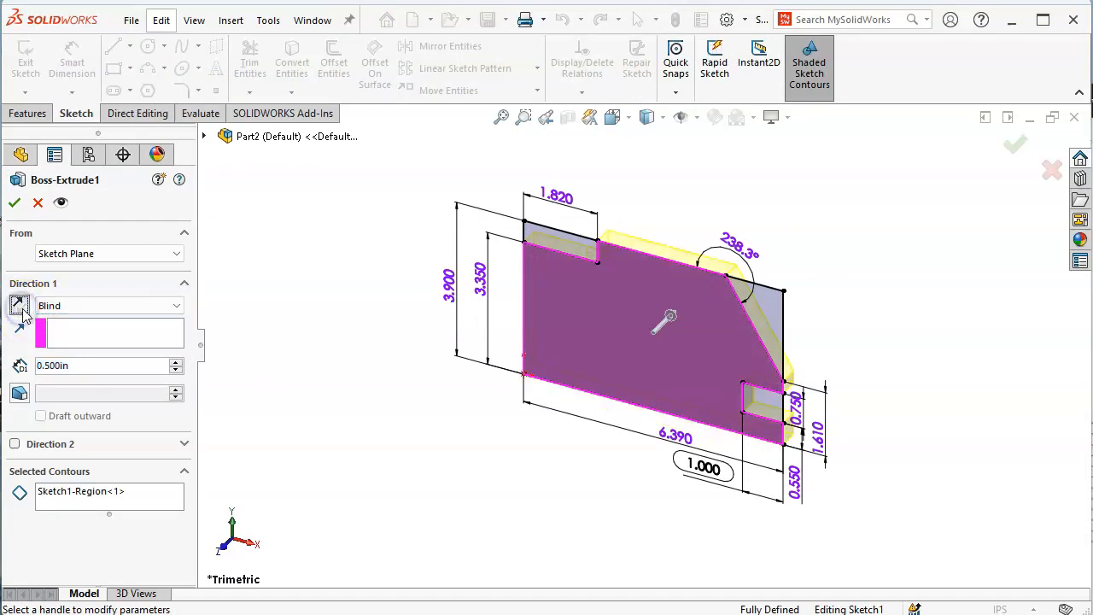
click(15, 204)
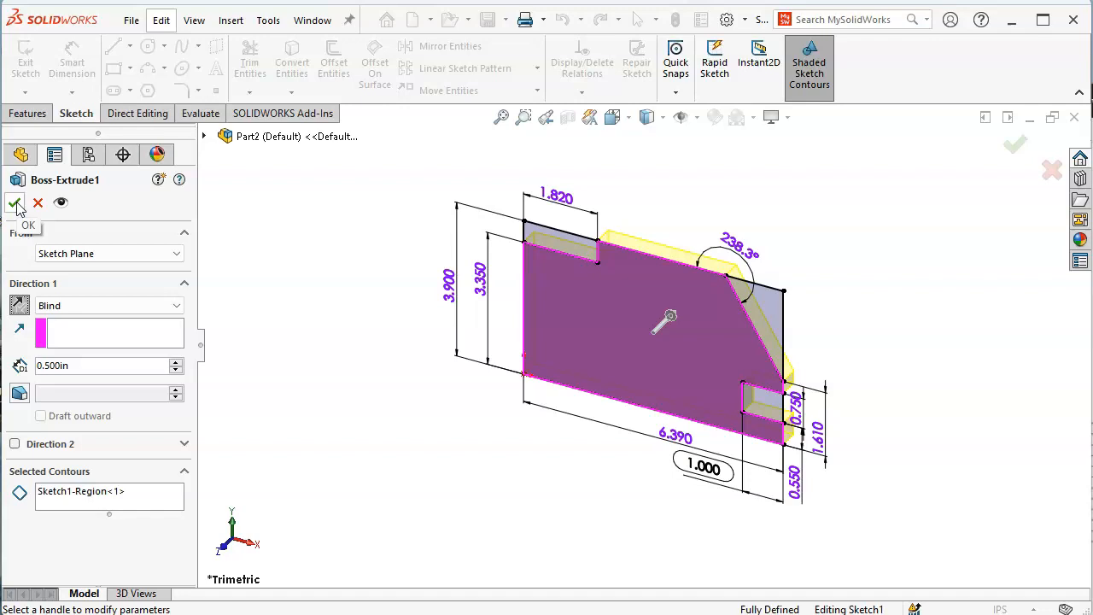
click(15, 204)
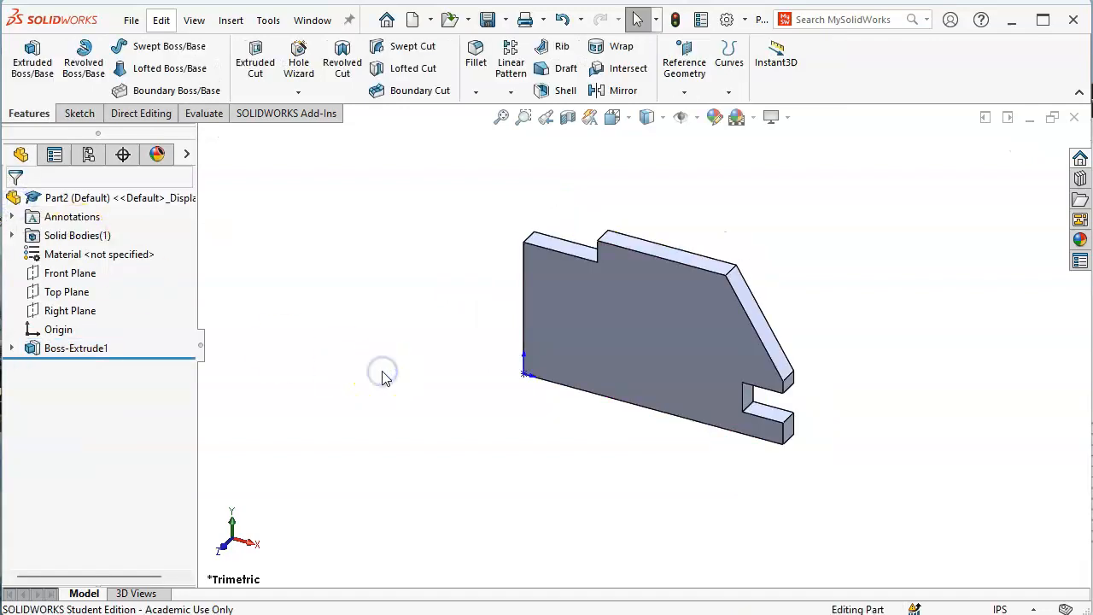
key(ctrl+1)
Check the Figure P2-23 drawing, then select the plate's front face for the holes
key(alt+Tab)
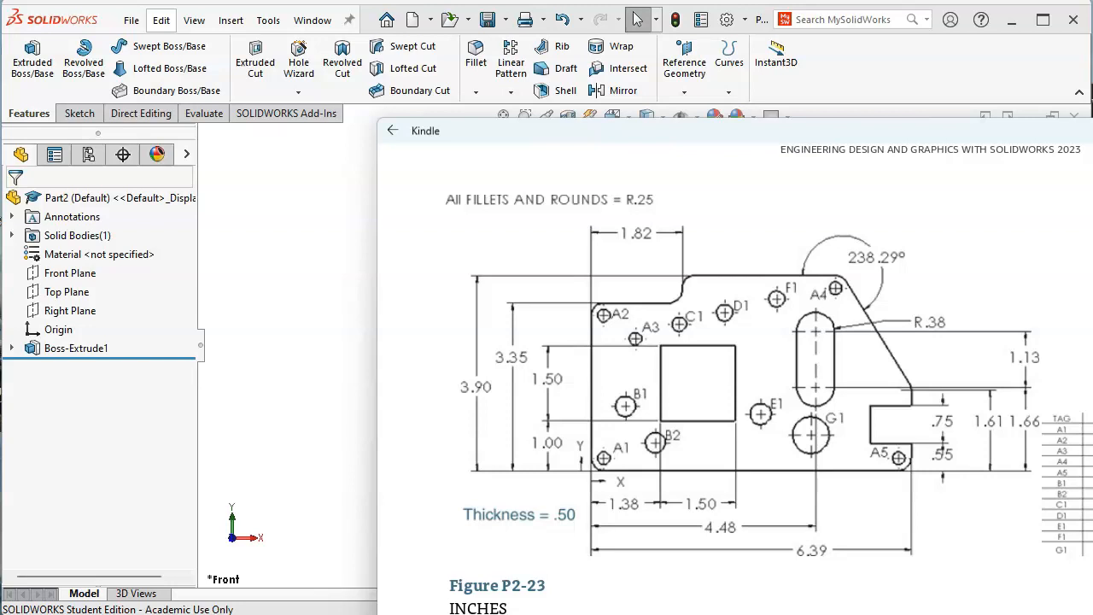
click(231, 236)
click(566, 317)
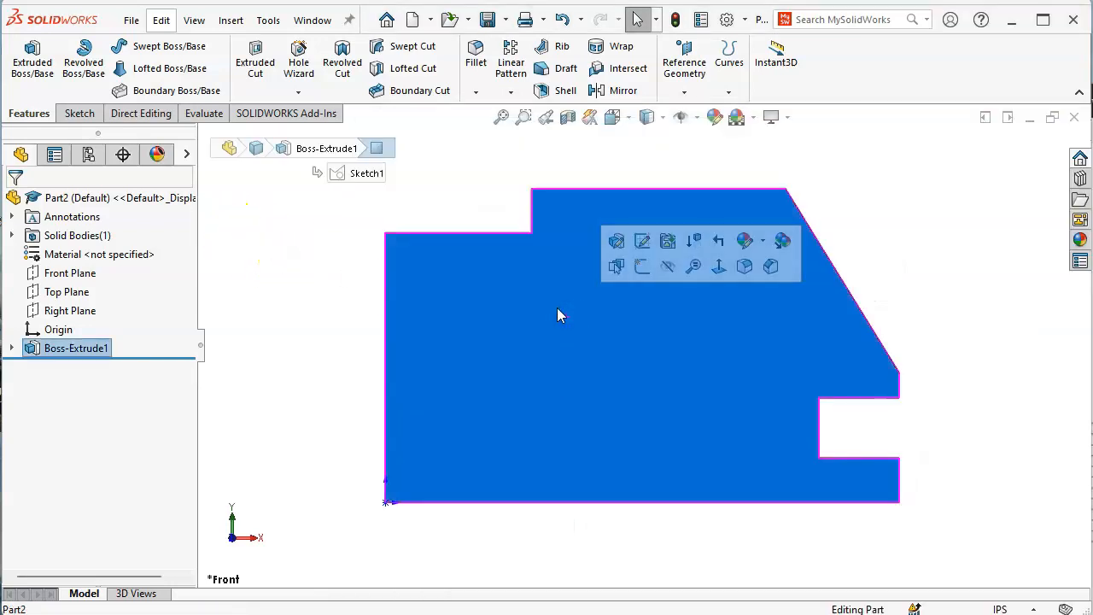
click(325, 285)
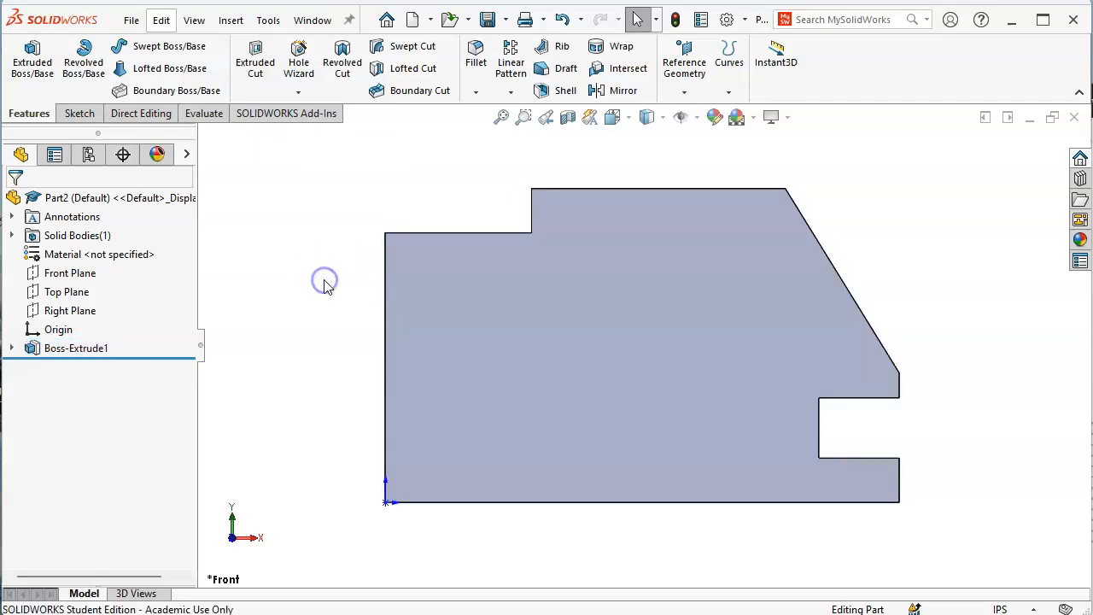
click(440, 307)
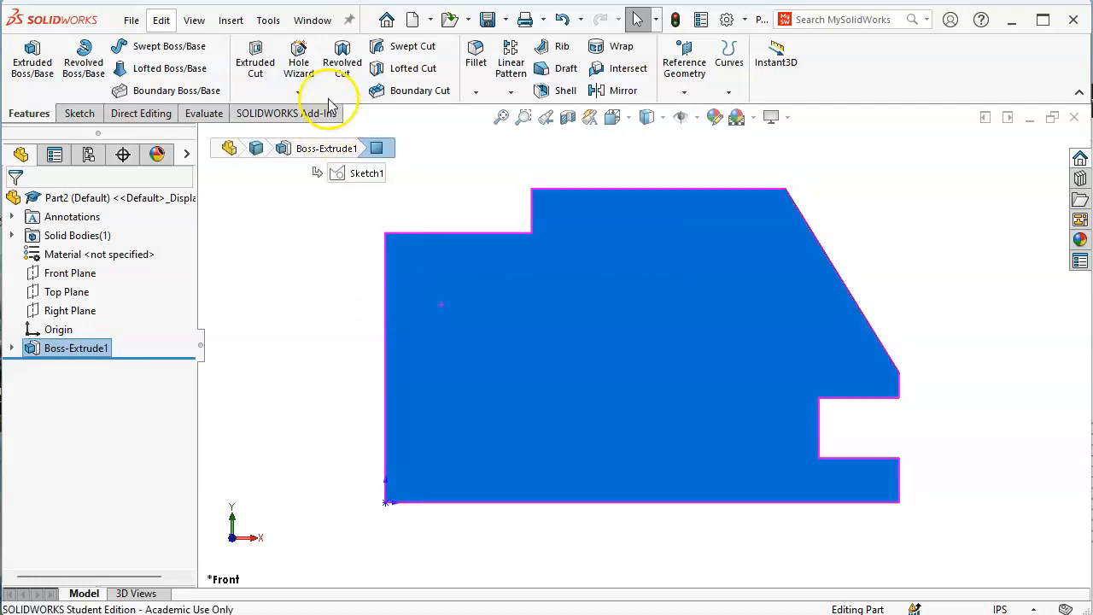
Start Hole Wizard on the plate and compare the counterbore and countersink hole types
click(295, 65)
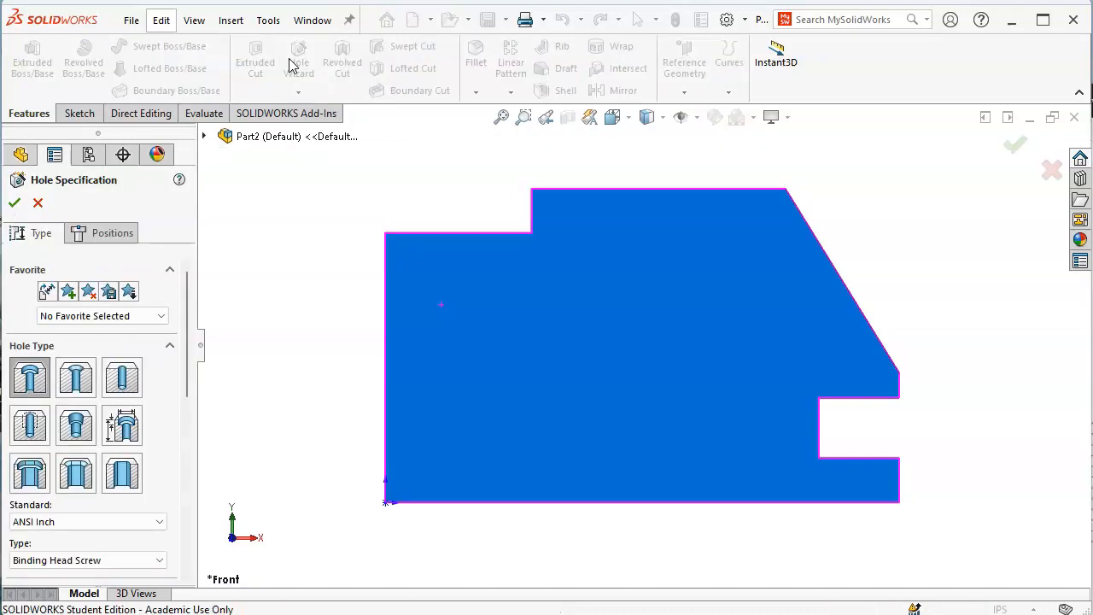
click(30, 382)
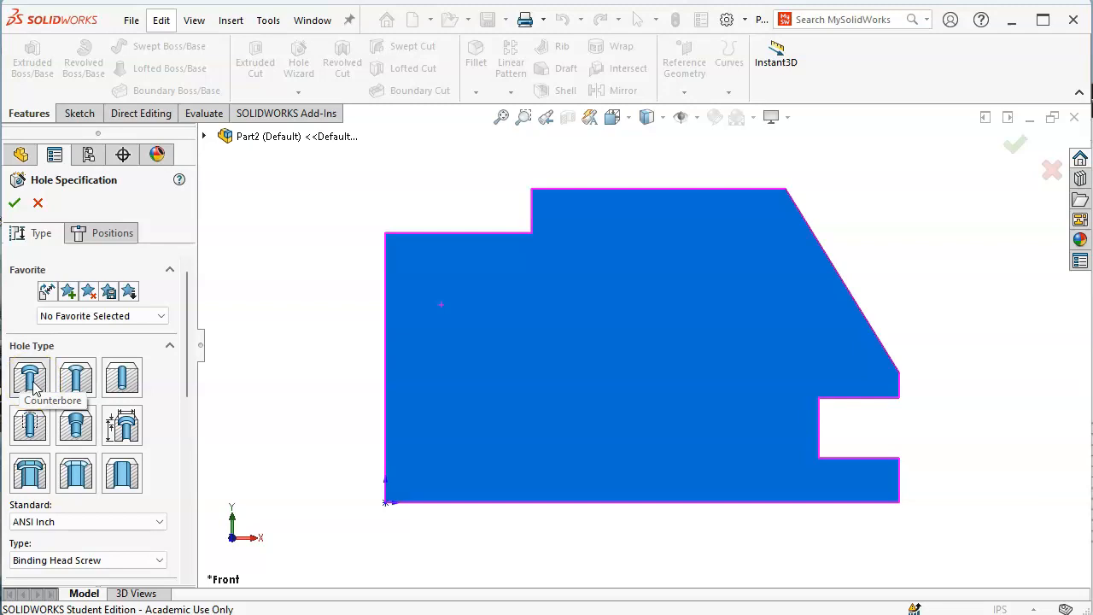
click(73, 386)
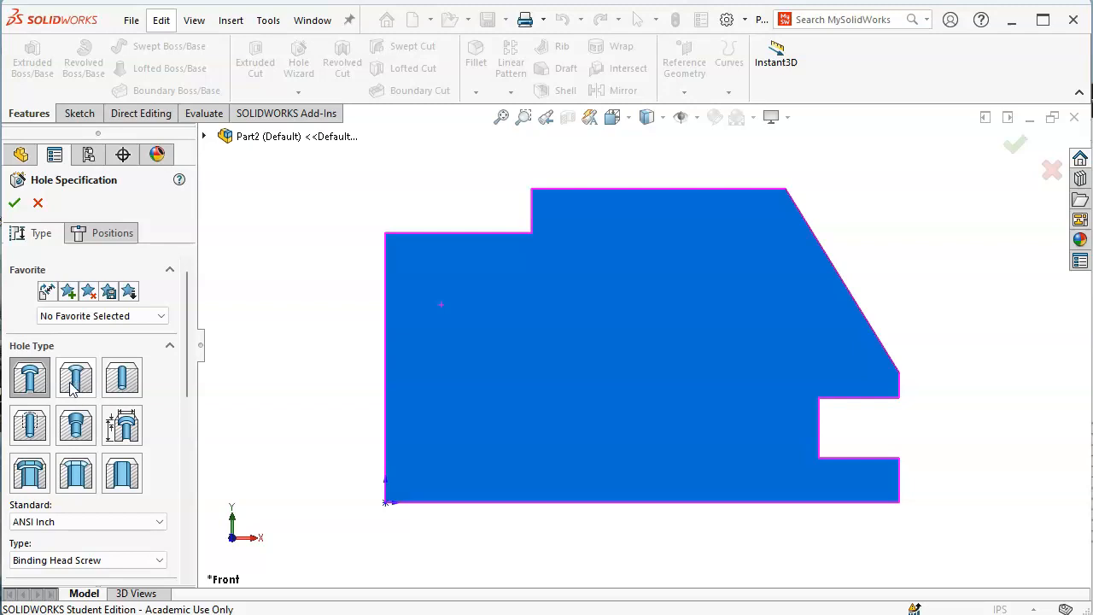
click(72, 388)
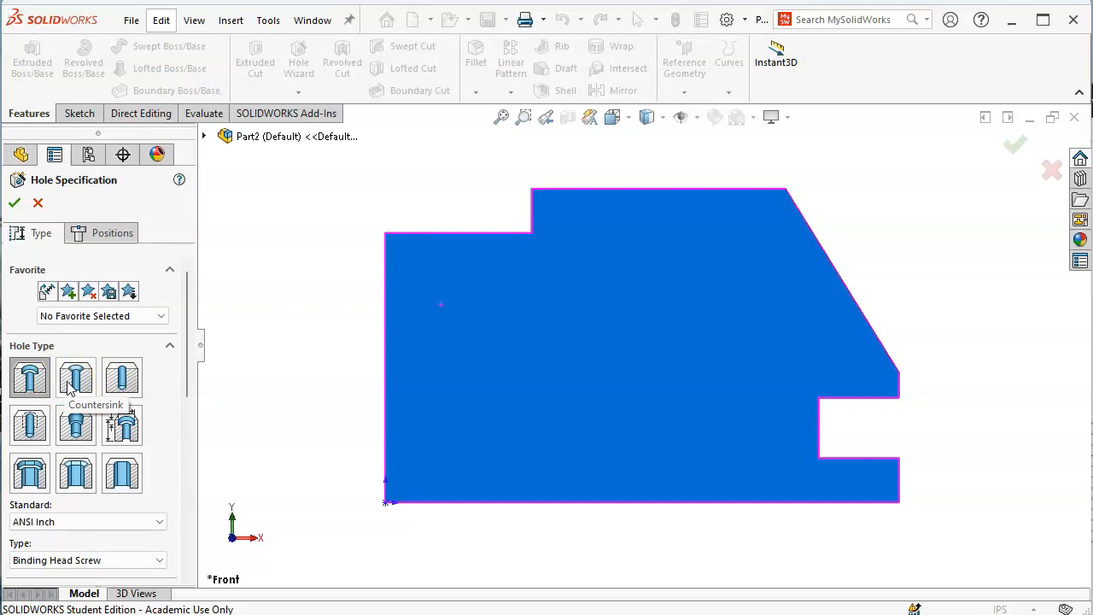
click(87, 371)
click(82, 379)
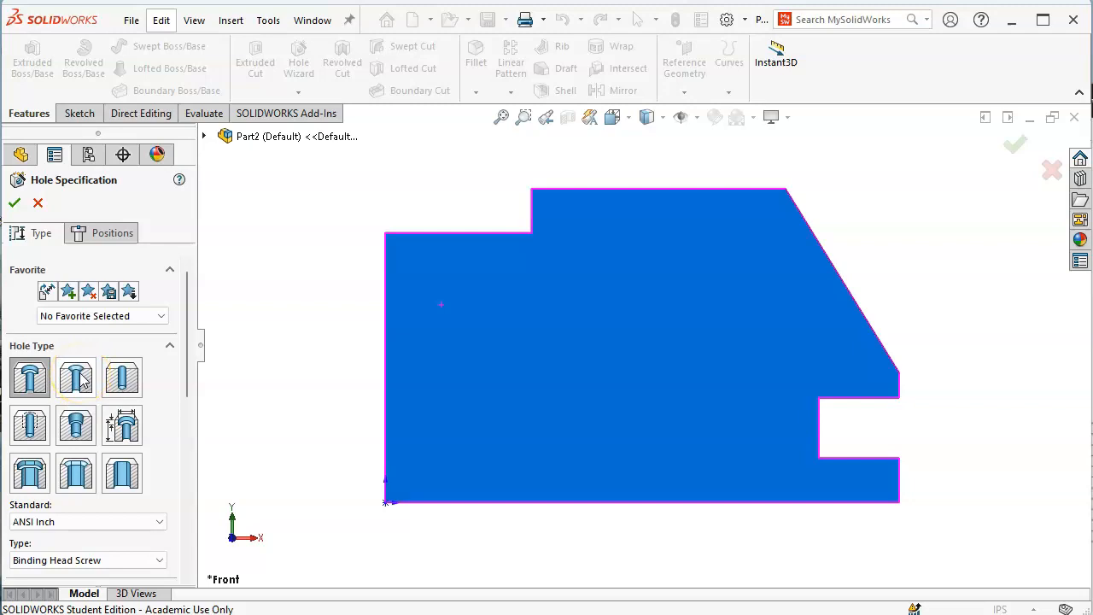
click(128, 380)
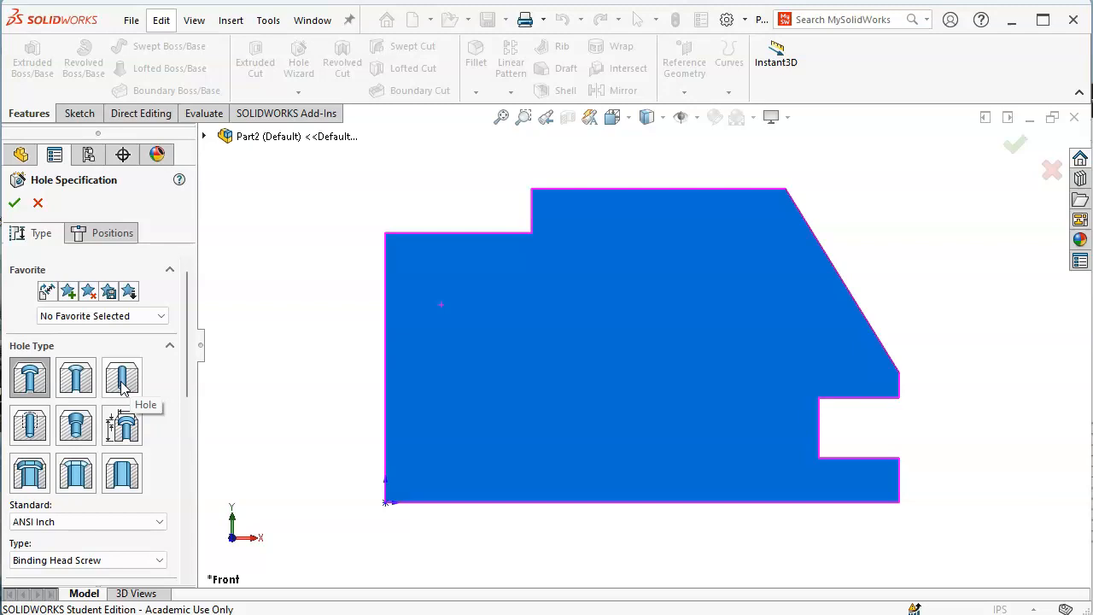
click(124, 386)
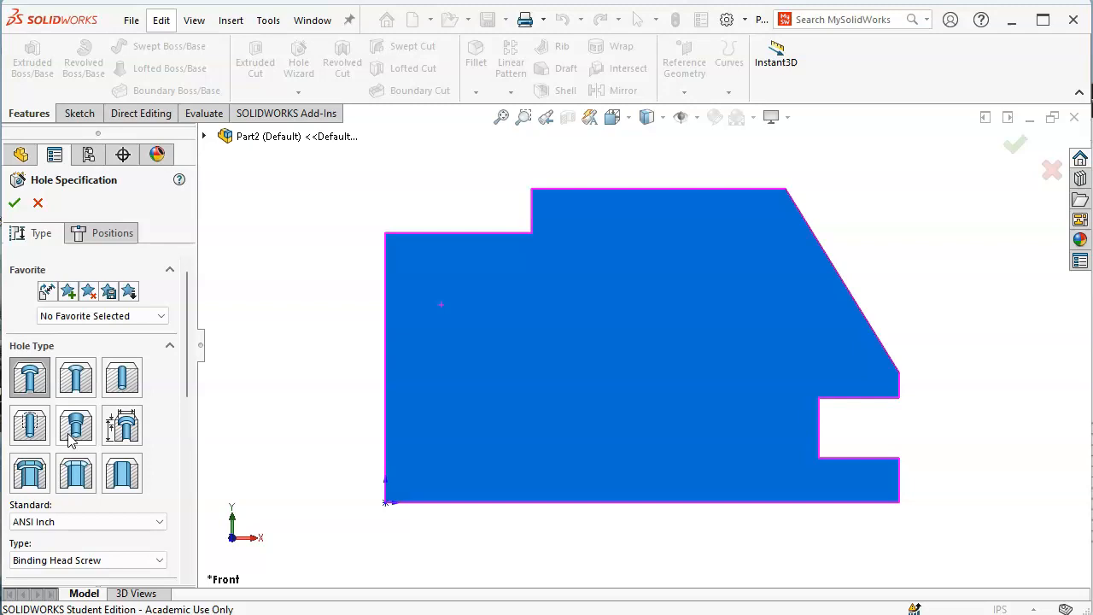
Change the Hole Specification type options toward a plain hole listing All Drill sizes
click(124, 432)
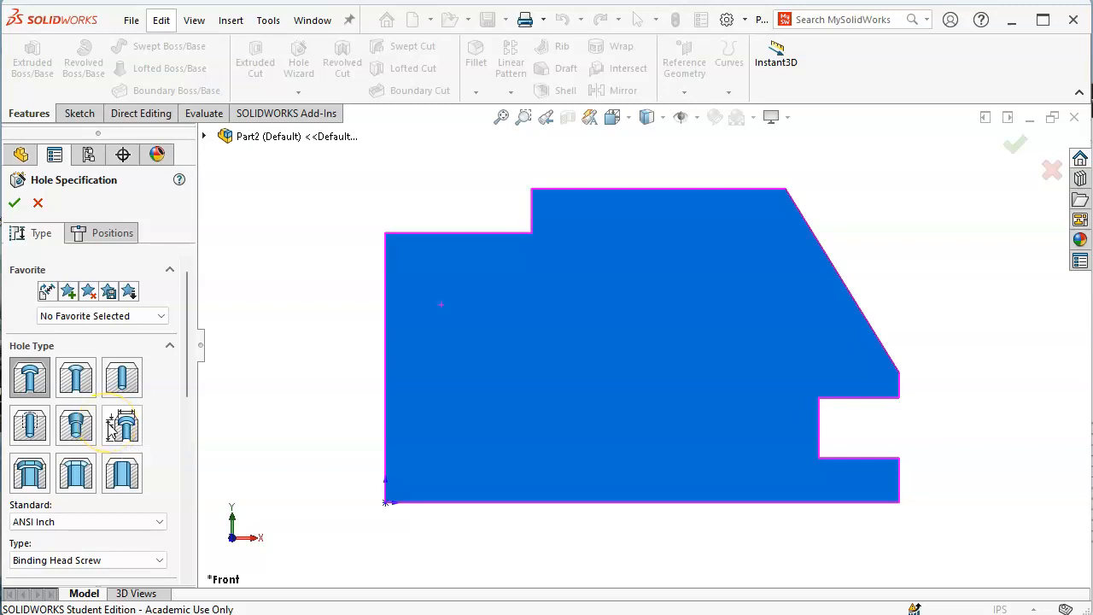
click(99, 435)
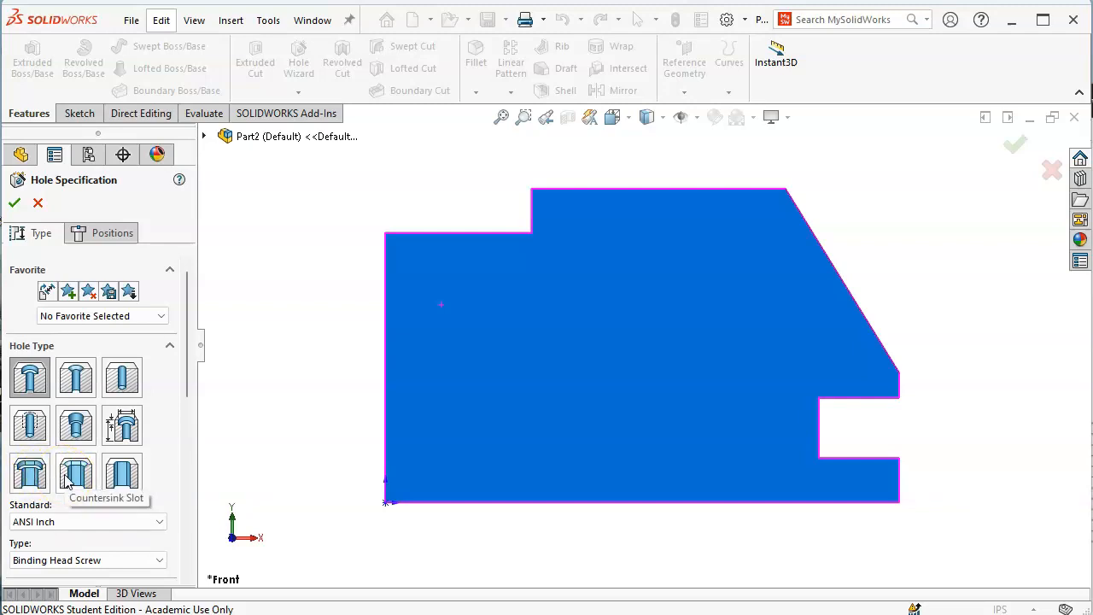
click(120, 477)
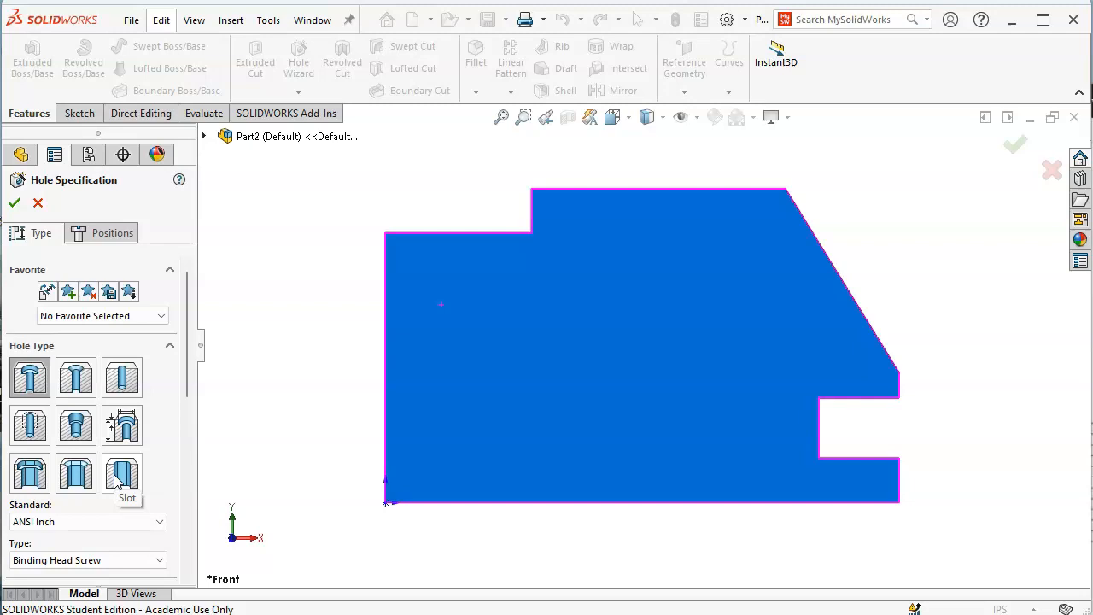
Make the hole a plain Fractional Drill Sizes hole and position the Figure P2-23 hole table beside SOLIDWORKS
click(122, 383)
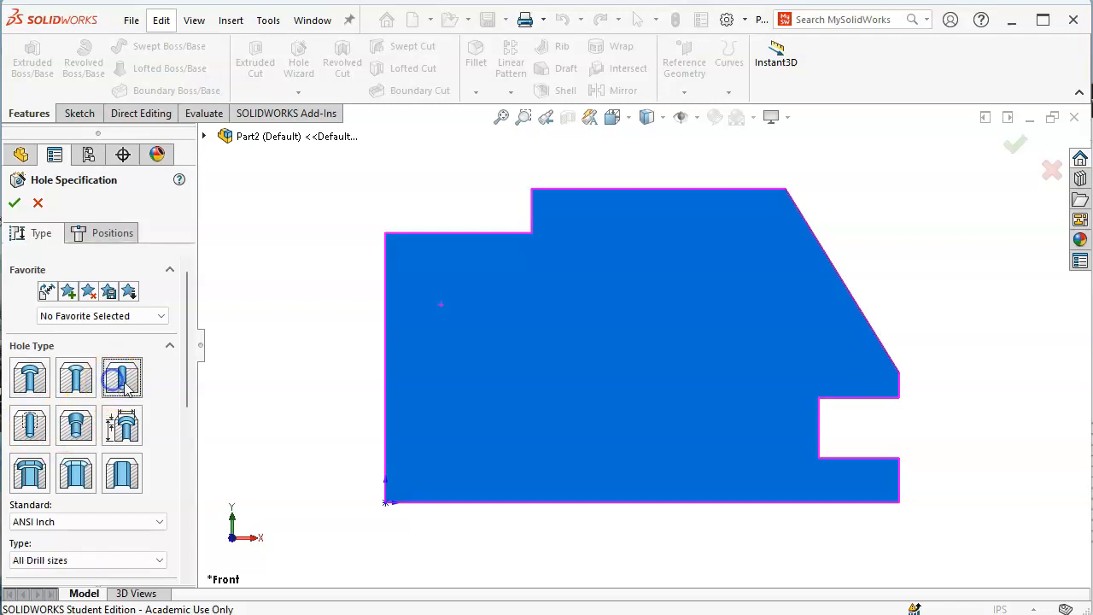
drag(189, 367, 183, 427)
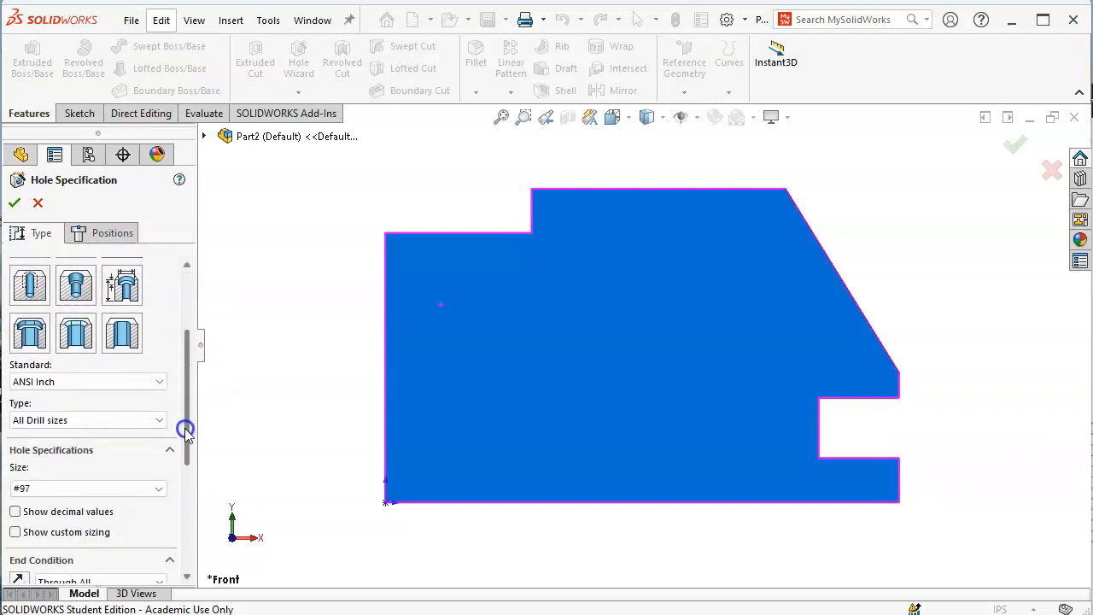
click(93, 419)
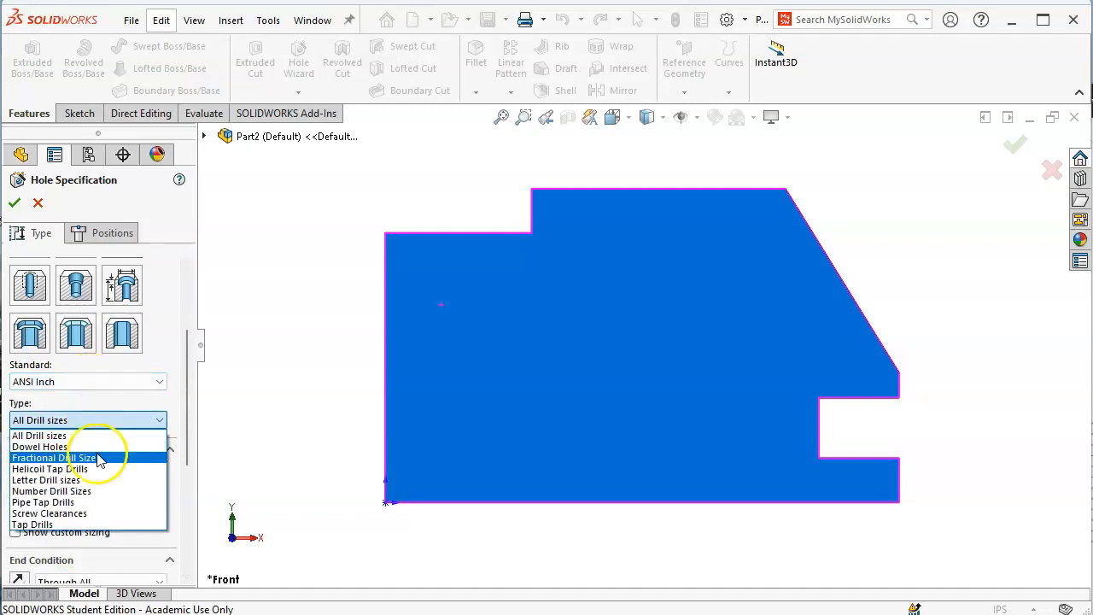
click(98, 459)
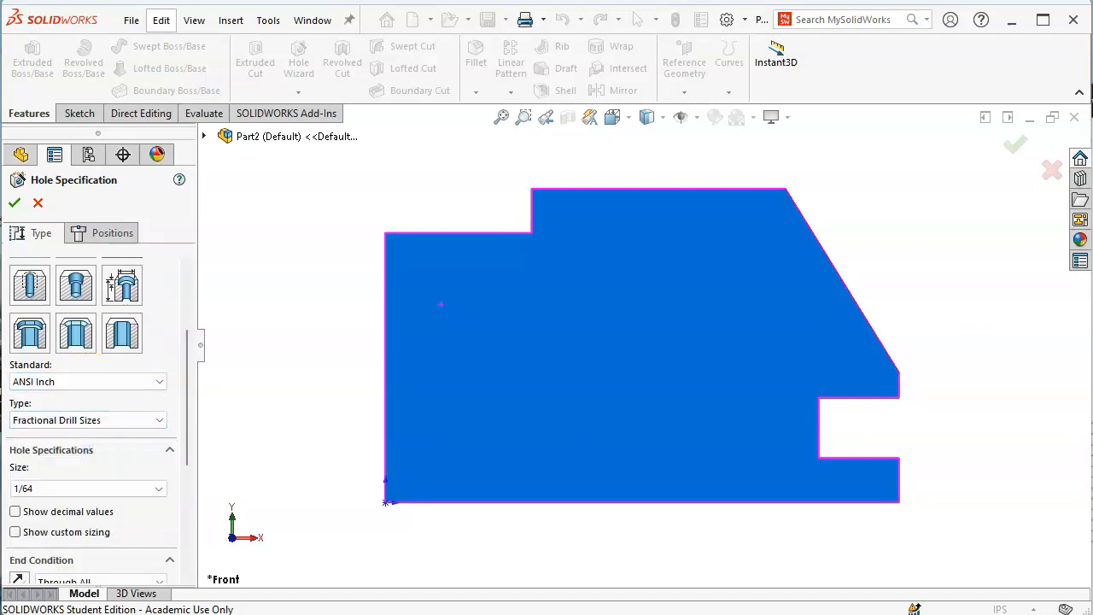
key(alt+Tab)
drag(1092, 142, 931, 136)
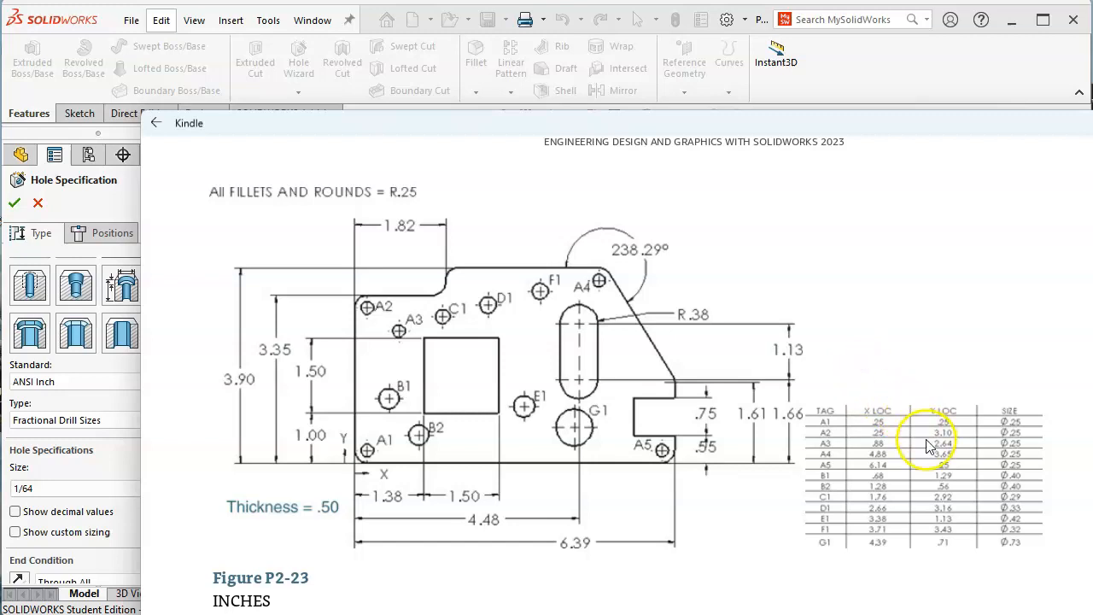
Set the hole to 1/4 (0.25000 in) with decimal values shown and no near side countersink
drag(510, 132, 884, 174)
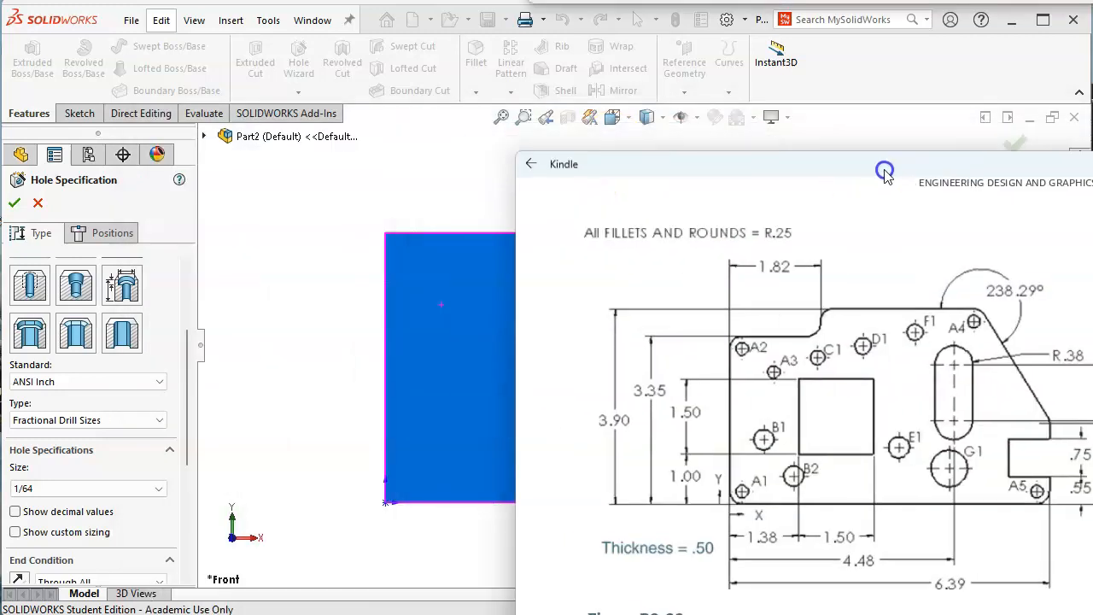
click(64, 515)
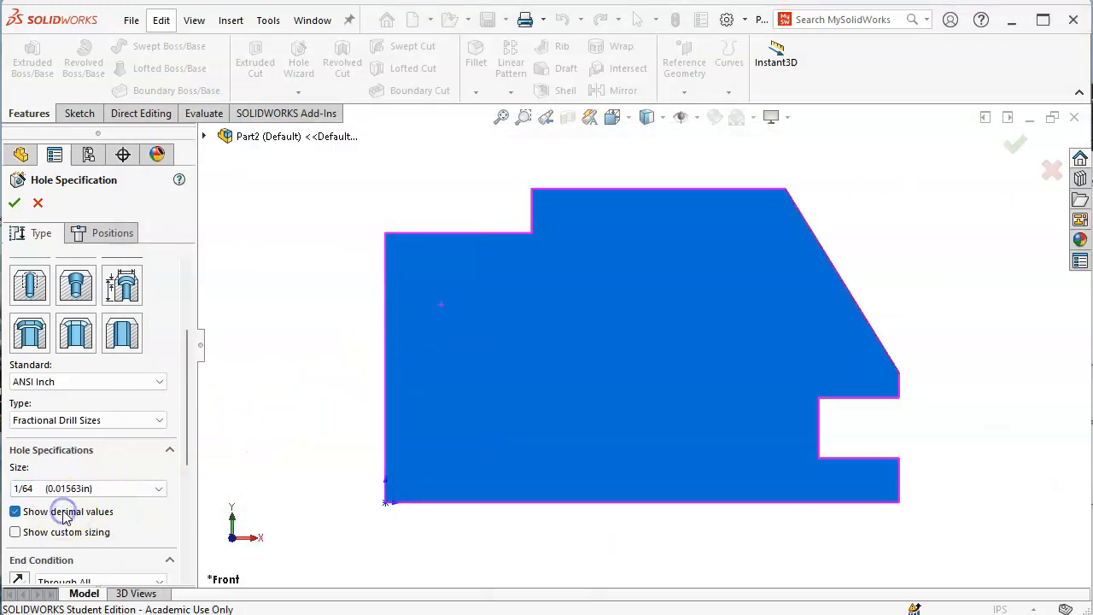
click(158, 488)
scroll(136, 540, down, 1)
scroll(137, 540, down, 3)
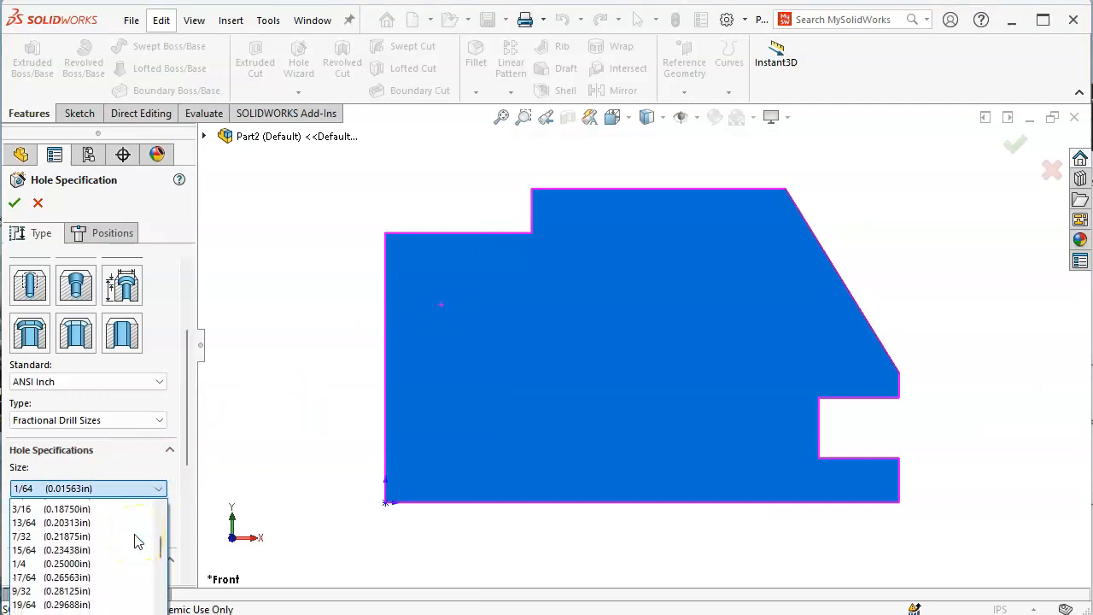
click(83, 546)
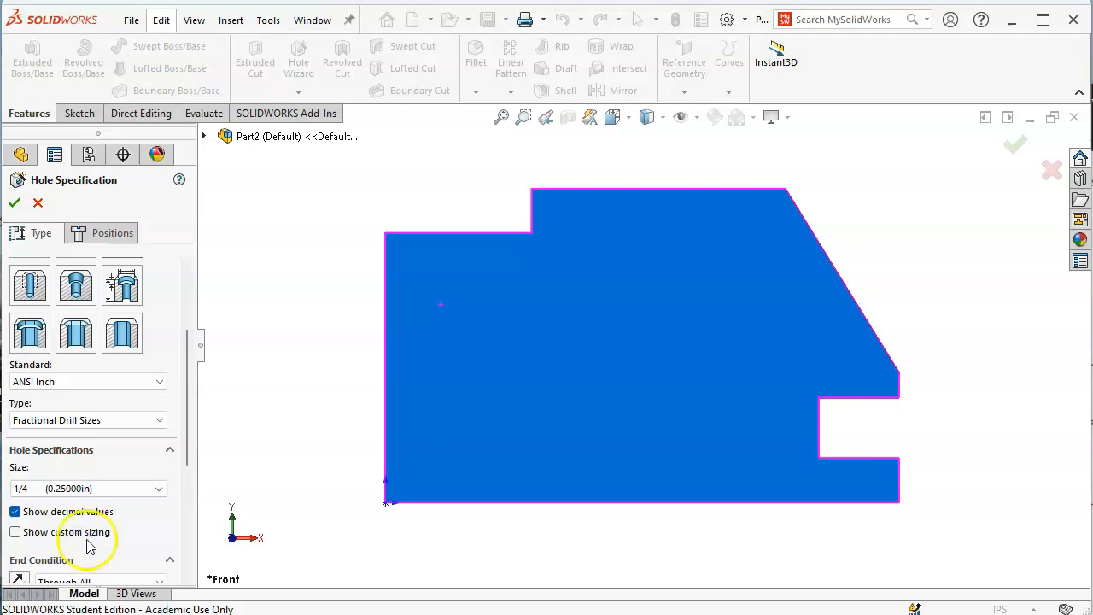
drag(188, 439, 186, 495)
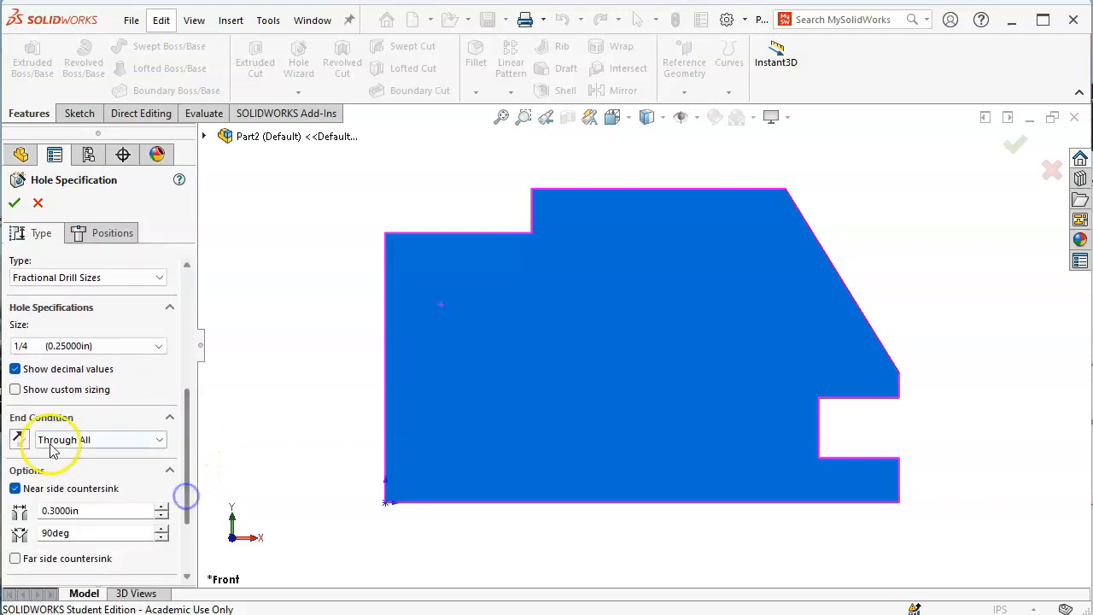
click(65, 489)
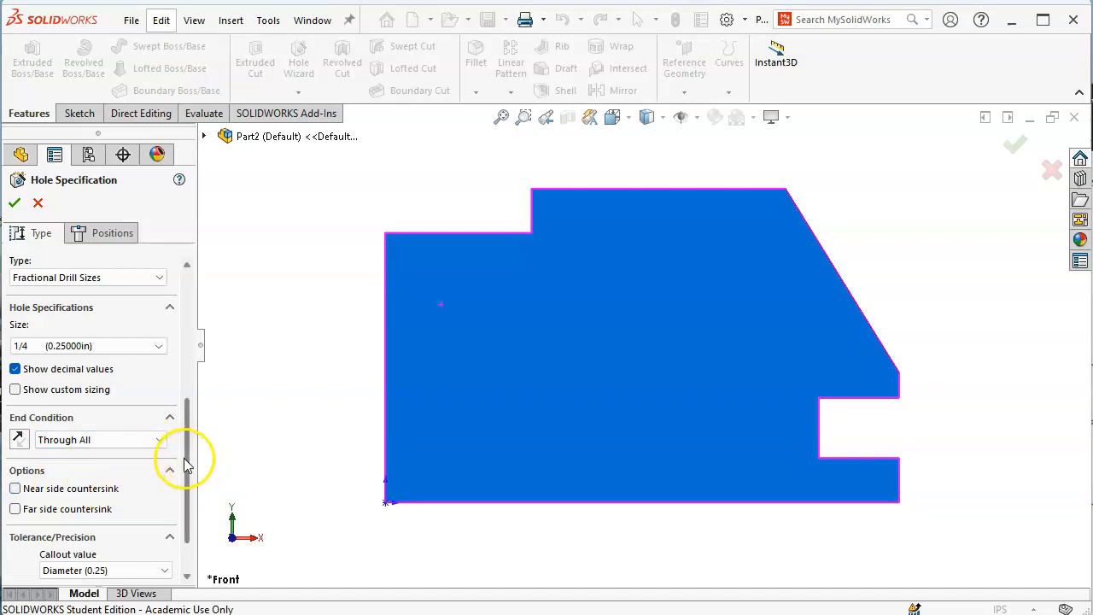
drag(188, 456, 198, 376)
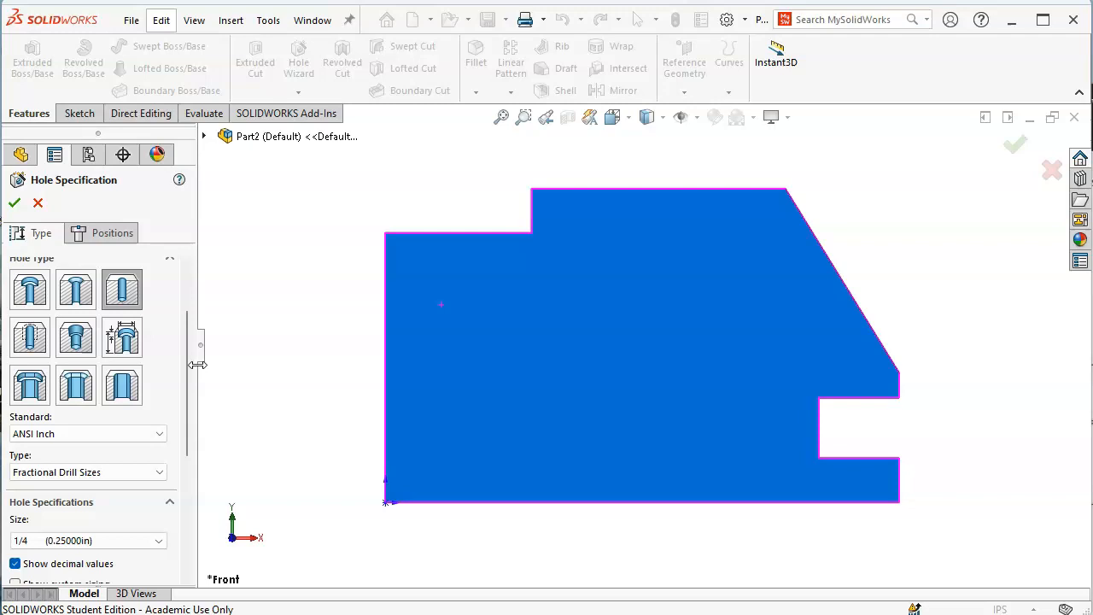
click(110, 236)
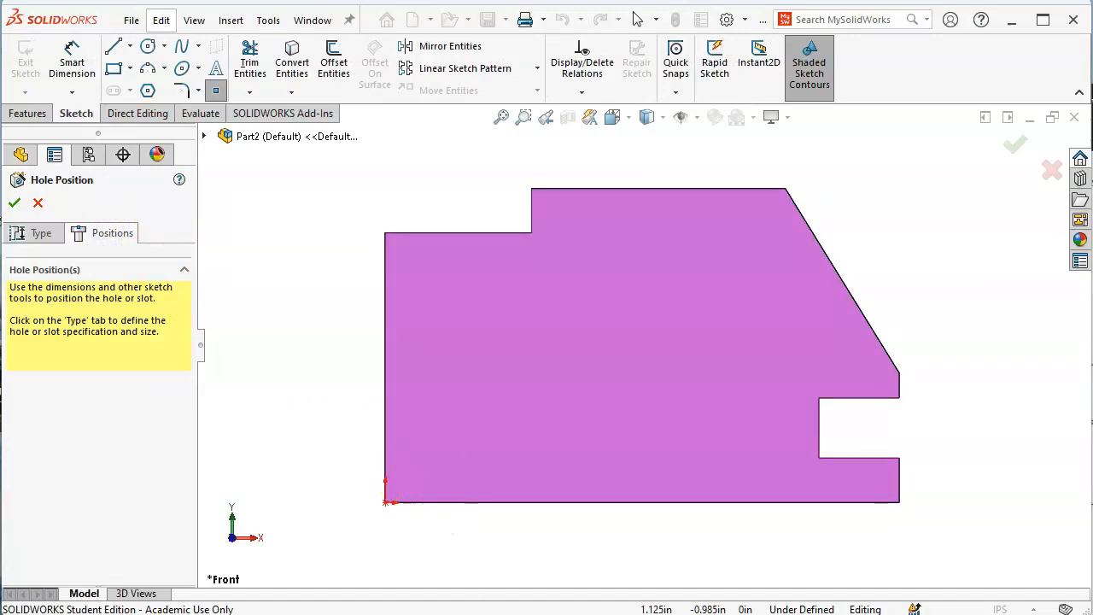
Place the A1 and A2 hole points near the plate's lower-left and upper-left corners
key(alt+Tab)
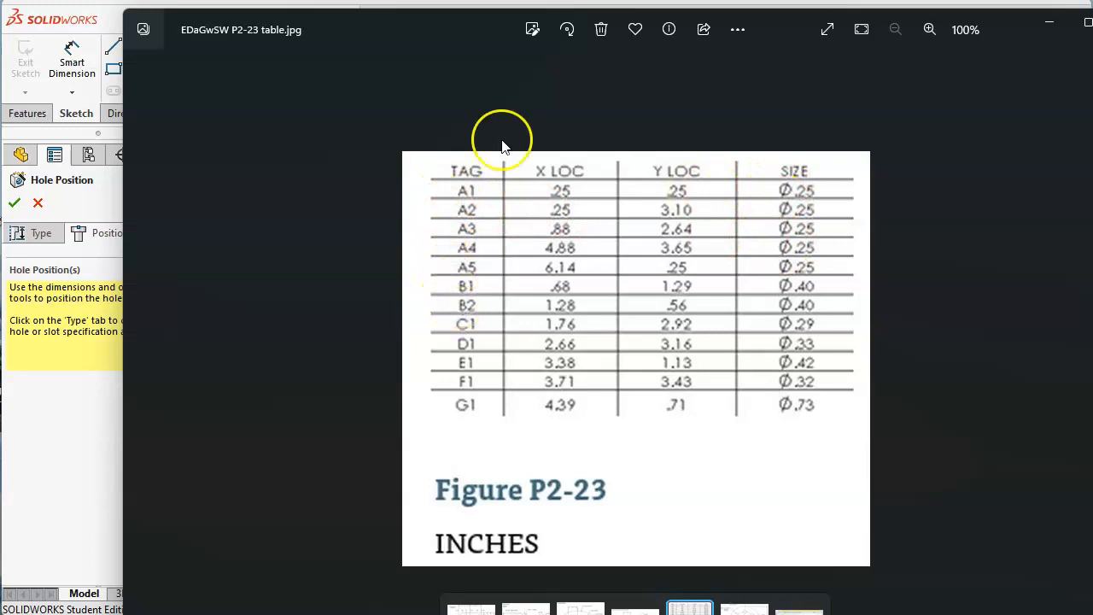
mouse_move(434, 30)
mouse_down()
mouse_move(871, 129)
mouse_move(1008, 141)
mouse_move(1033, 153)
mouse_move(1040, 179)
mouse_up()
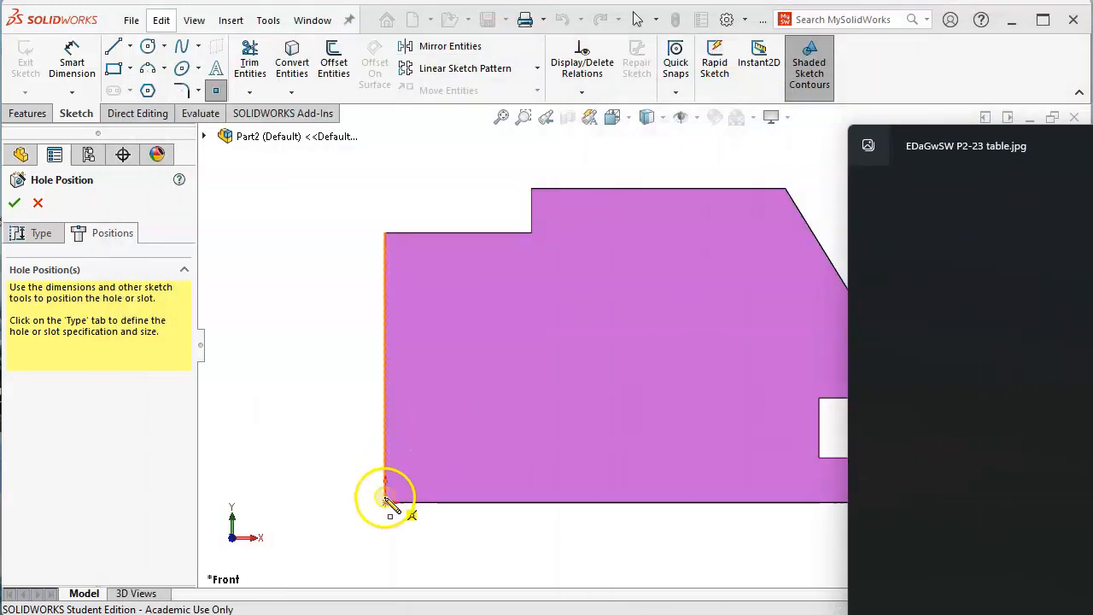
click(406, 476)
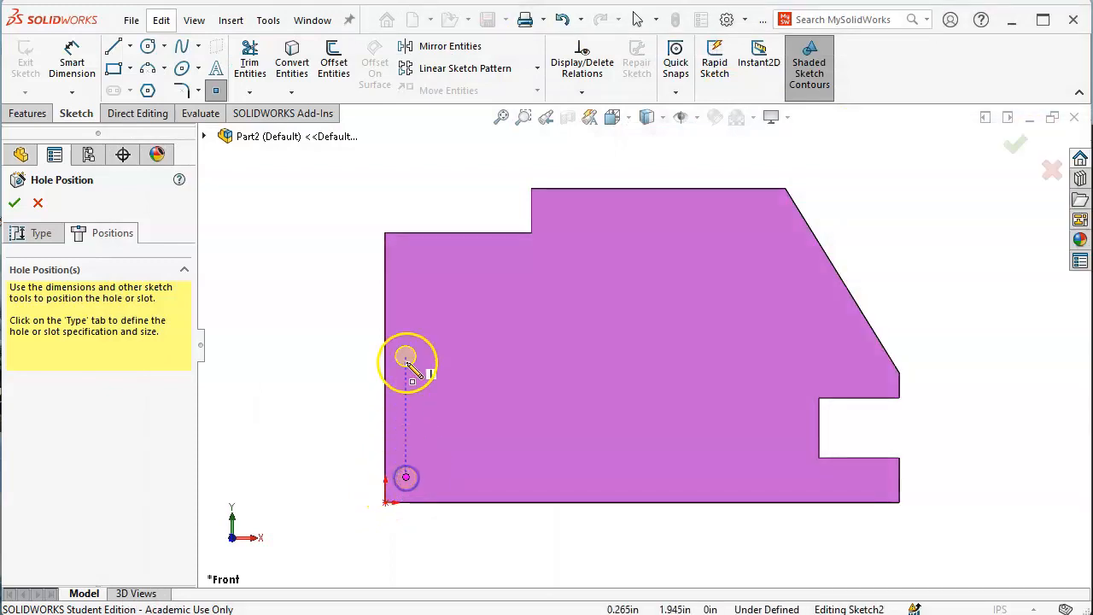
click(405, 262)
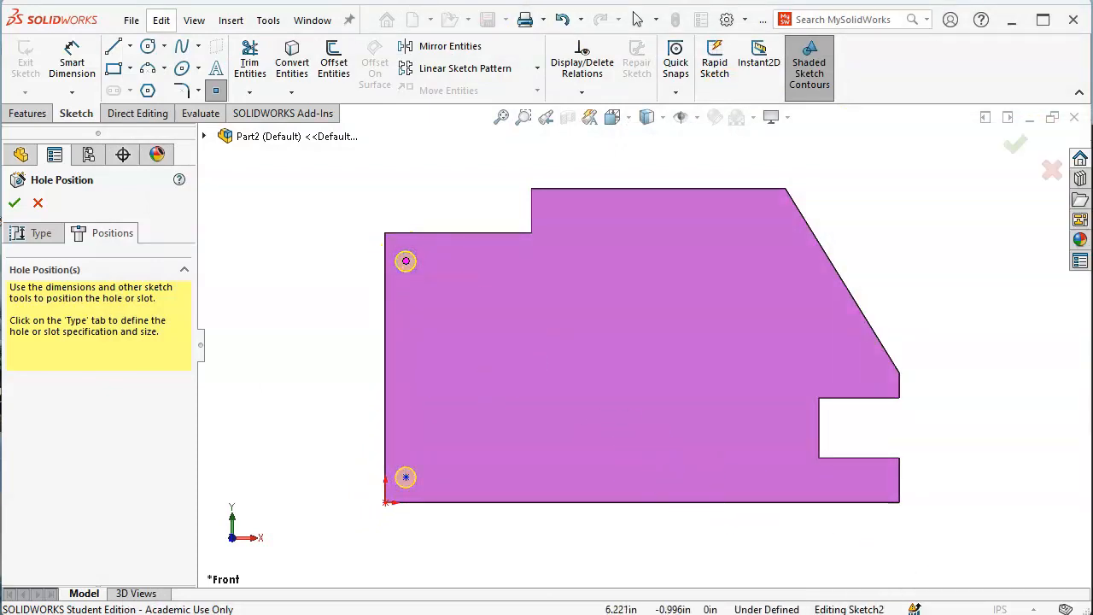
Place the A3 point inside the plate and A4 near the upper-right corner, then stop placing points
key(alt+Tab)
drag(818, 167, 691, 163)
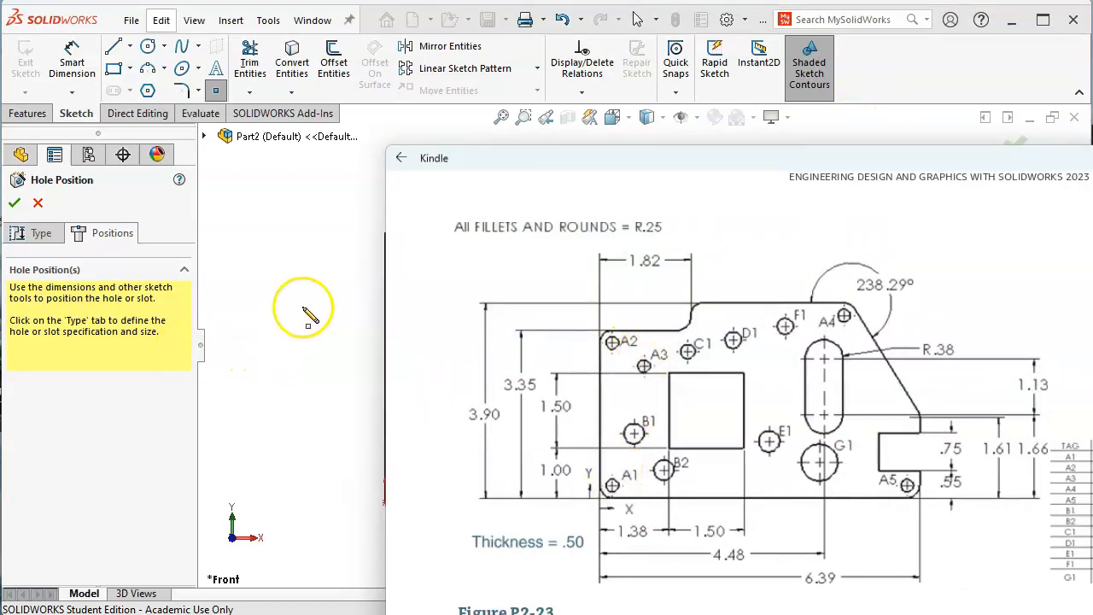
click(900, 79)
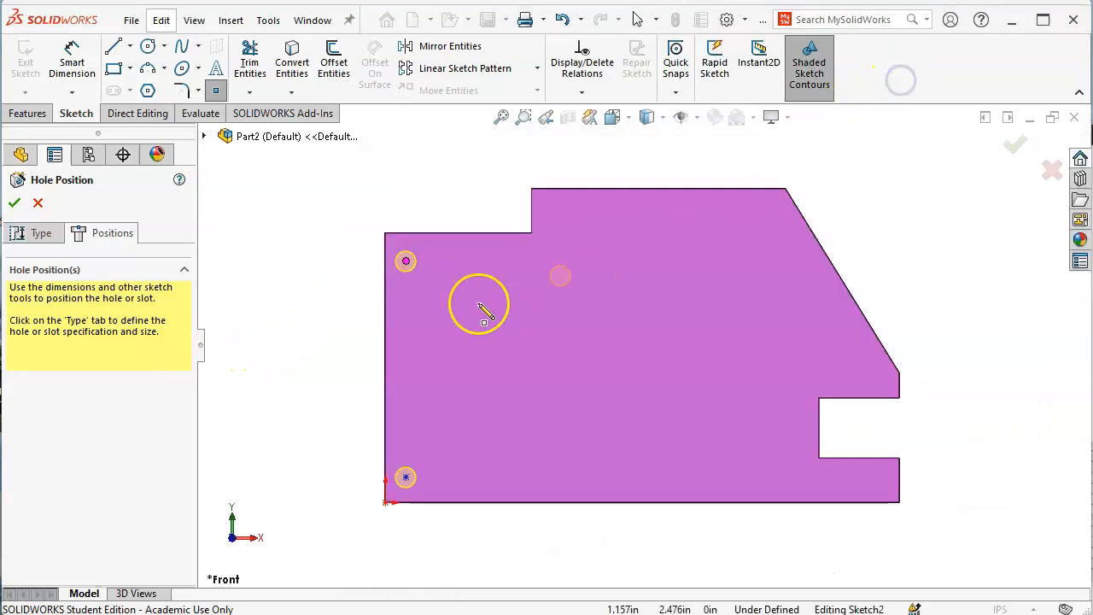
click(492, 300)
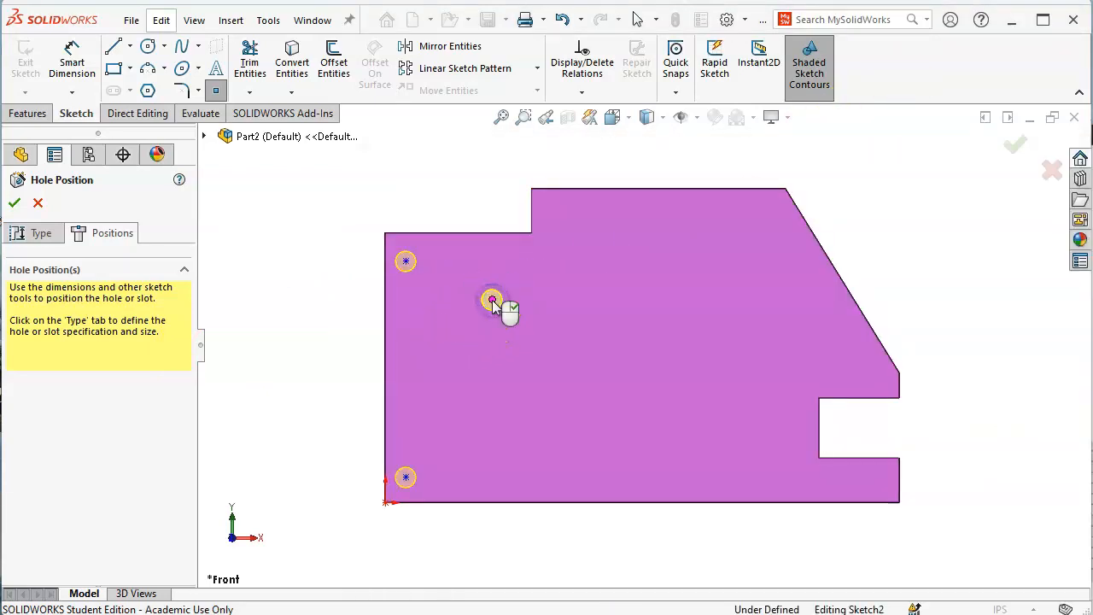
key(alt+Tab)
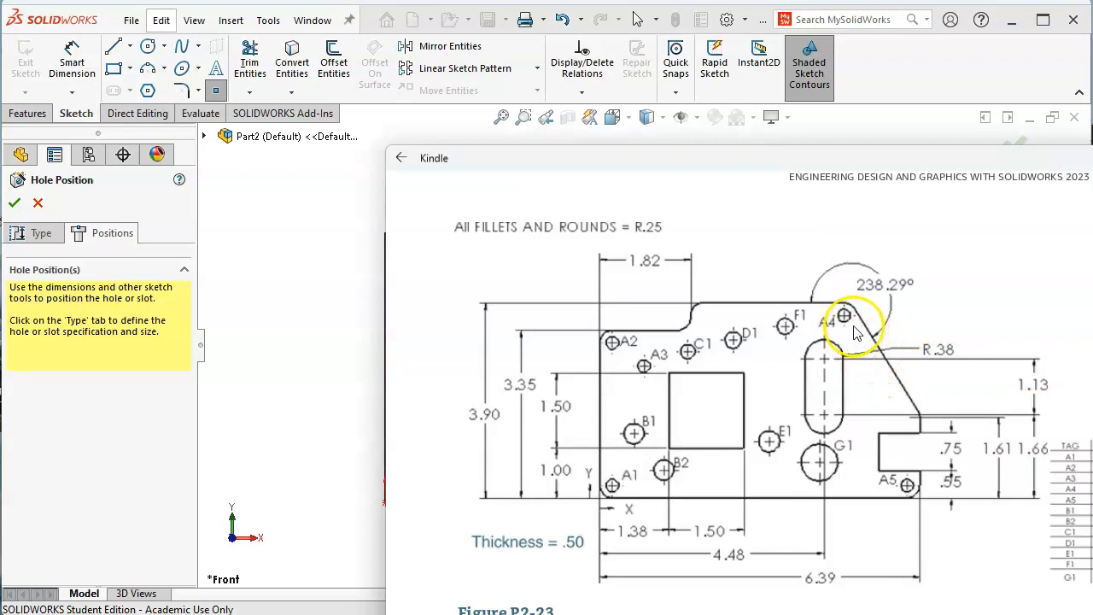
click(245, 243)
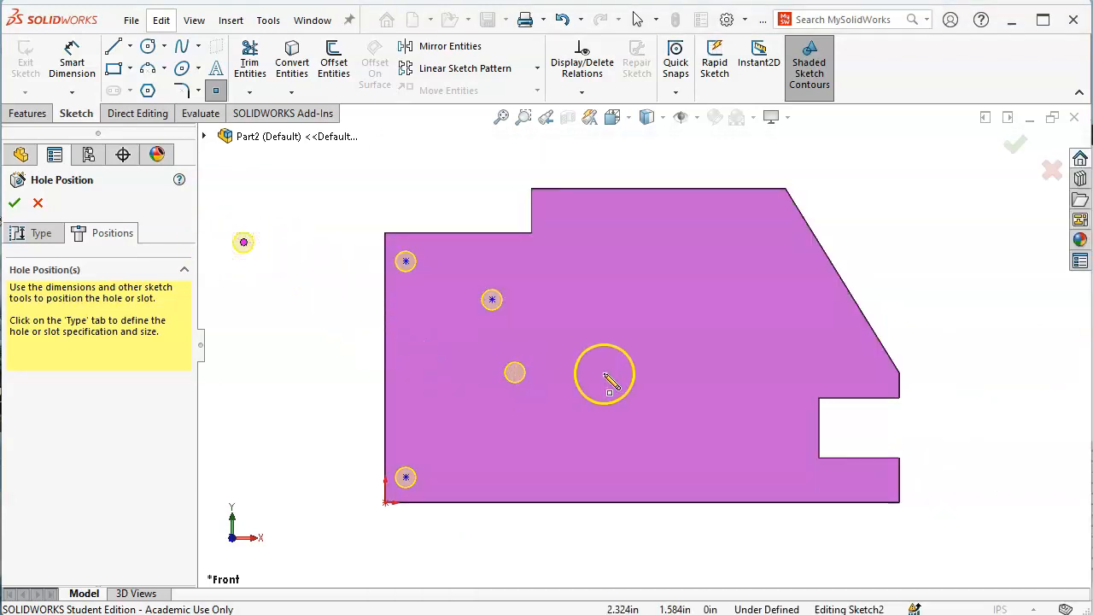
click(770, 219)
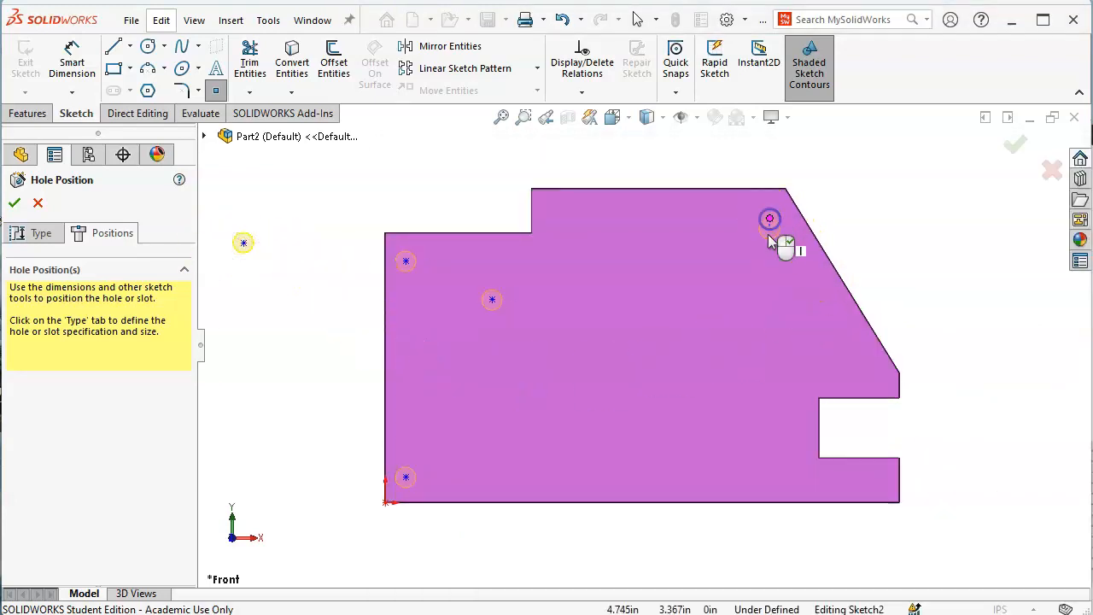
right_click(874, 210)
click(917, 222)
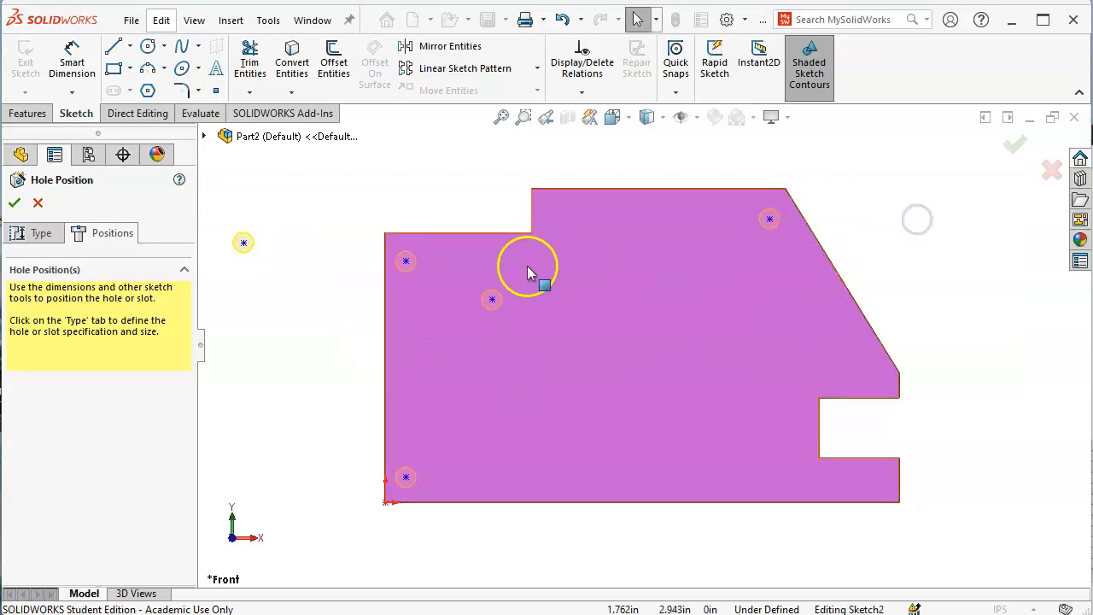
Check the placed hole points and switch to Smart Dimension from the sketch shortcut menu
click(243, 243)
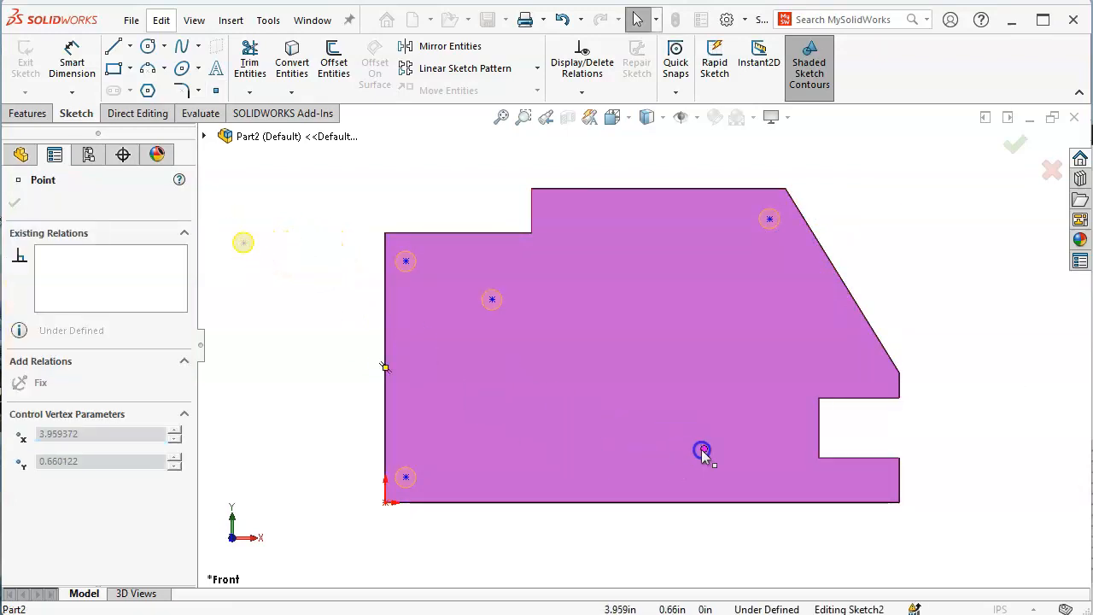
click(876, 486)
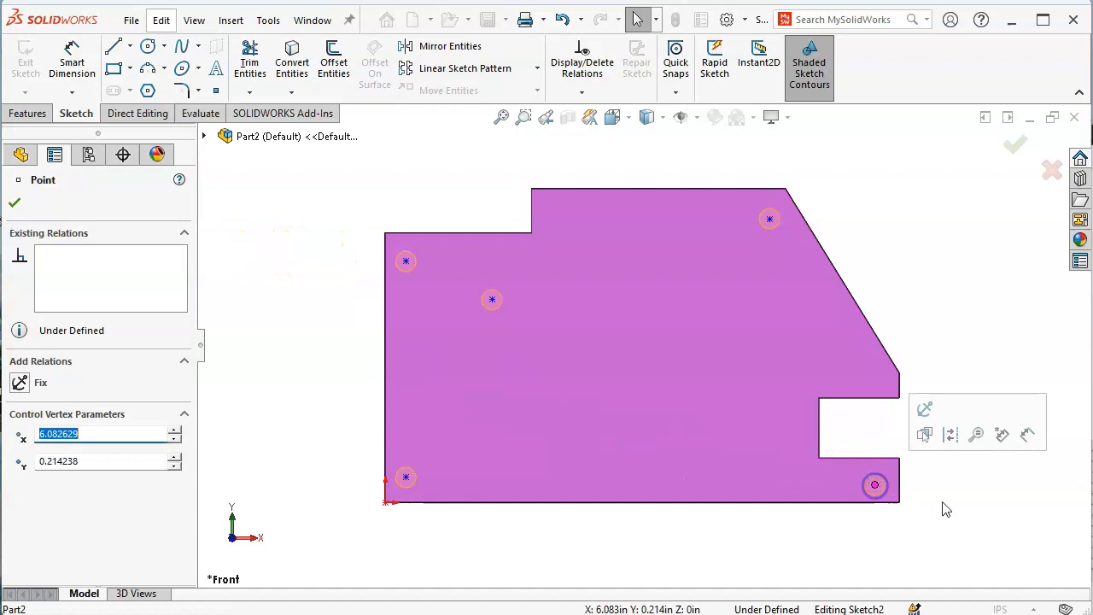
click(946, 202)
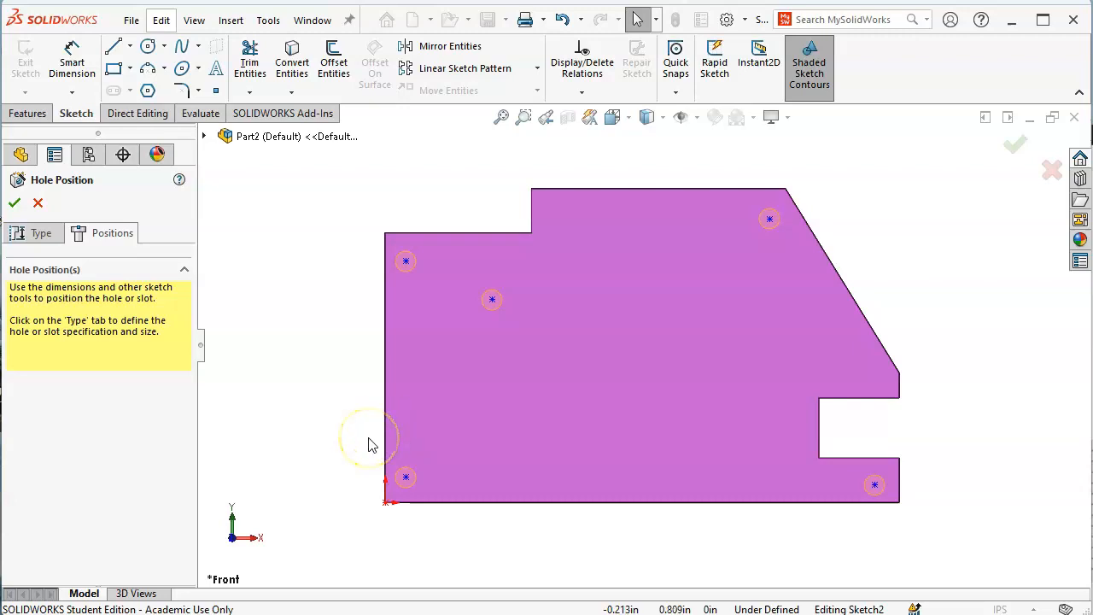
right_click(350, 363)
click(466, 336)
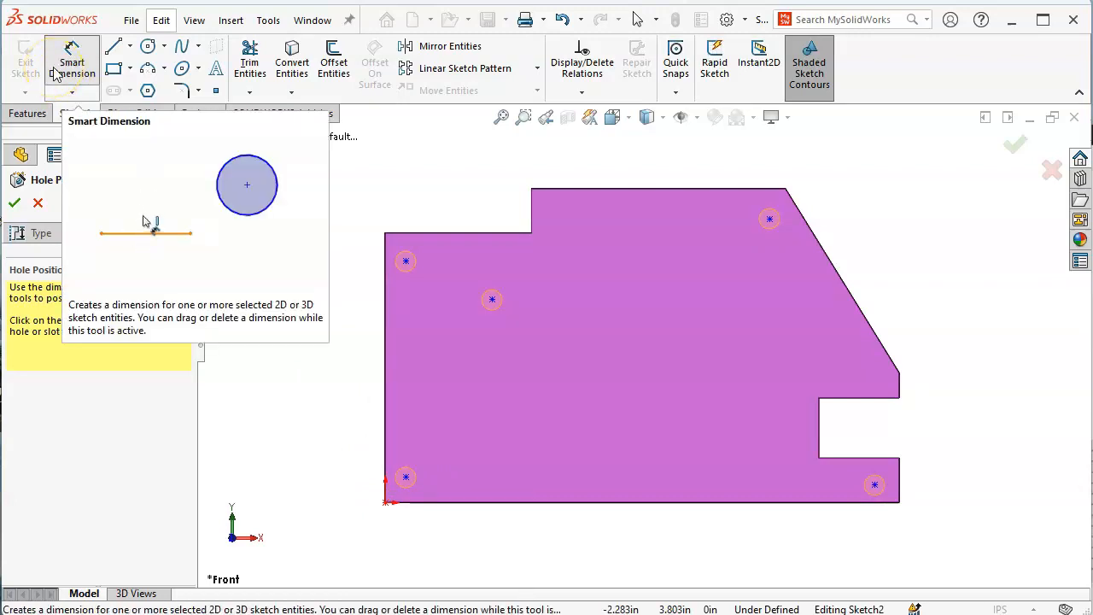
Dimension the lower-left hole point 0.25 from the left edge and 0.25 from the bottom edge
click(385, 442)
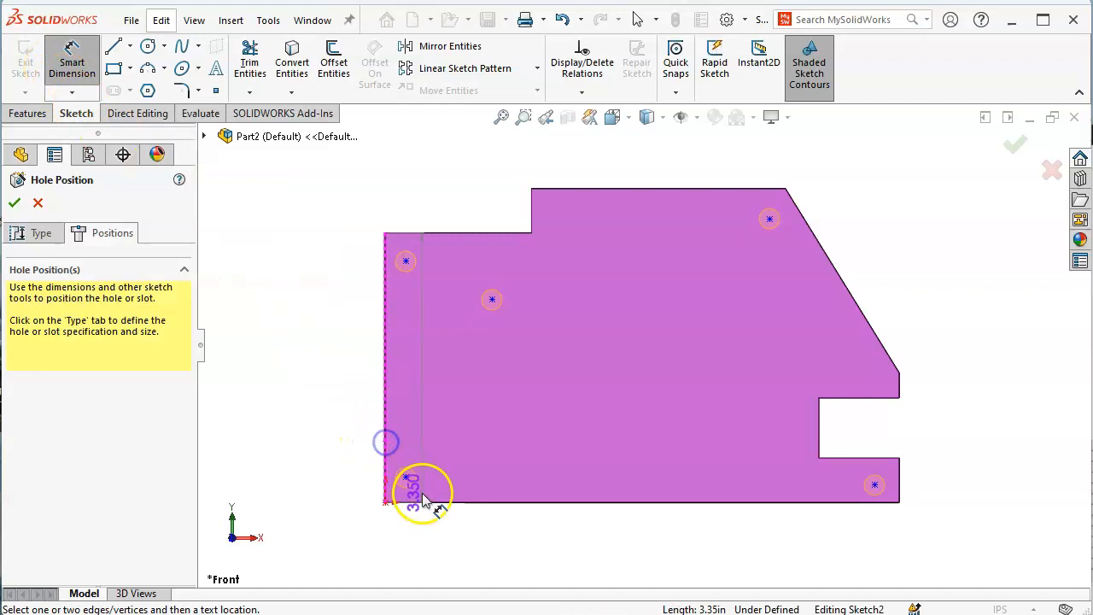
click(406, 477)
click(354, 532)
text(.25)
key(Return)
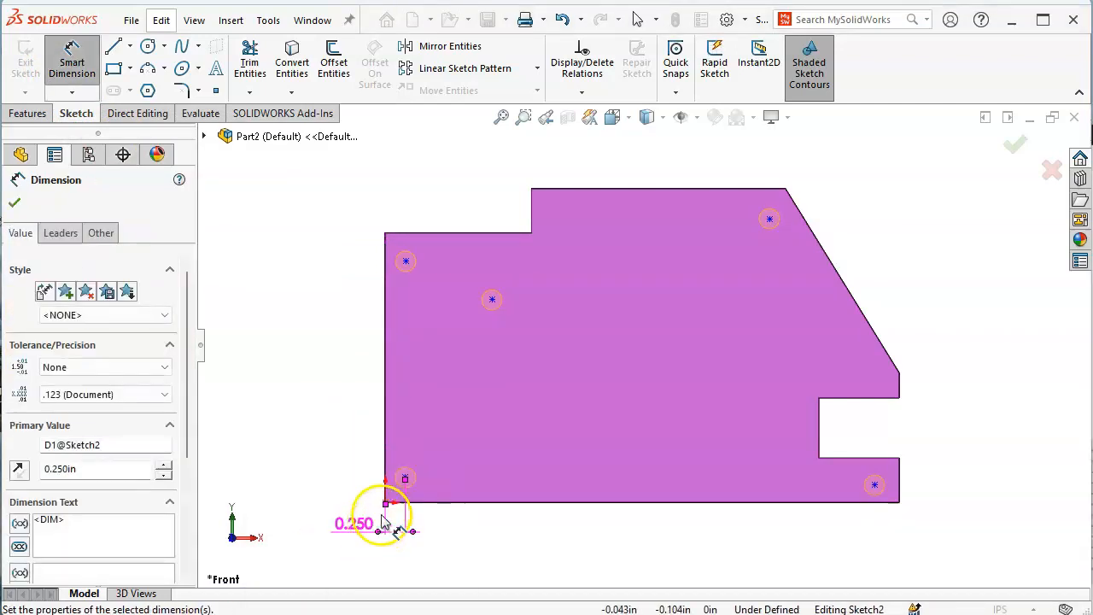
click(437, 504)
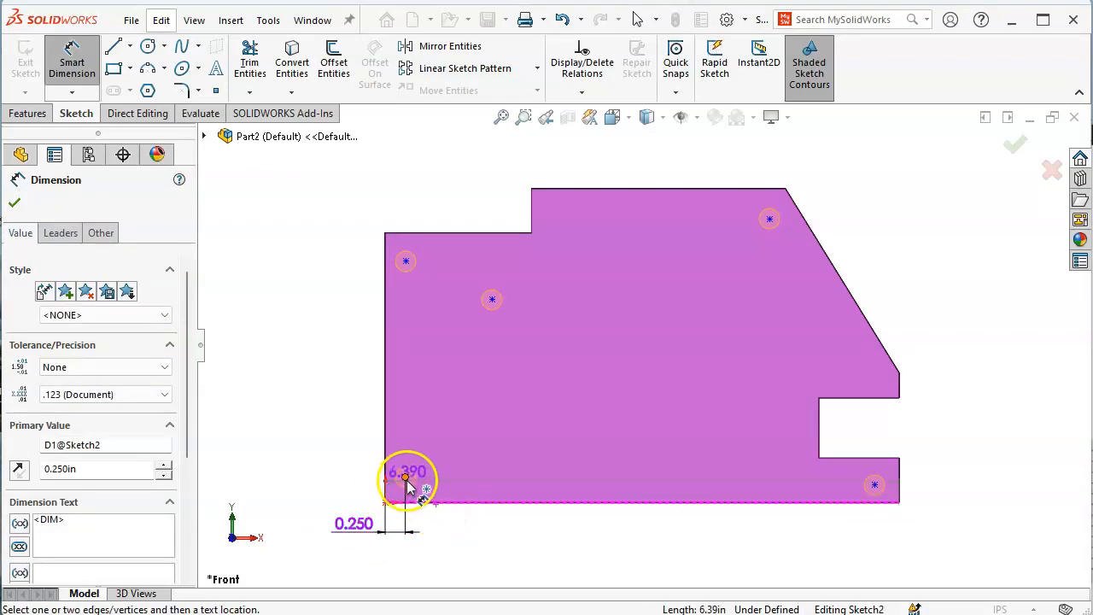
click(405, 477)
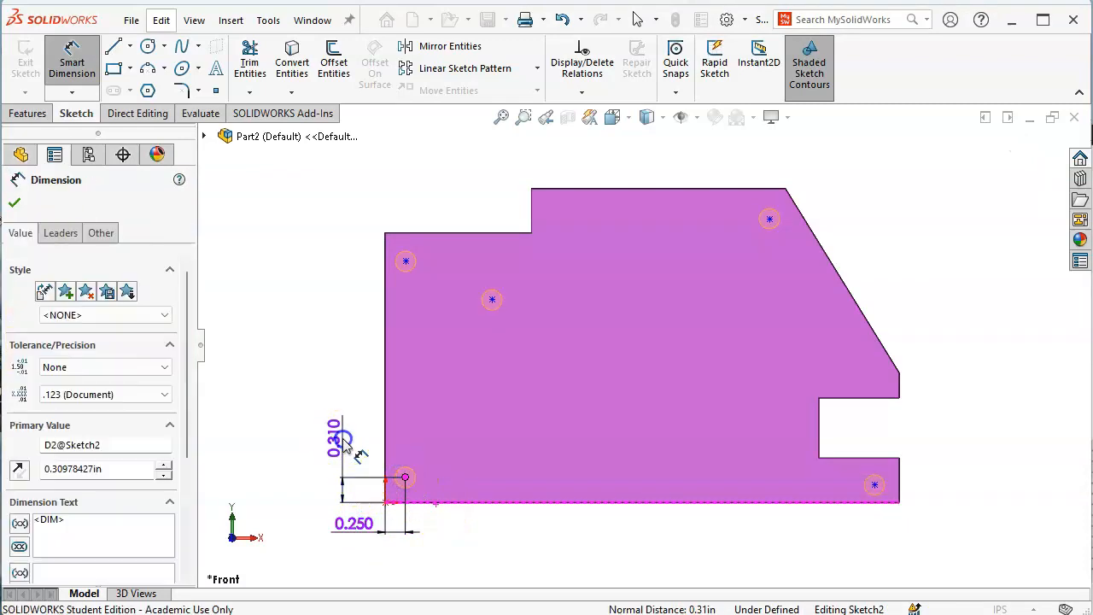
click(344, 443)
text(.25)
key(Return)
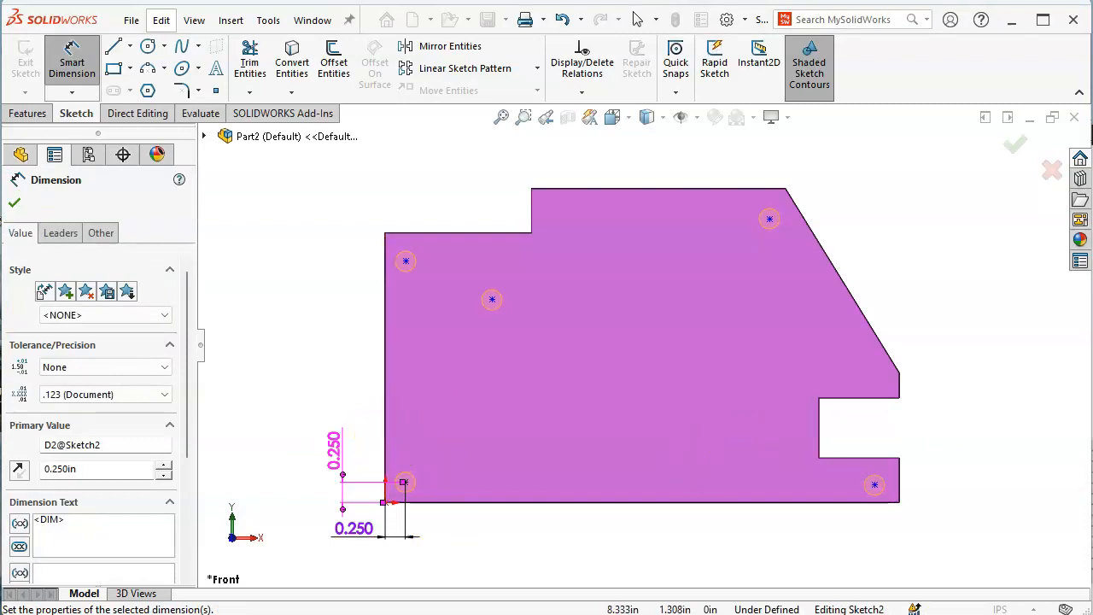
Dimension the upper-left hole point 3.1 above the plate's bottom edge
key(alt+Tab)
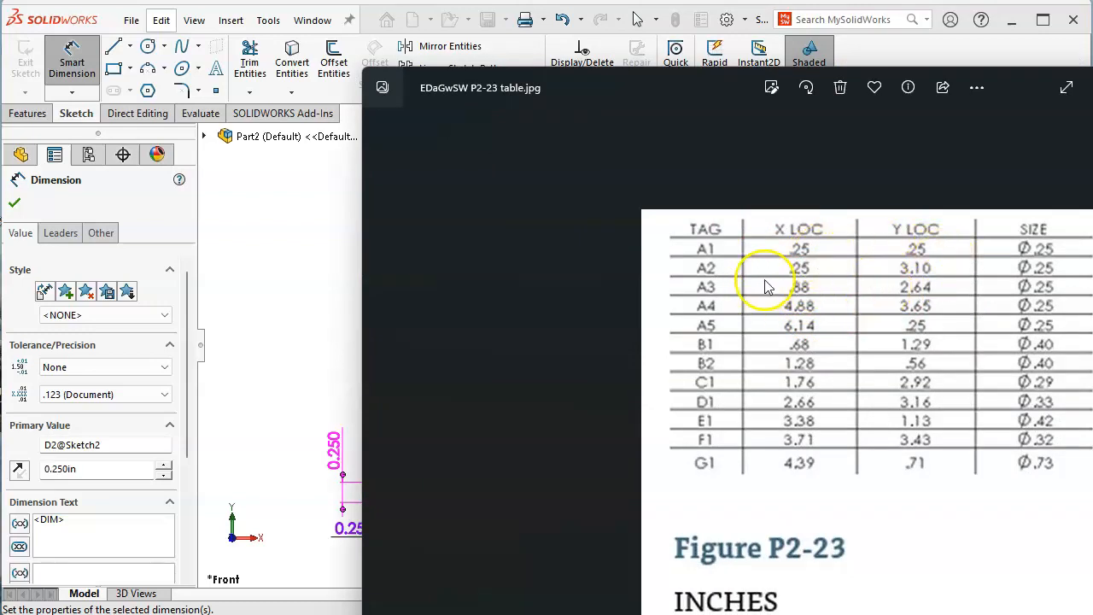
click(329, 245)
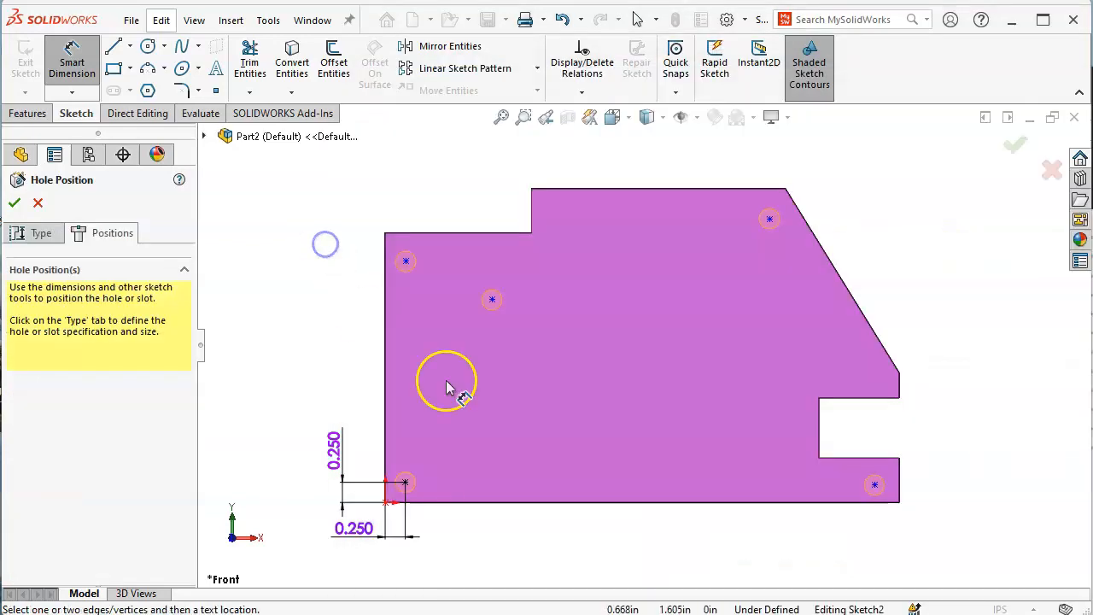
click(504, 504)
click(406, 261)
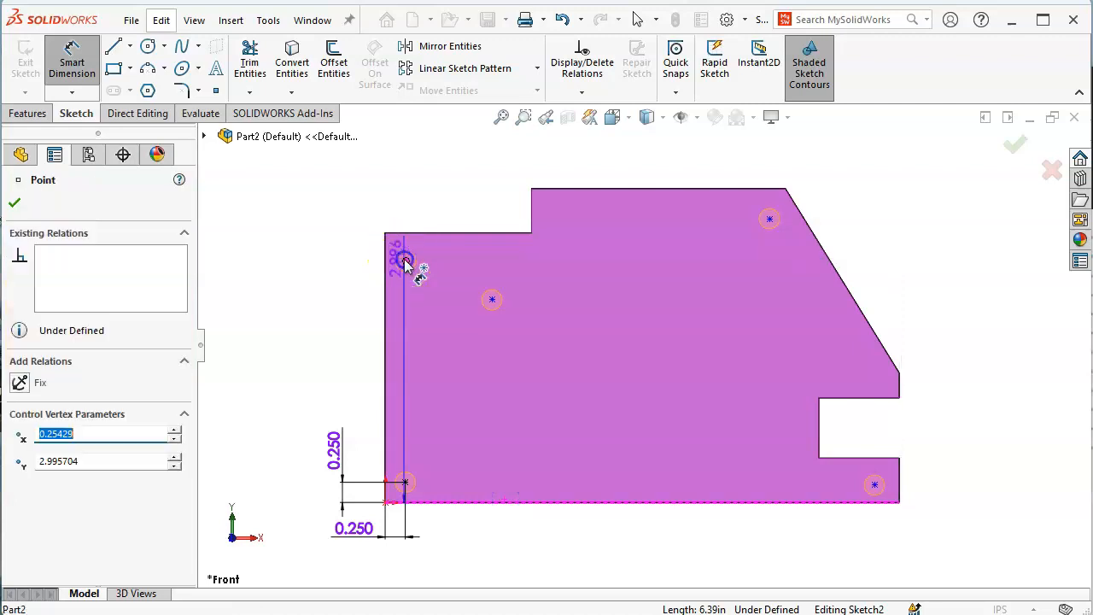
click(314, 343)
text(3.1)
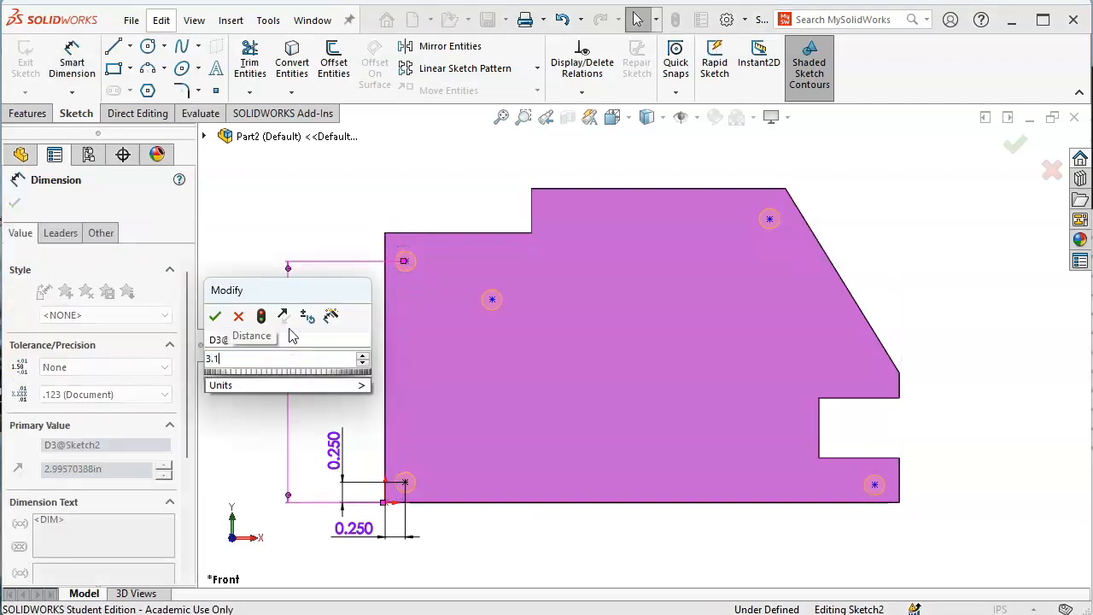
key(Return)
right_click(410, 200)
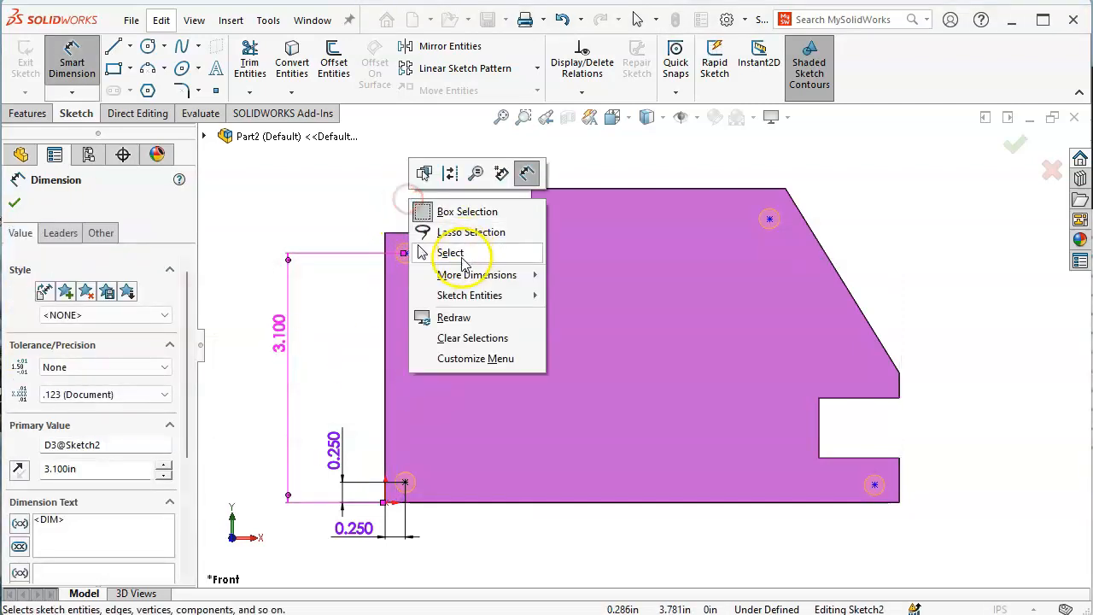
click(461, 257)
Add a Vertical relation between the lower-left and upper-left hole points
click(406, 480)
ctrl+click(406, 256)
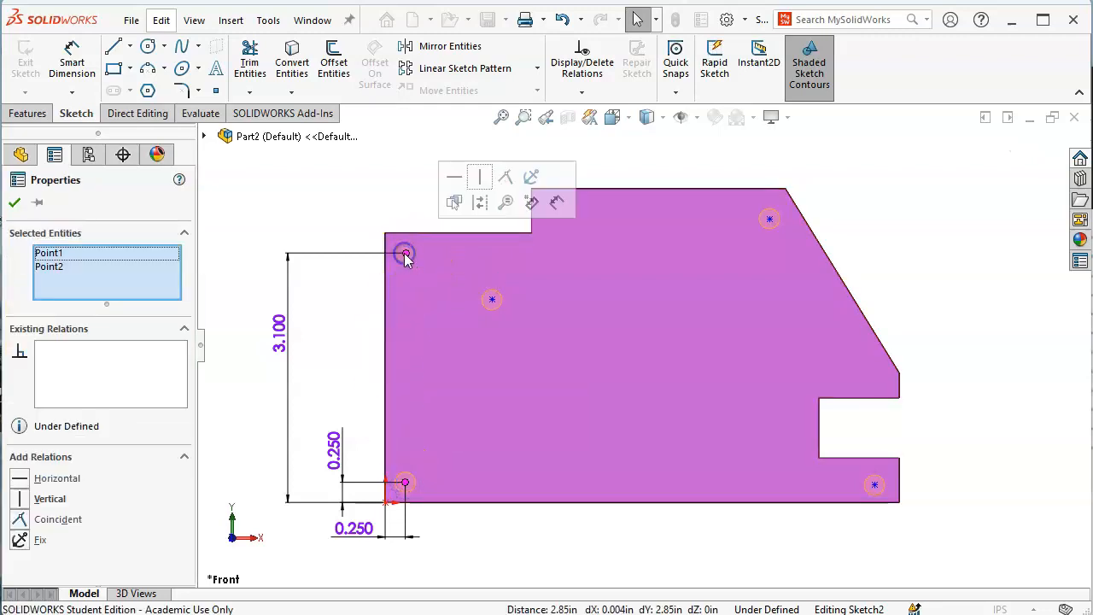
click(480, 177)
click(405, 482)
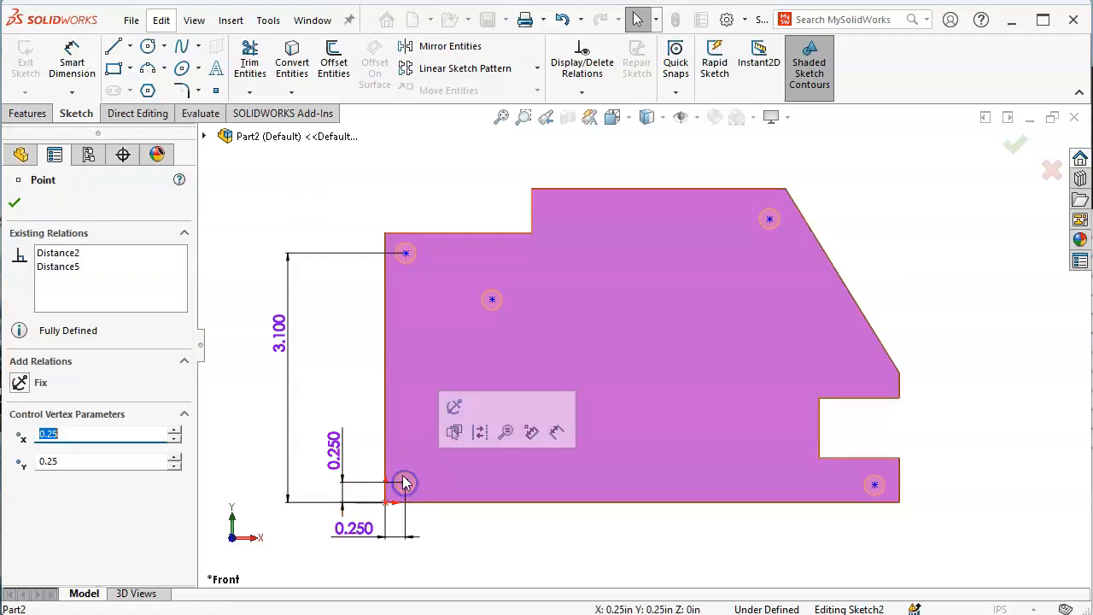
ctrl+click(405, 254)
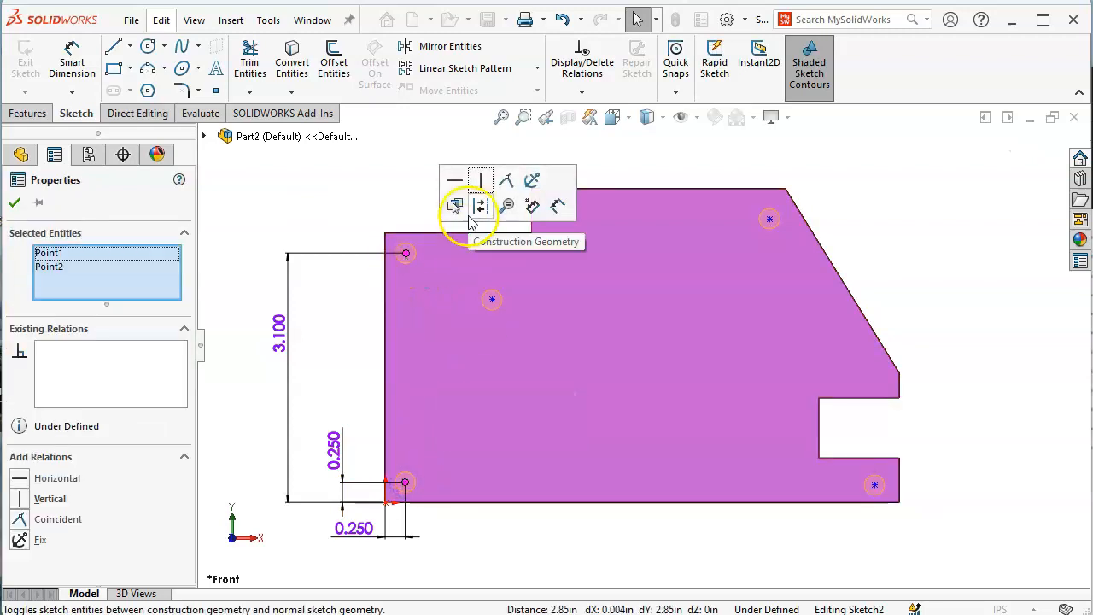
click(480, 180)
click(416, 190)
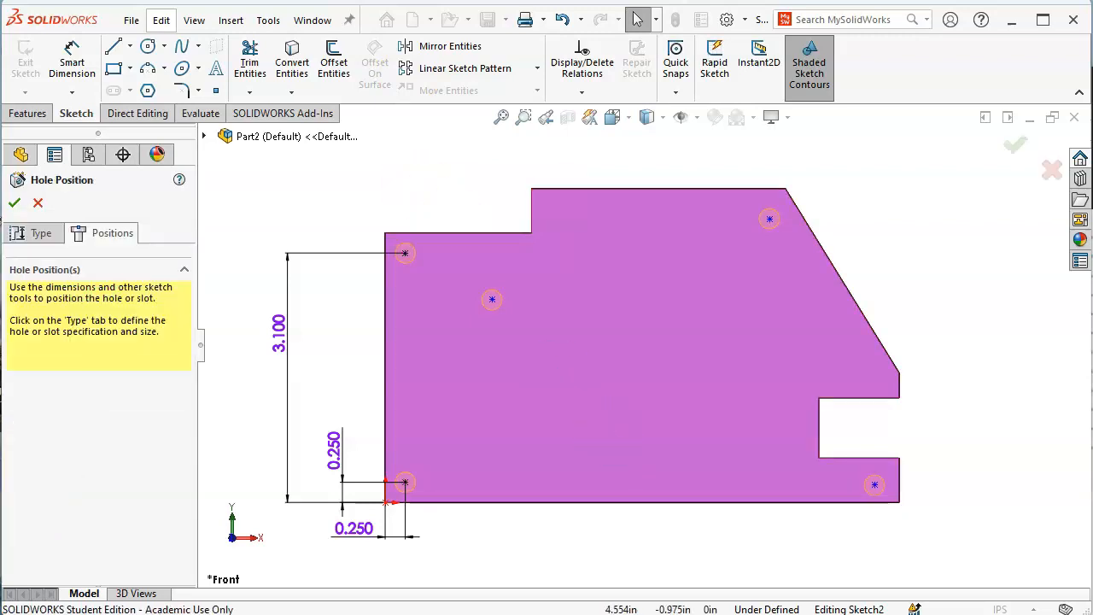
key(alt+Tab)
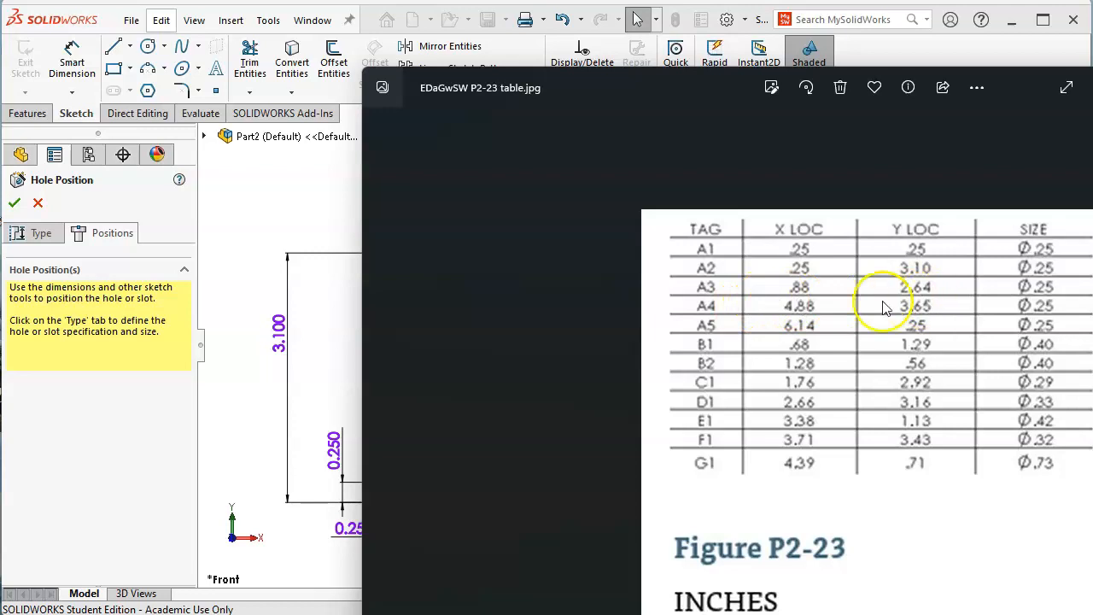
Dimension the interior hole point 0.88 from the left edge and 3.64 from the bottom
click(301, 278)
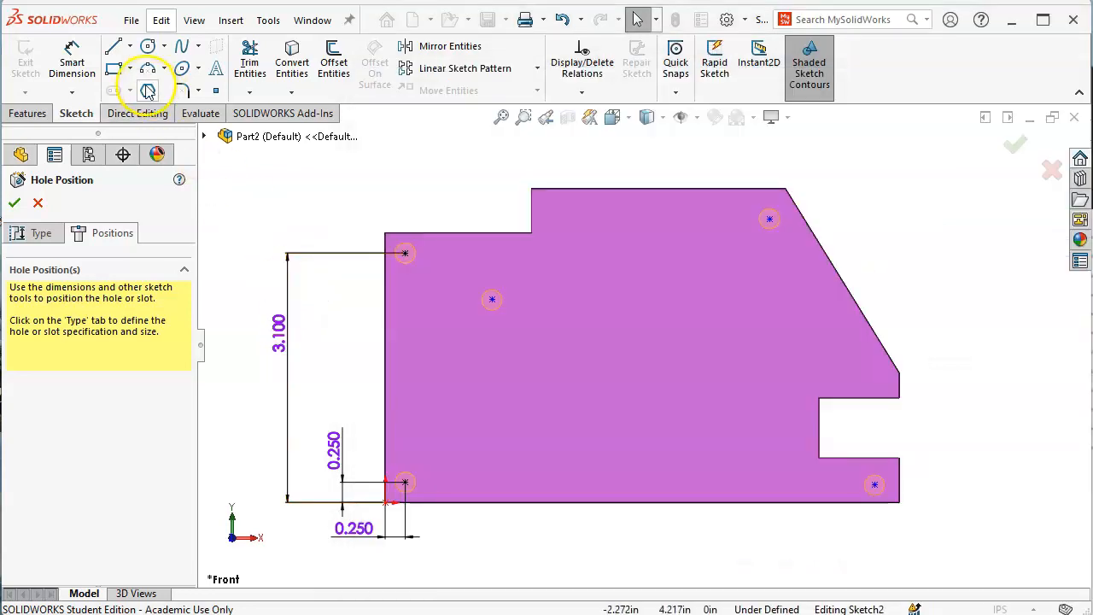
click(114, 68)
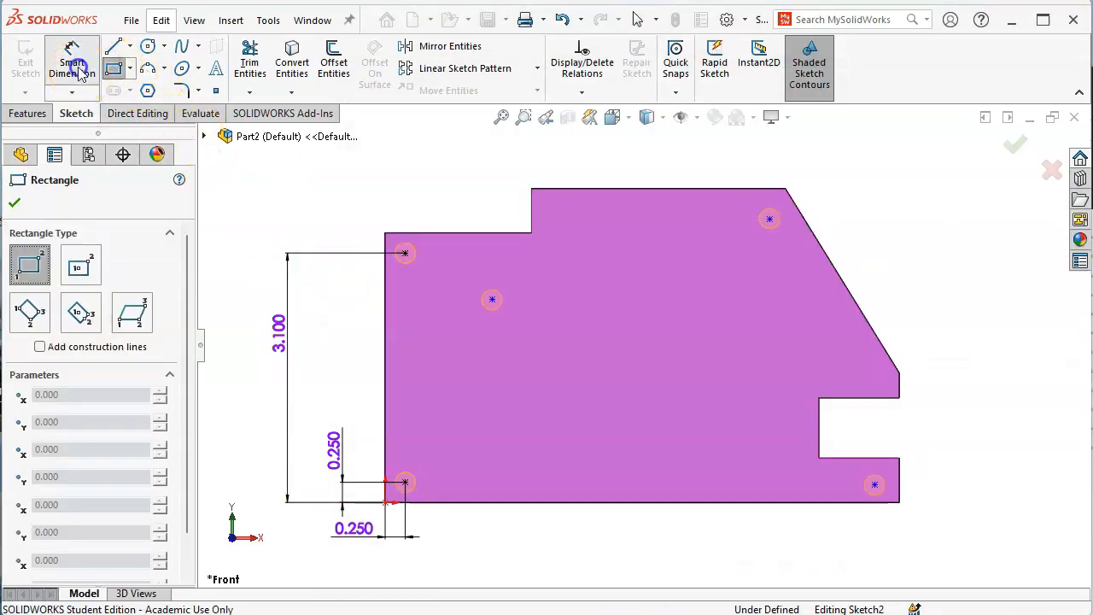
click(75, 68)
click(385, 362)
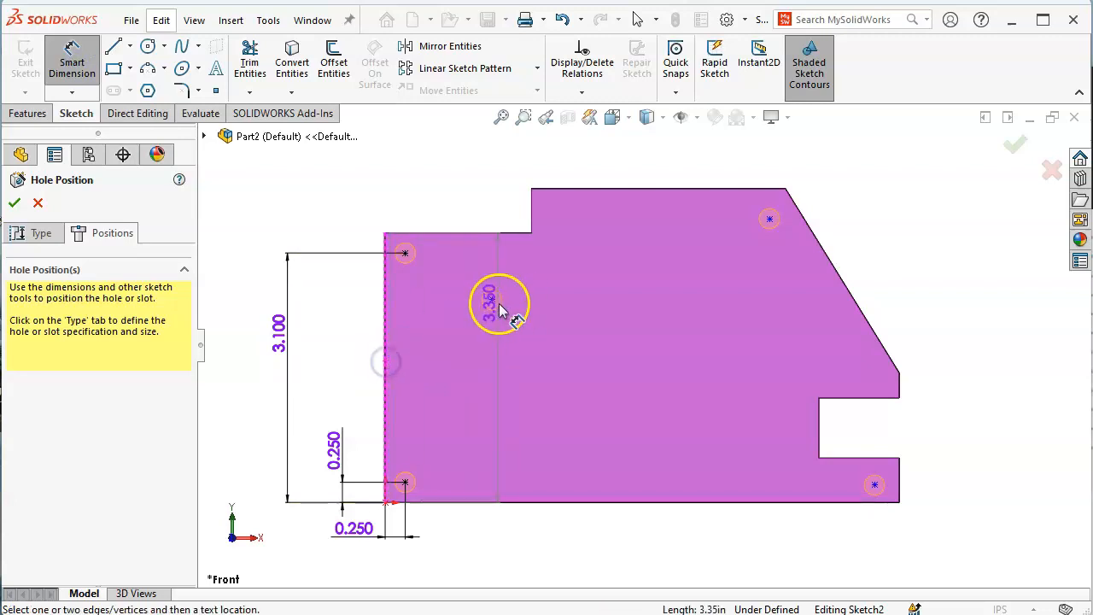
click(492, 300)
click(438, 555)
text(.88)
key(Return)
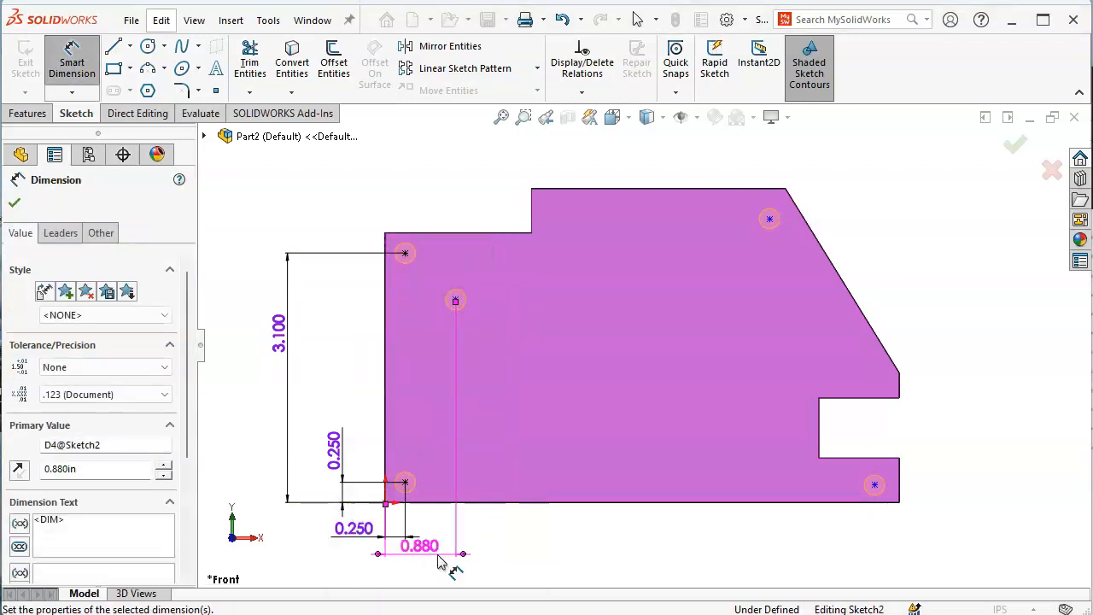
click(502, 507)
click(456, 299)
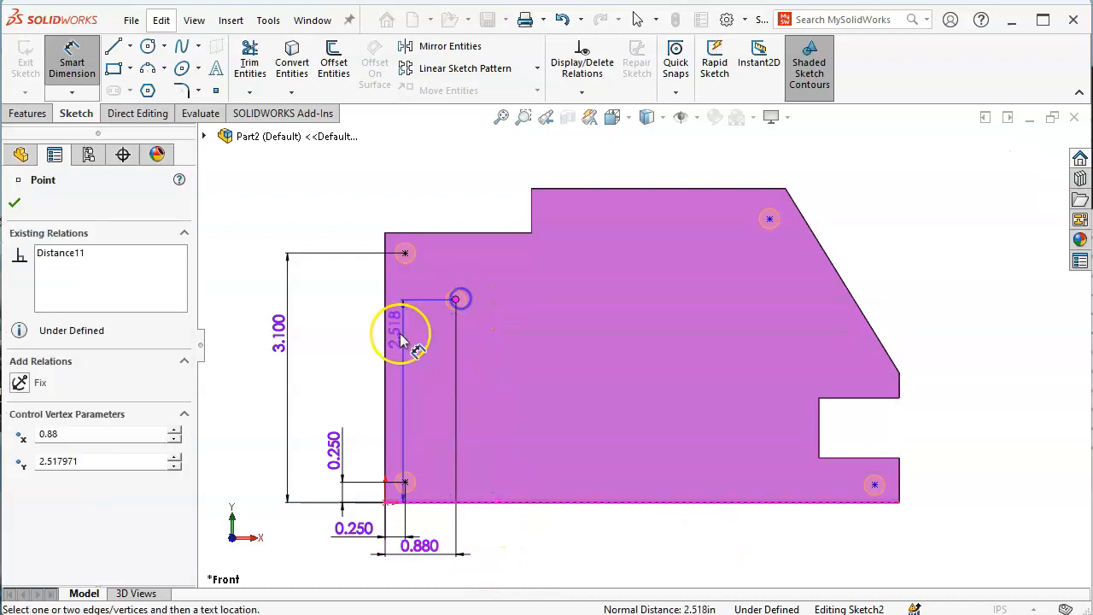
click(313, 369)
text(3.64)
key(Return)
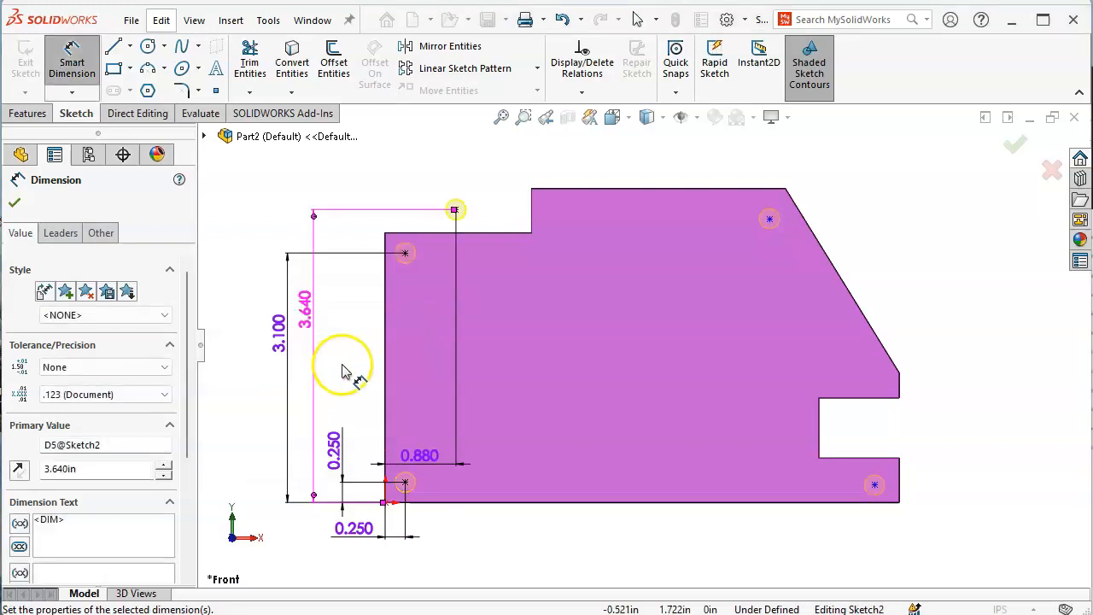
Dimension the top-right hole point 4.88 from the left edge and 3.65 high
key(alt+Tab)
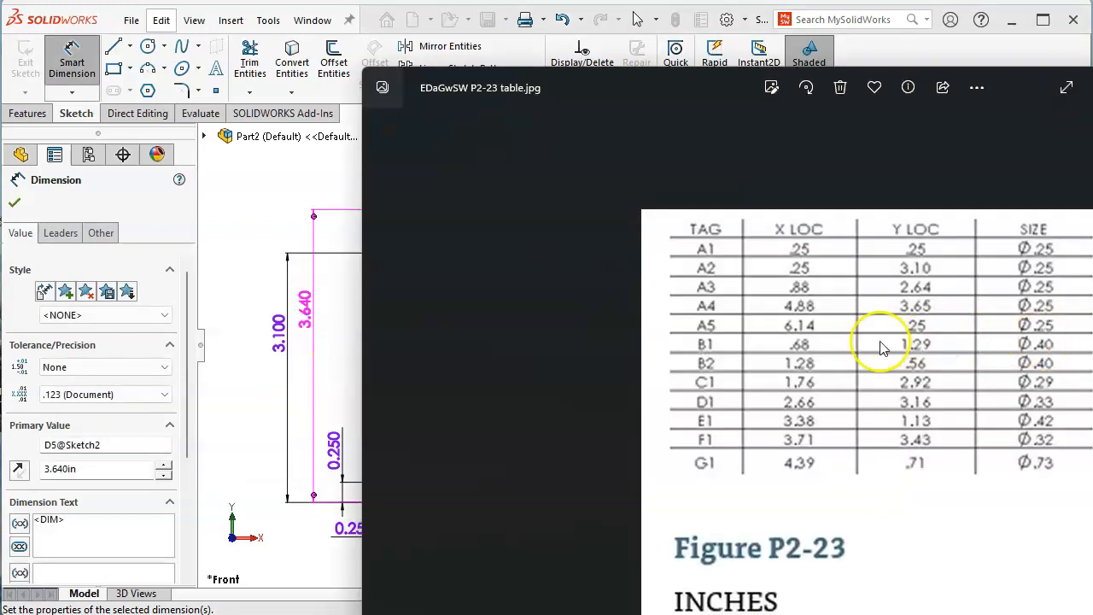
click(831, 319)
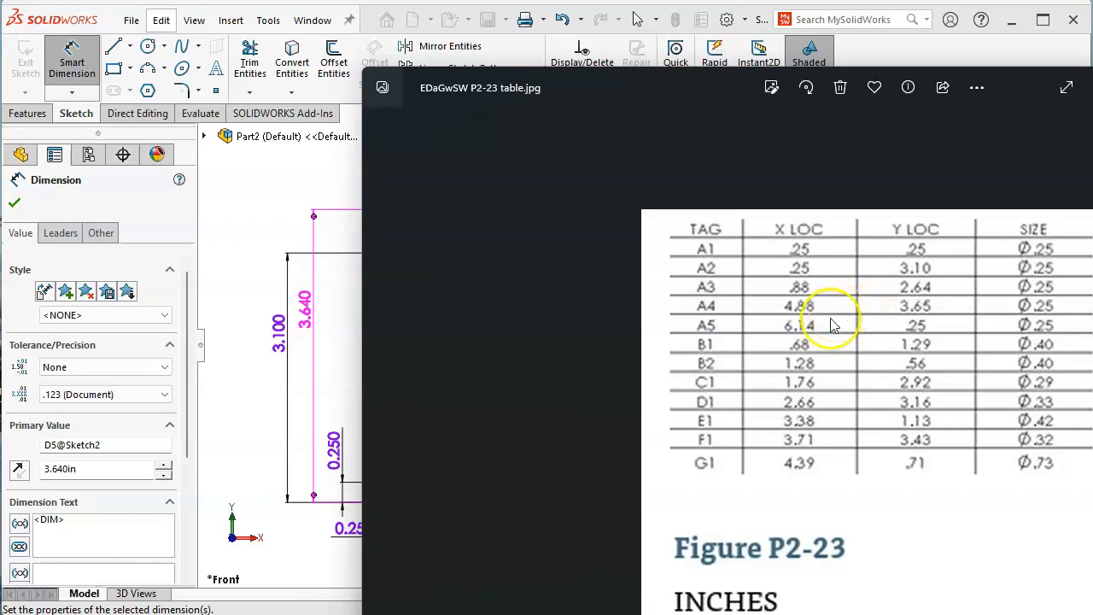
click(269, 207)
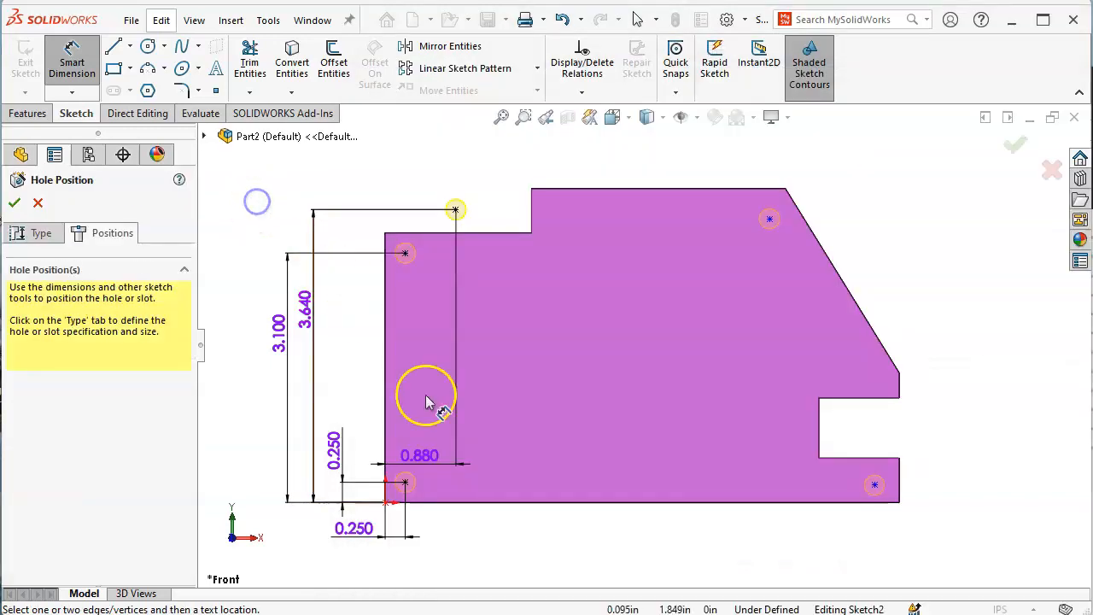
click(392, 415)
click(770, 219)
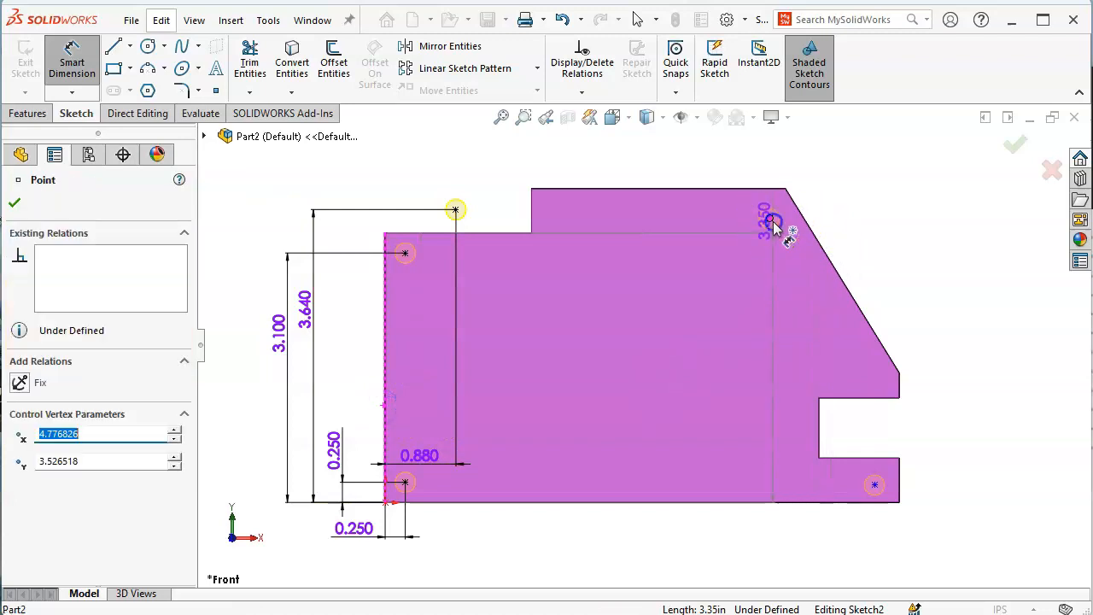
click(587, 171)
text(4.88)
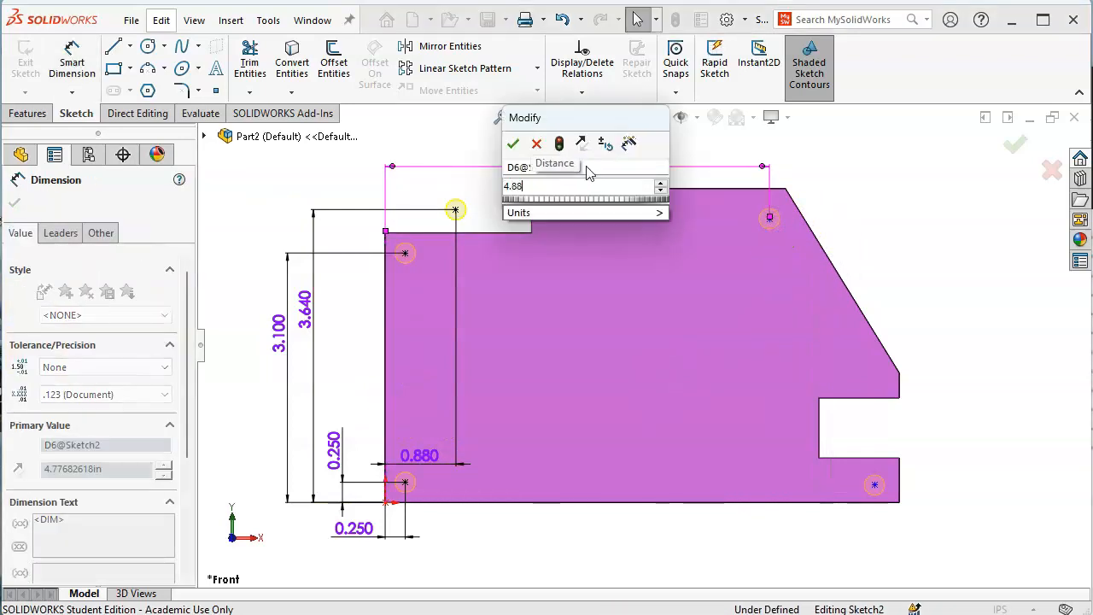
key(Return)
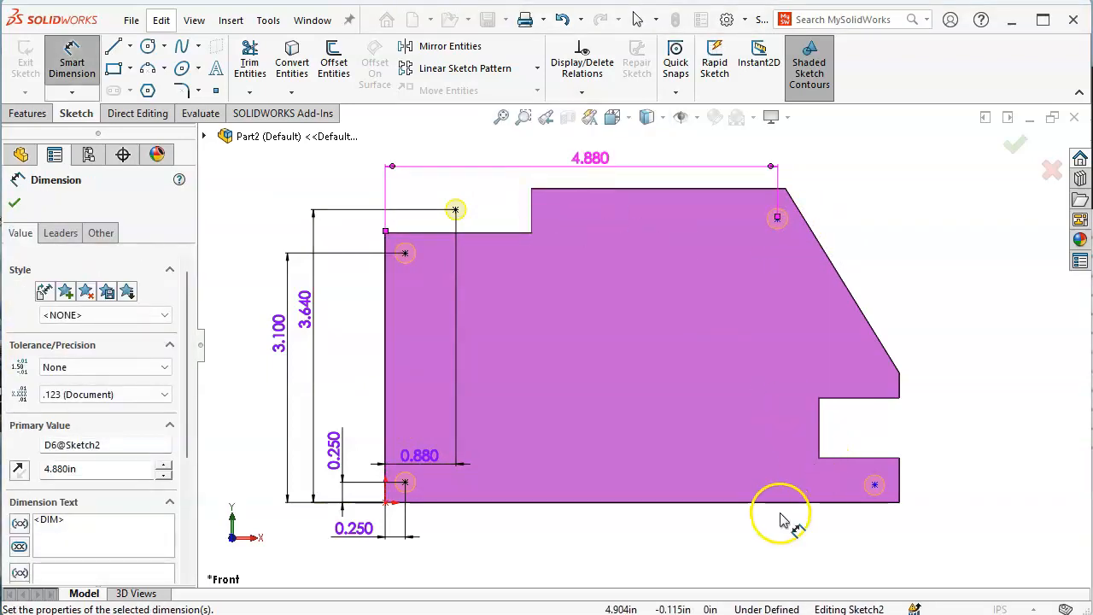
click(777, 219)
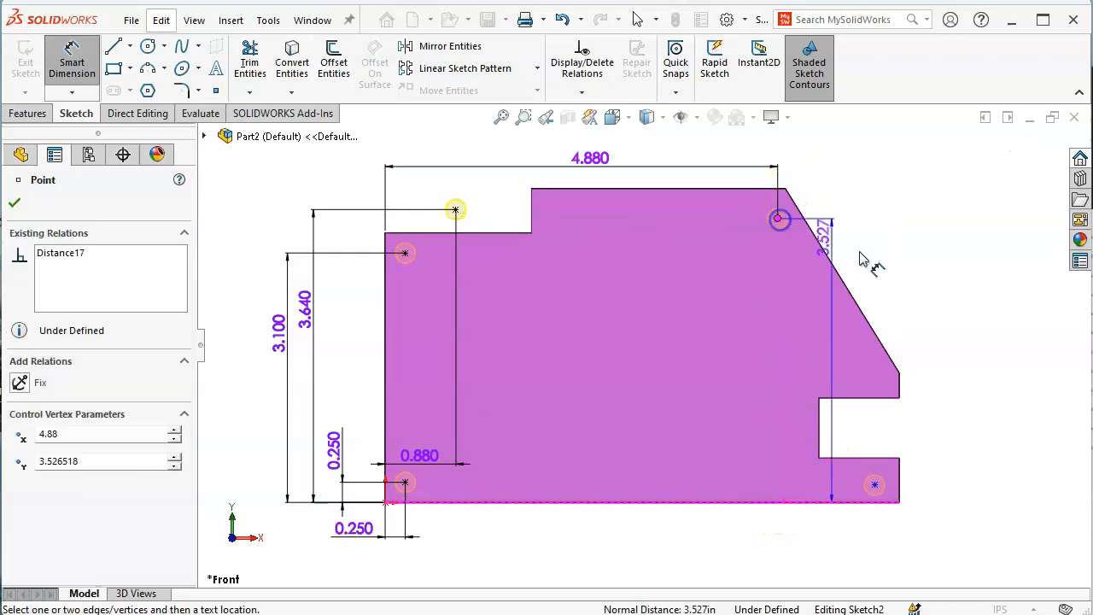
click(1018, 340)
text(3.)
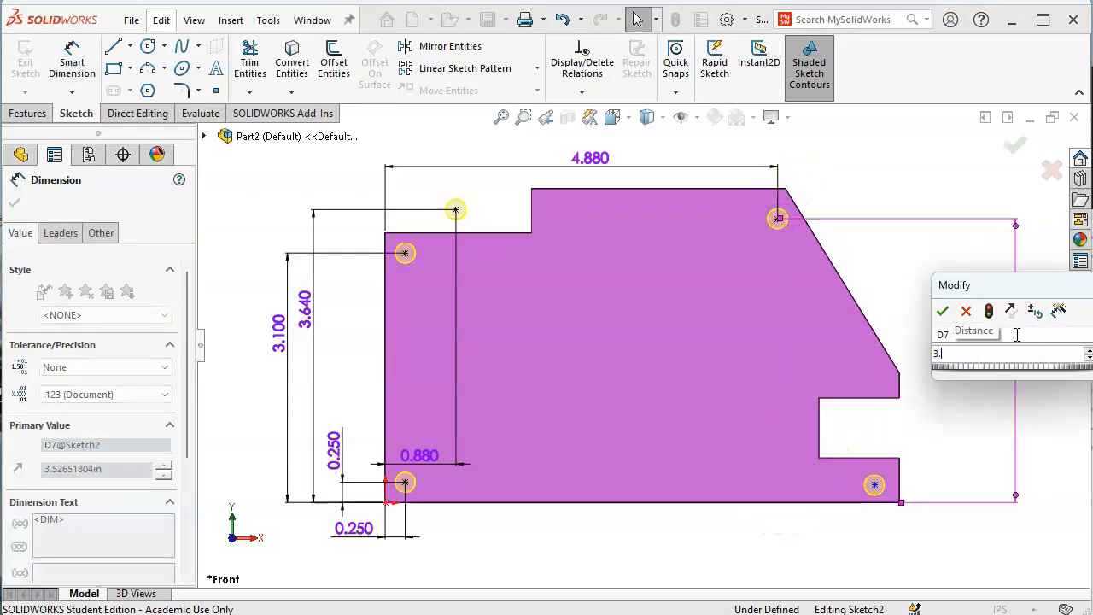
text(66)
key(BackSpace)
text(5)
key(Return)
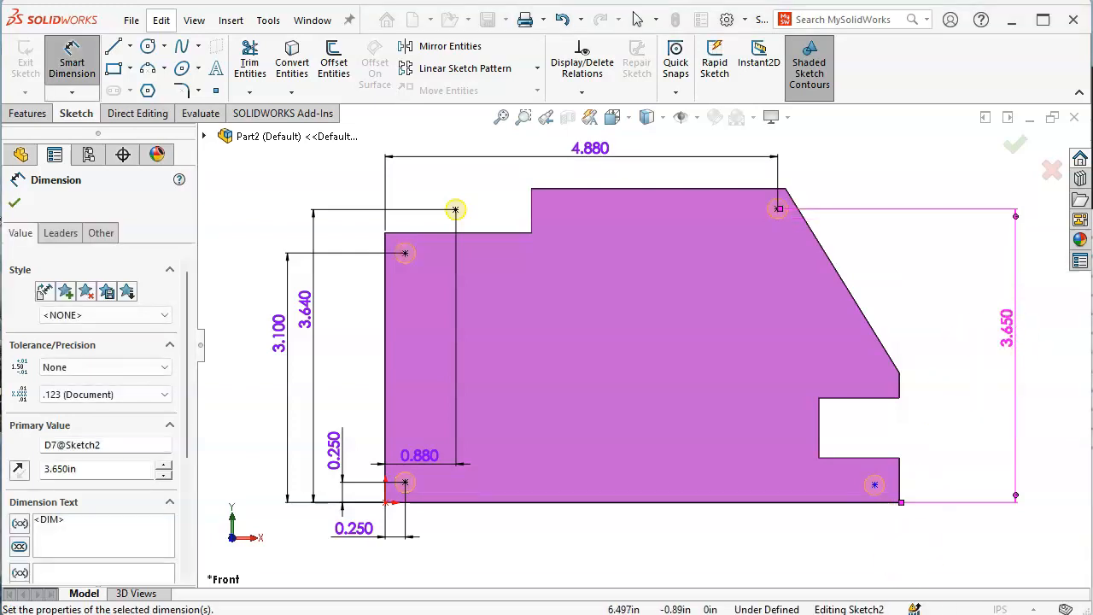
Dimension the bottom-right hole point 6.14 from the plate's left edge
key(alt+Tab)
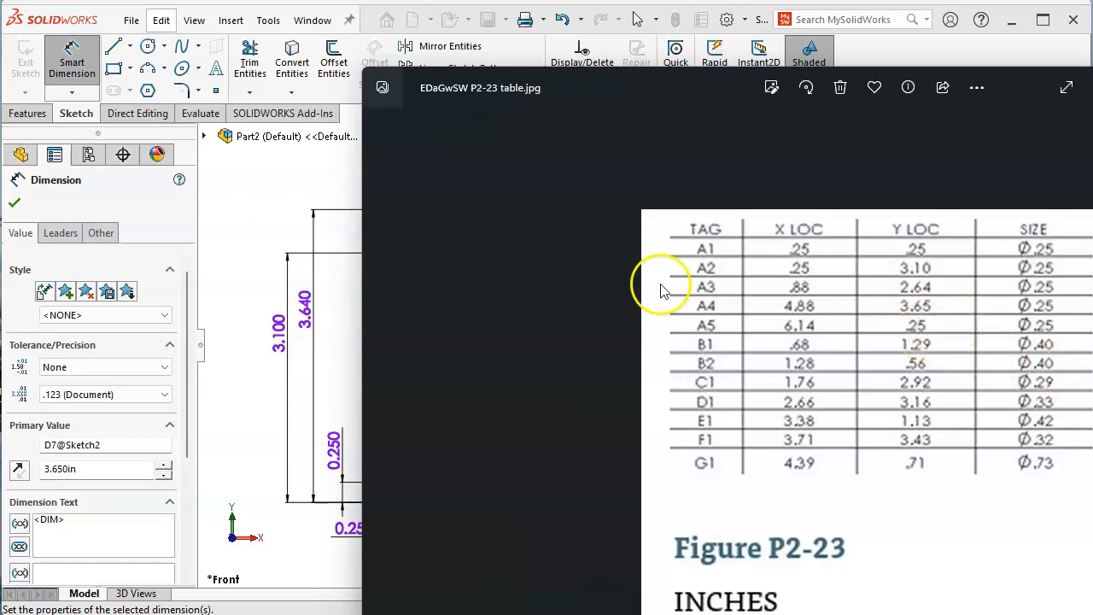
click(1078, 76)
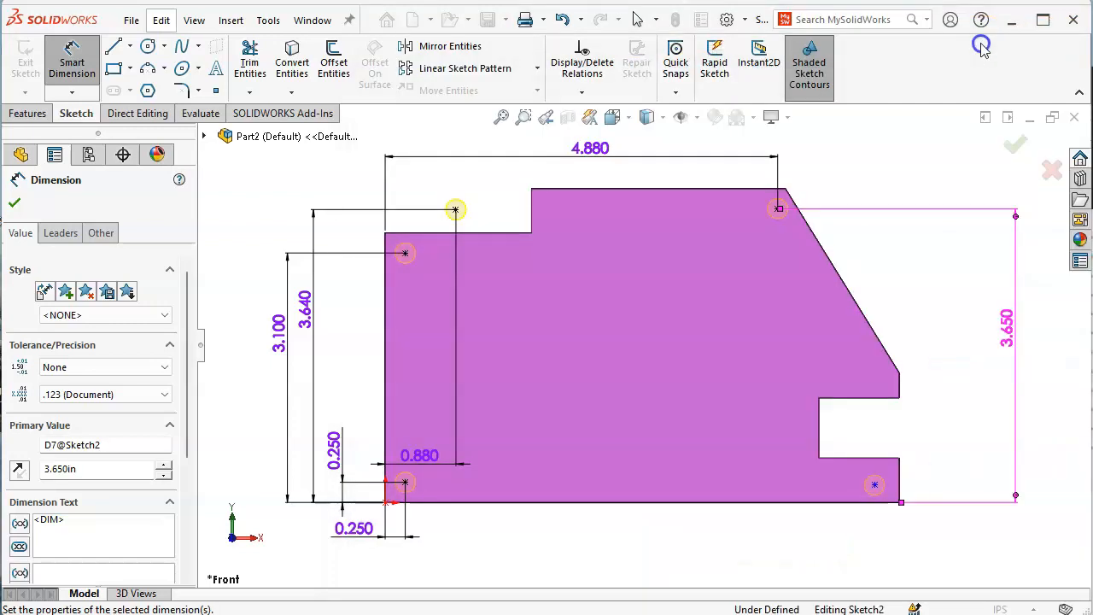
click(385, 419)
click(874, 485)
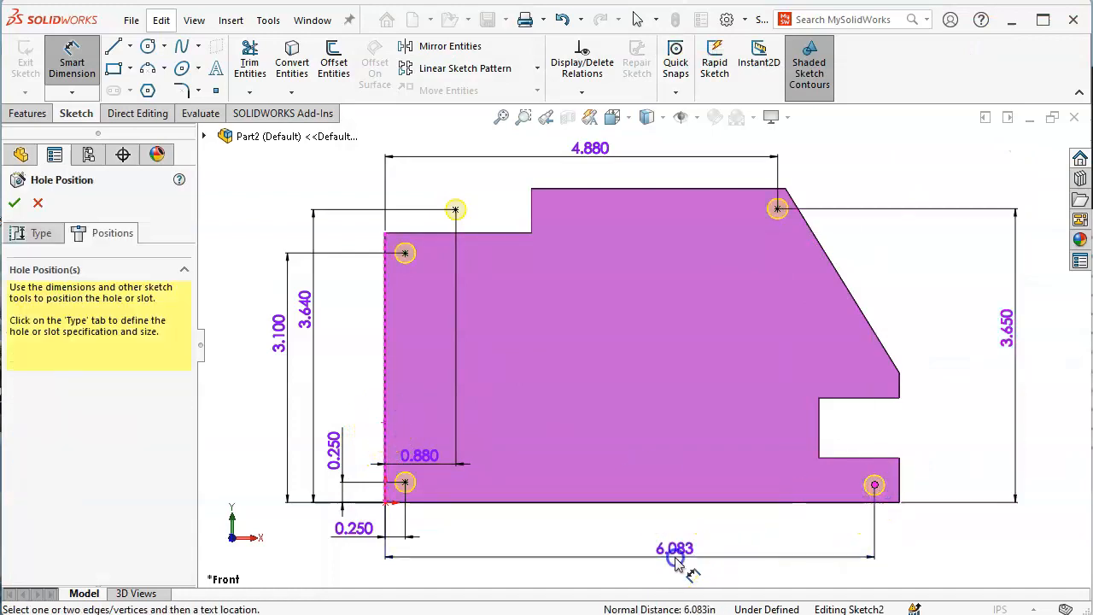
click(675, 560)
text(6.14)
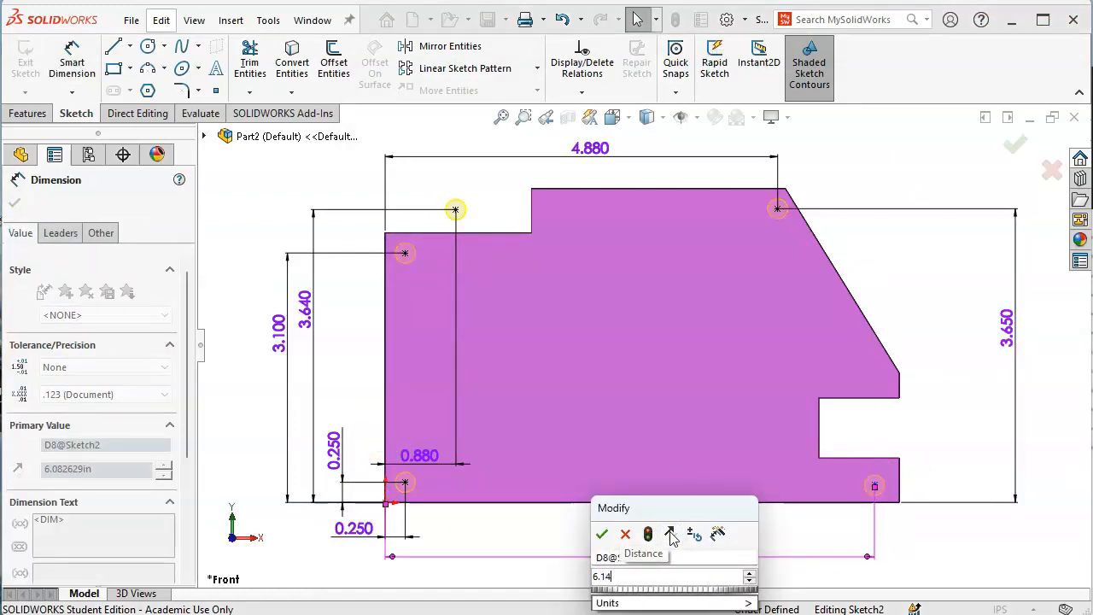
key(Return)
Make the two bottom hole points horizontal and finish the Hole1 feature to cut the holes
right_click(672, 412)
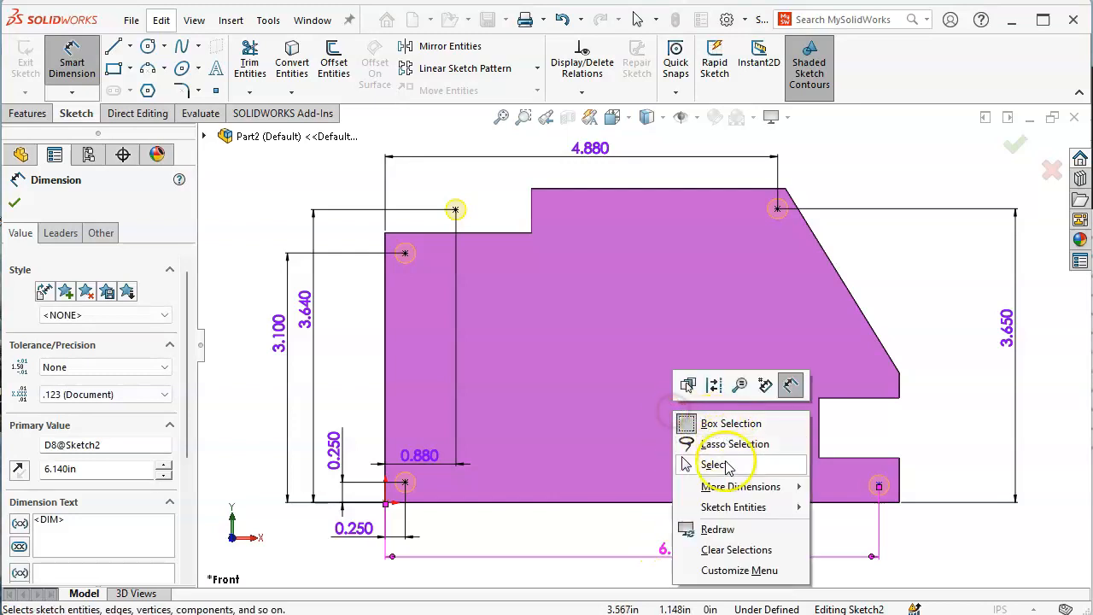
click(714, 463)
click(880, 485)
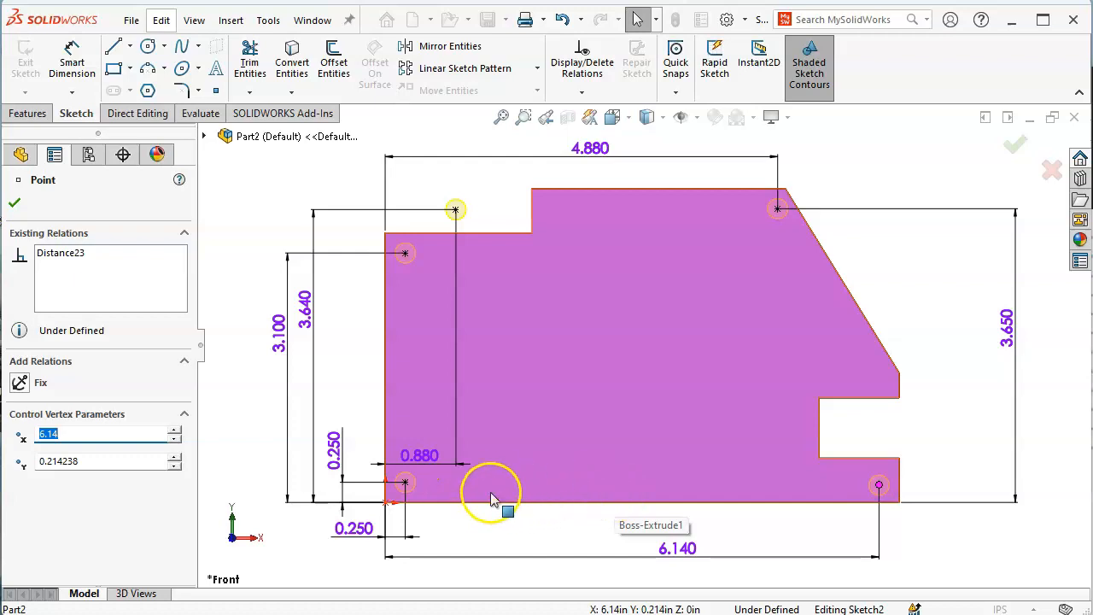
ctrl+click(405, 484)
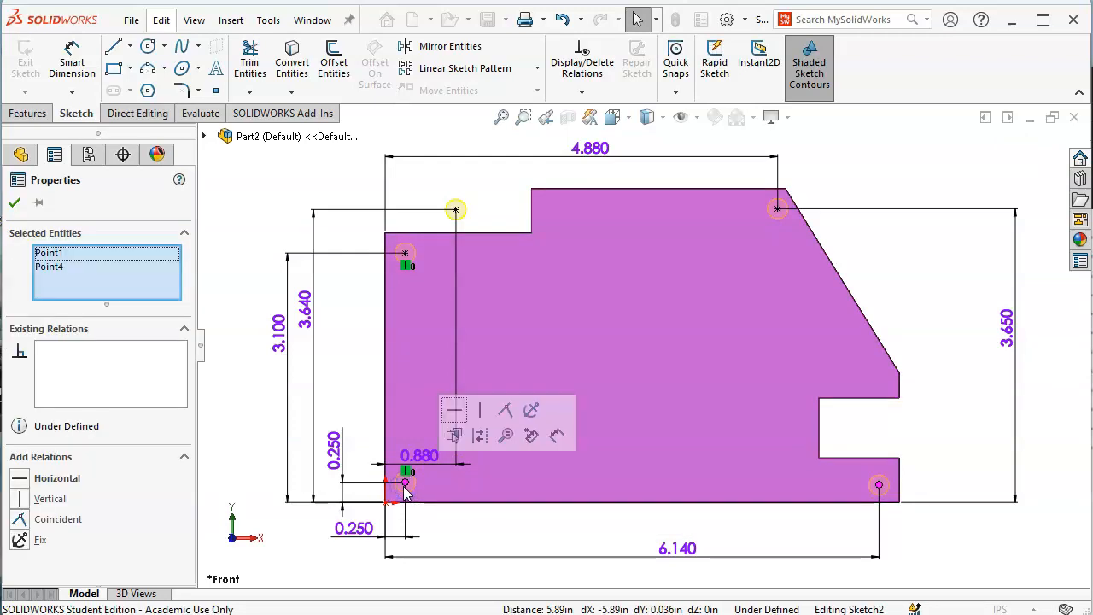
click(953, 461)
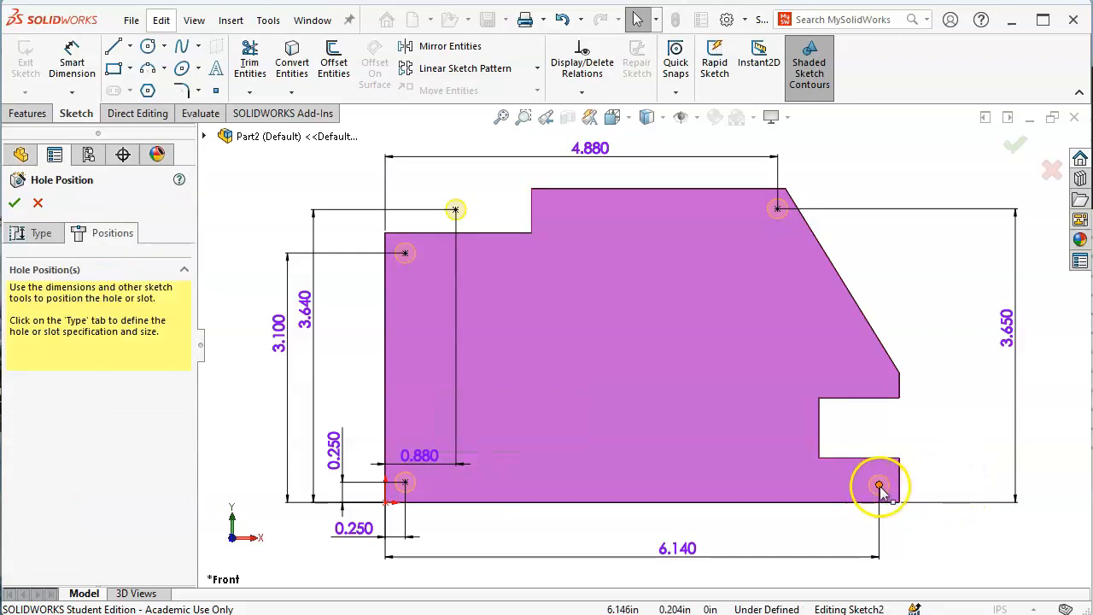
click(880, 485)
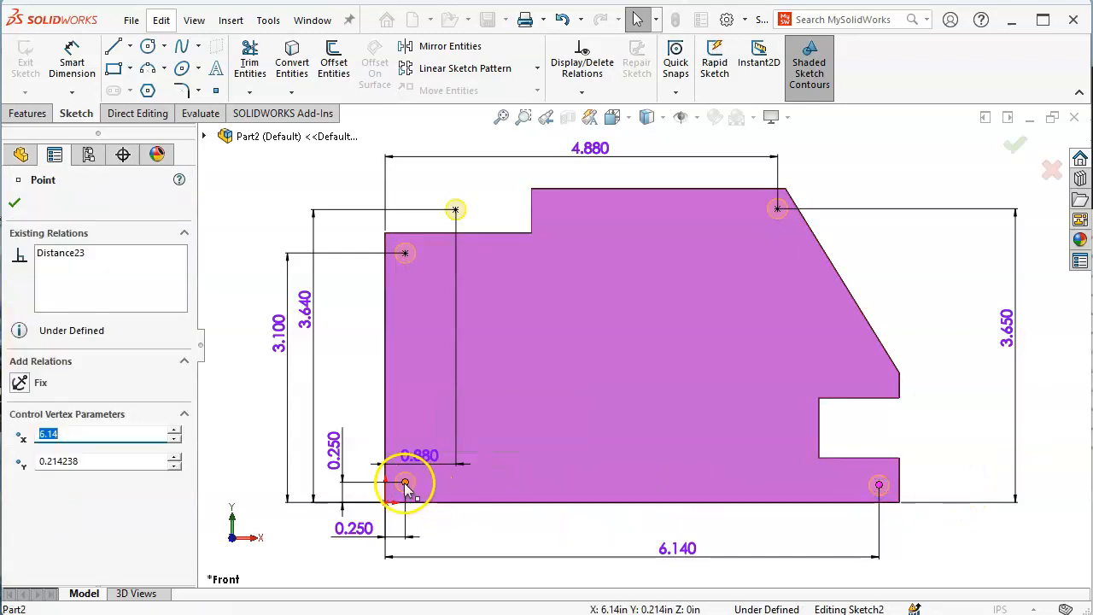
ctrl+click(405, 484)
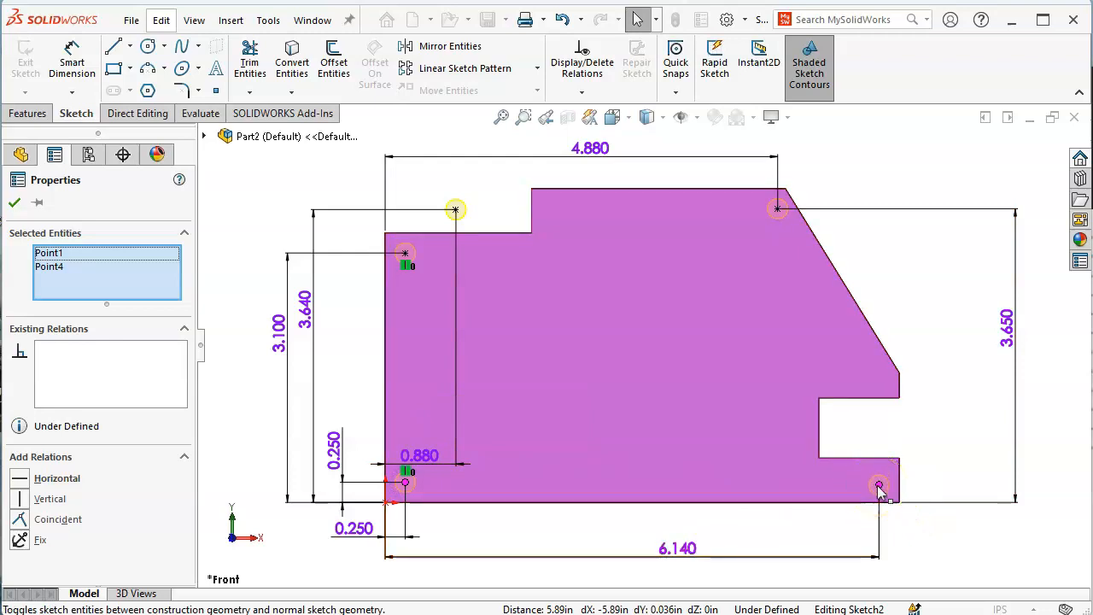
click(19, 480)
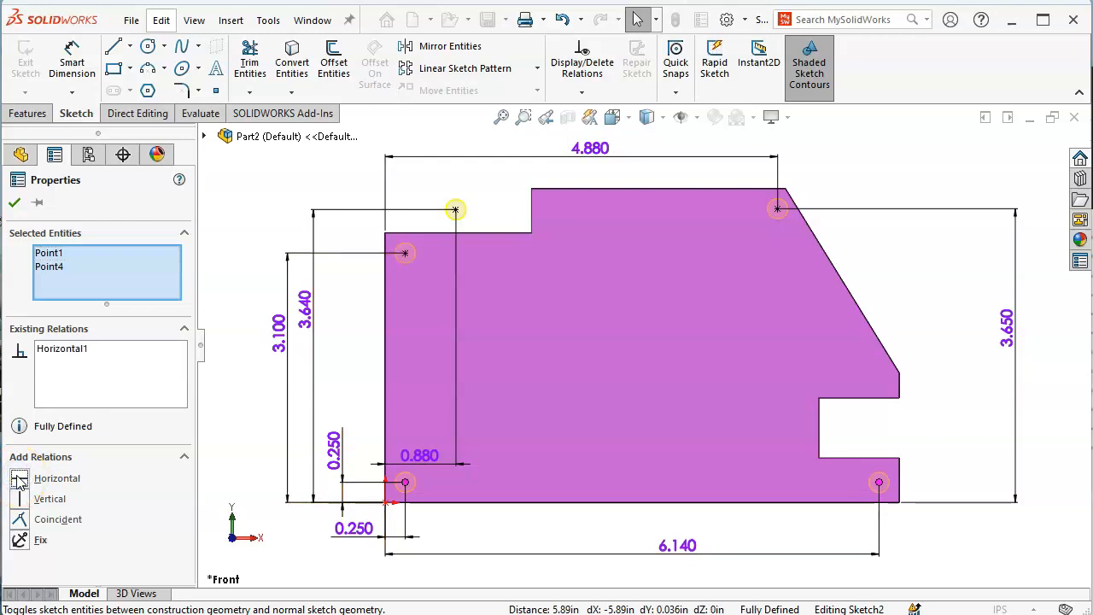
click(931, 323)
click(1013, 152)
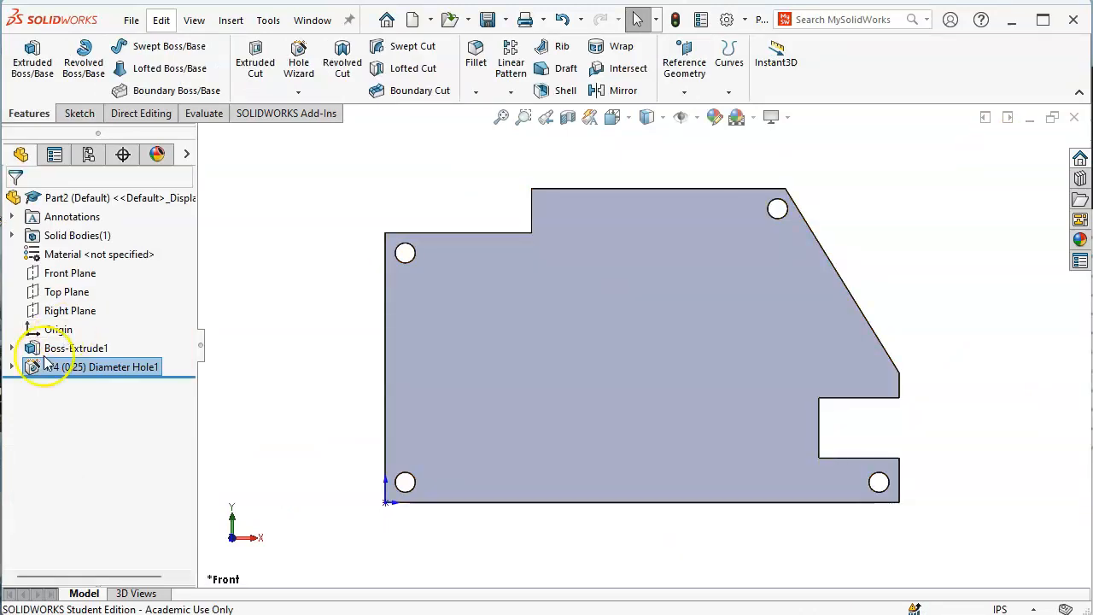
Edit Hole1's Sketch2, change the interior hole's 3.640 height to 2.64, and exit the sketch
click(11, 367)
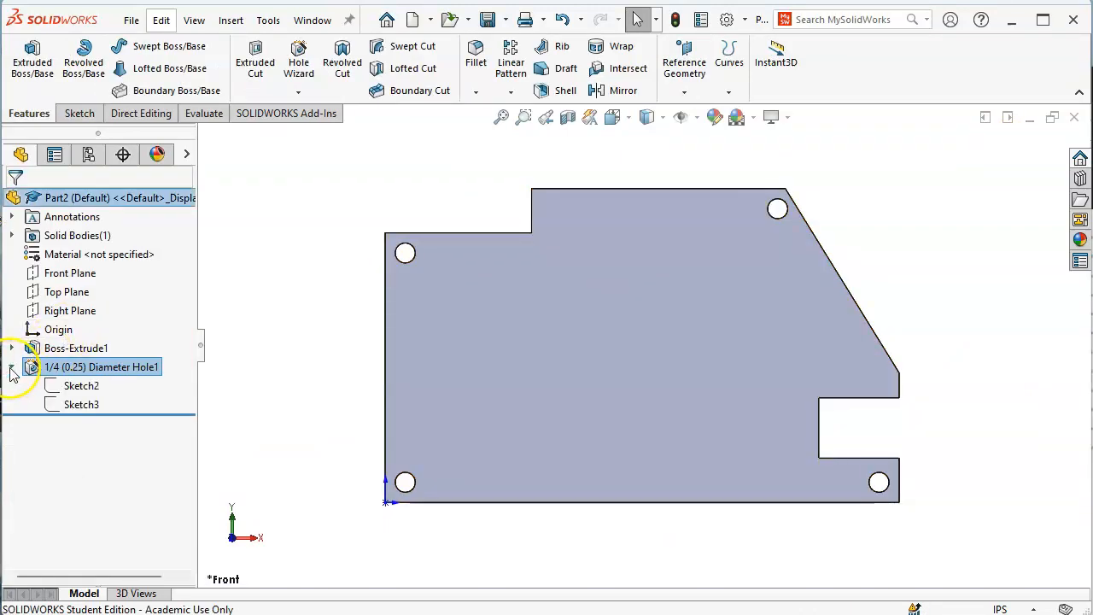
right_click(56, 386)
click(66, 335)
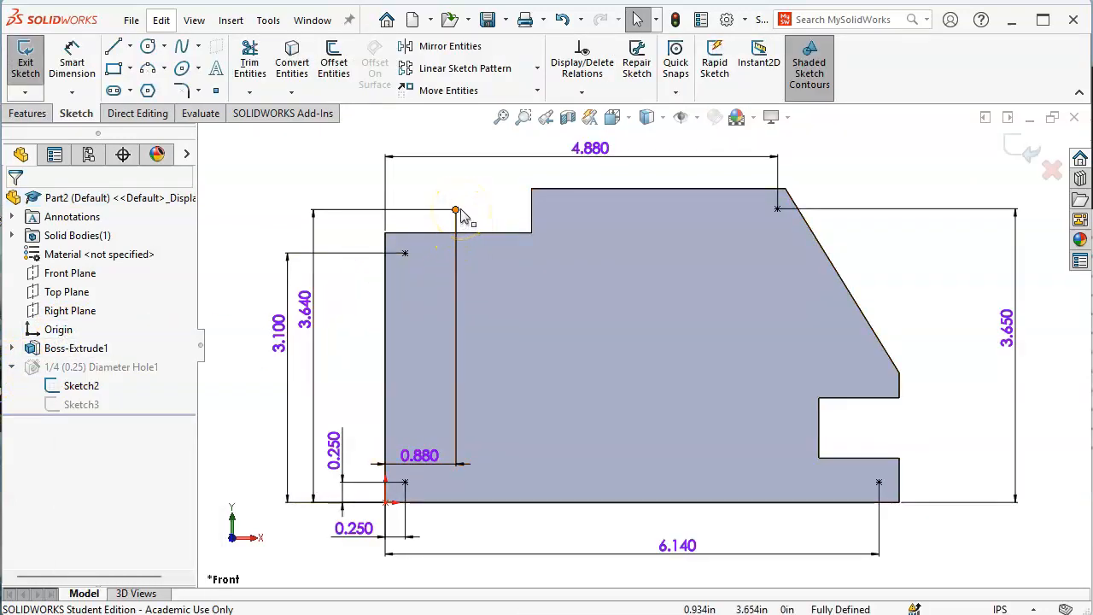
key(alt+Tab)
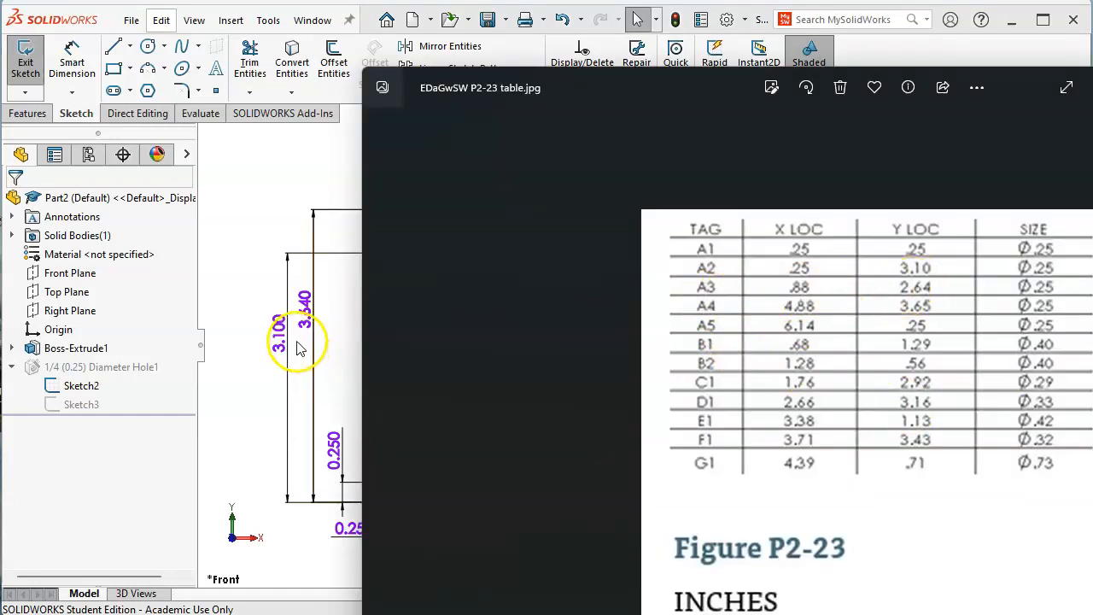
double_click(309, 308)
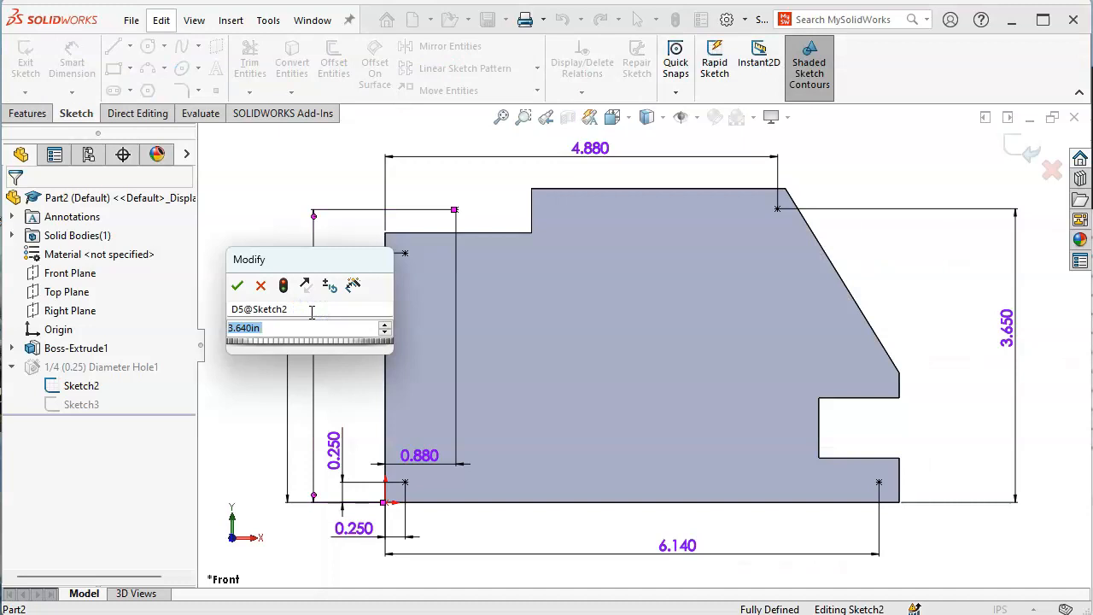
key(BackSpace)
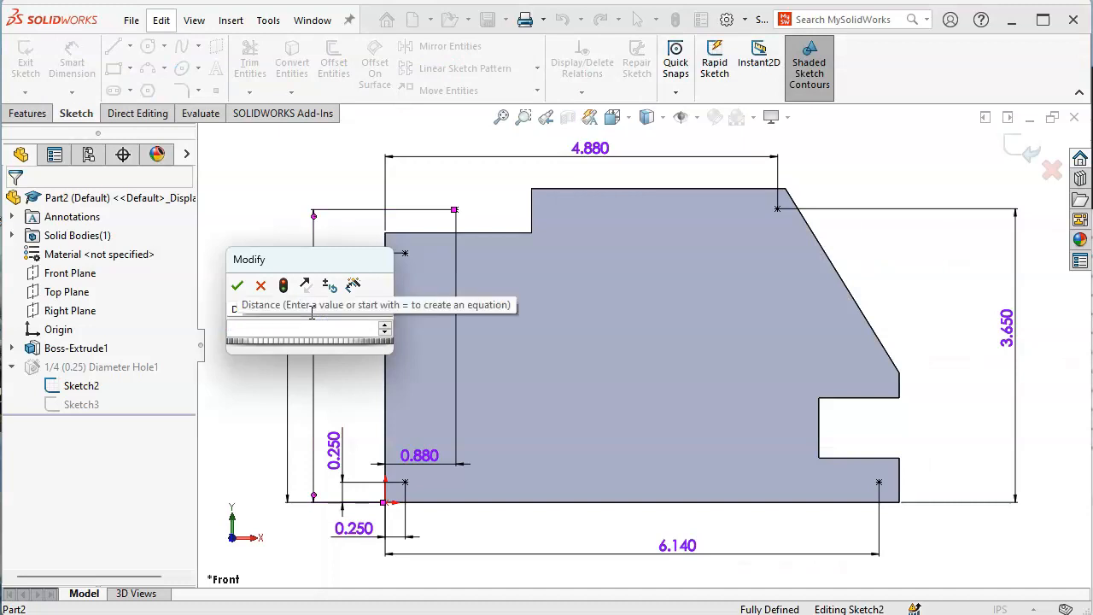
text(2.64)
key(Return)
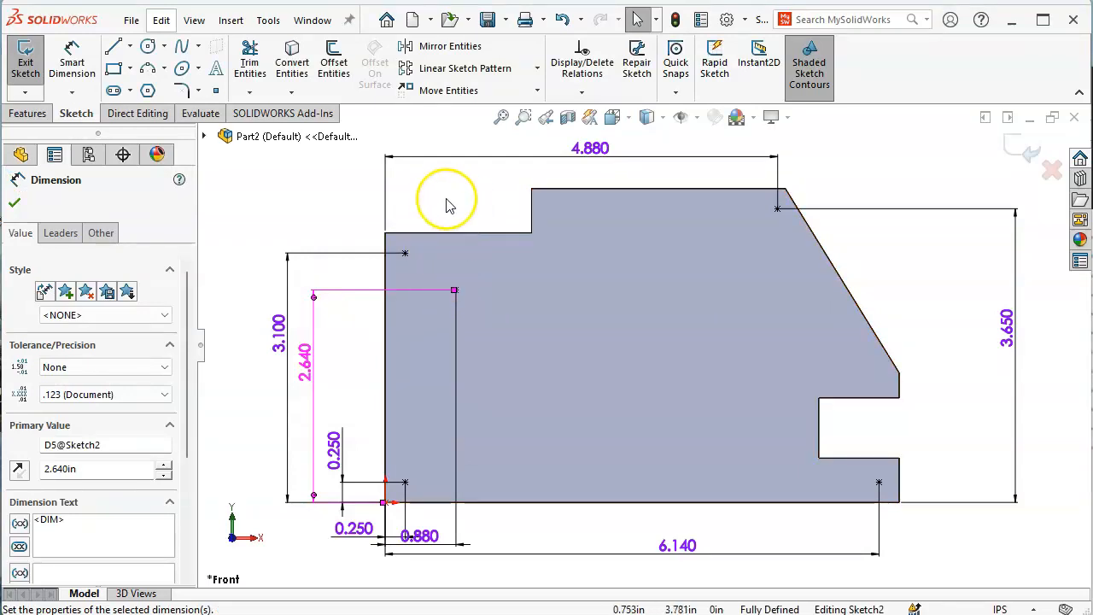
click(1021, 150)
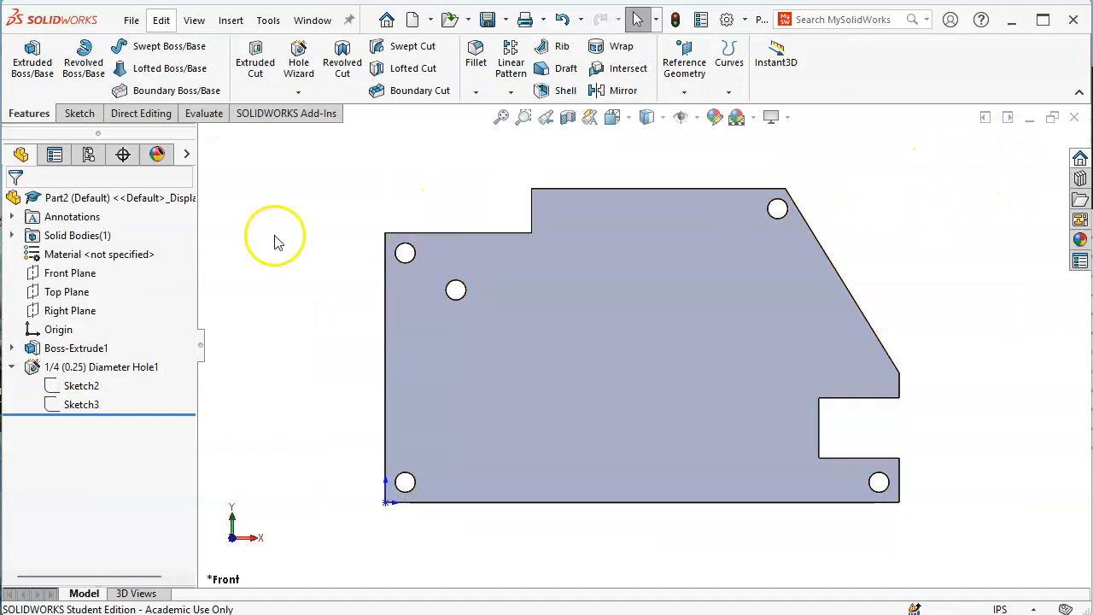
click(9, 368)
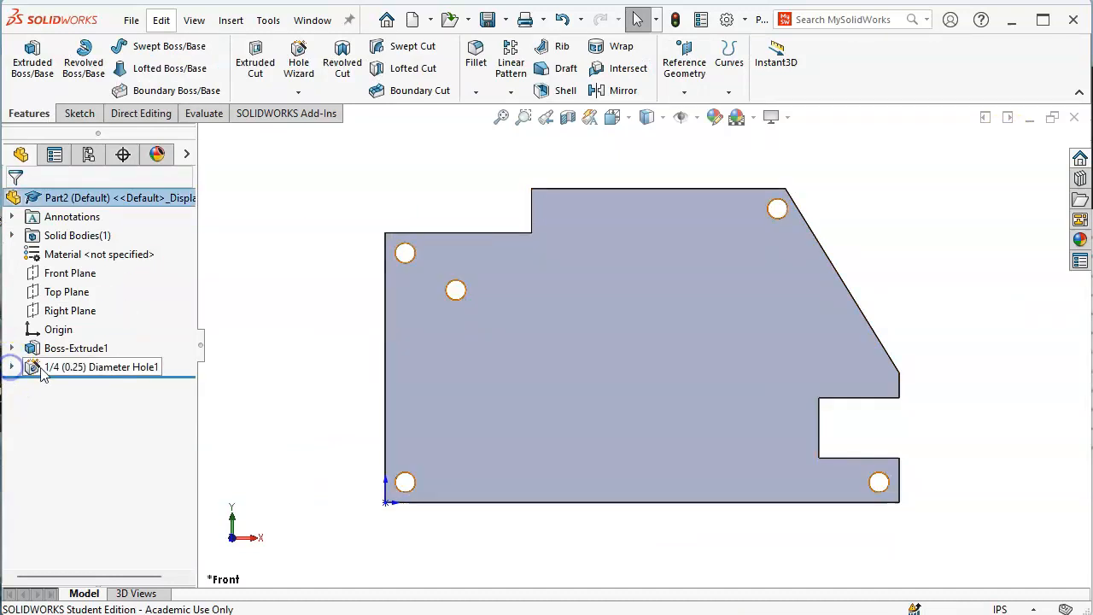
key(alt+Tab)
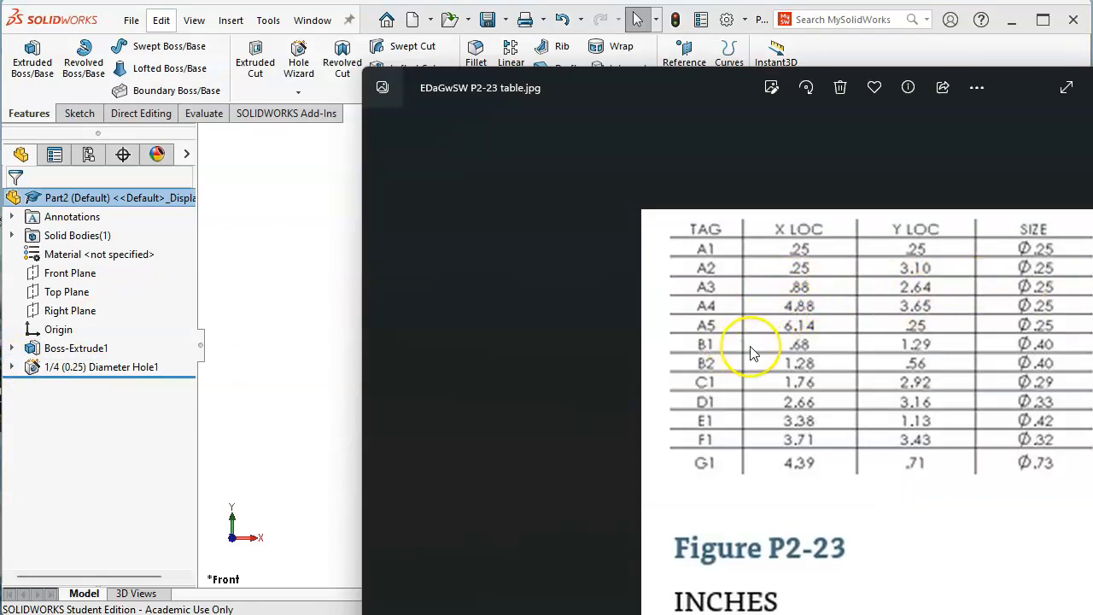
key(alt+Tab)
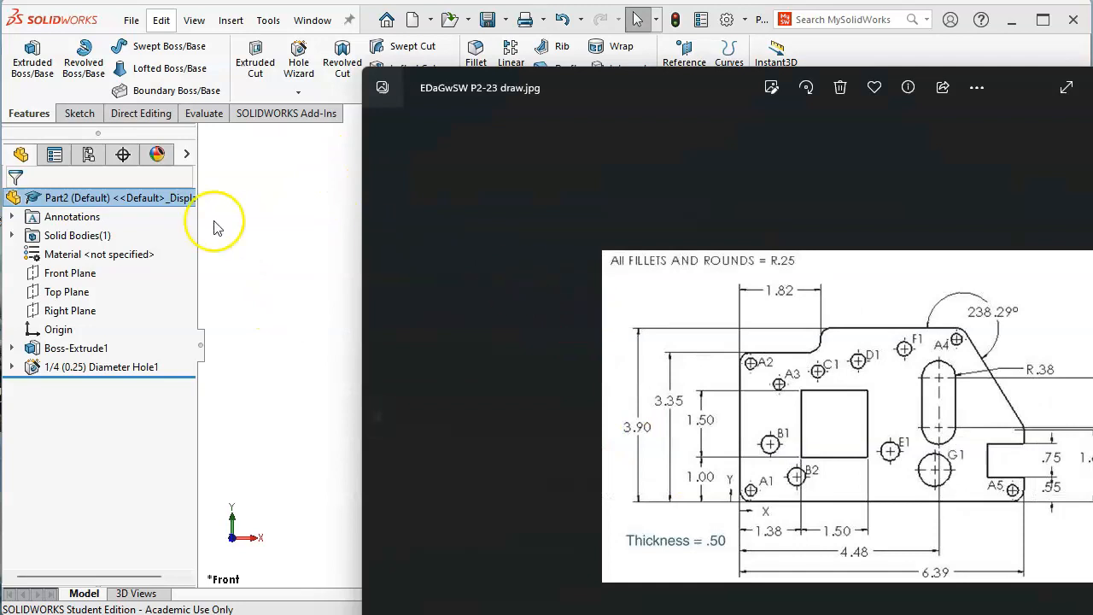
click(218, 227)
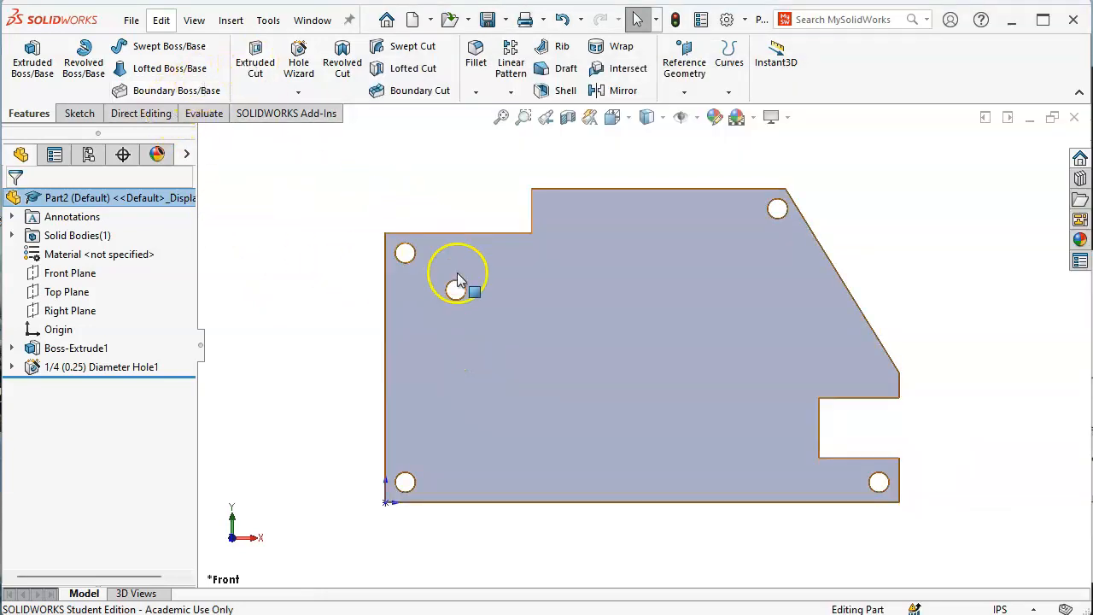
click(532, 359)
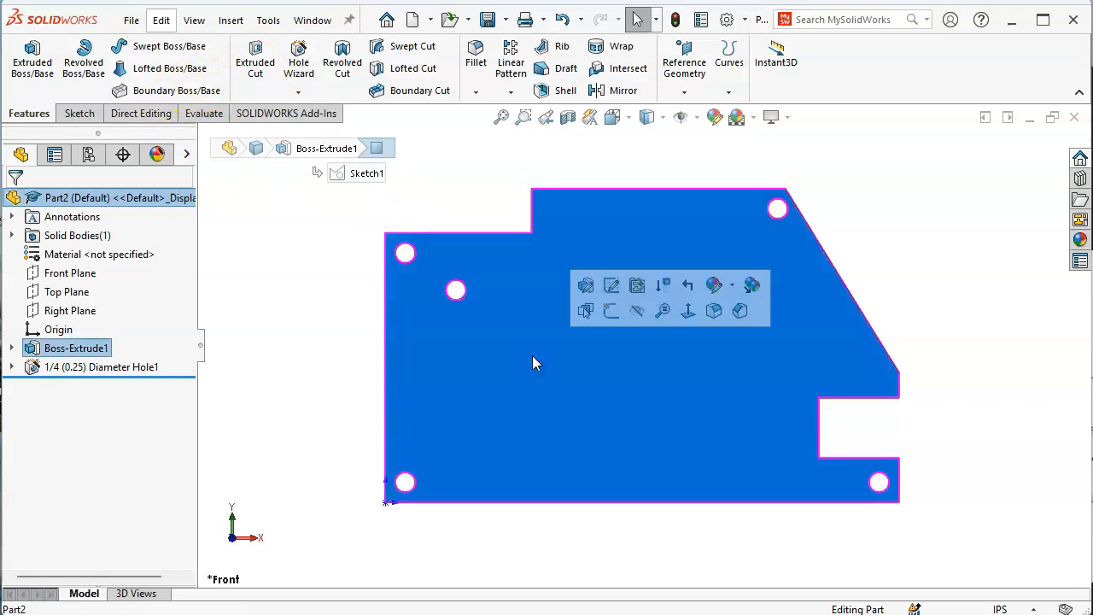
click(281, 316)
Start a new Hole Wizard hole, review the drawing and hole table, and open the drill type list
click(301, 56)
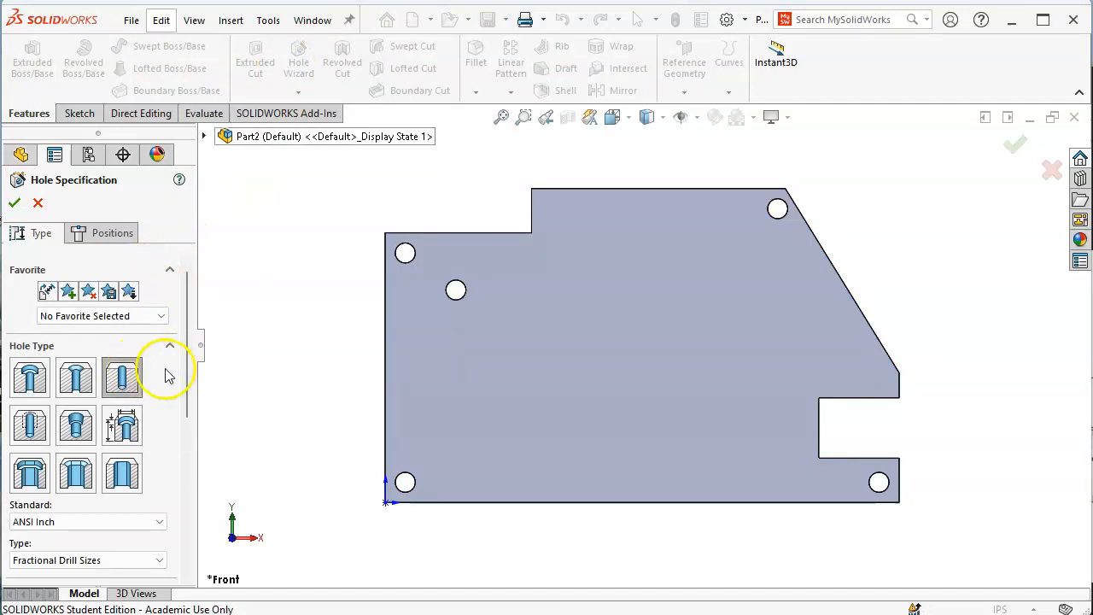
key(alt+Tab)
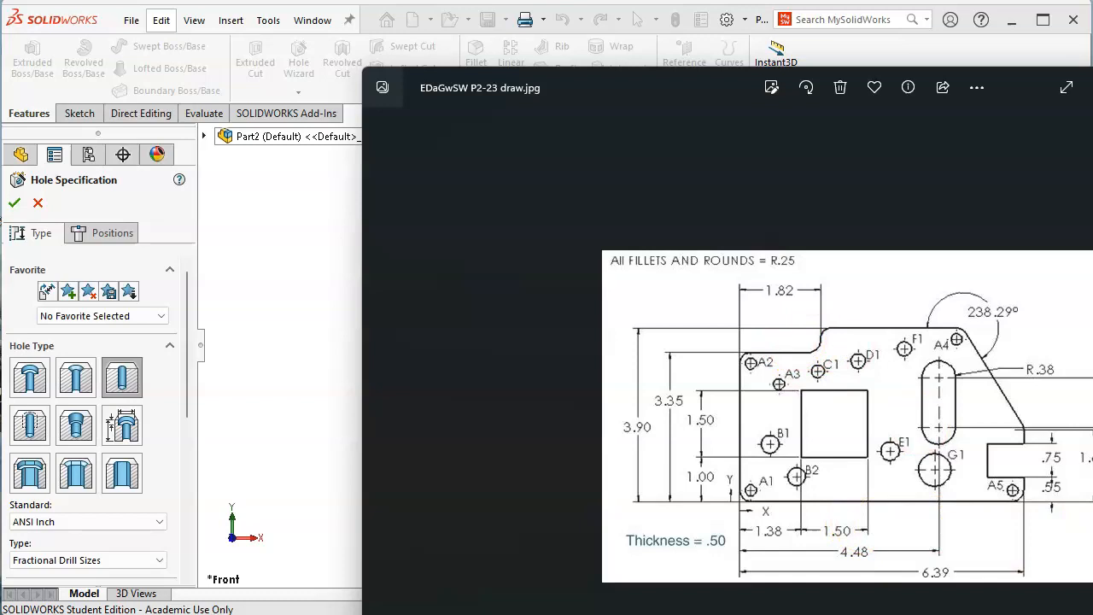
click(928, 613)
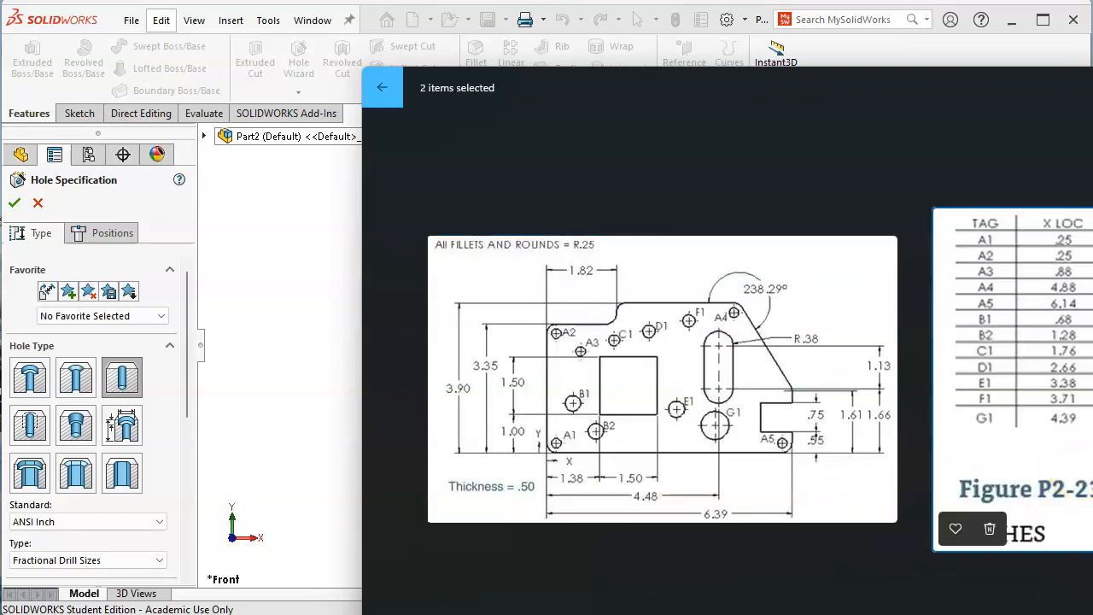
drag(829, 107, 578, 95)
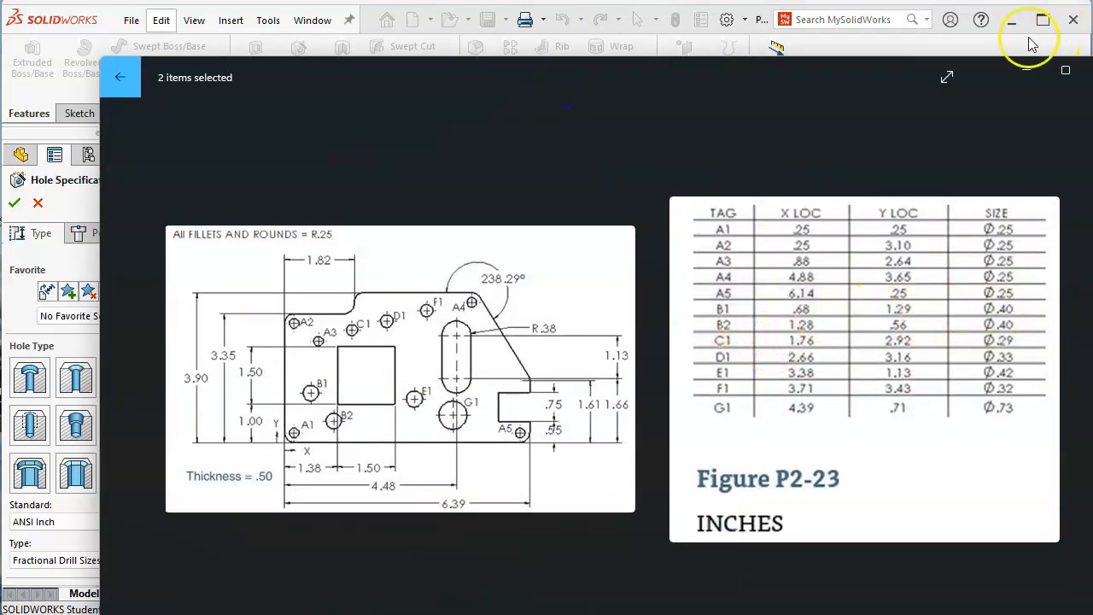
click(934, 40)
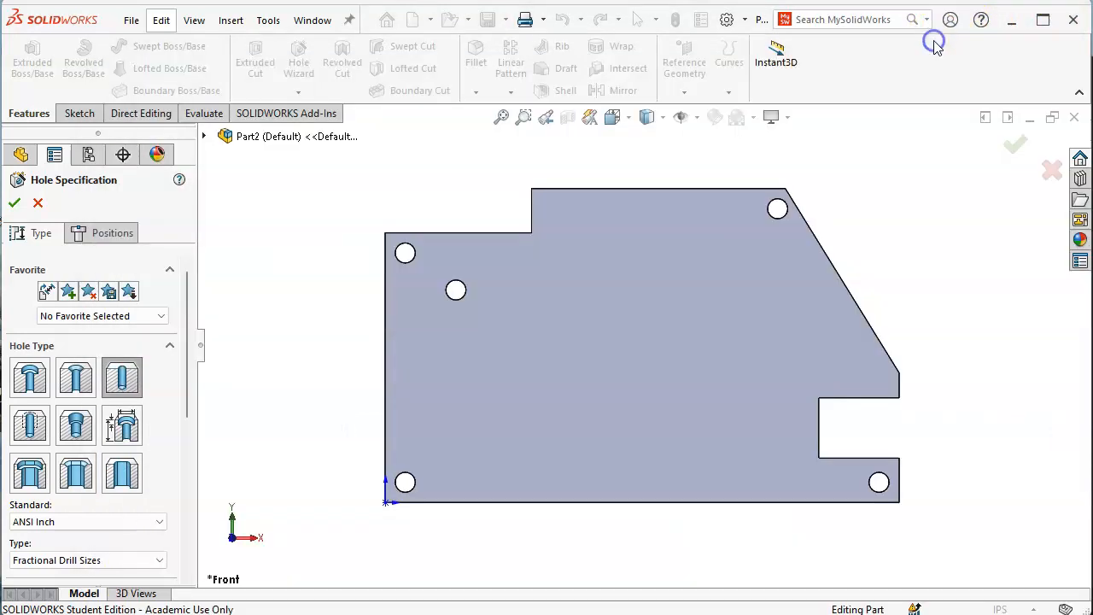
drag(189, 321, 181, 395)
click(151, 393)
Set the hole to All Drill sizes, size Y (0.40400in) through all, and go to hole positions
click(118, 411)
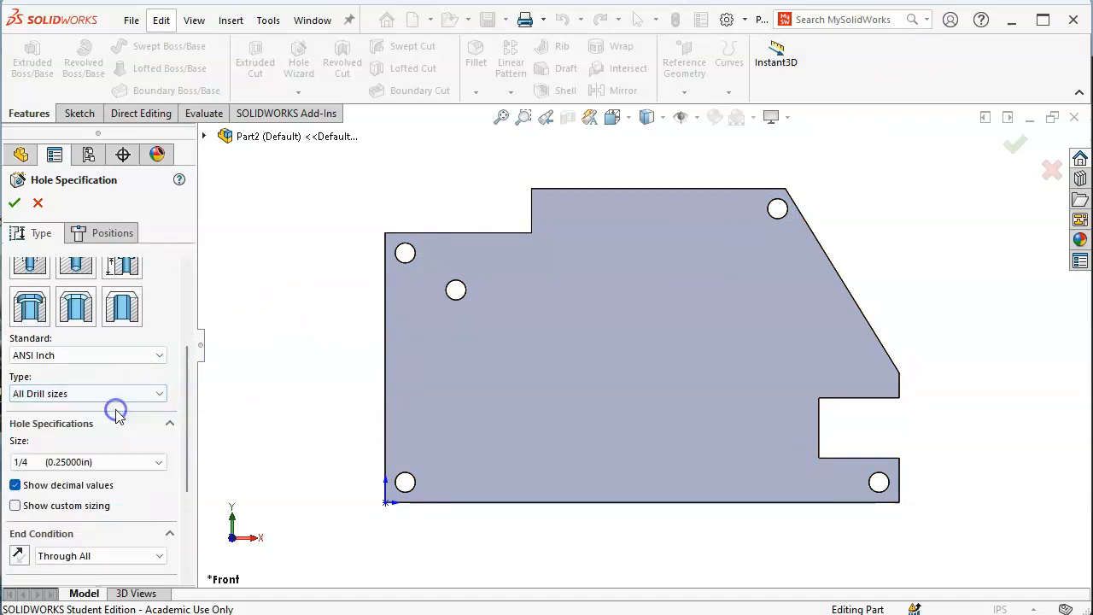
click(134, 461)
scroll(132, 506, down, 3)
scroll(130, 510, down, 2)
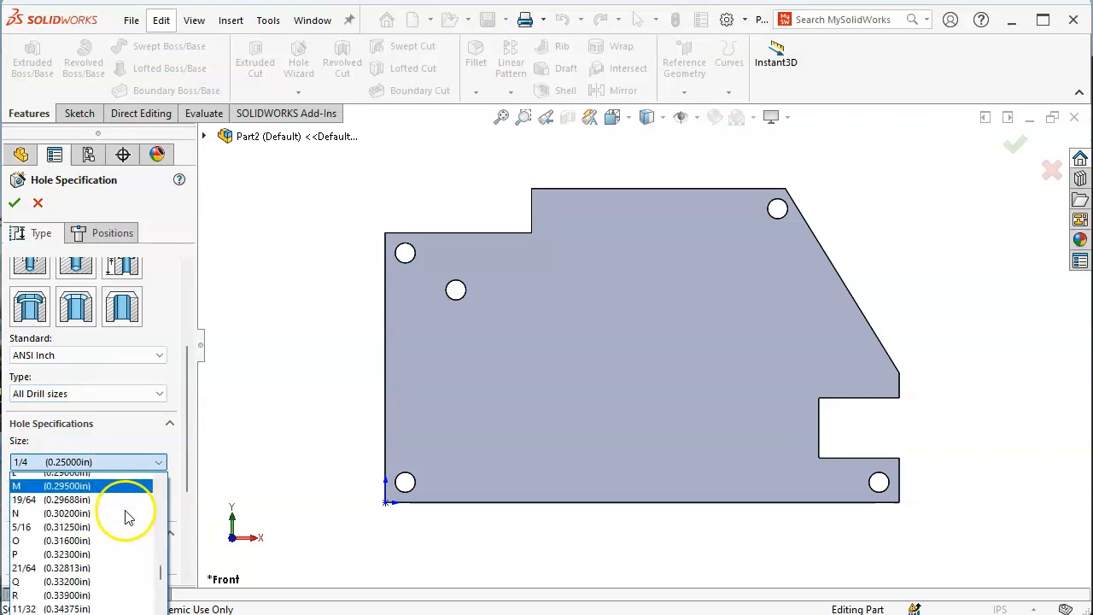
scroll(122, 527, down, 2)
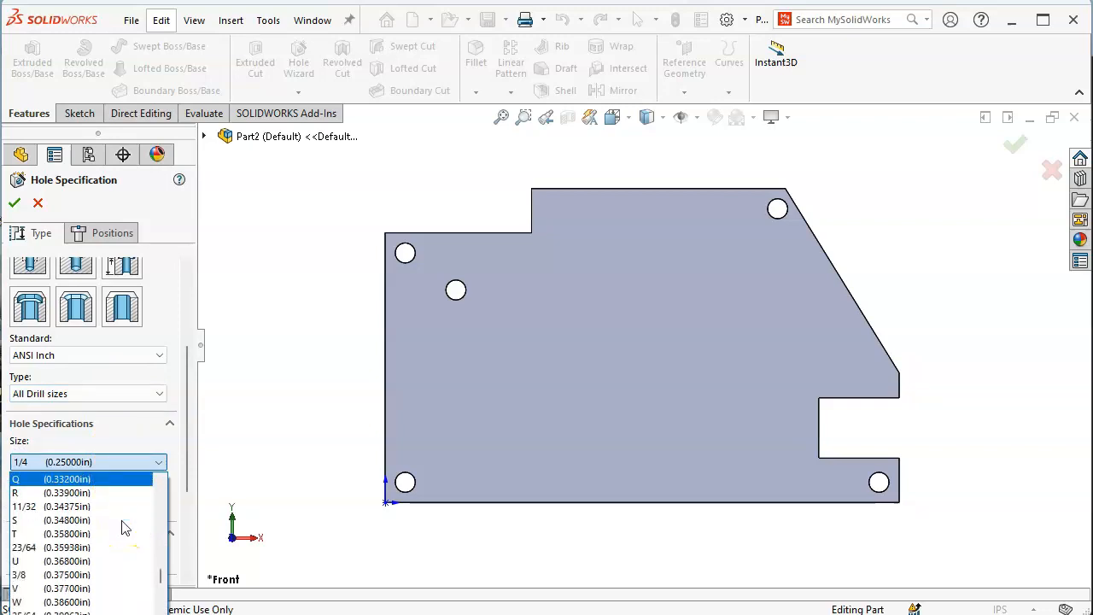
scroll(115, 526, down, 1)
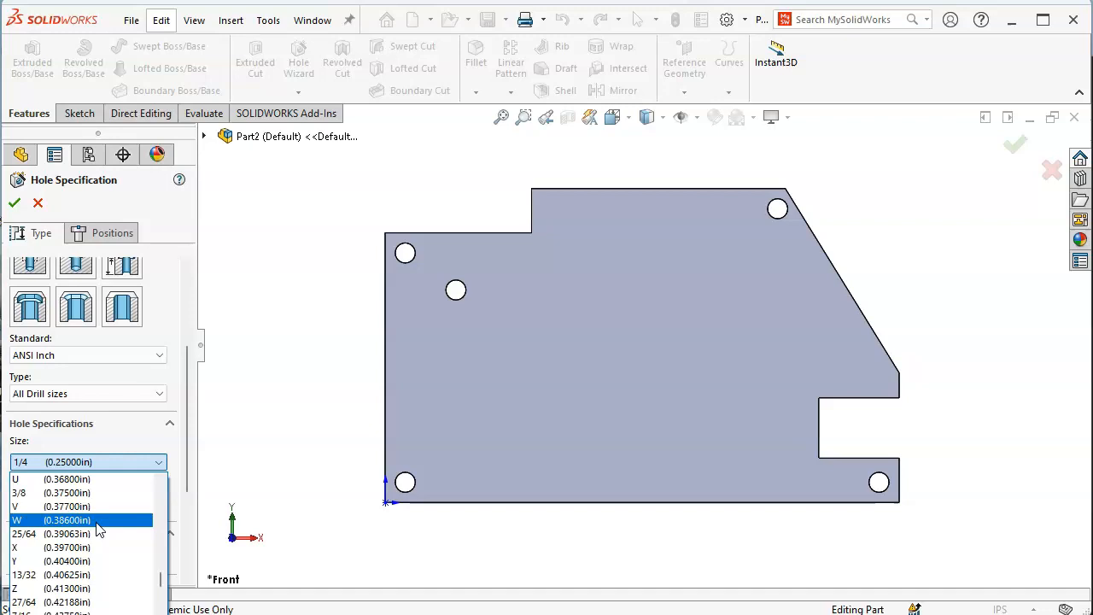
click(88, 548)
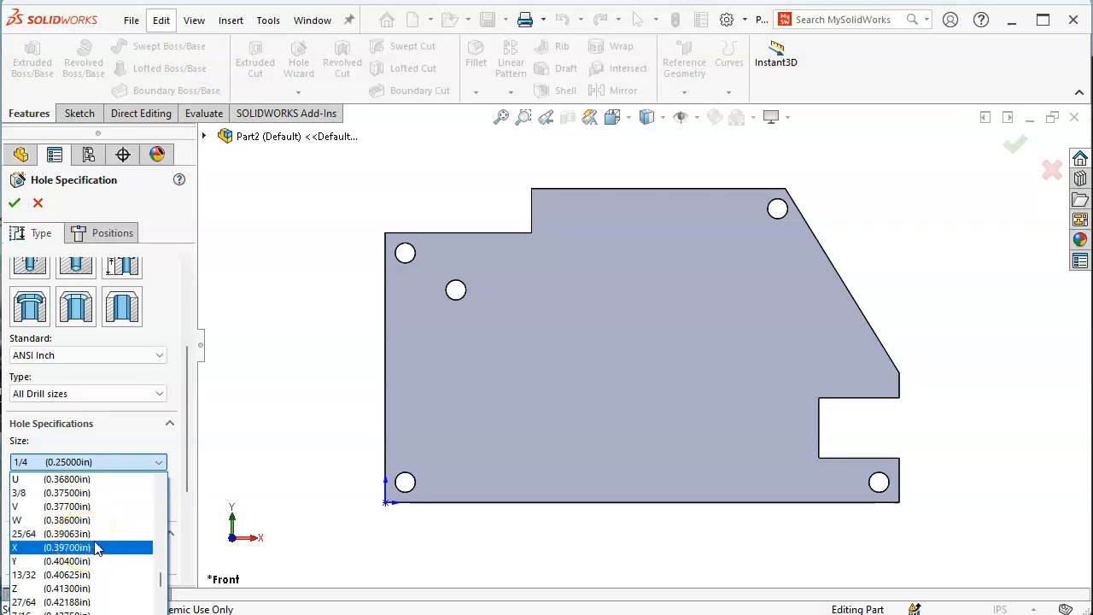
click(117, 548)
click(100, 550)
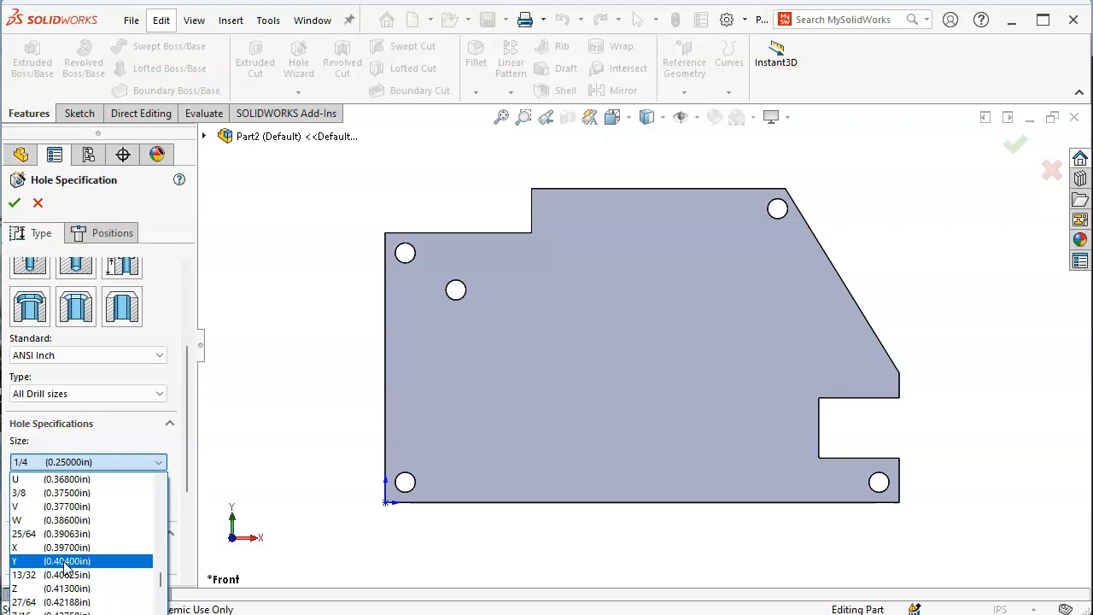
click(68, 548)
click(68, 561)
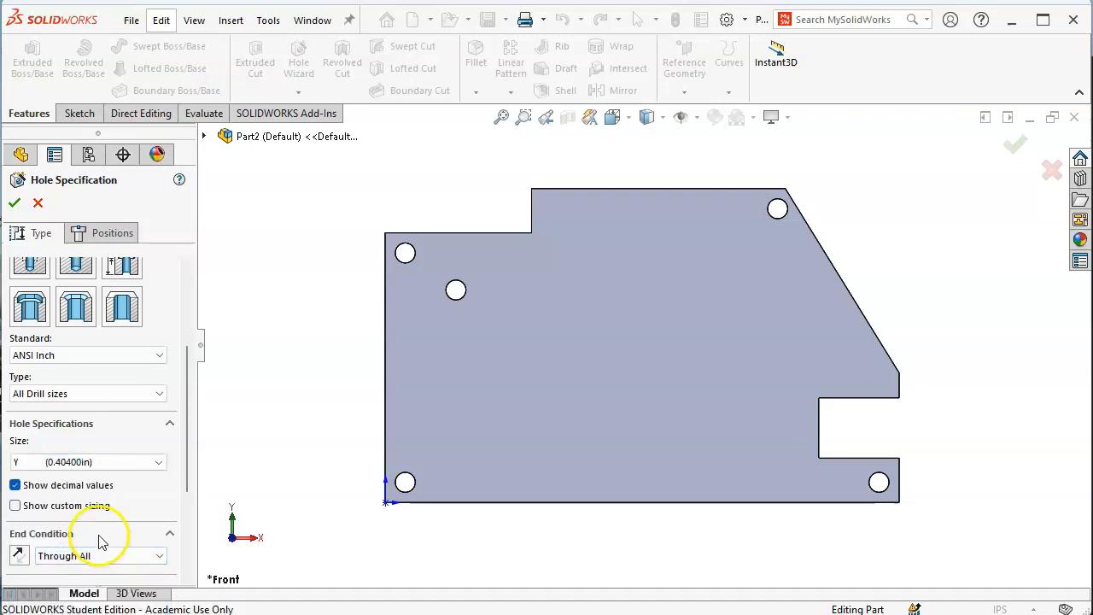
click(124, 236)
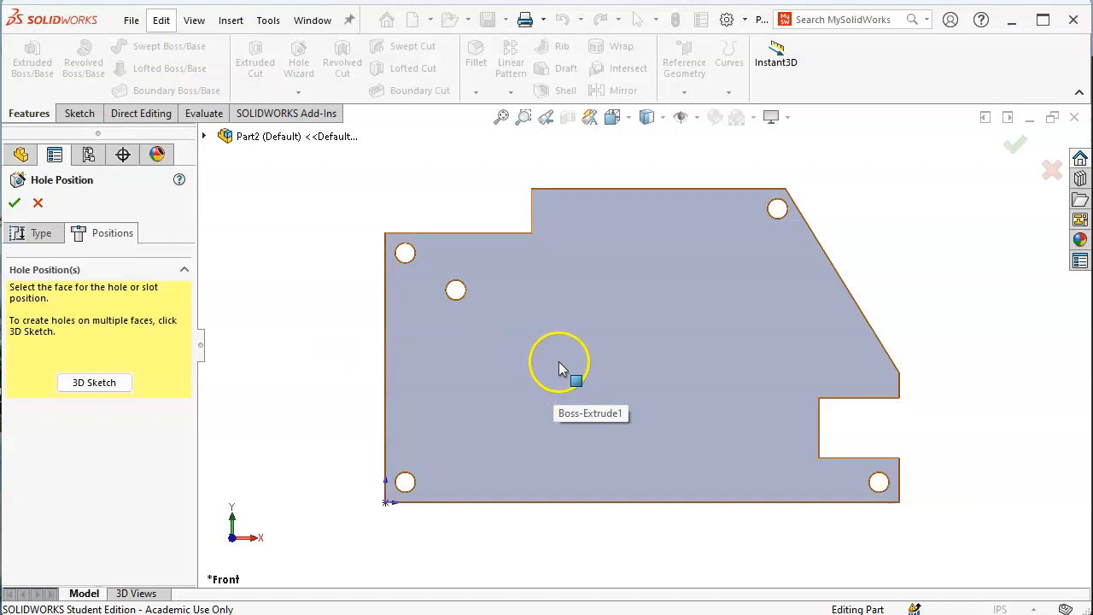
Place two hole-centre points on the plate face near its lower-left corner
click(588, 339)
click(445, 403)
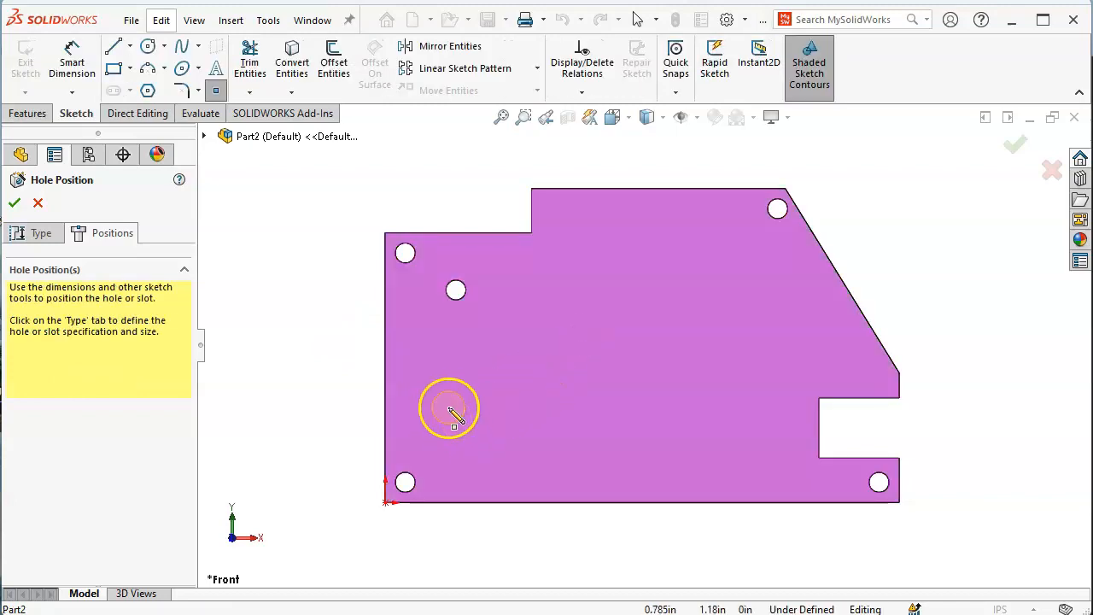
click(498, 441)
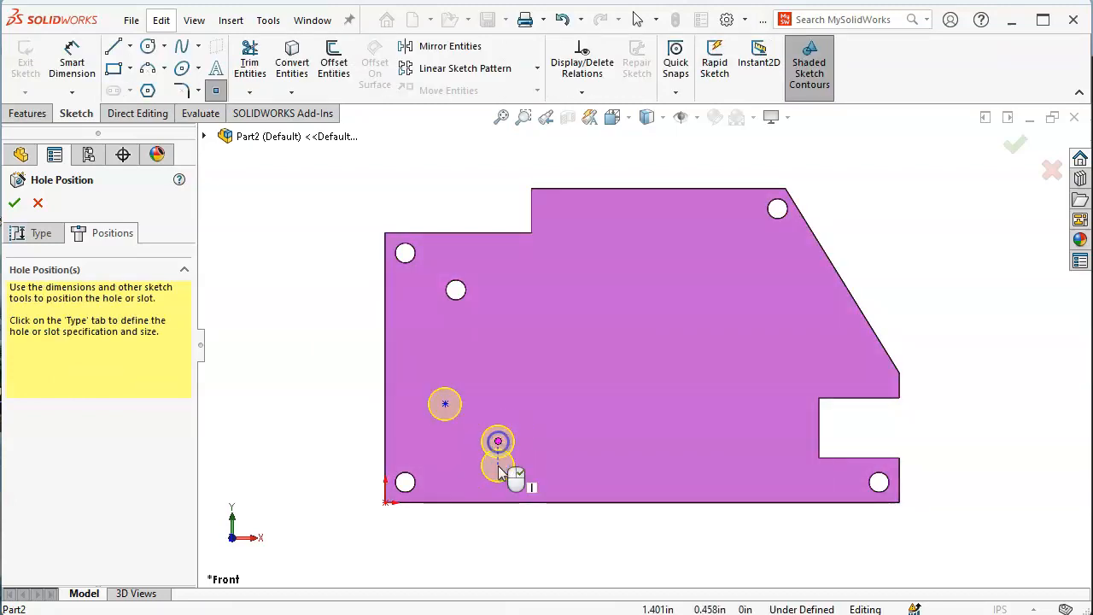
right_click(296, 310)
click(318, 327)
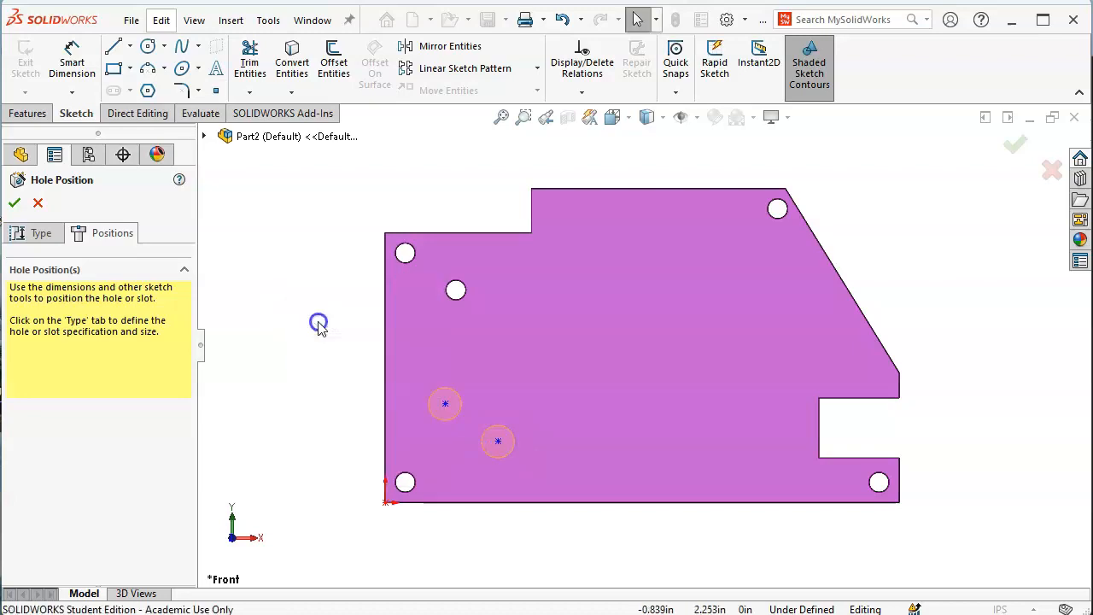
Bring up the Figure P2-23 hole table image showing the B1 and B2 coordinates
key(alt+Tab)
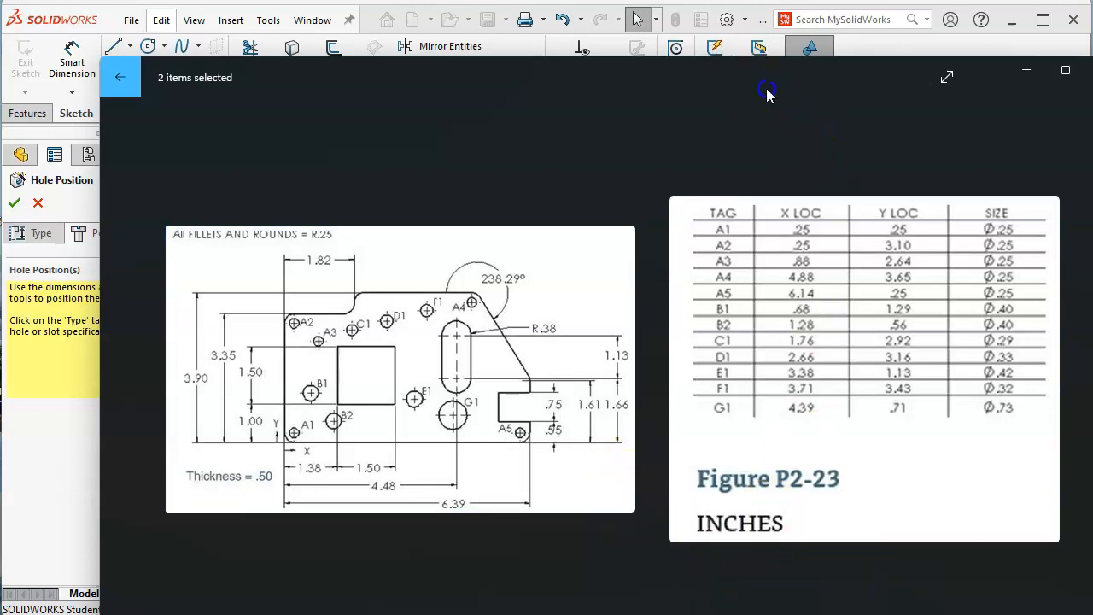
drag(767, 90, 1092, 146)
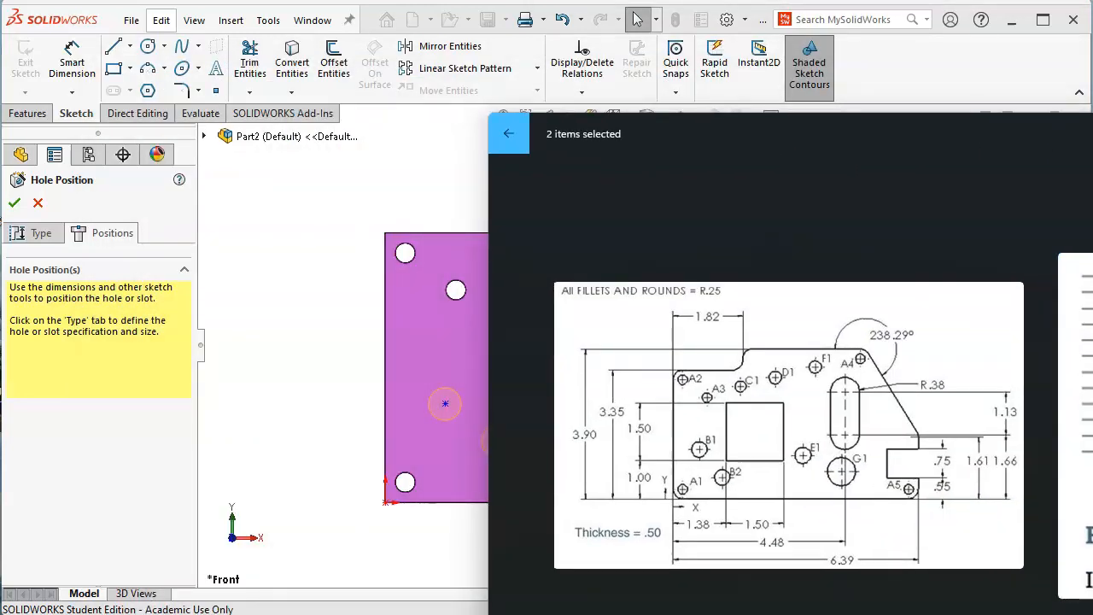
click(509, 133)
key(Right)
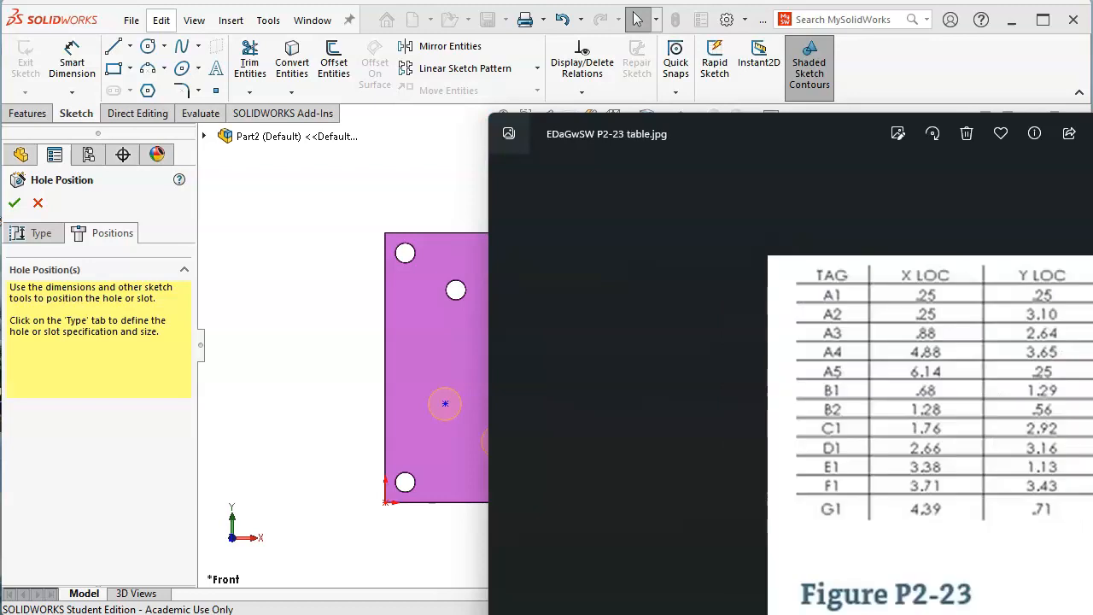
drag(818, 133, 622, 92)
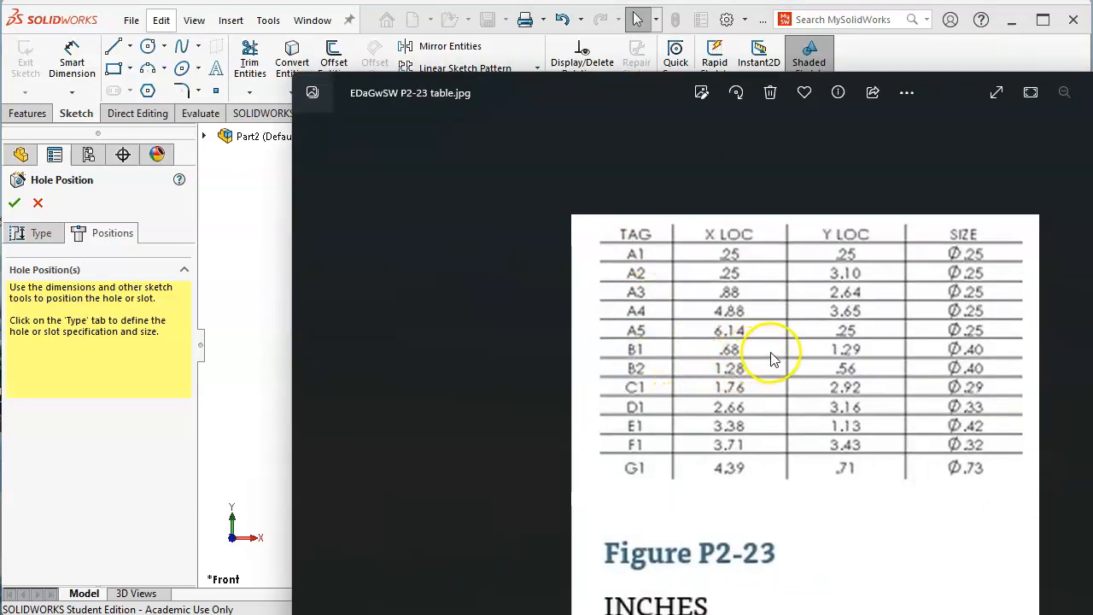
Dimension the first hole point 0.68 from the left edge and 1.29 from the bottom
click(237, 239)
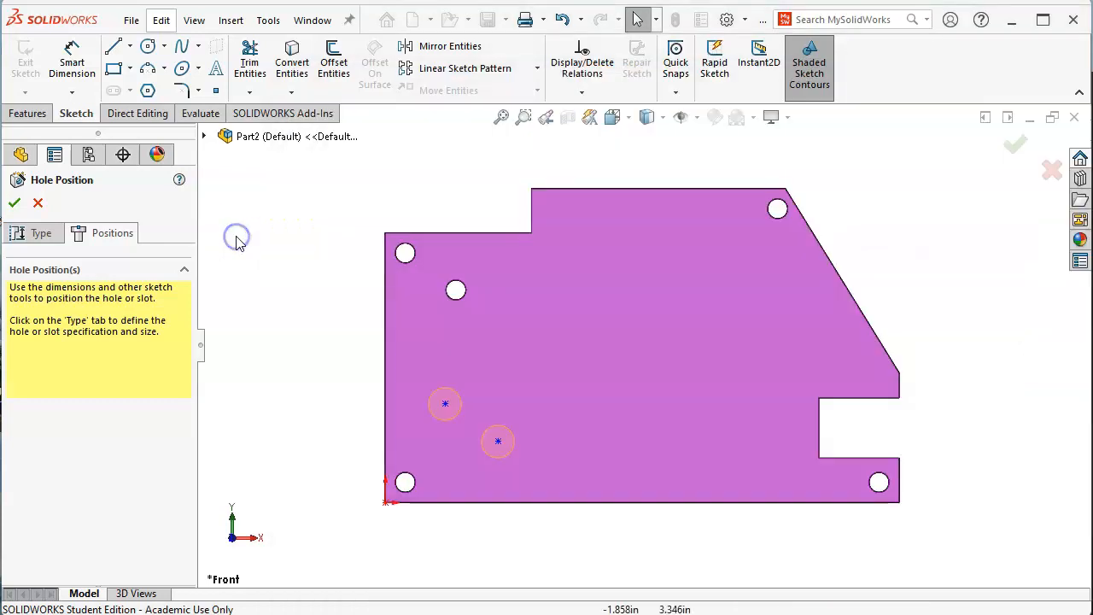
click(72, 62)
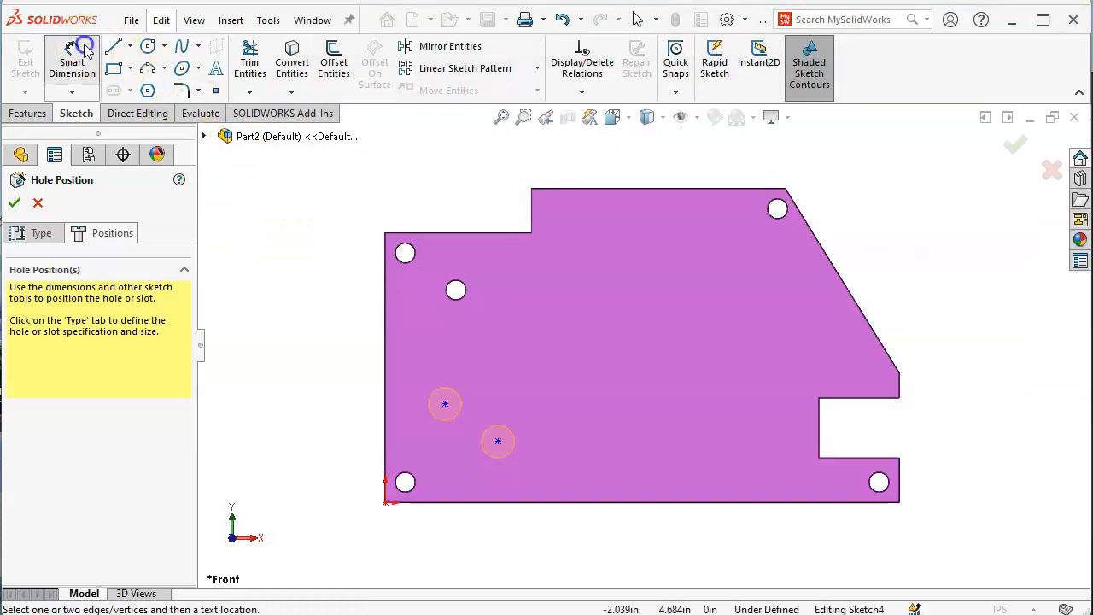
click(386, 442)
click(445, 403)
click(417, 534)
text(.68)
key(Return)
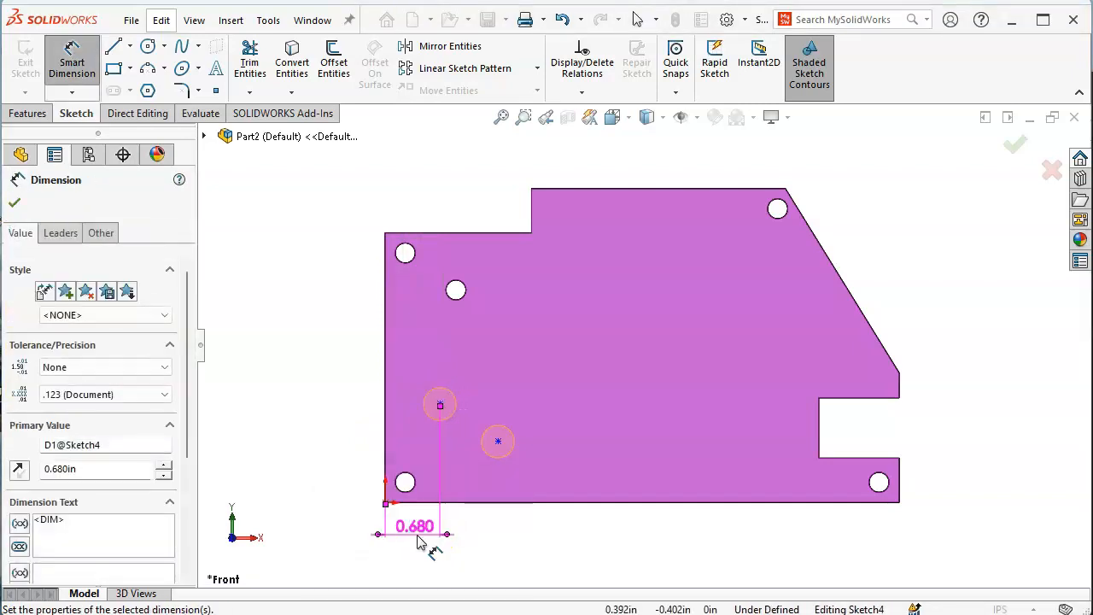
click(502, 511)
click(442, 406)
click(358, 434)
text(1.29)
key(Return)
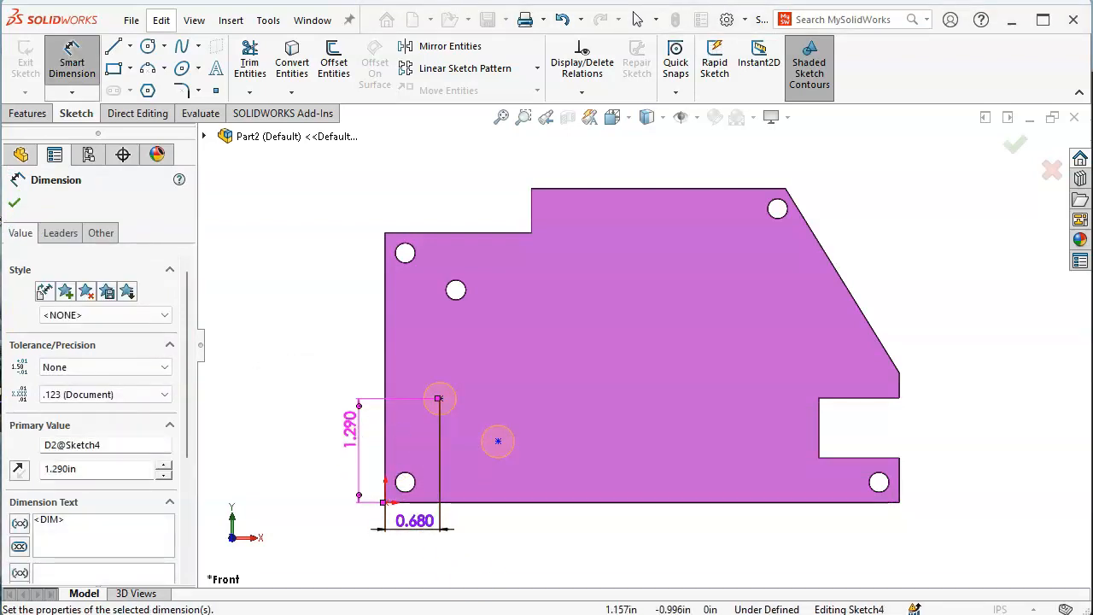
Dimension the second hole point 1.28 from the left edge and 0.56 from the bottom
key(alt+Tab)
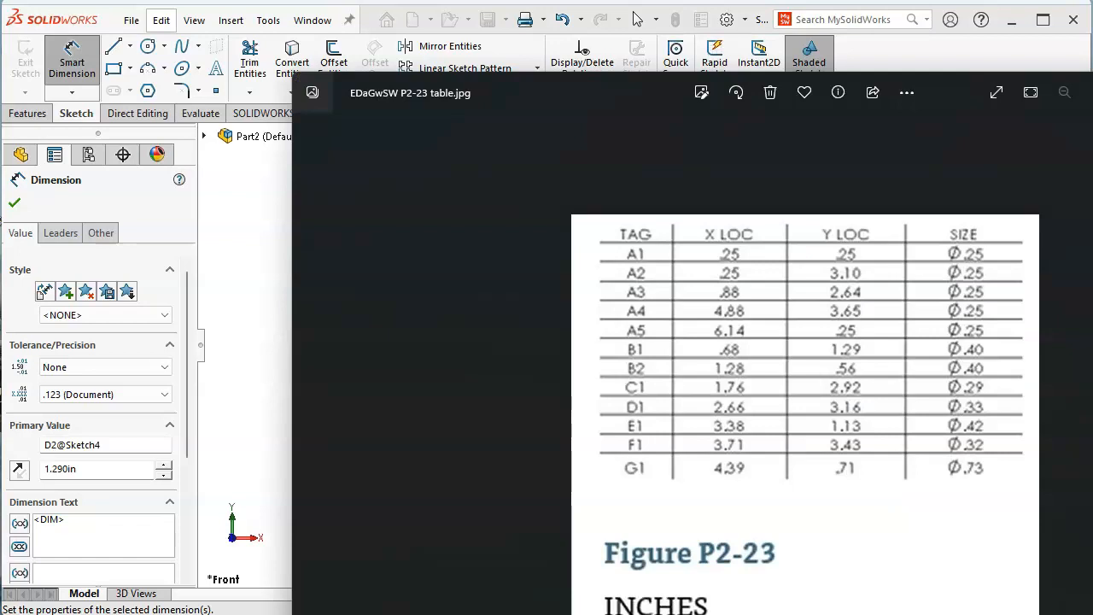
click(247, 344)
click(498, 443)
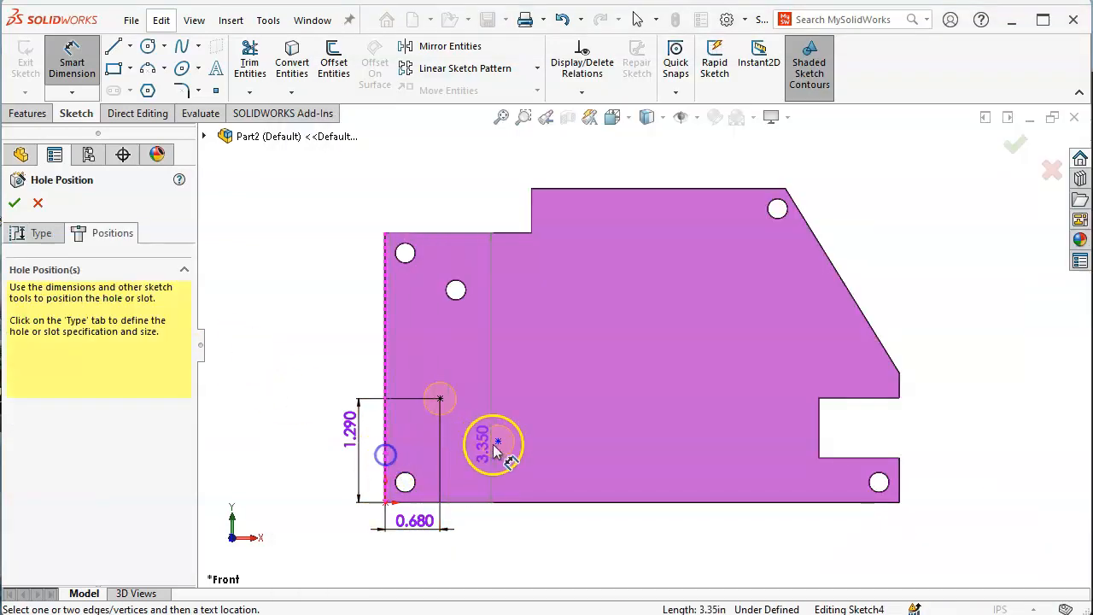
click(481, 553)
click(460, 560)
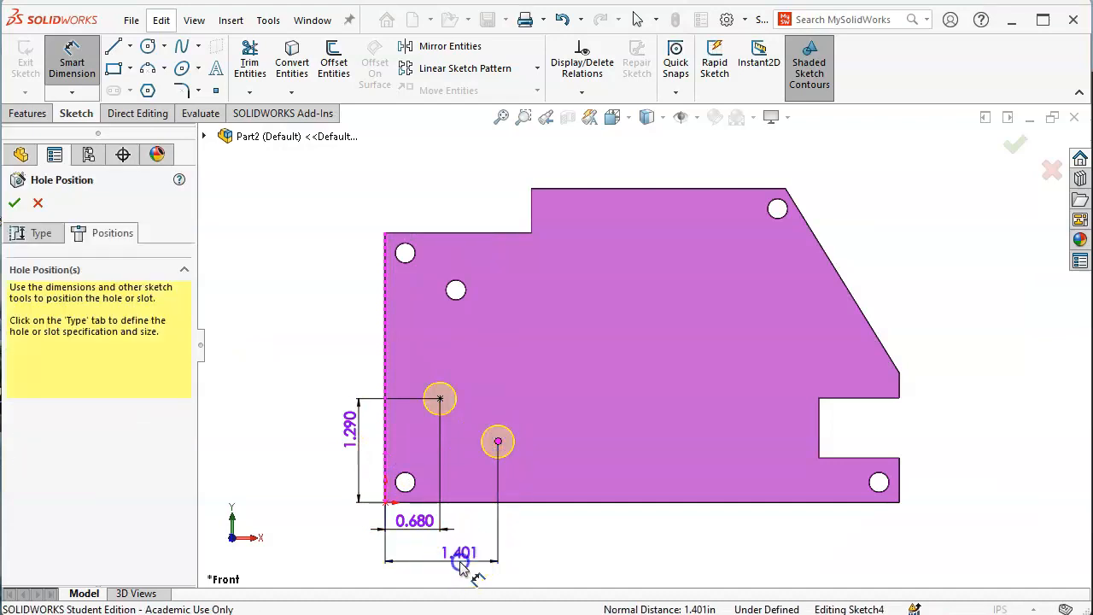
text(1.2)
key(Return)
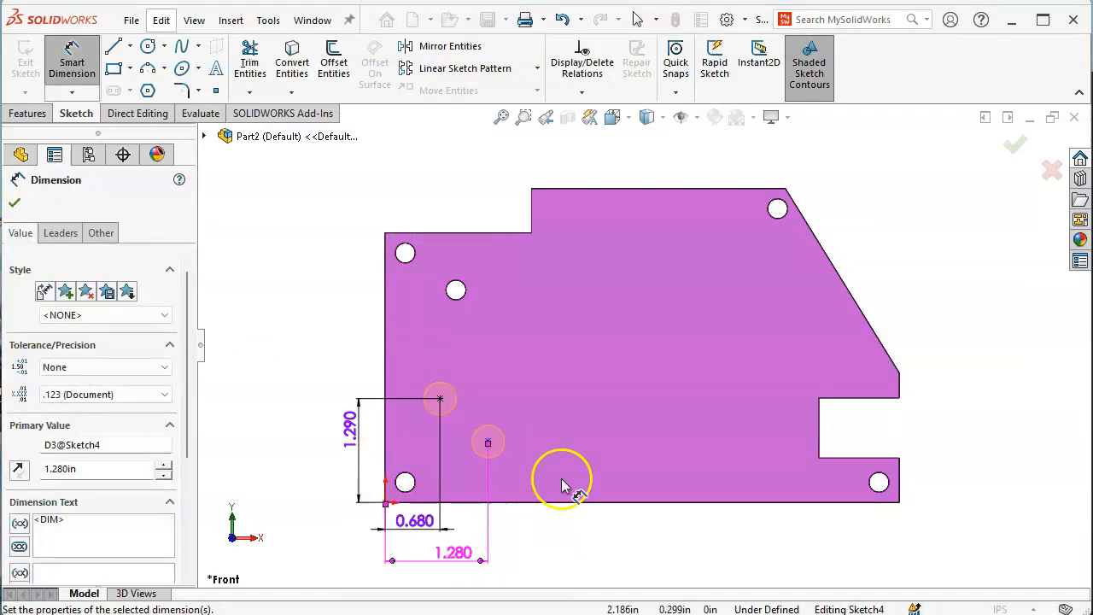
click(512, 501)
click(489, 442)
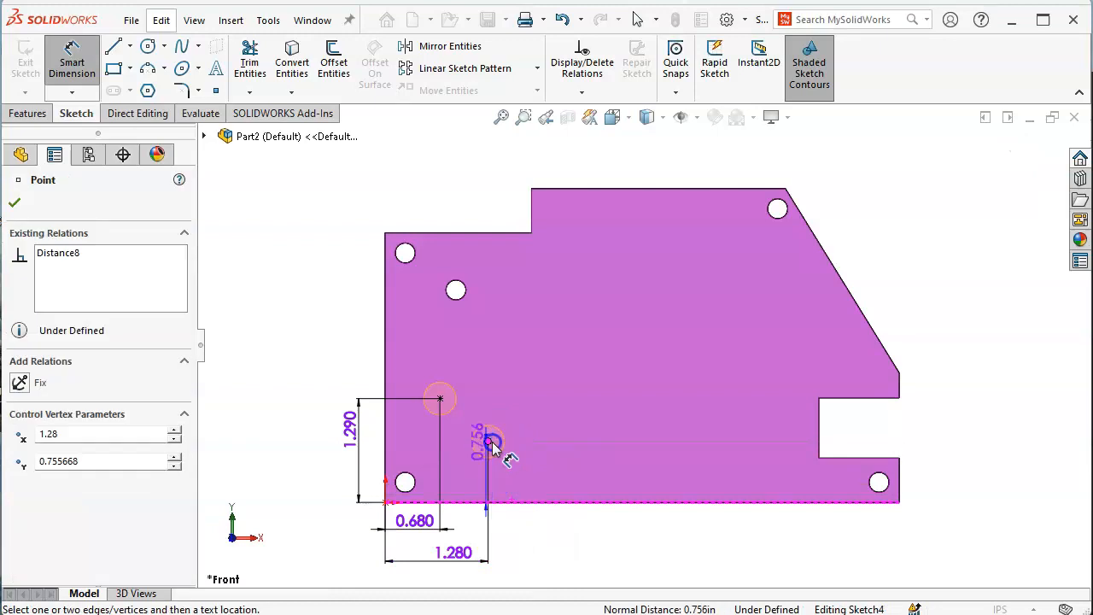
click(377, 466)
text(.56)
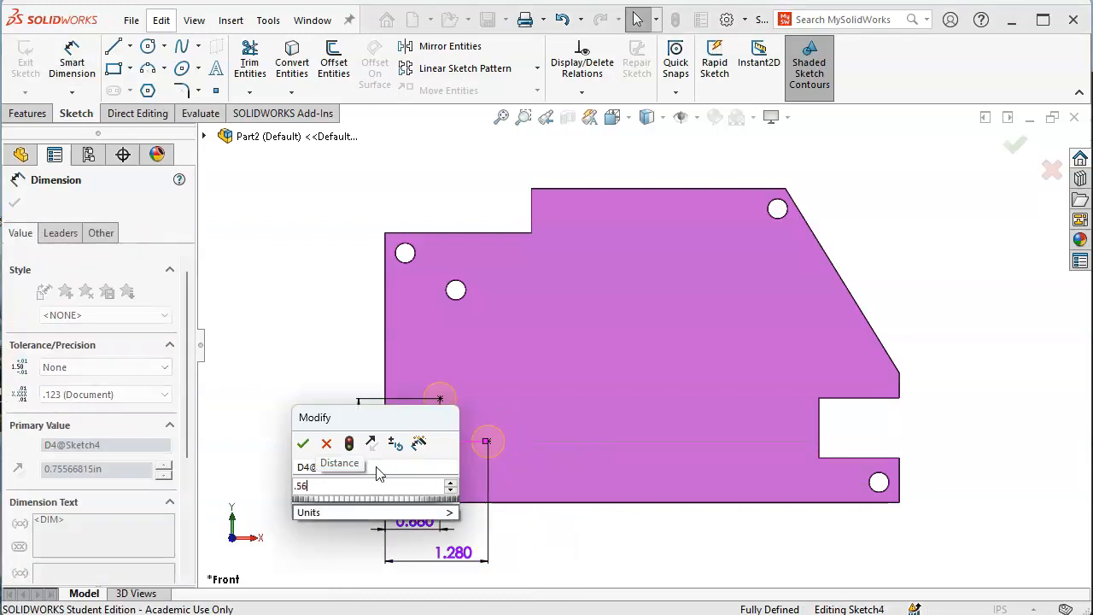
key(Return)
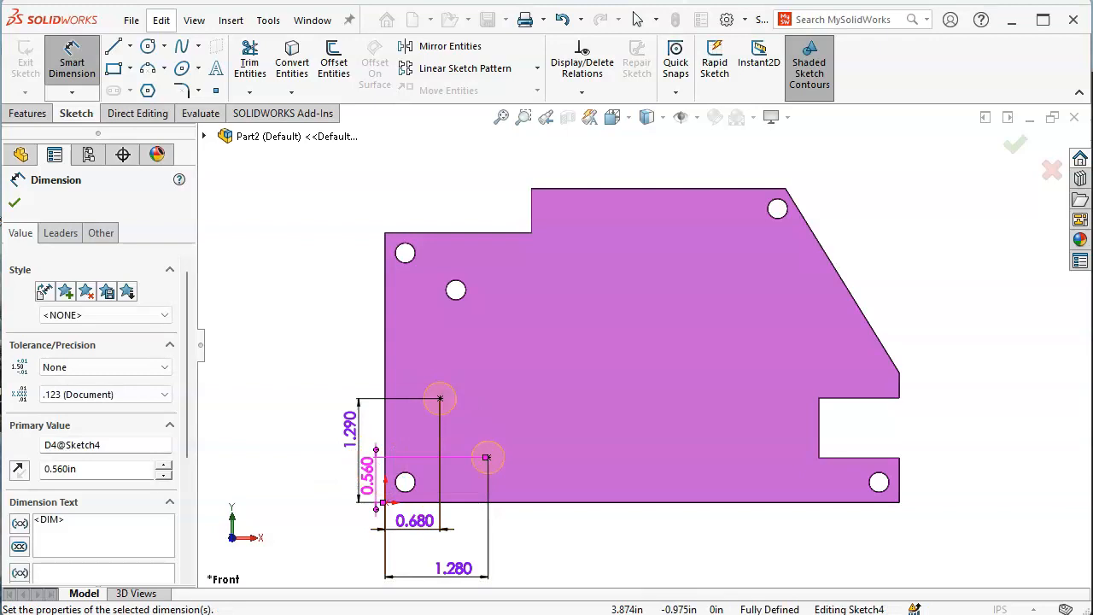
Check the values against the hole table and finish the Y-size hole feature
key(alt+Tab)
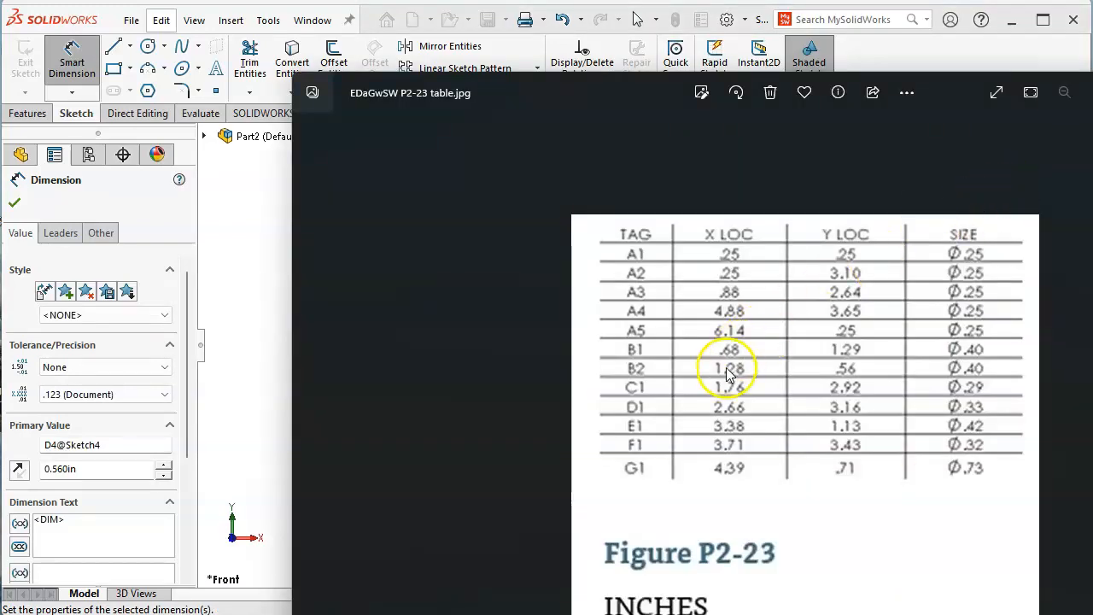
click(236, 256)
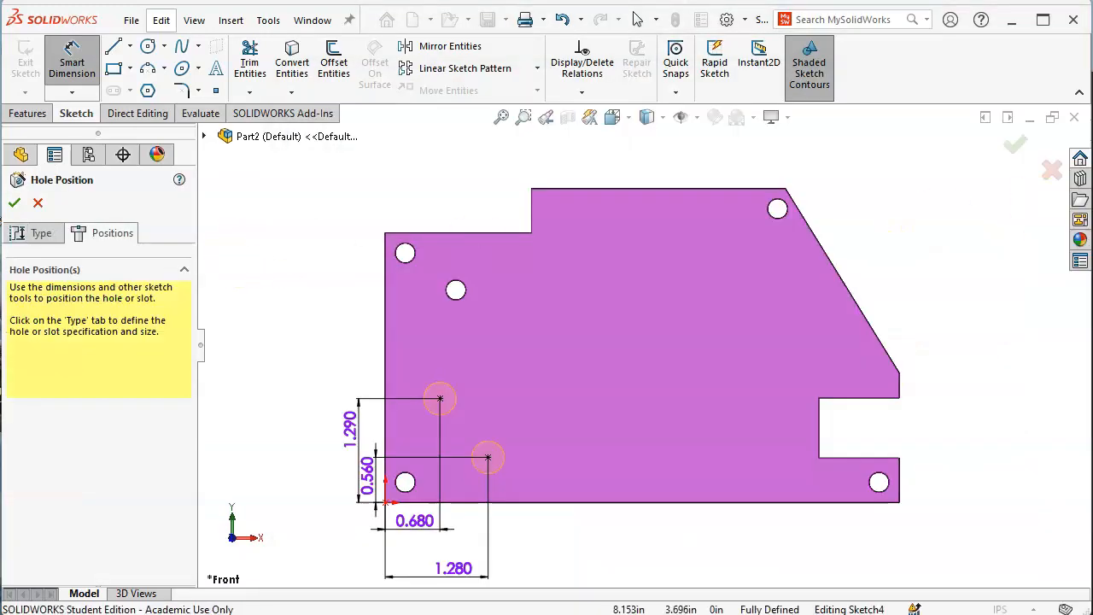
click(1006, 147)
Start another Hole Wizard hole on the plate body, checking the hole table
click(652, 355)
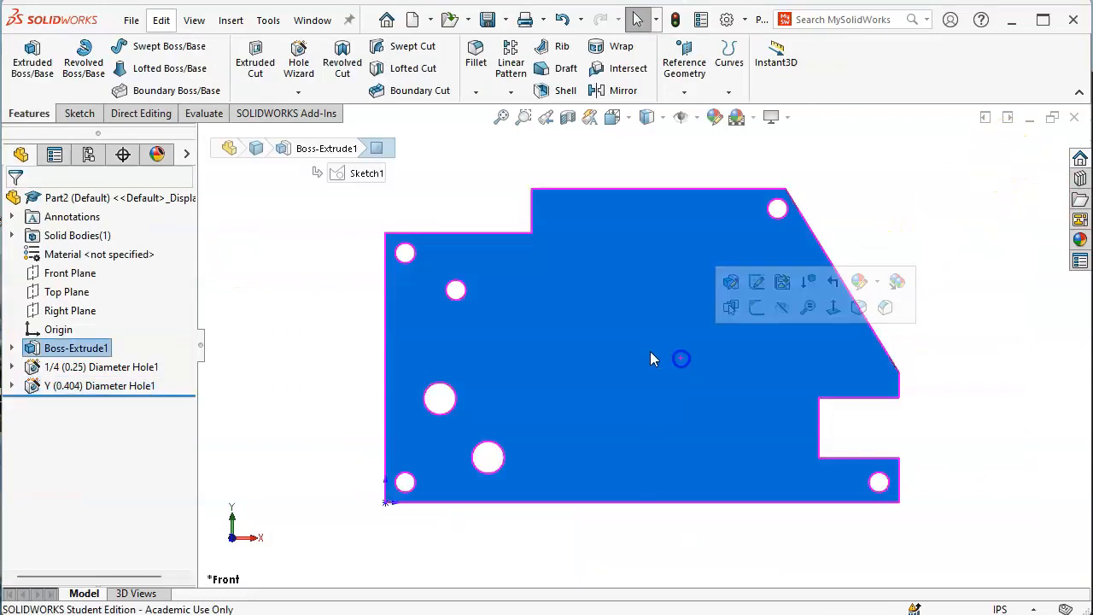
click(298, 58)
key(alt+Tab)
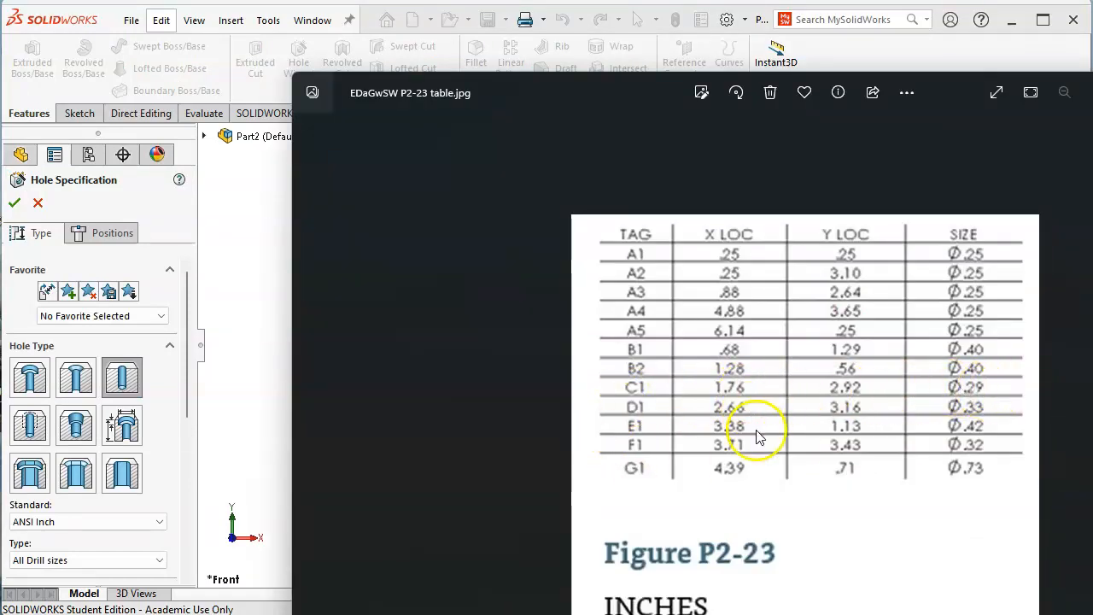
click(245, 308)
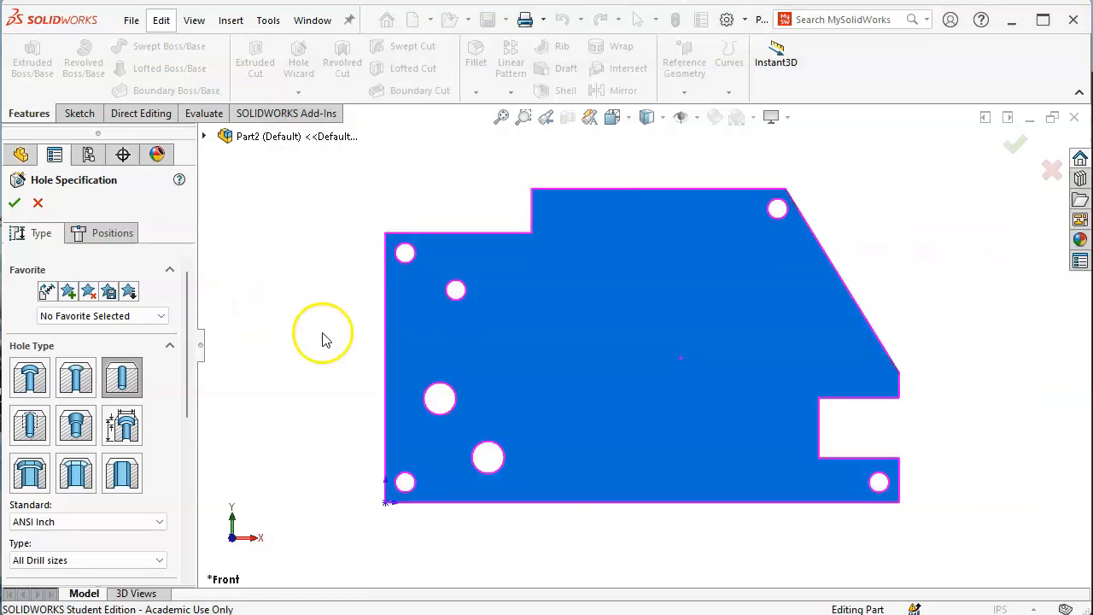
scroll(175, 441, down, 5)
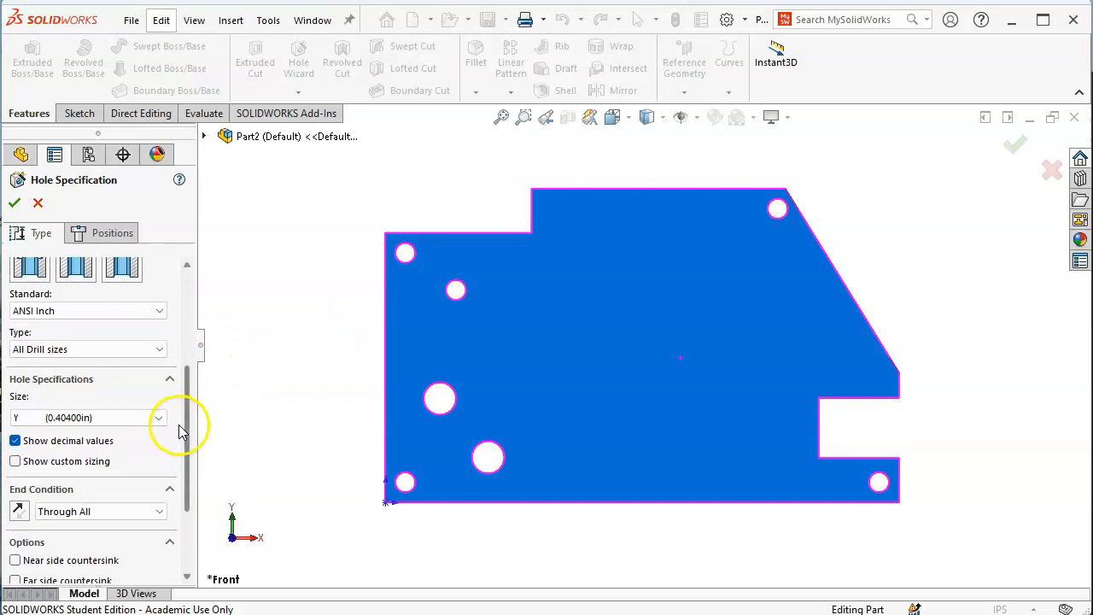
Set the hole size to drill size L (0.29000in) through all and go to positions
click(159, 417)
scroll(126, 478, up, 2)
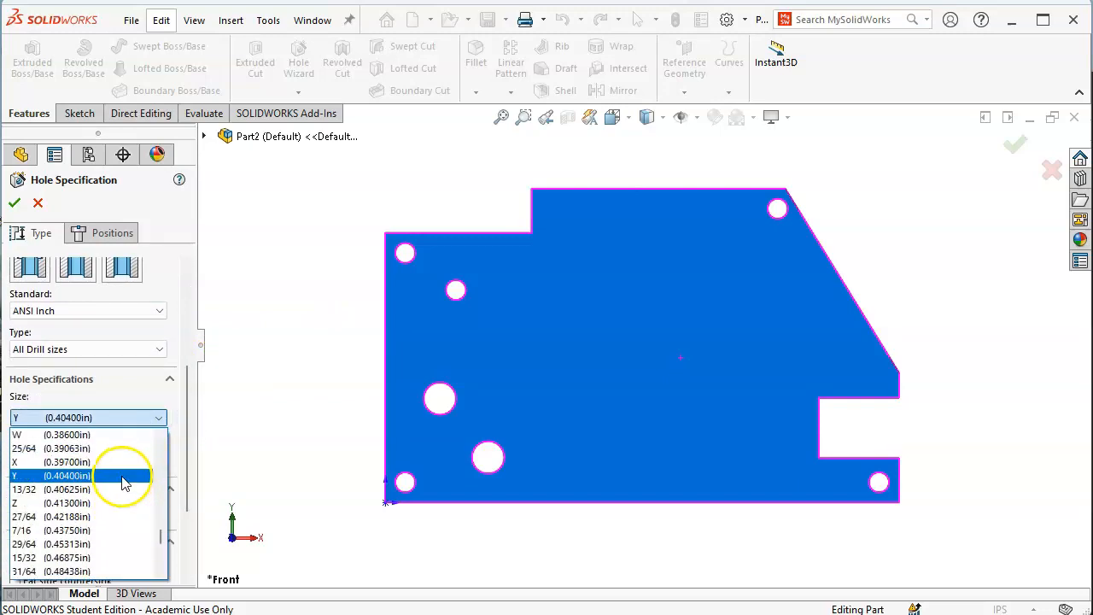
scroll(113, 483, up, 3)
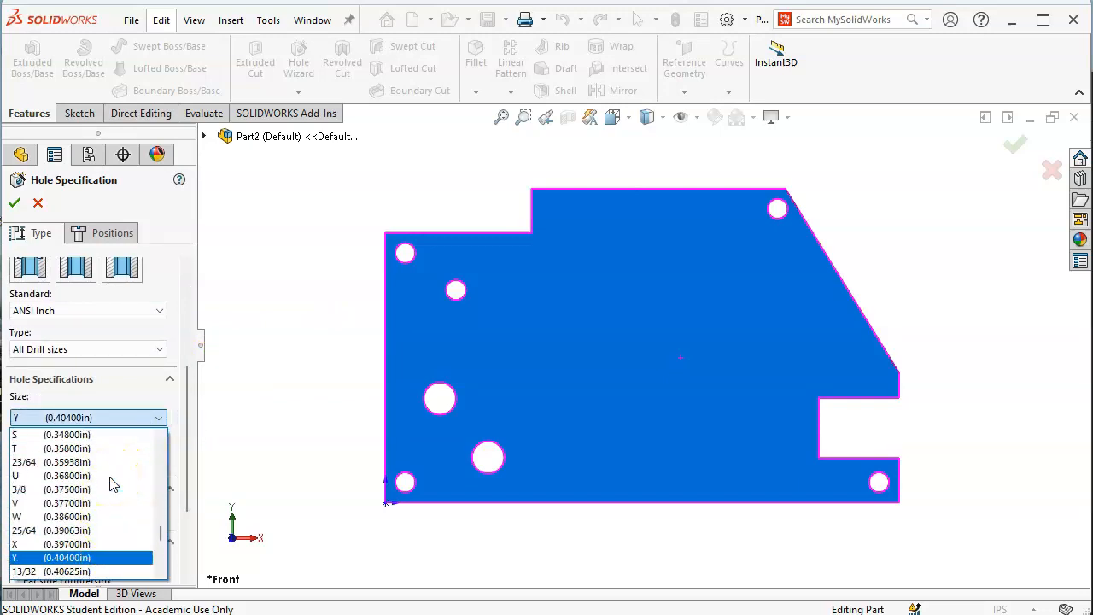
scroll(113, 485, up, 2)
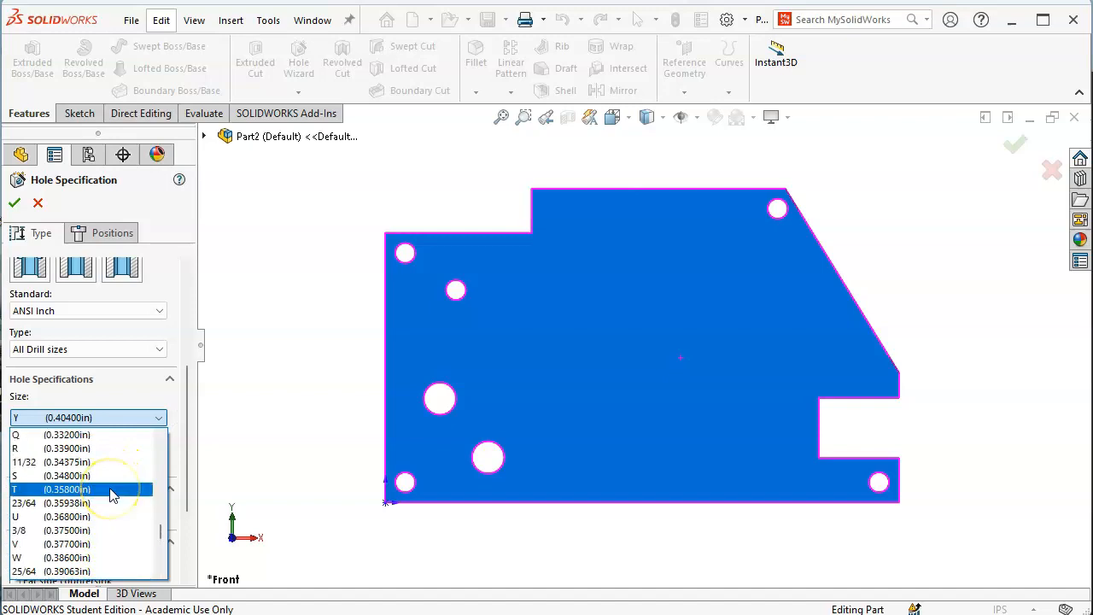
scroll(111, 494, up, 4)
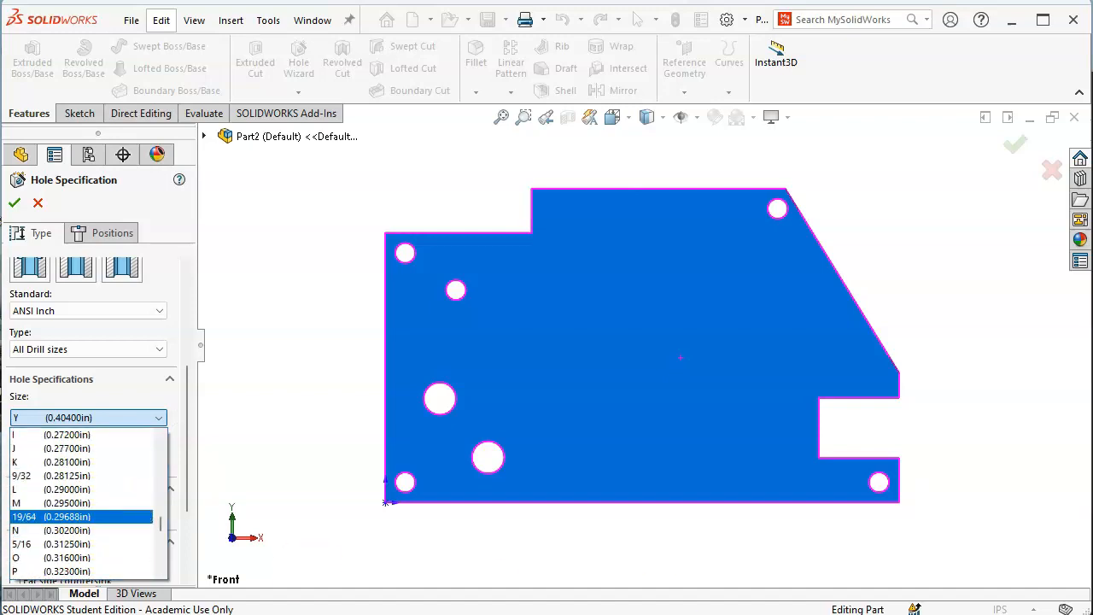
key(alt+Tab)
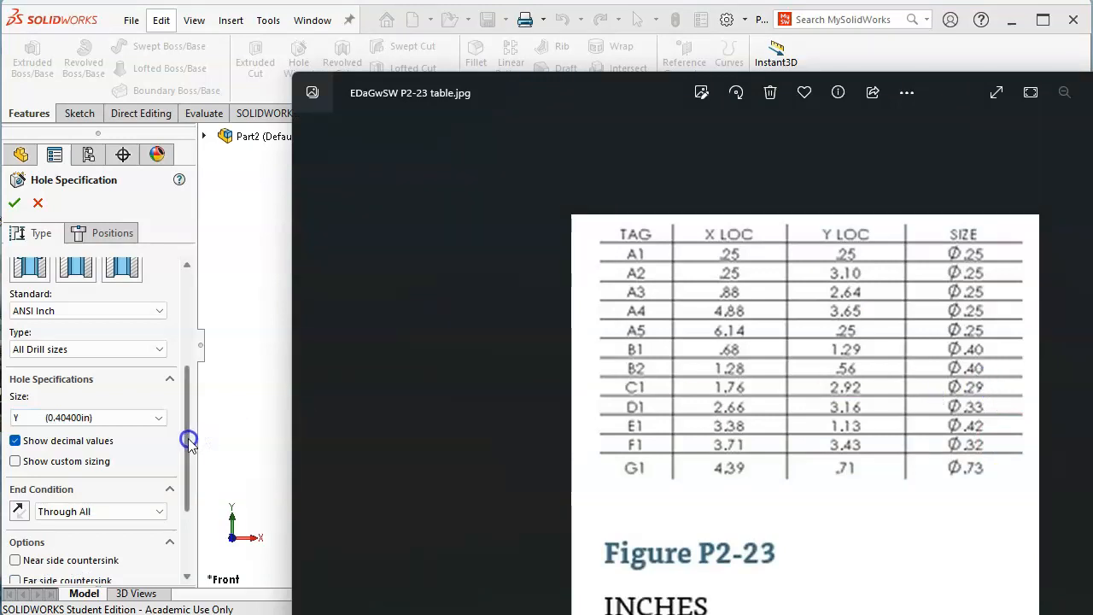
click(159, 418)
scroll(152, 476, up, 7)
scroll(149, 478, up, 5)
scroll(147, 480, down, 3)
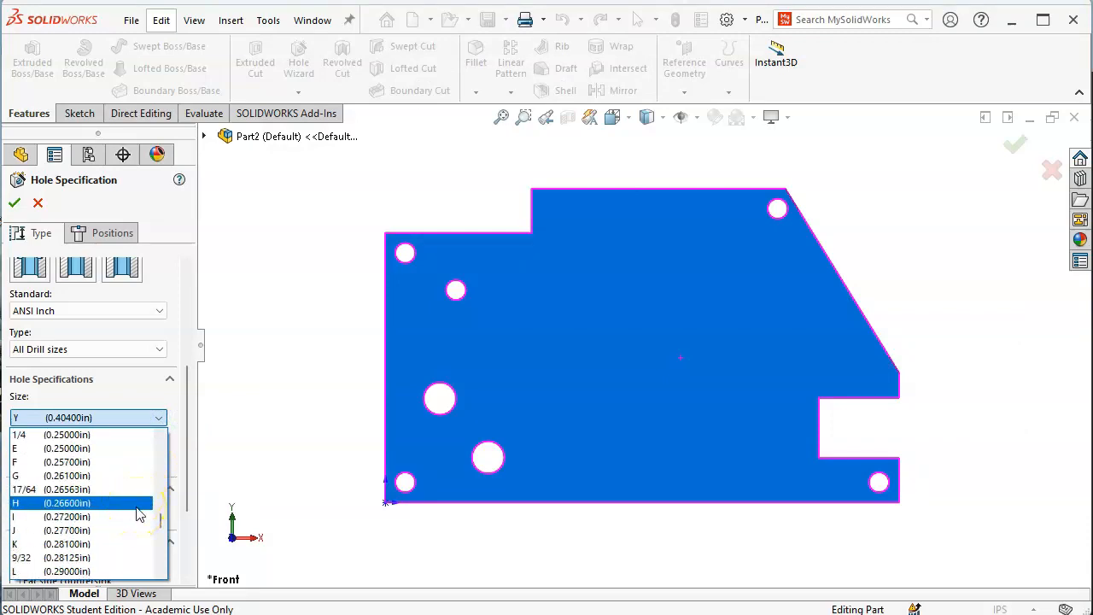
scroll(139, 513, down, 1)
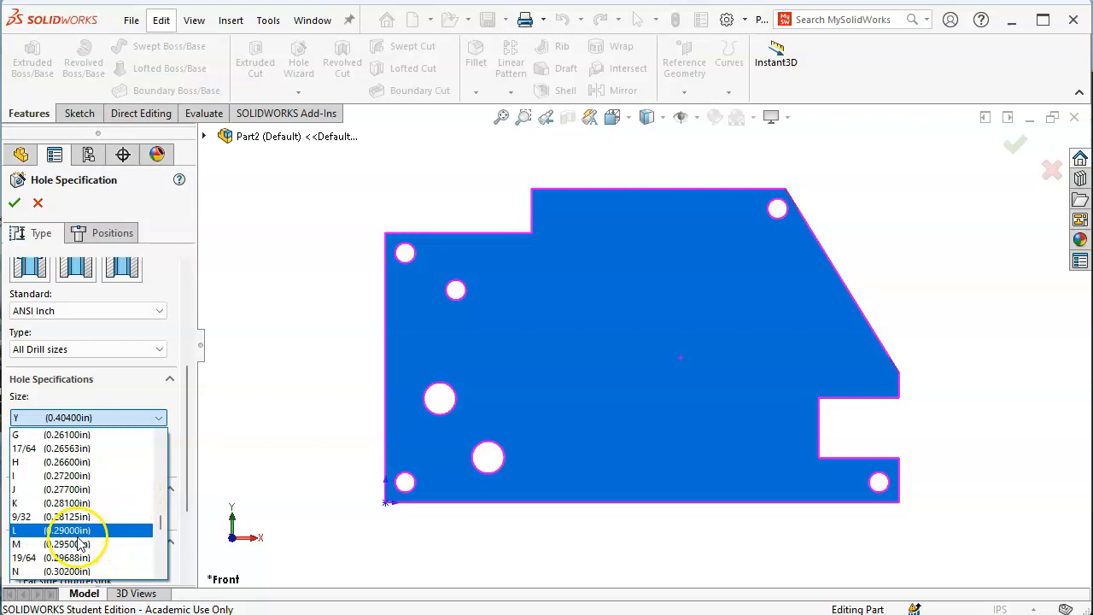
click(78, 534)
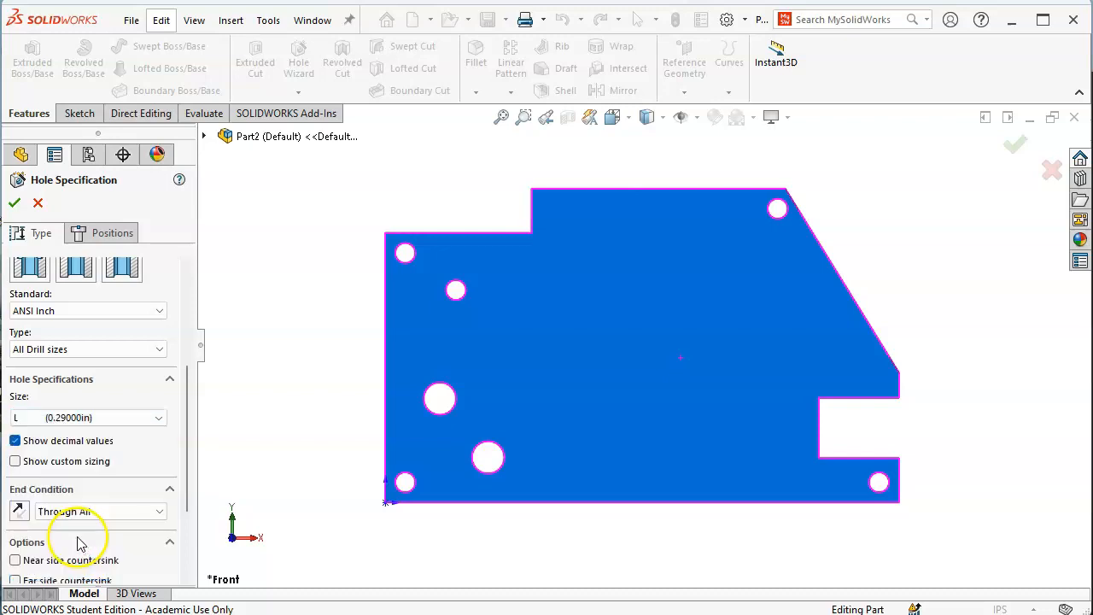
click(78, 235)
Place the hole centre point near C1's location, referring to the Figure P2-23 drawing
key(alt+Tab)
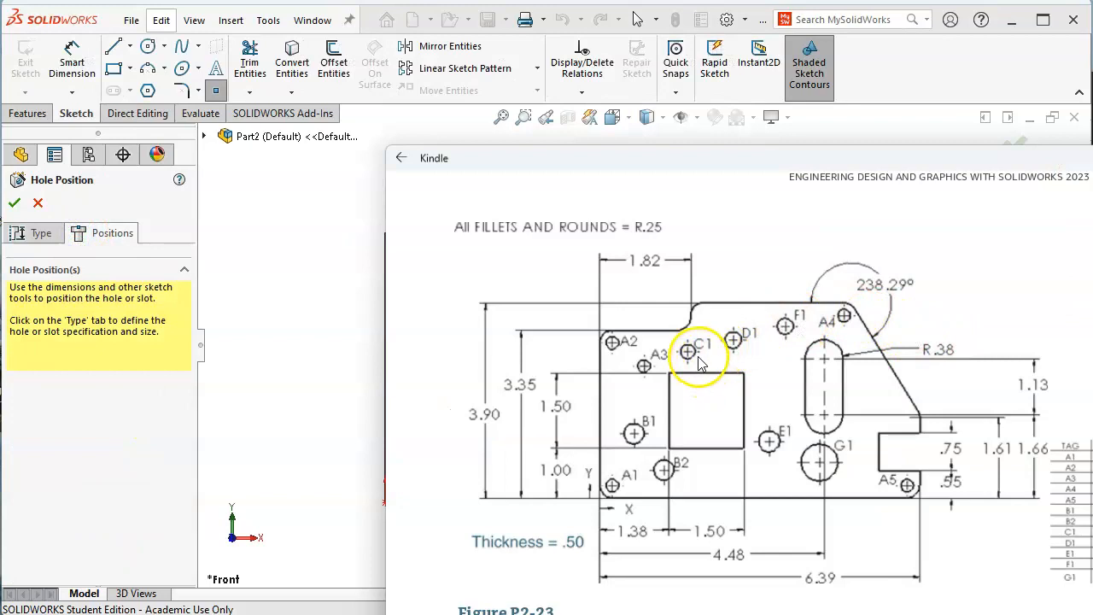
click(957, 68)
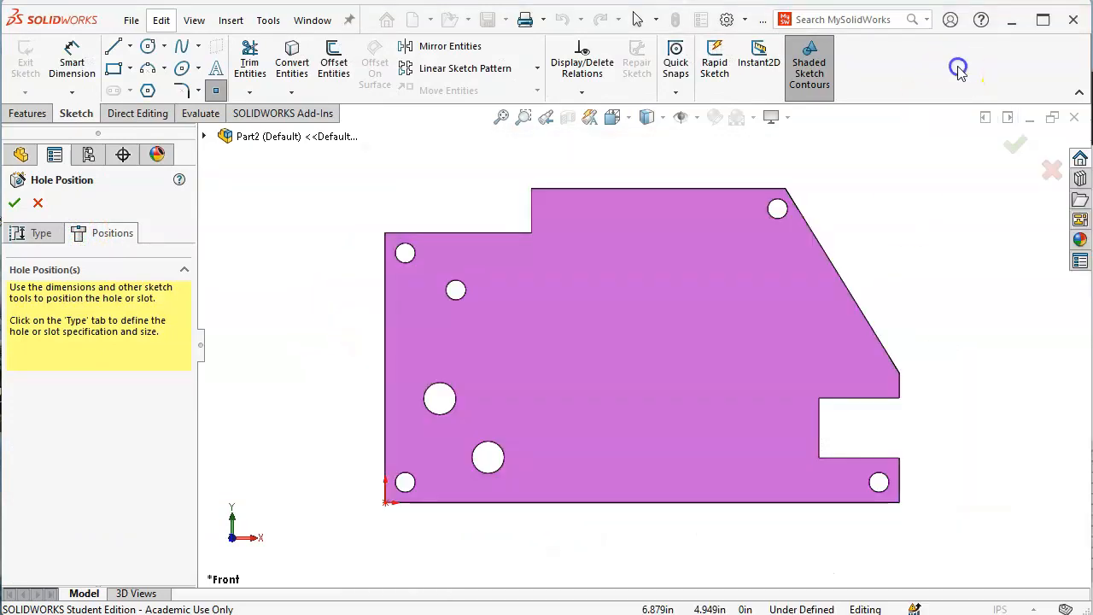
click(533, 294)
key(alt+Tab)
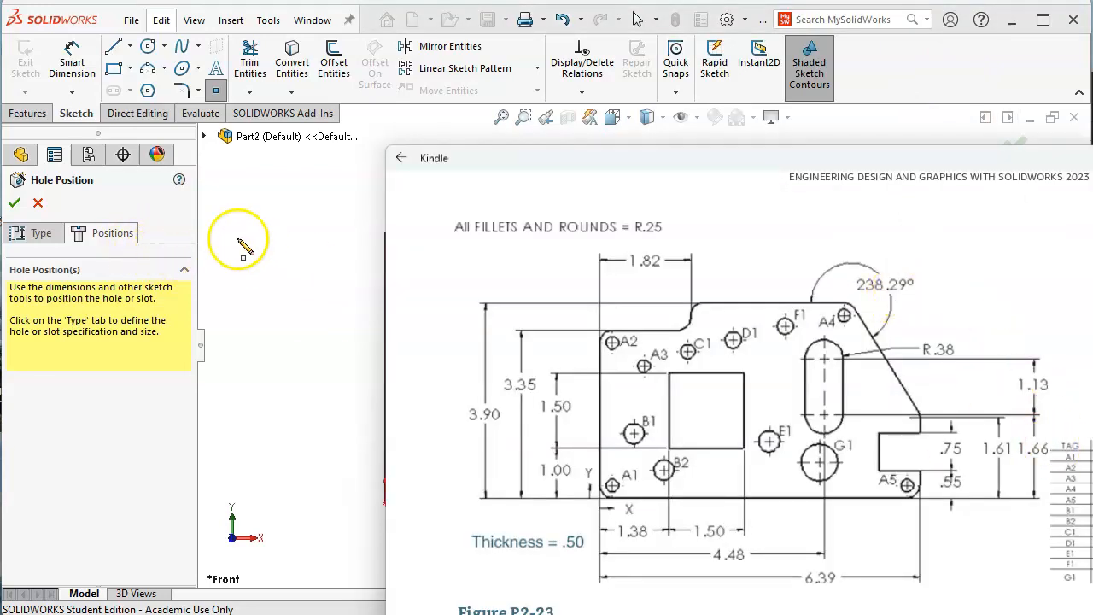
click(72, 62)
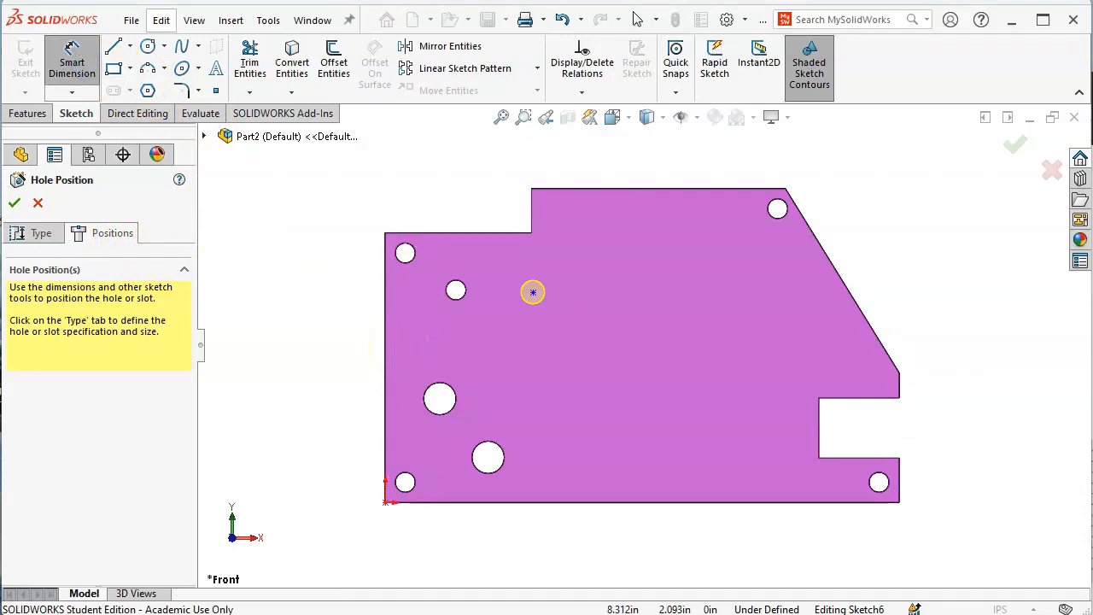
key(alt+Tab)
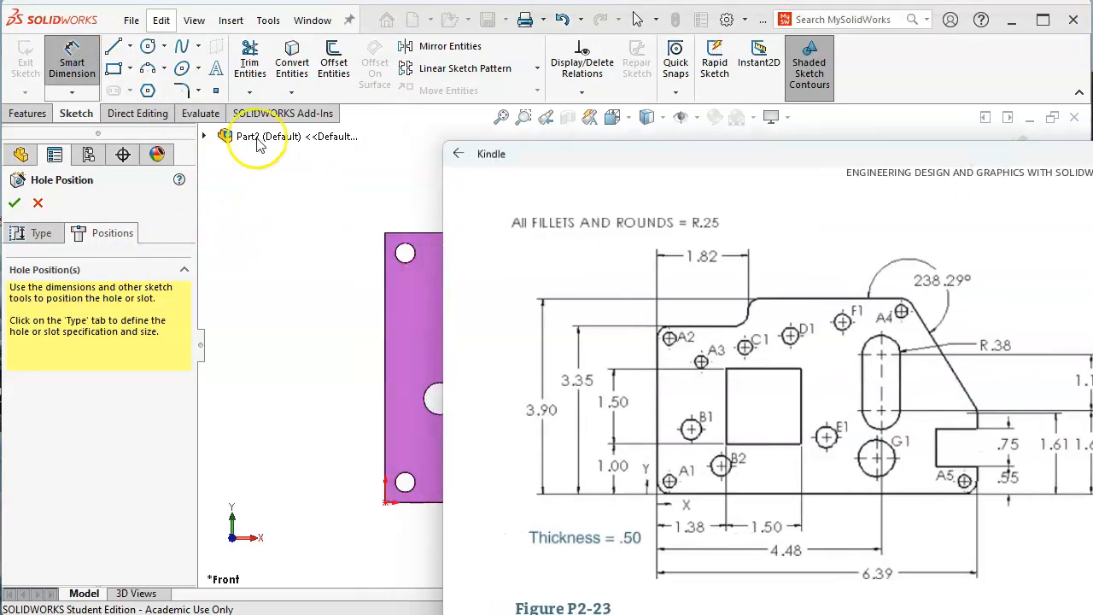
Dimension the hole centre 1.76 from the left edge and 2.92 from the bottom
click(389, 341)
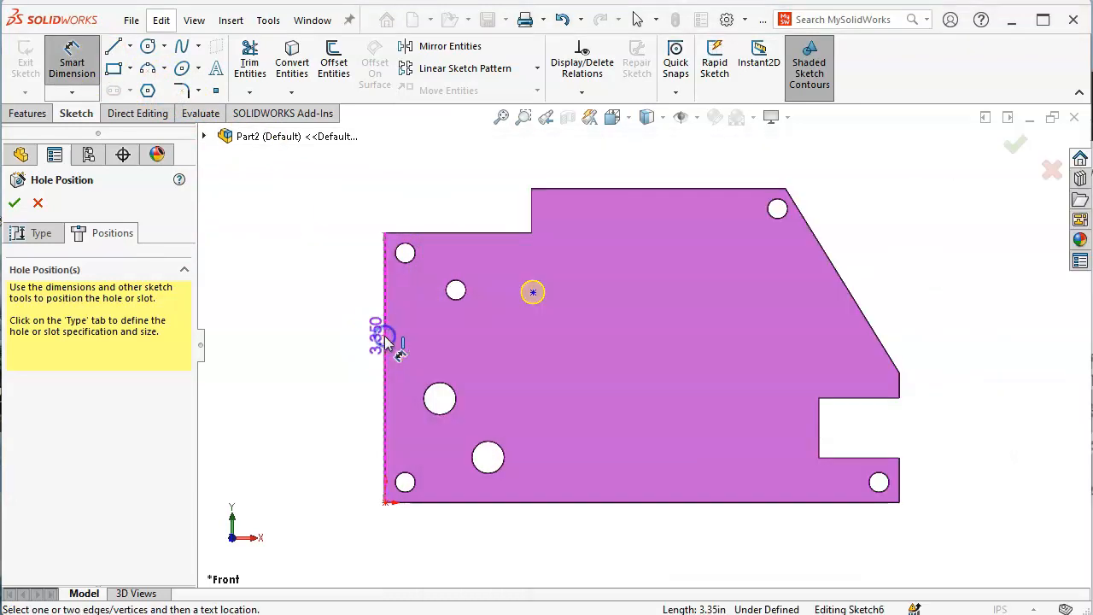
click(532, 293)
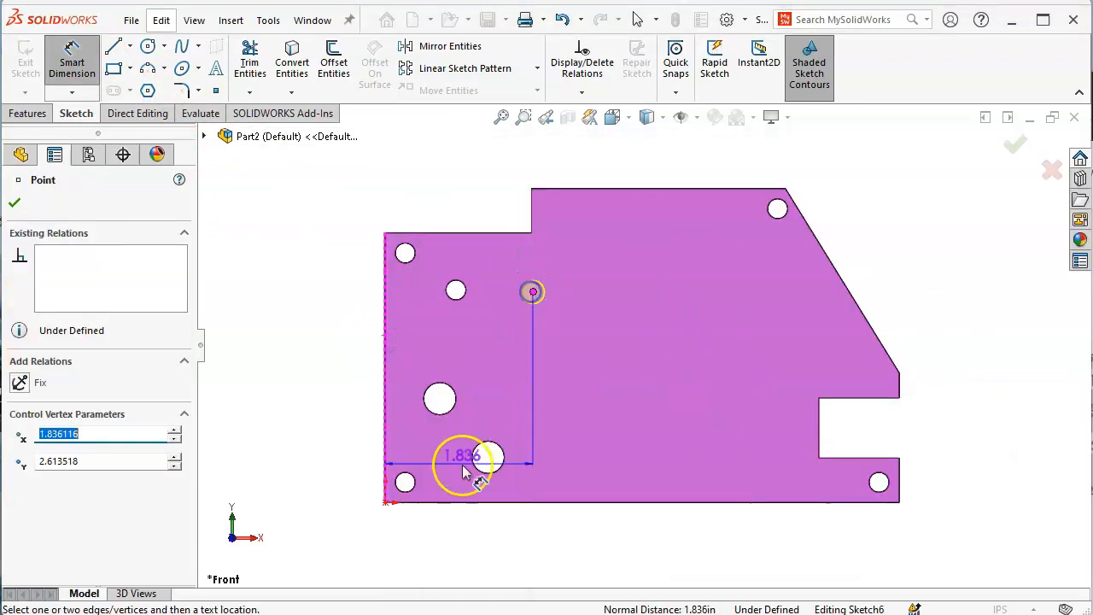
click(459, 533)
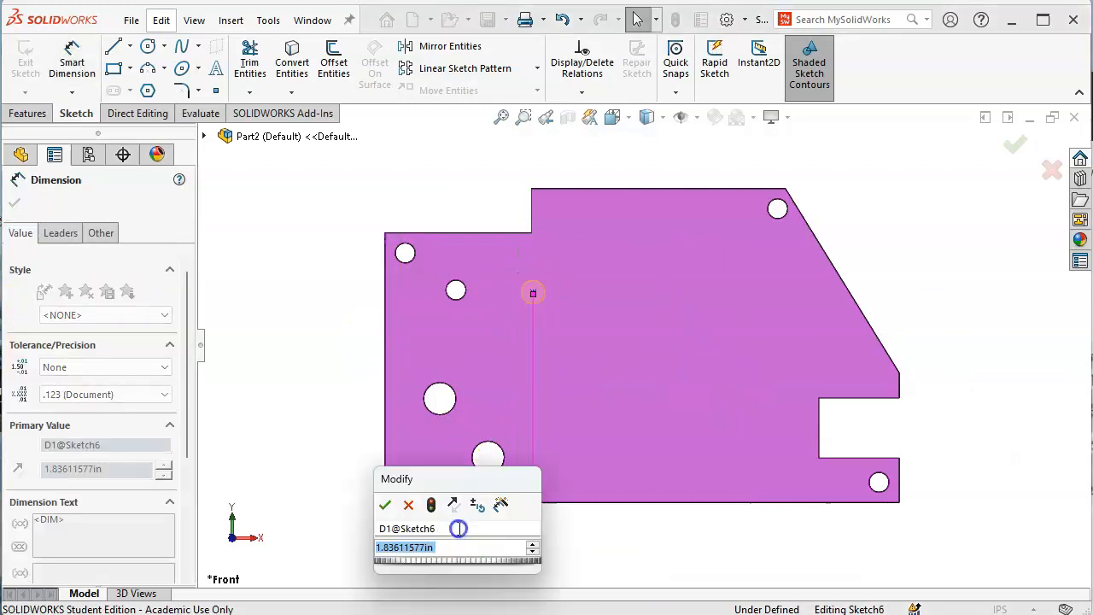
text(1.76)
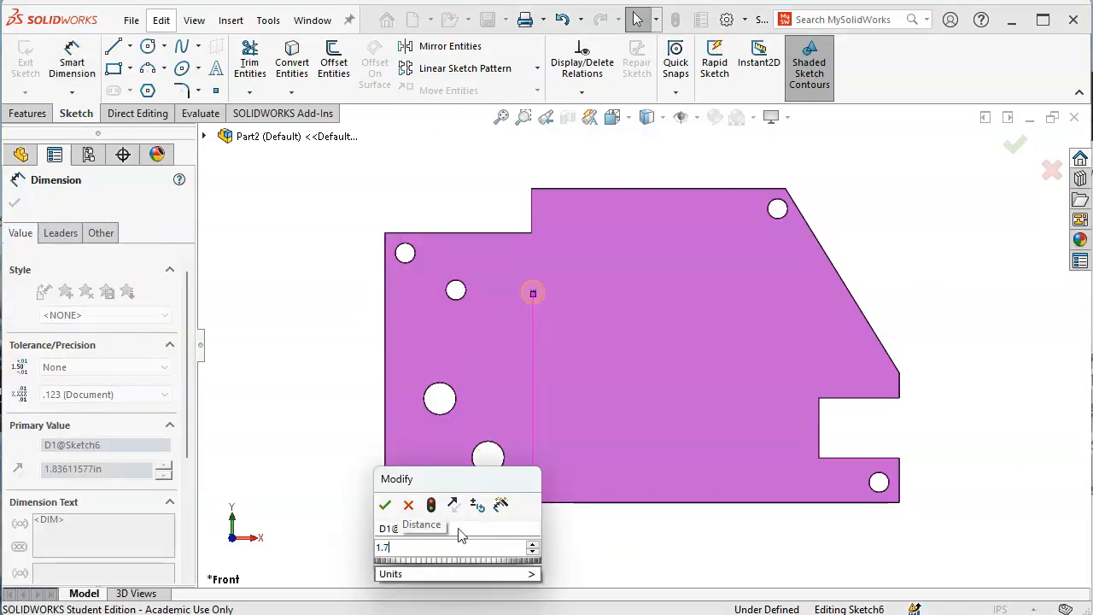
key(Return)
click(546, 502)
click(527, 292)
click(312, 349)
text(2.92)
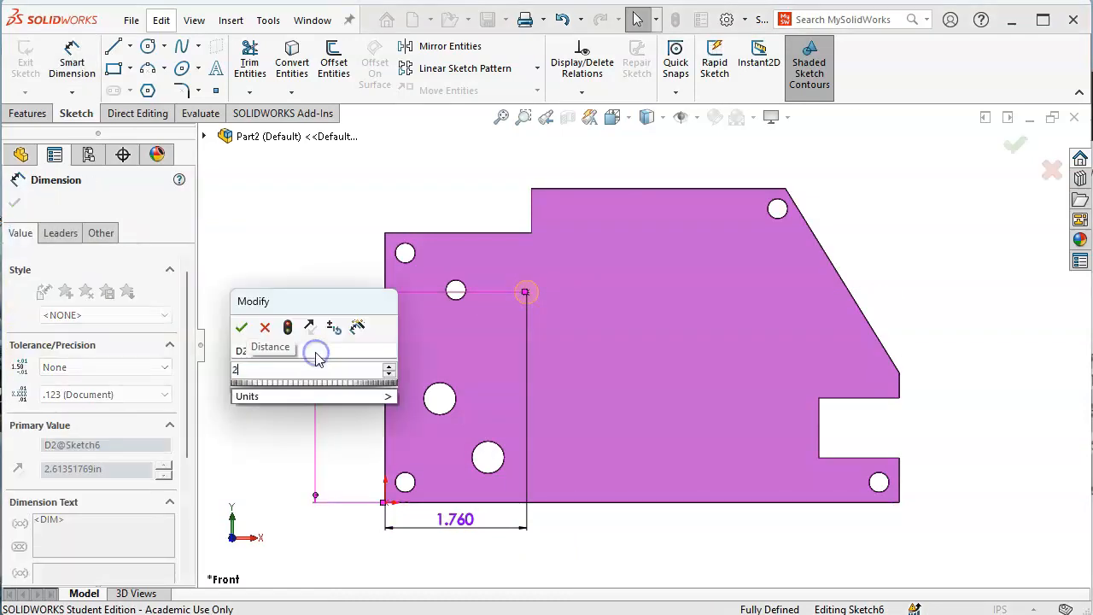
key(Return)
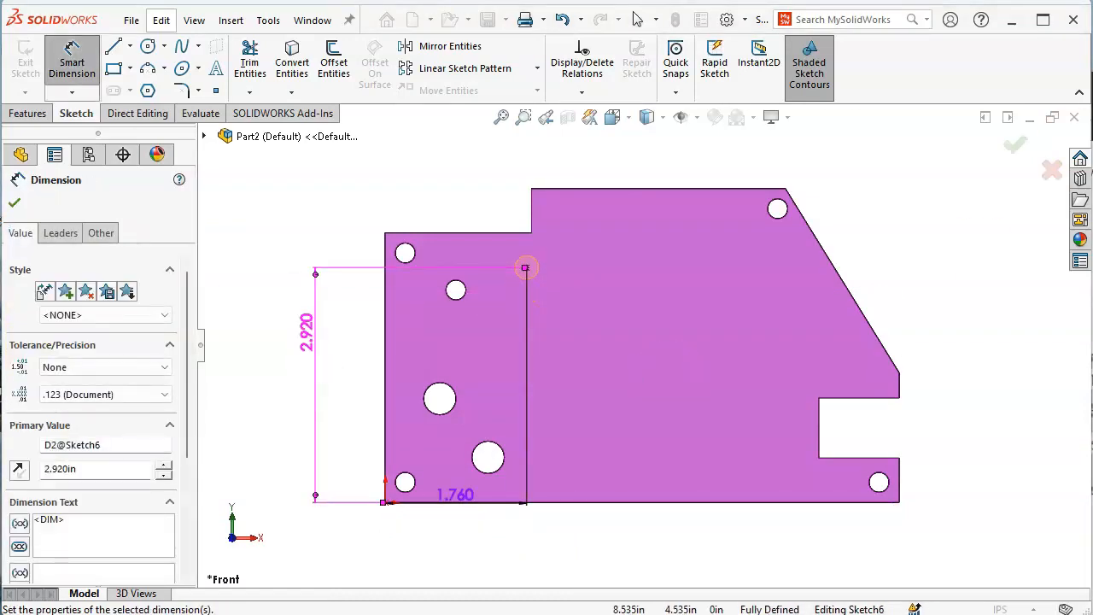
Verify C1 against the hole table and finish the L-size hole
key(alt+Tab)
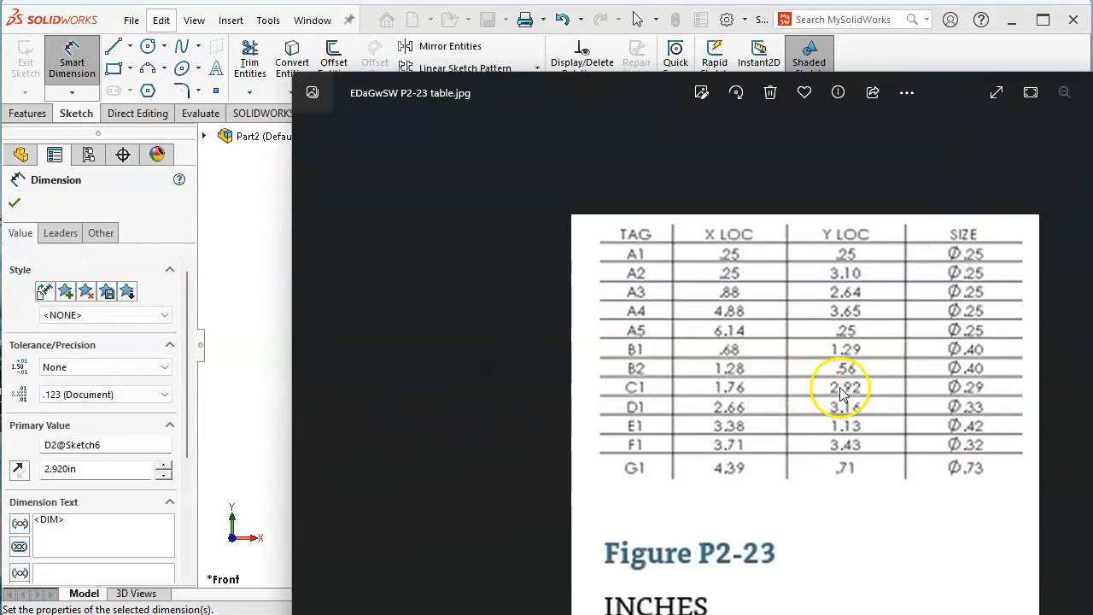
click(253, 263)
click(1013, 143)
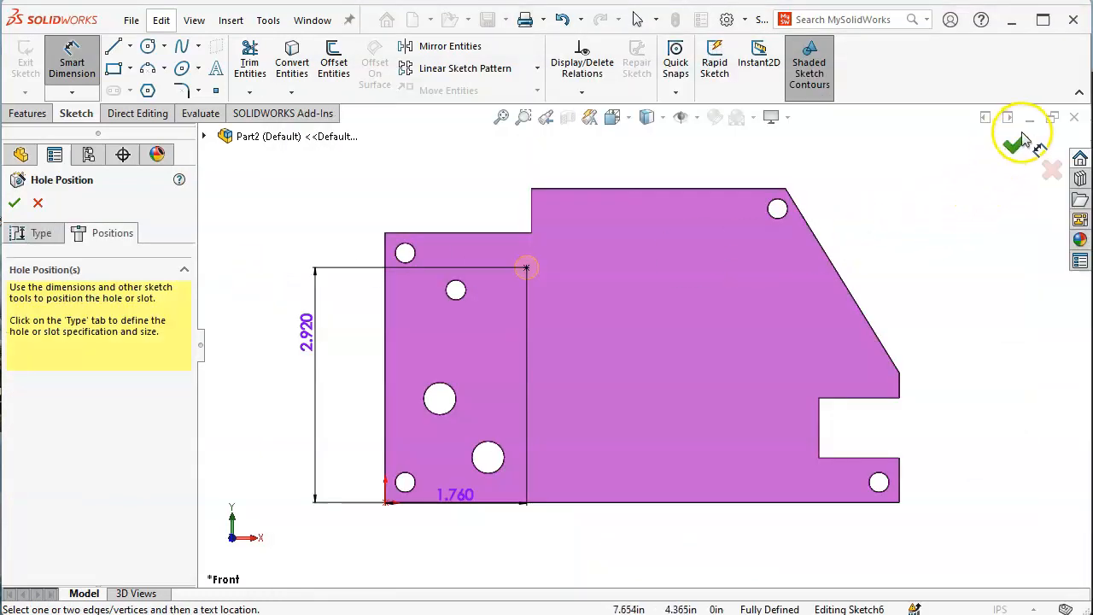
key(alt+Tab)
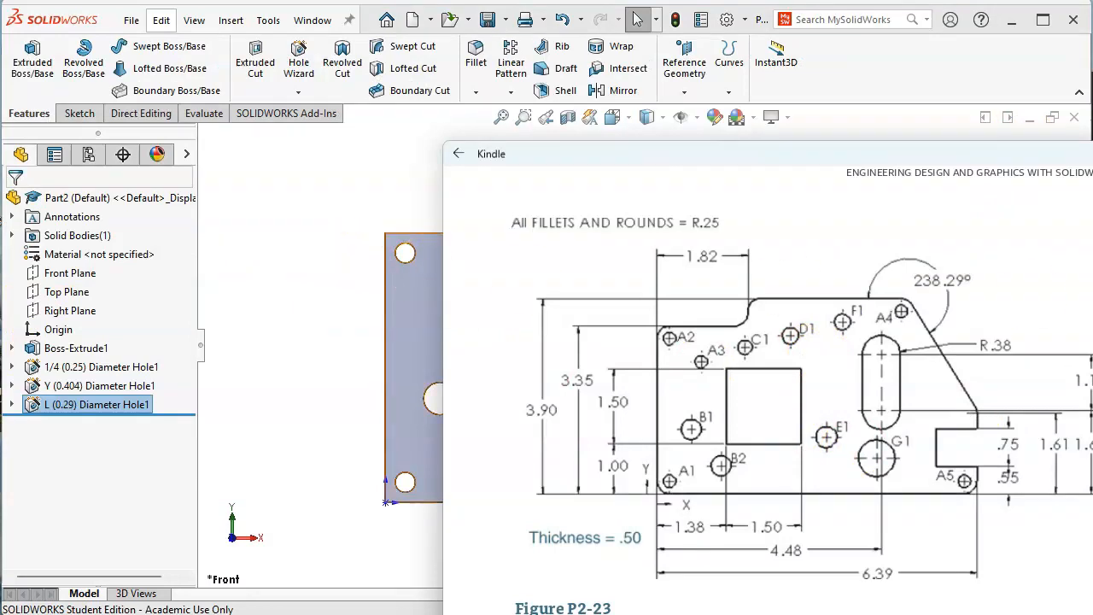
Start a new Hole Wizard hole on the plate's front face and open its drill-size list
key(alt+Tab)
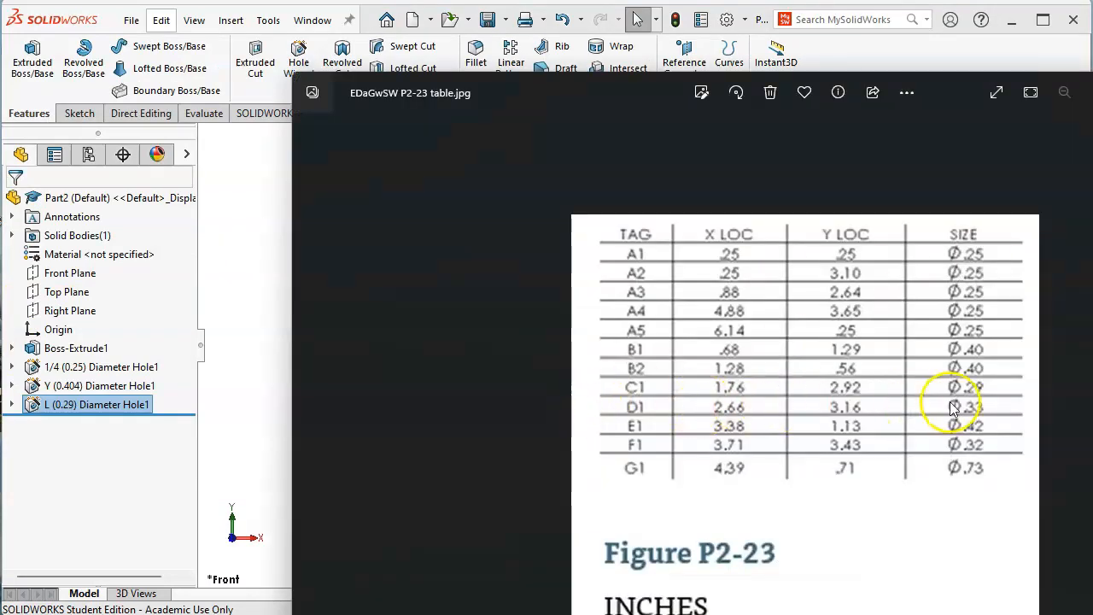
click(267, 264)
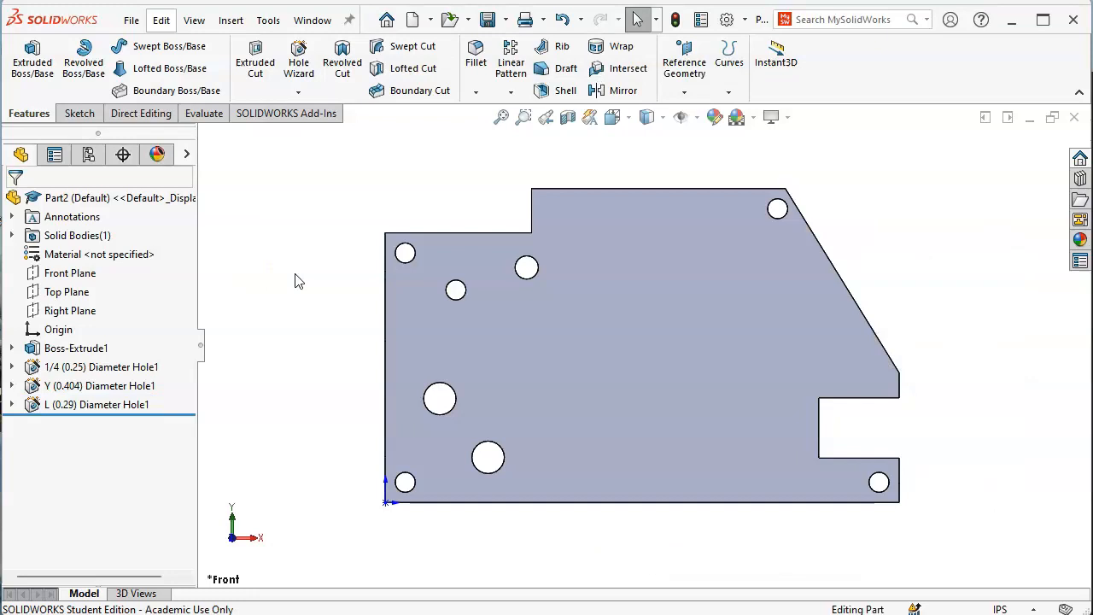
click(533, 344)
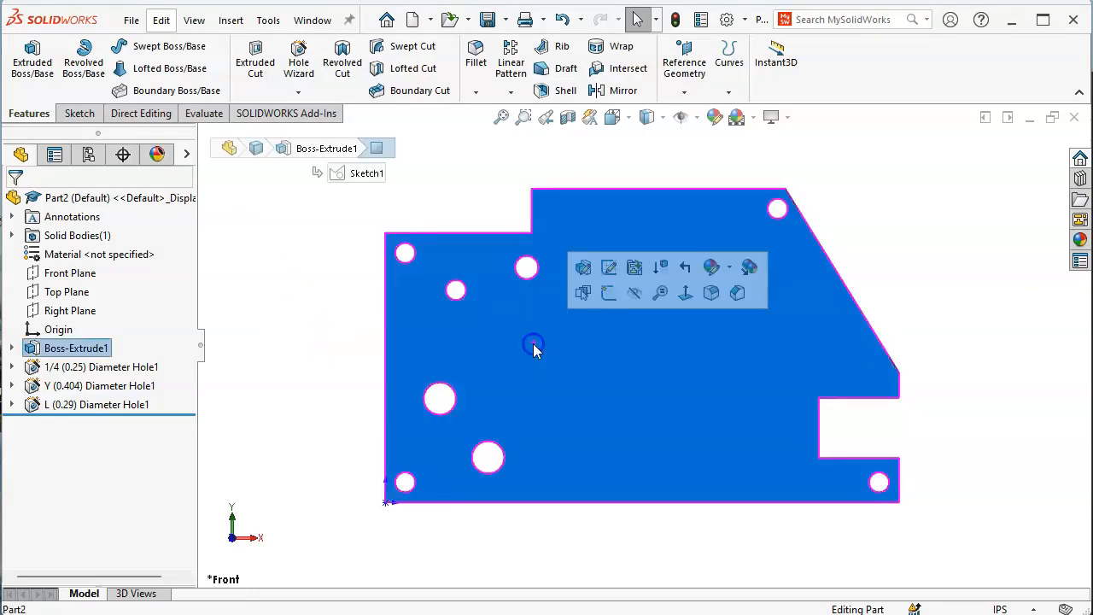
click(298, 62)
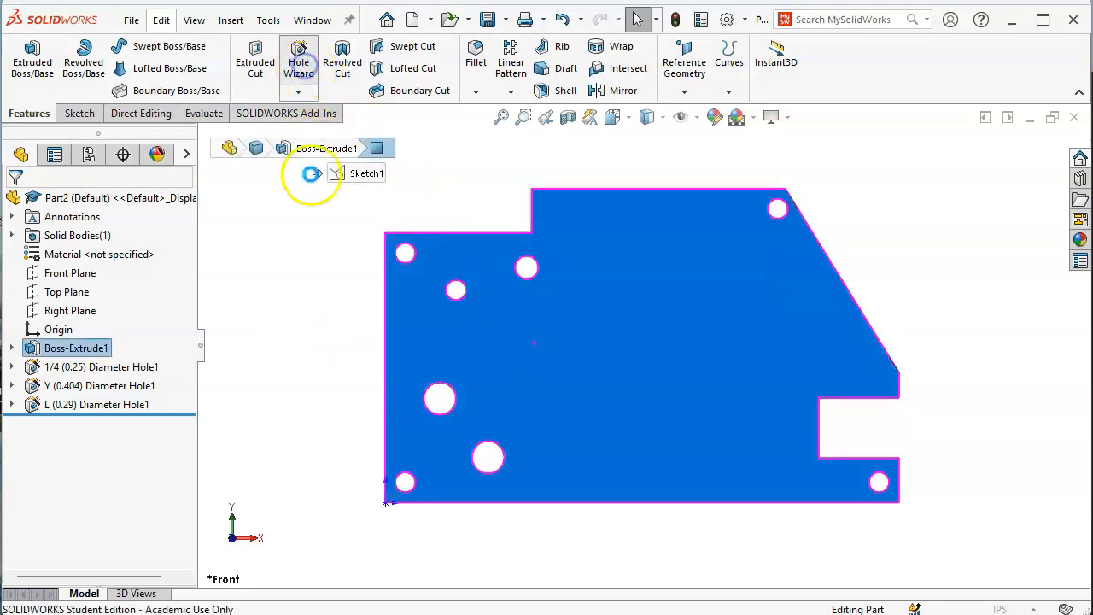
drag(190, 337, 188, 408)
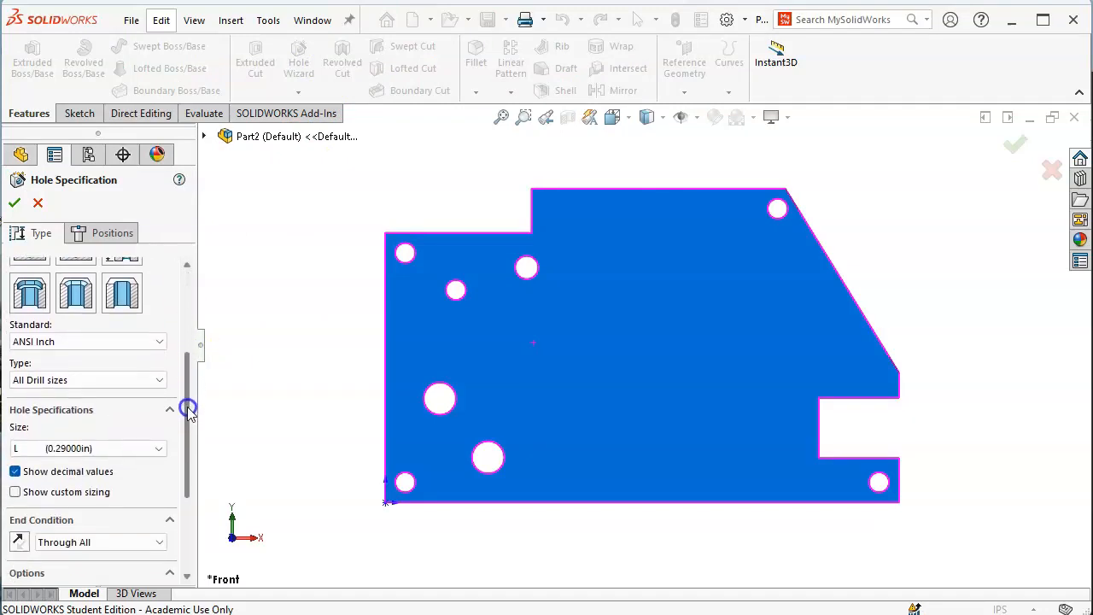
click(135, 448)
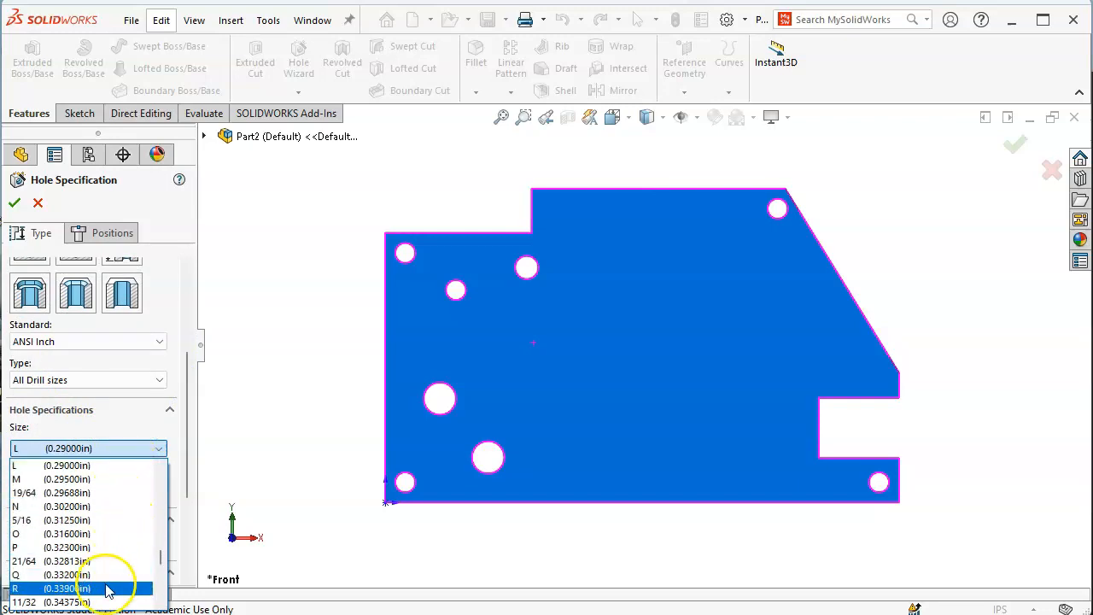
scroll(105, 576, down, 1)
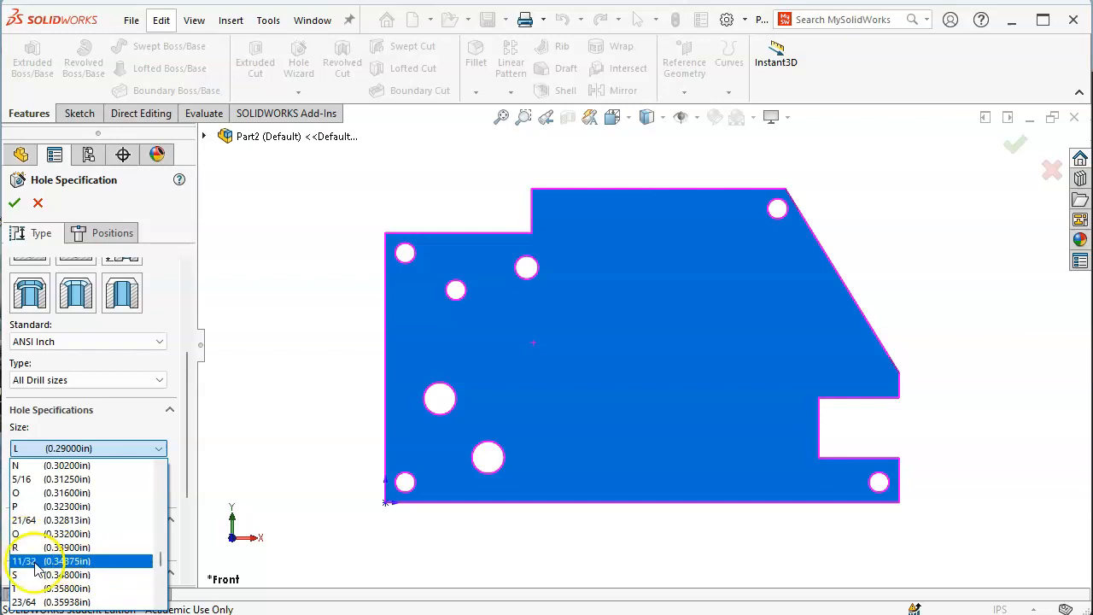
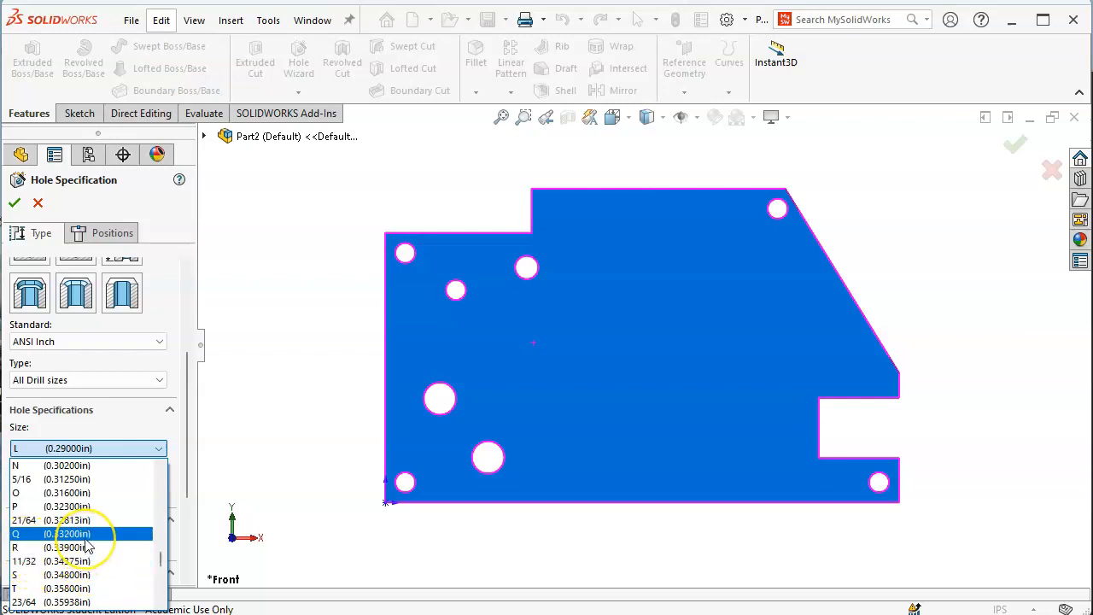
Set the hole to drill size Q (0.33200in) and bring up the reference drawing photo
click(85, 536)
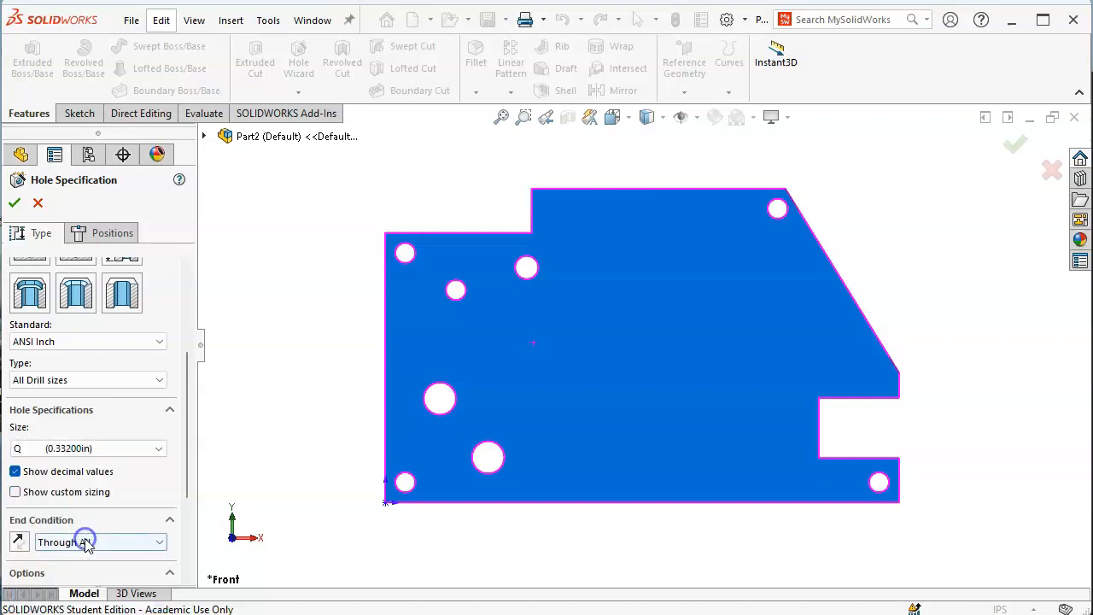
key(alt+Tab)
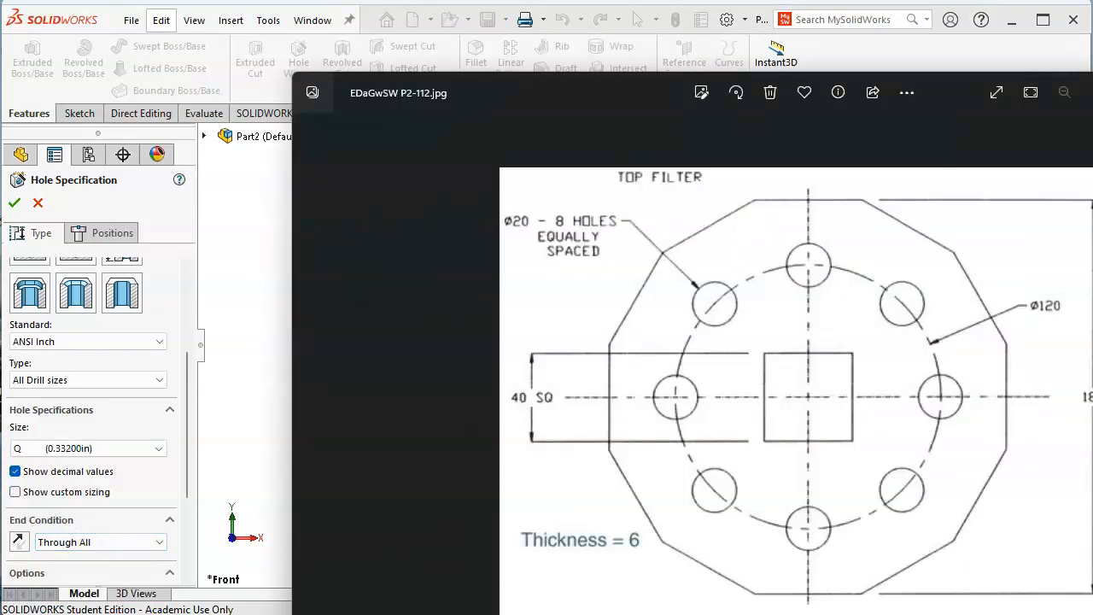
Check the Figure P2-23 hole table in Photos, then go back to the plate model
scroll(540, 473, up, 1)
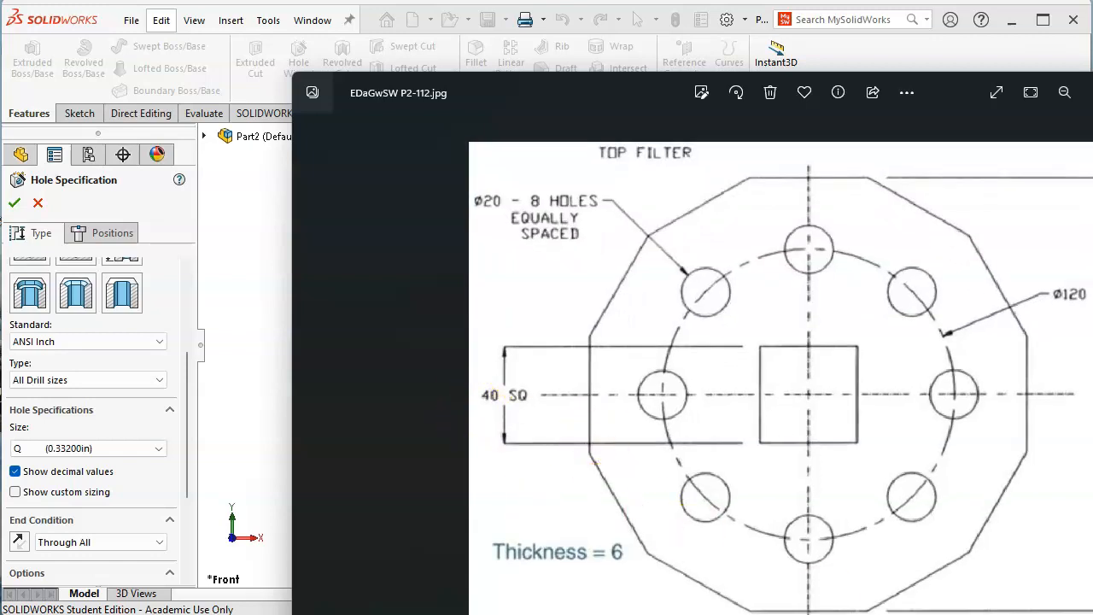
key(Right)
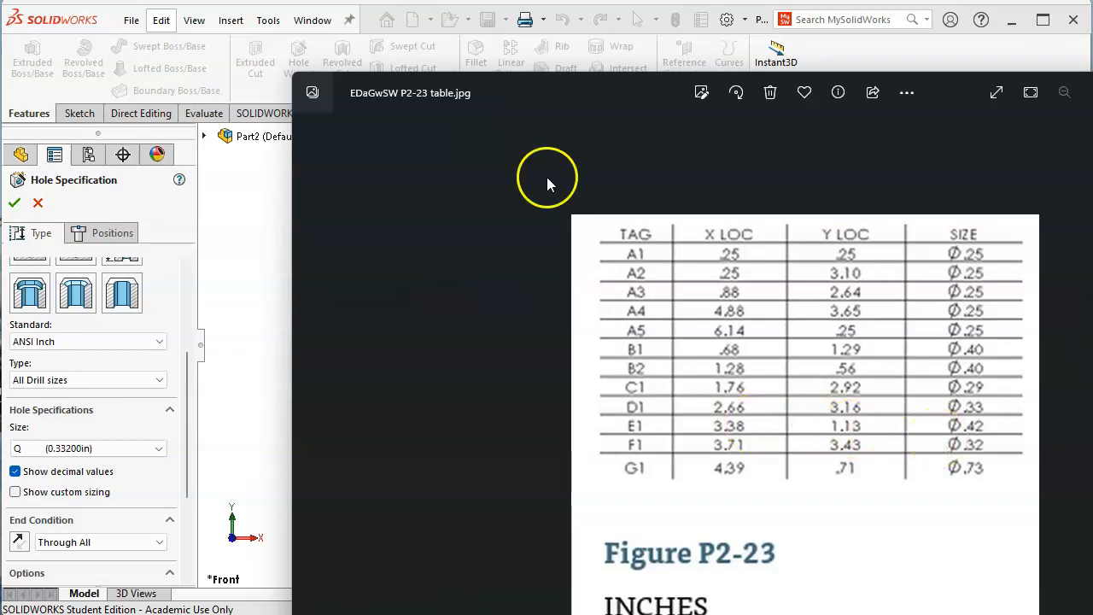
click(254, 193)
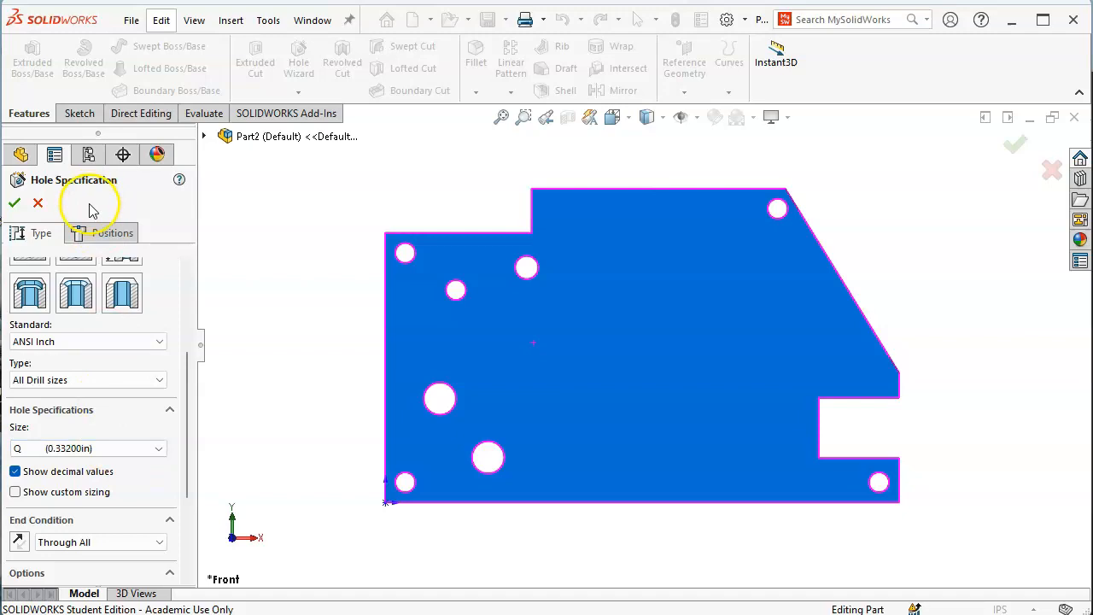
Place the Q (0.332) hole centre near the plate's upper middle and create Hole1
click(101, 233)
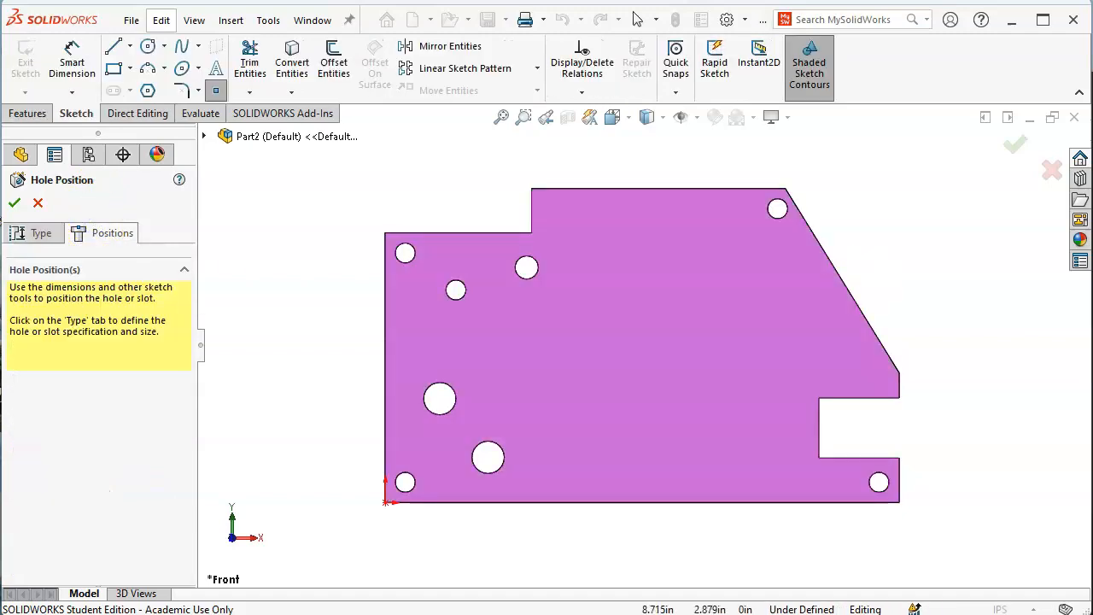
key(alt+Tab)
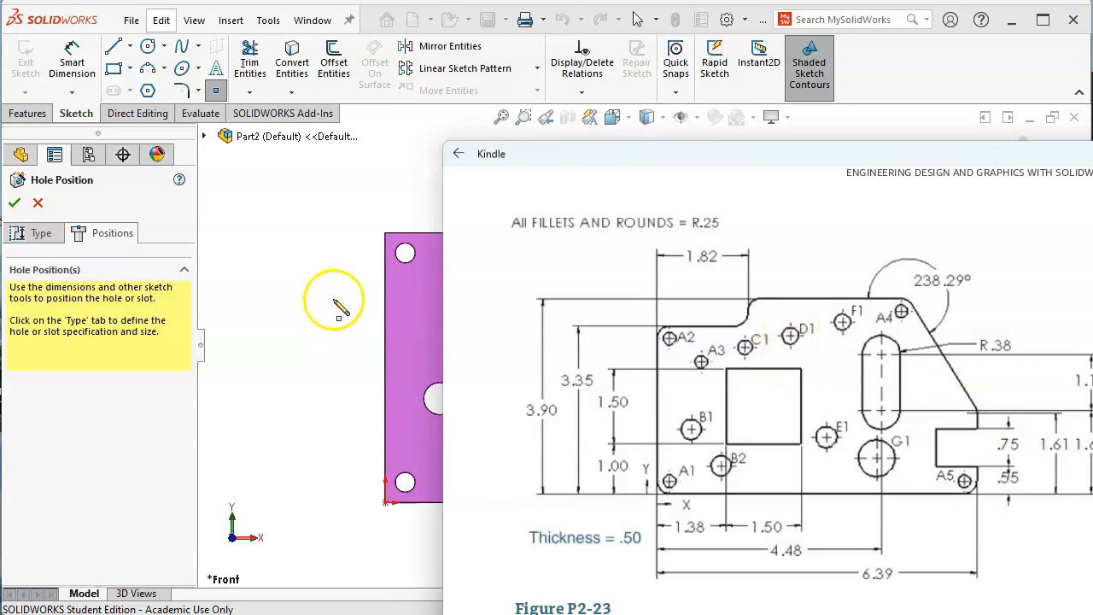
click(905, 81)
click(580, 261)
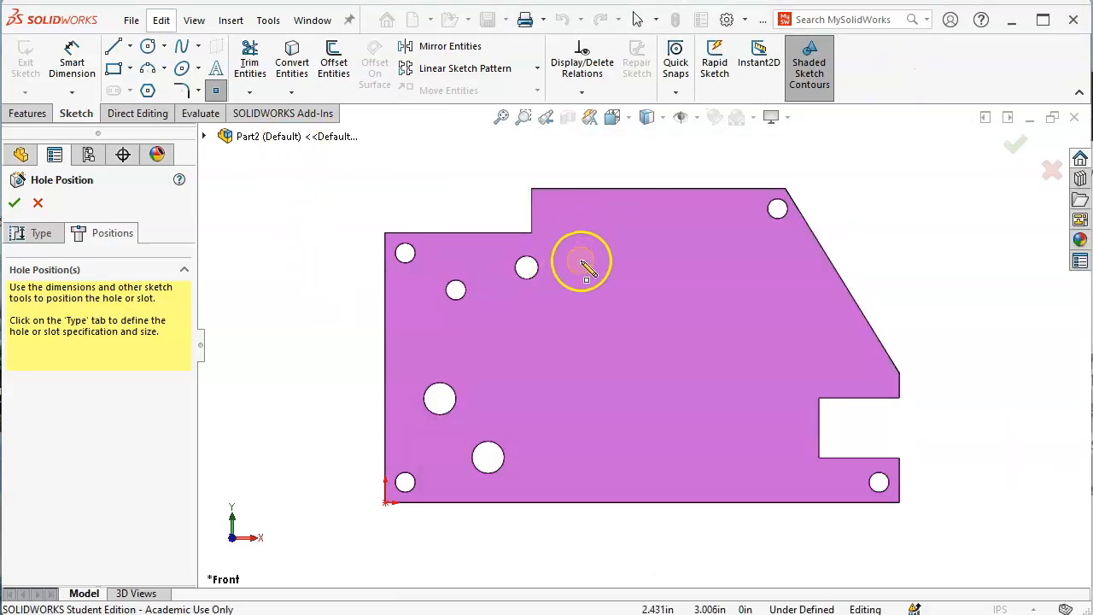
click(602, 260)
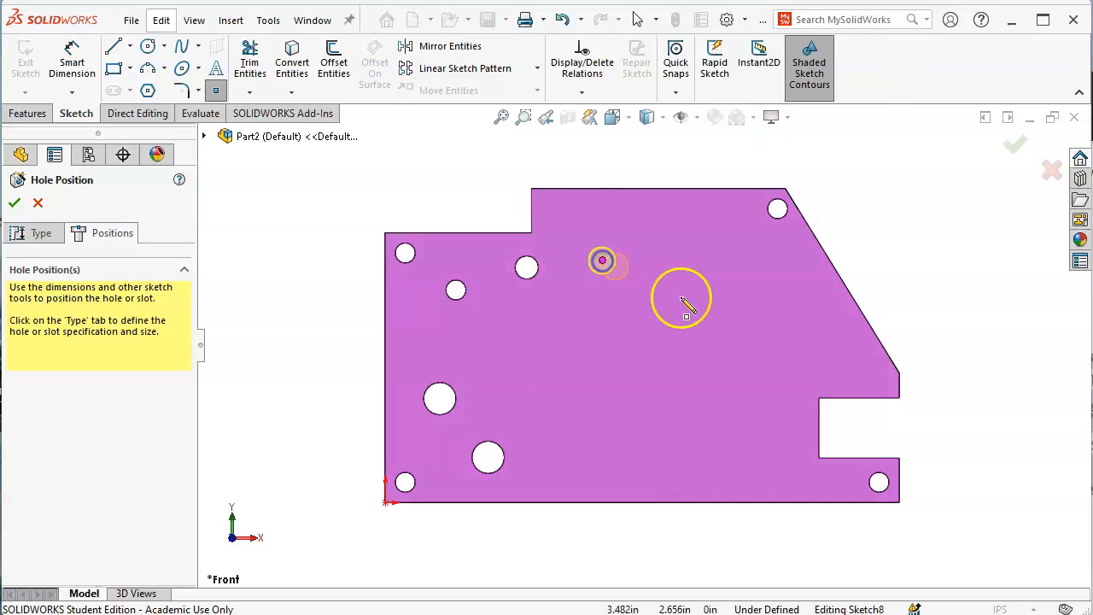
click(14, 203)
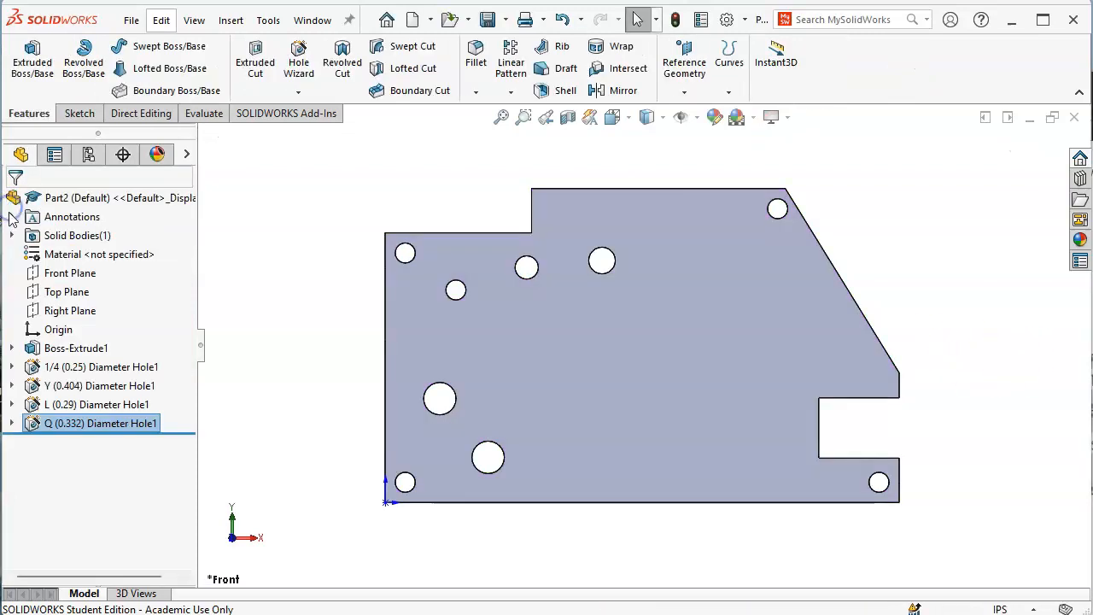
Expand the Q hole feature and inspect its Sketch8 and Sketch9 on the orbited plate
click(28, 425)
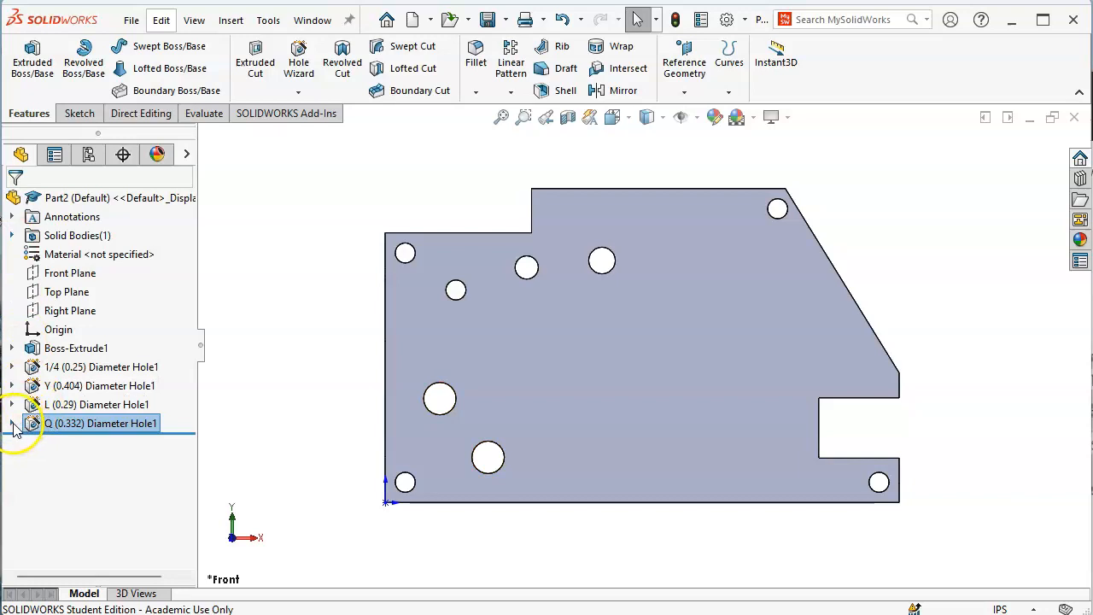
key(alt+Tab)
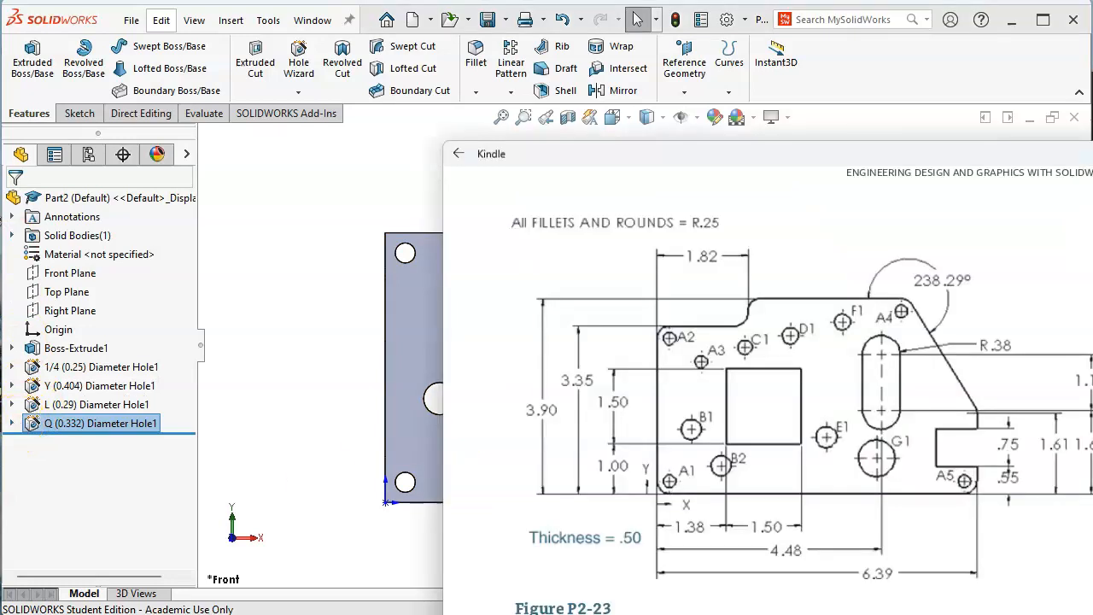
click(12, 423)
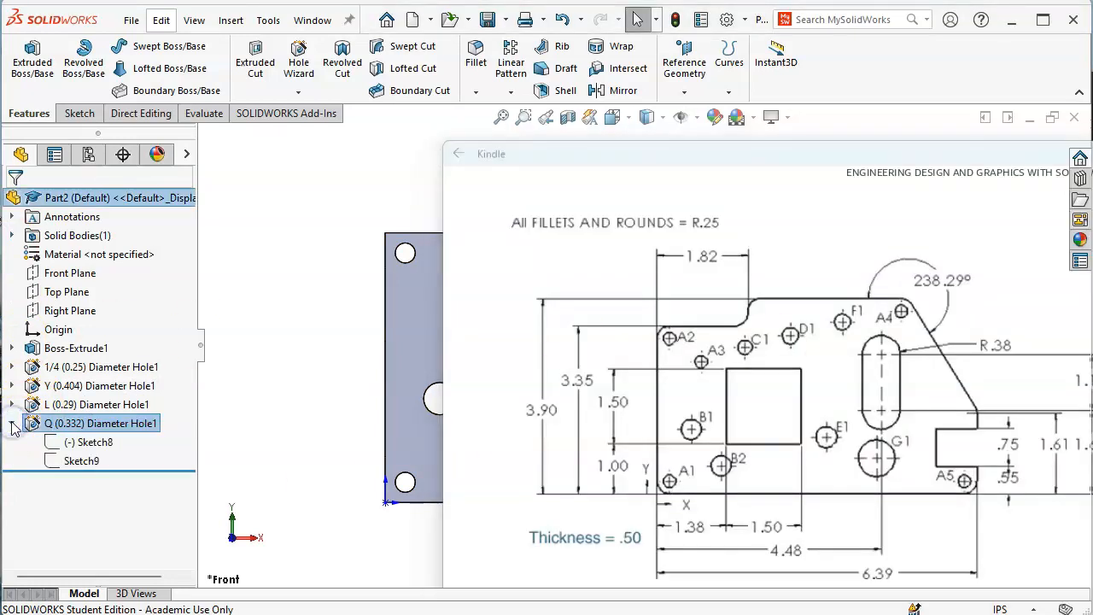
click(89, 443)
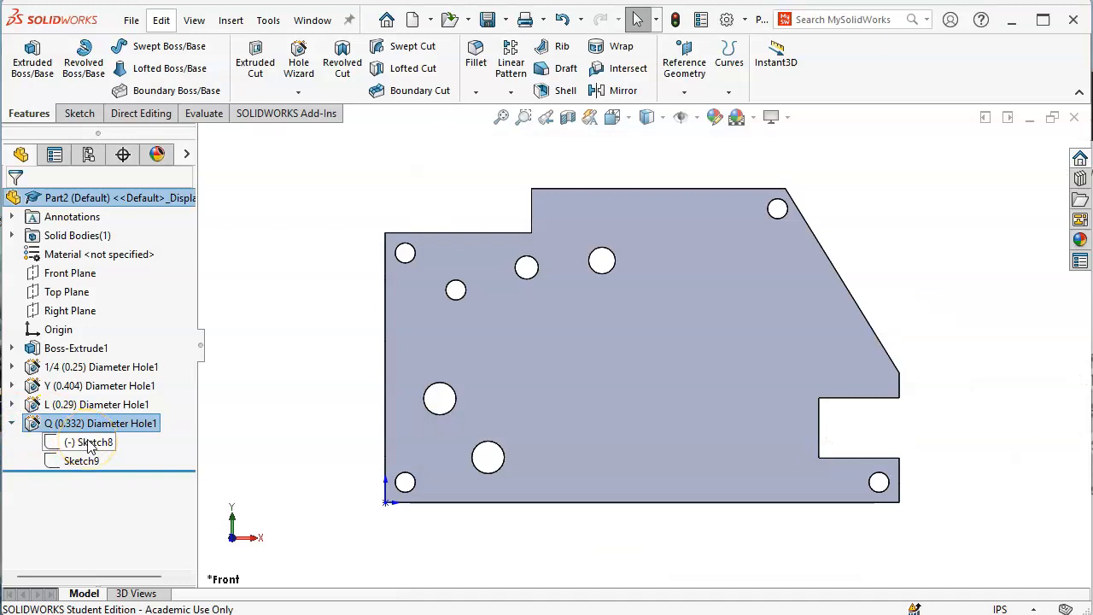
click(81, 461)
mouse_move(649, 478)
middle_down()
mouse_move(606, 265)
mouse_move(683, 282)
middle_up()
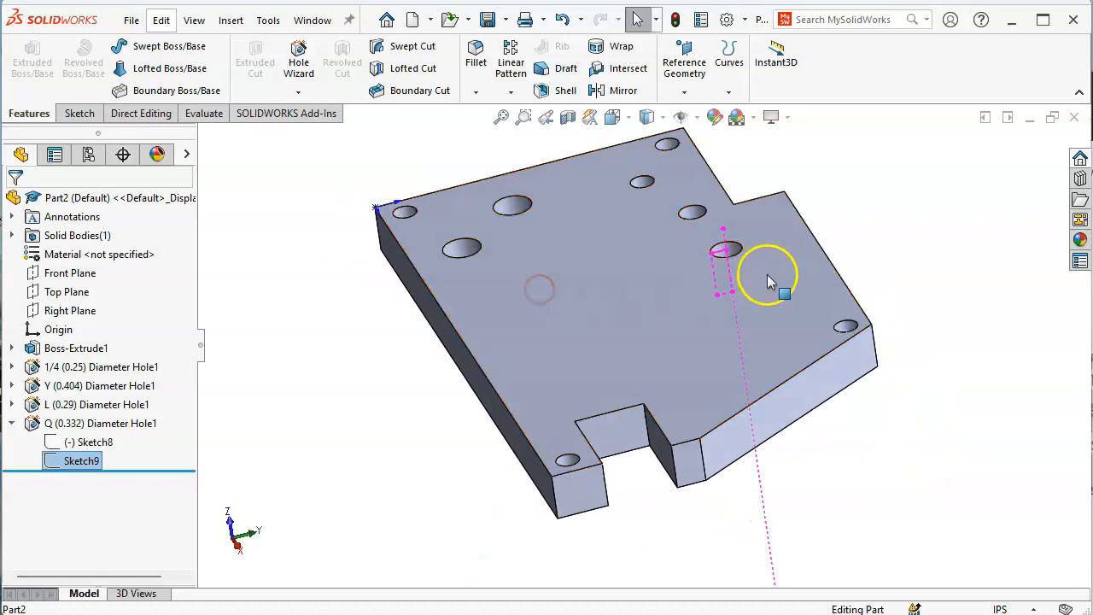
scroll(752, 277, down, 3)
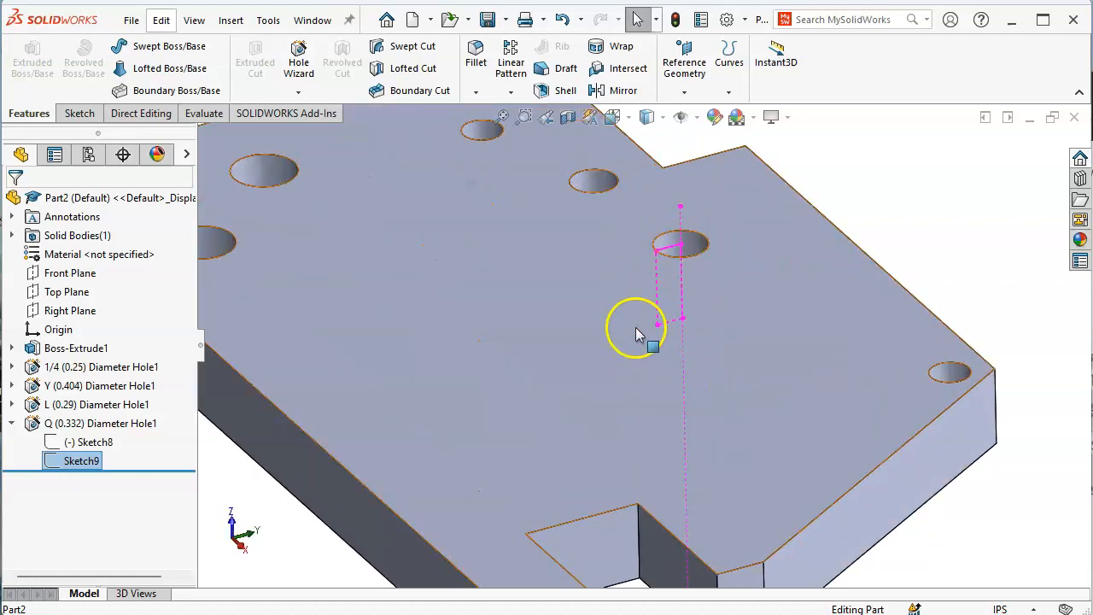
scroll(642, 329, up, 3)
middle_drag(640, 317, 466, 449)
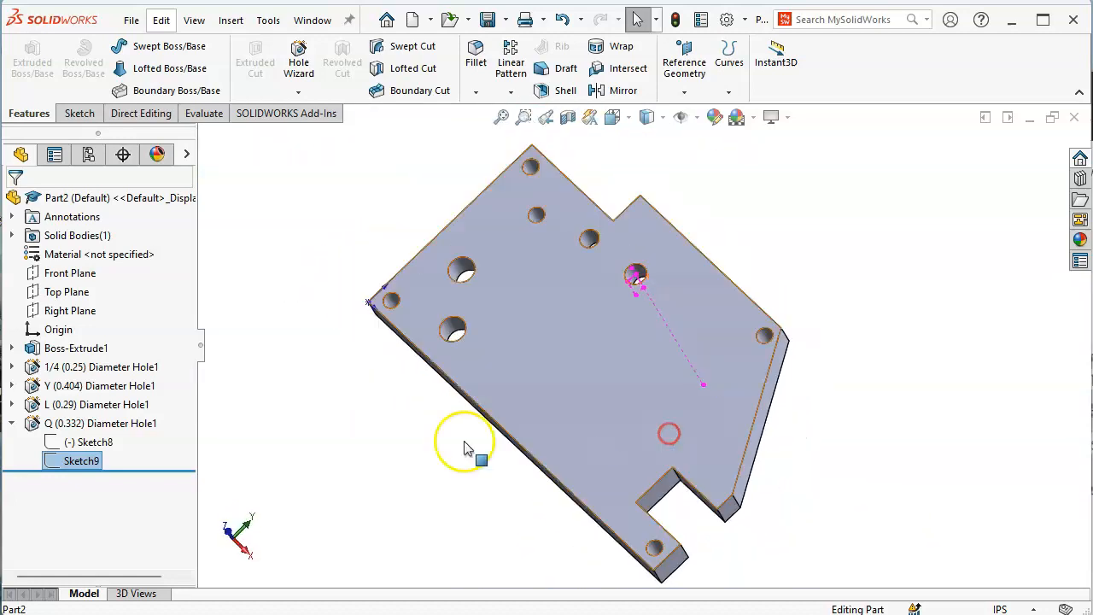
Reopen the Q (0.332) Diameter Hole1 with Edit Feature
click(92, 443)
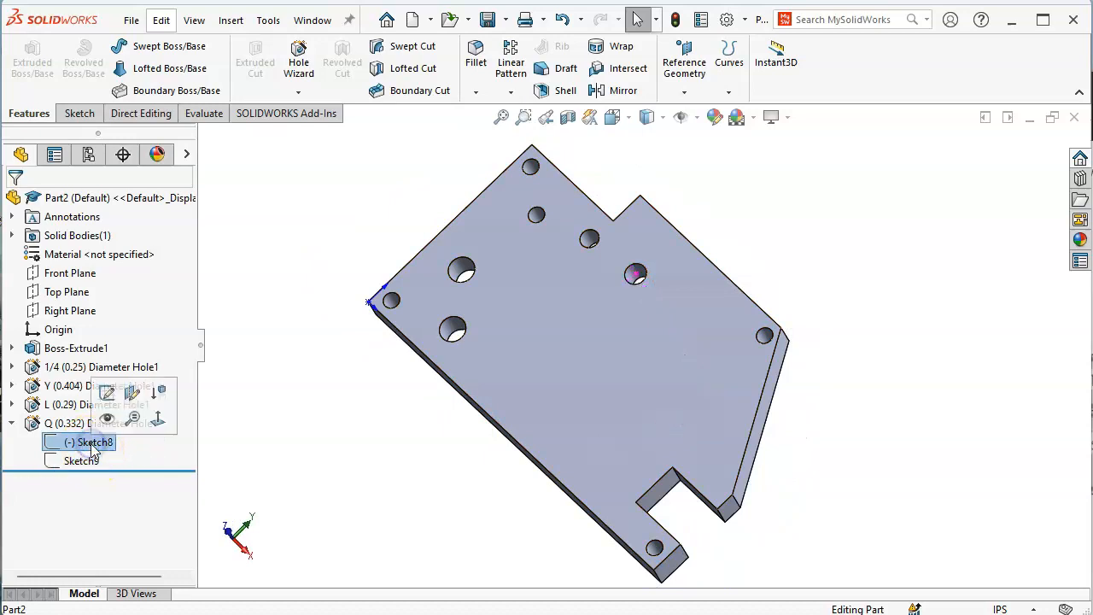
click(47, 427)
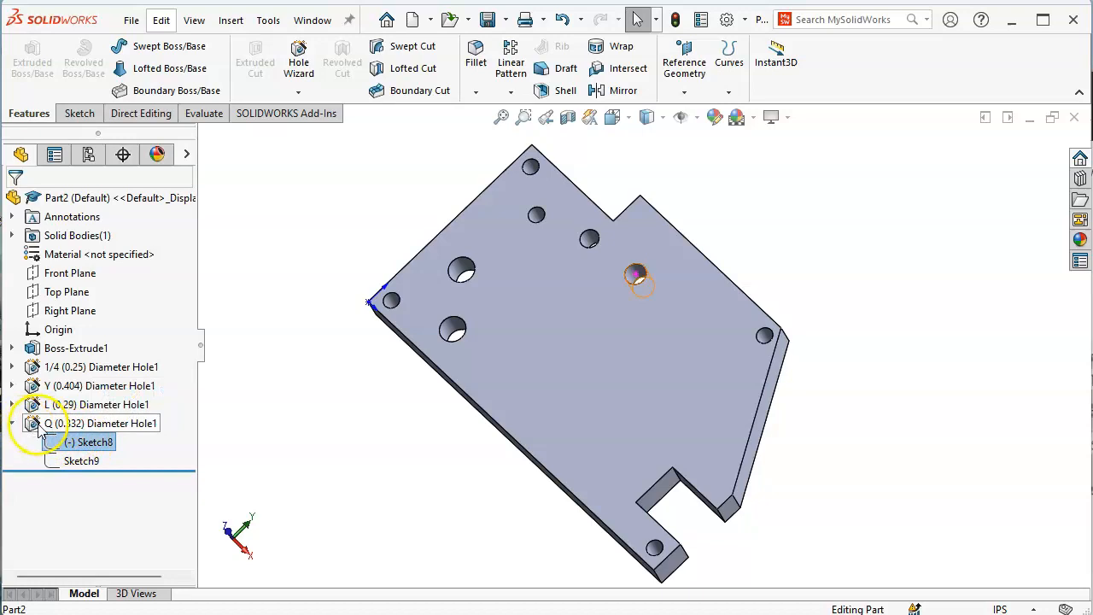
right_click(32, 426)
click(59, 376)
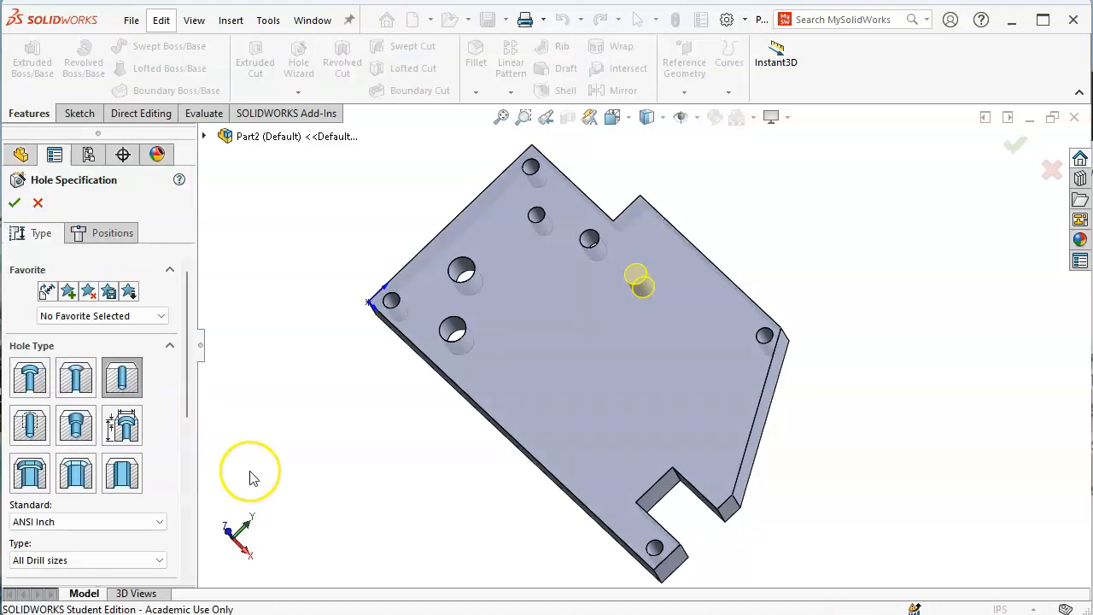
Dimension the Q hole centre 2.66 in from the plate's left edge
click(112, 234)
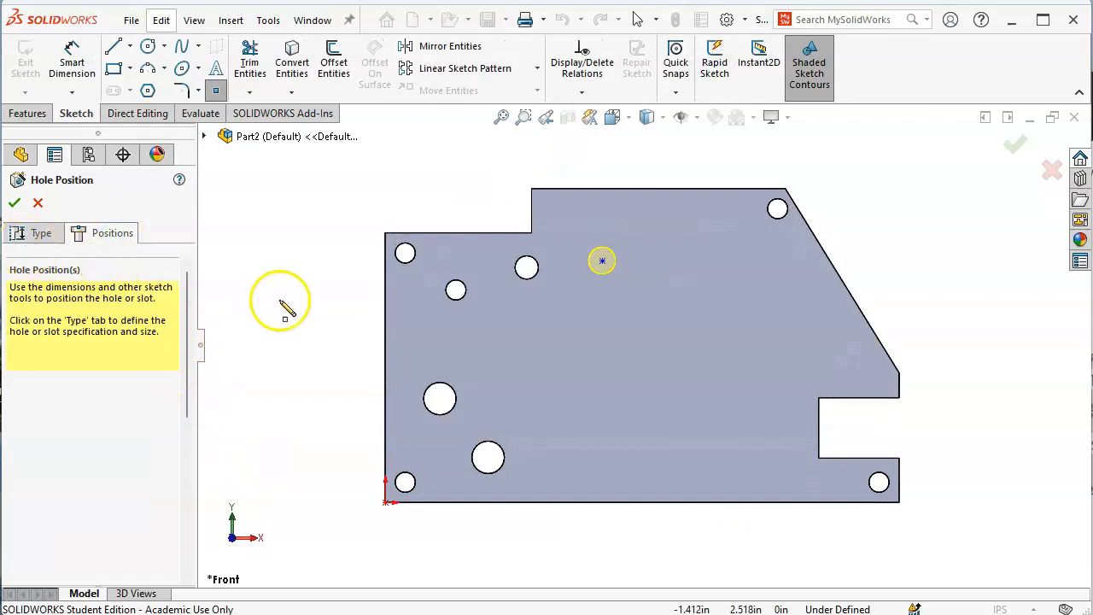
click(73, 53)
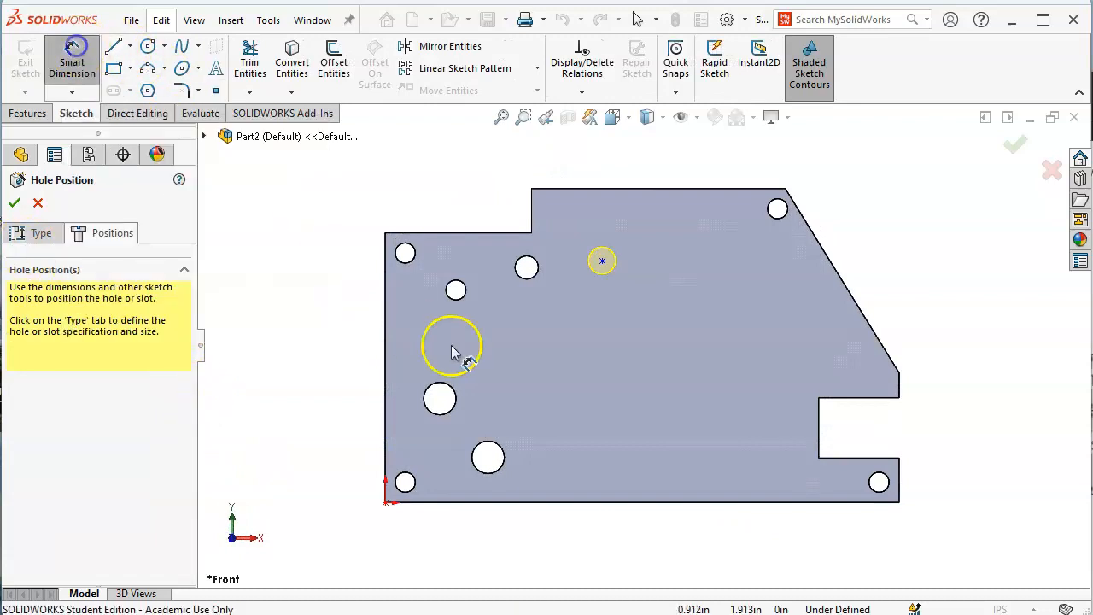
click(386, 364)
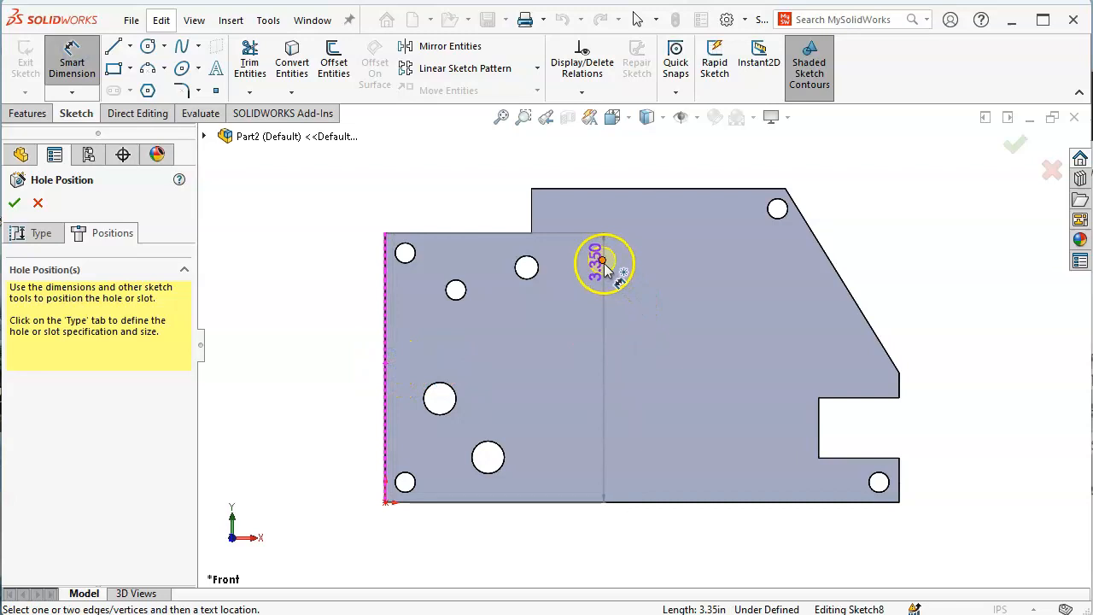
click(602, 260)
click(497, 520)
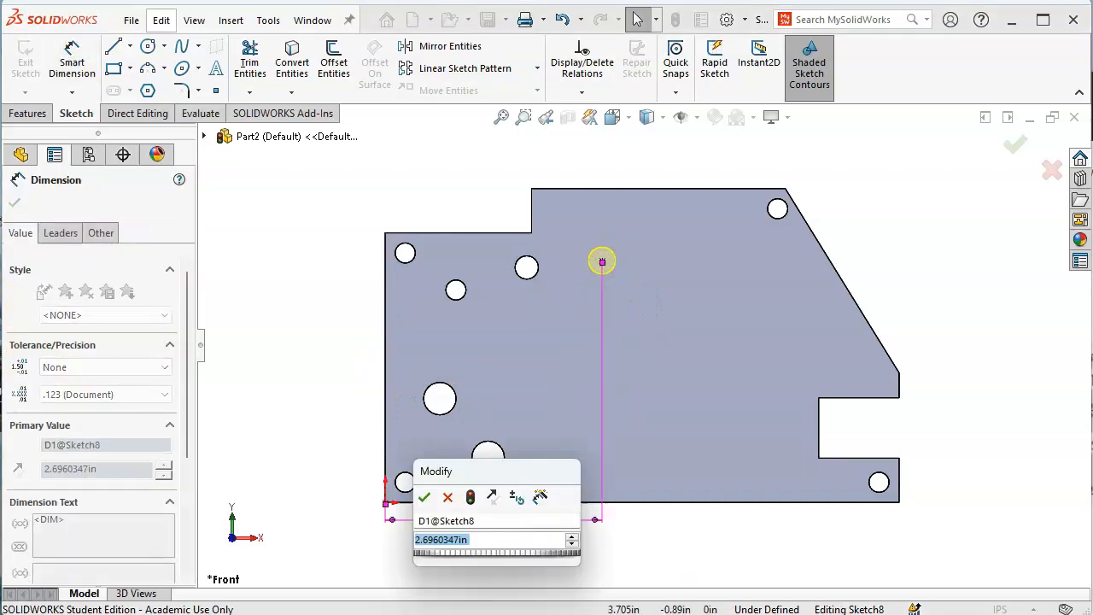
text(2.66)
key(Return)
Dimension the hole centre 3.16 in from the bottom edge and accept the hole
click(668, 502)
click(599, 261)
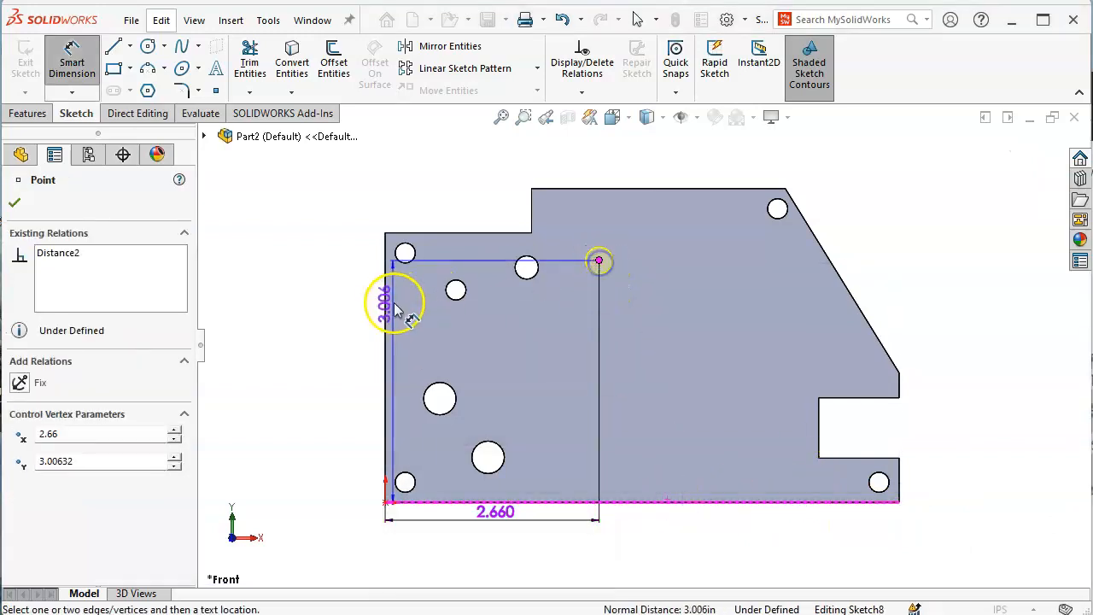
click(379, 336)
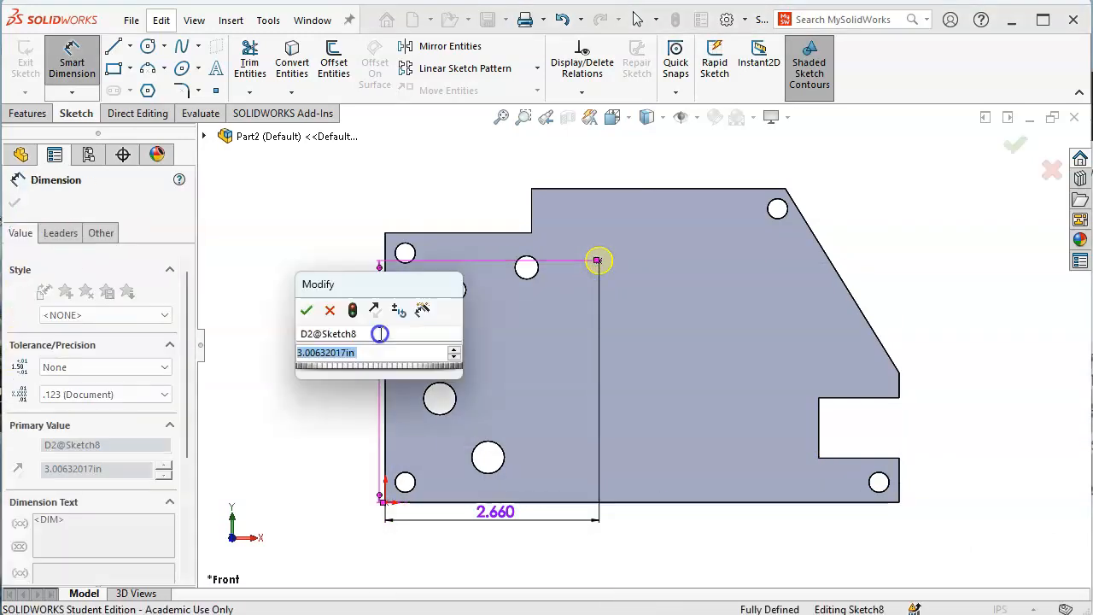
text(3.16)
key(Return)
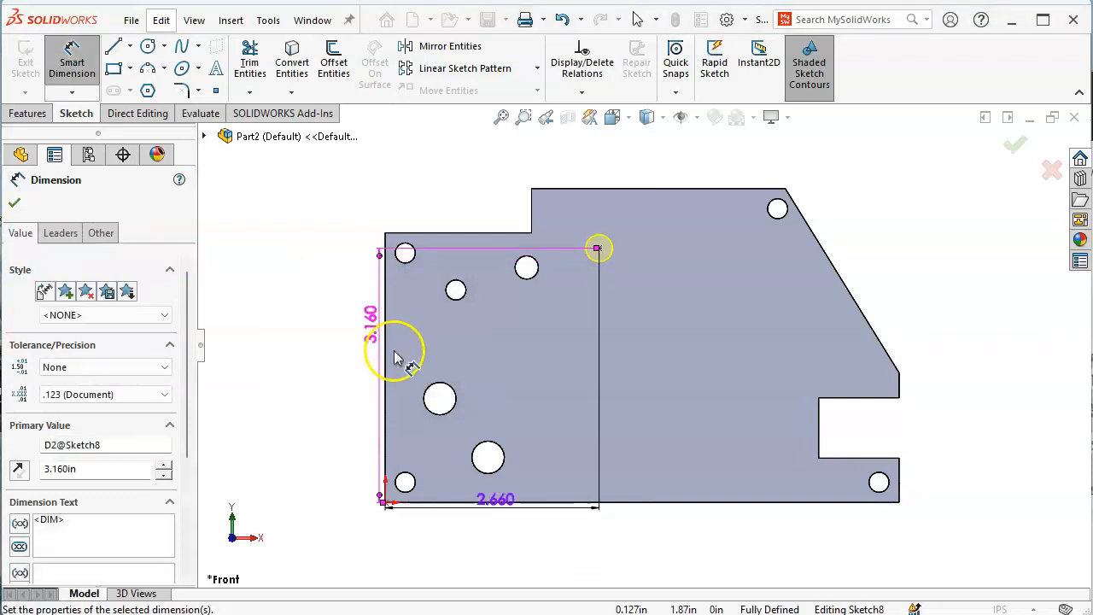
click(1015, 146)
click(1015, 147)
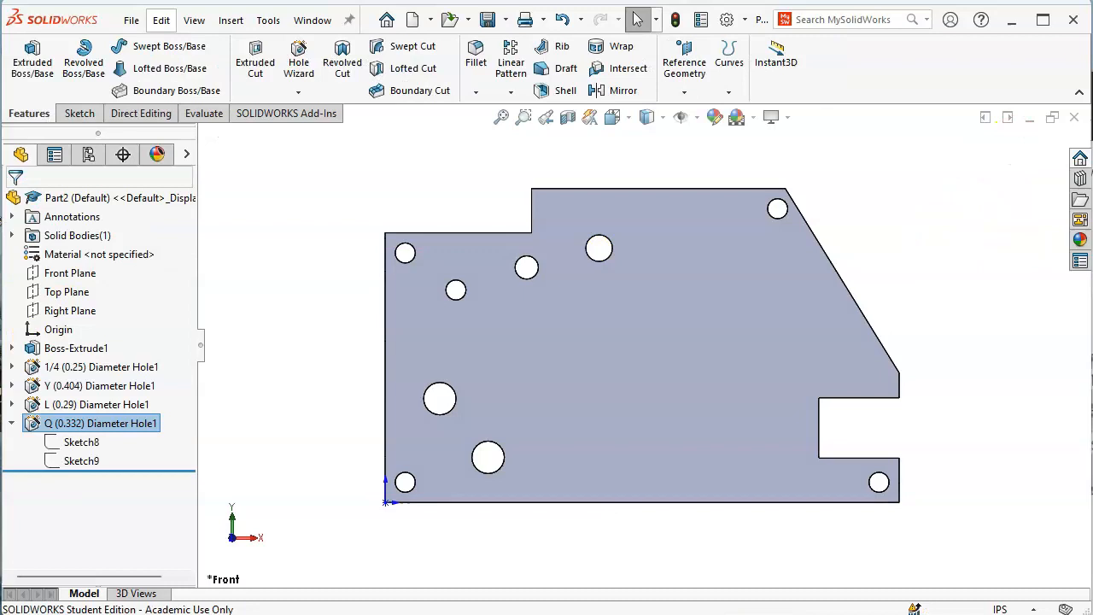
Check Figure P2-23, then discard the accidental front-face sketch and reselect the face
key(alt+Tab)
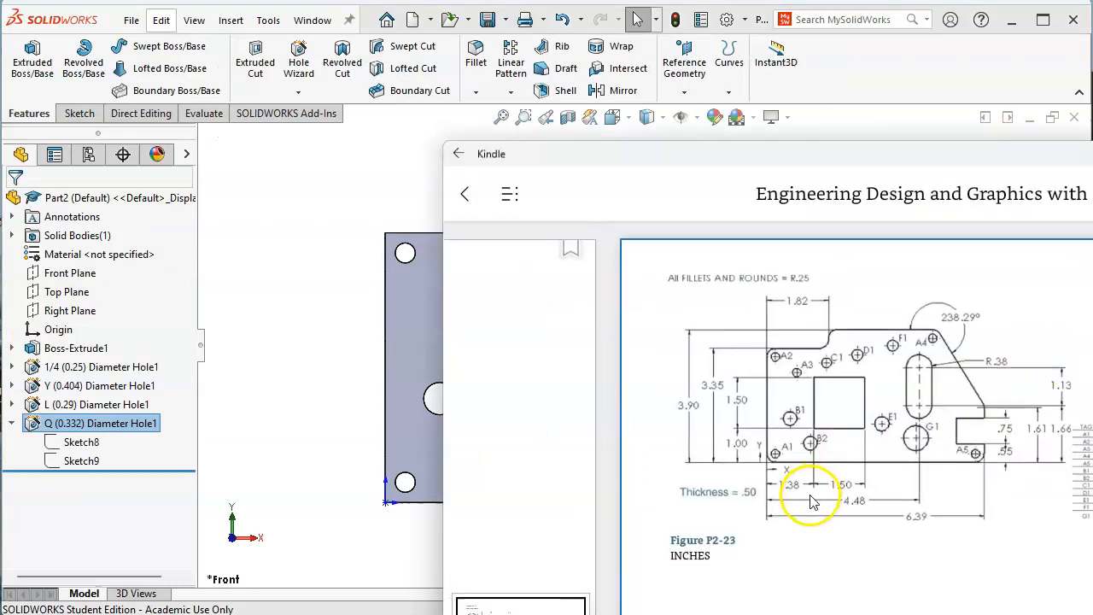
click(902, 448)
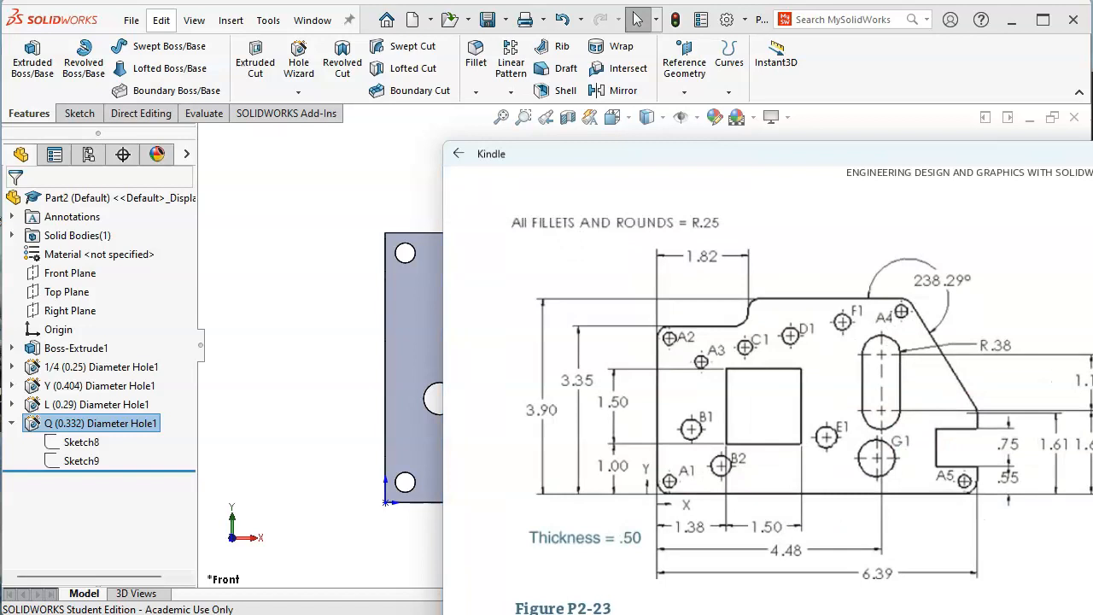
click(433, 345)
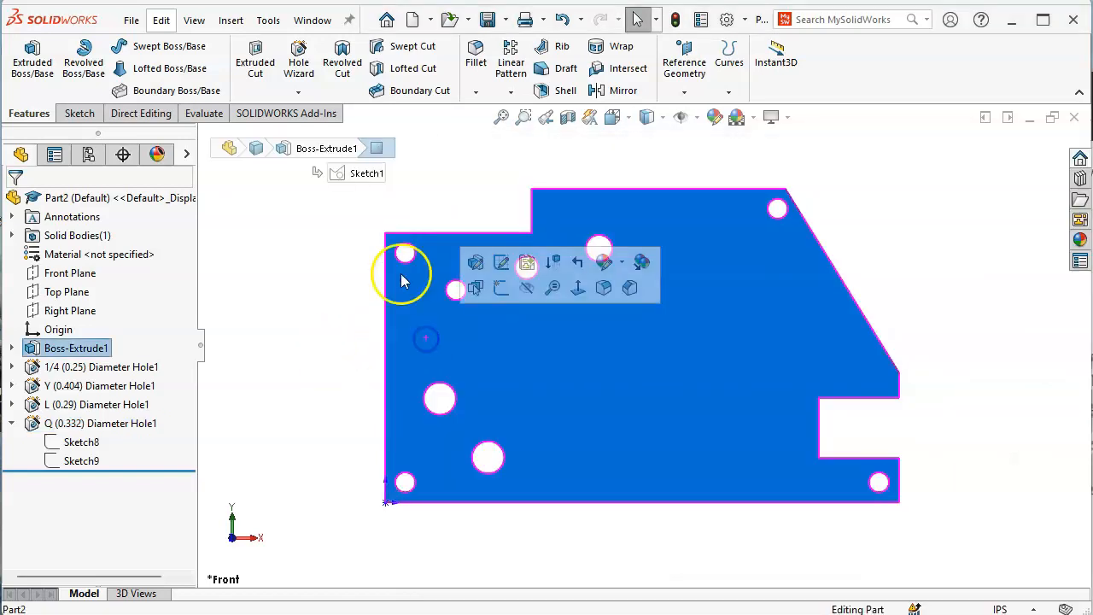
click(255, 60)
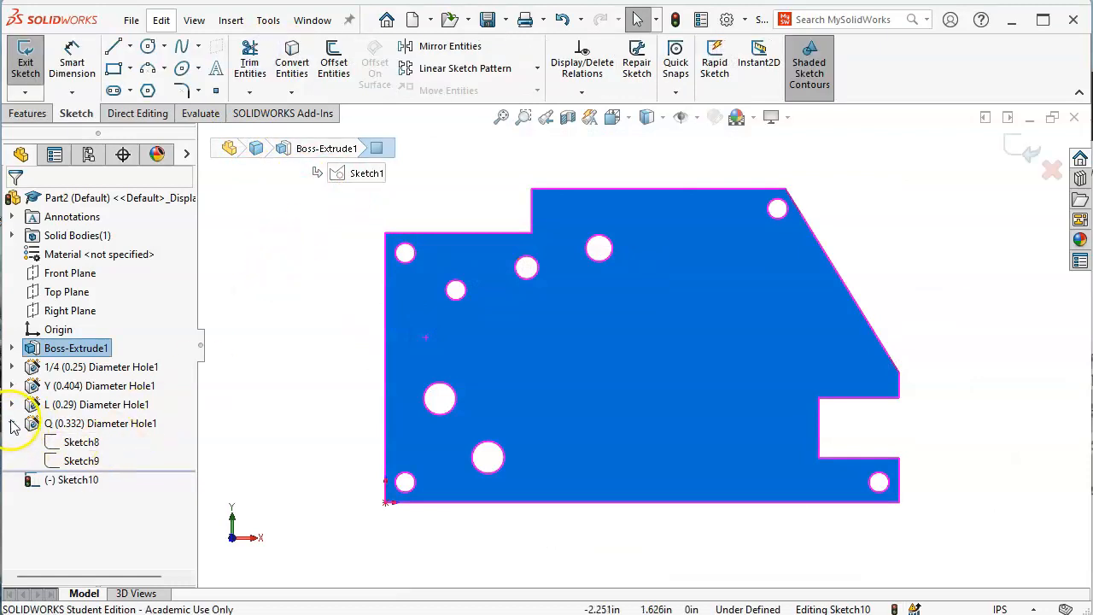
click(12, 423)
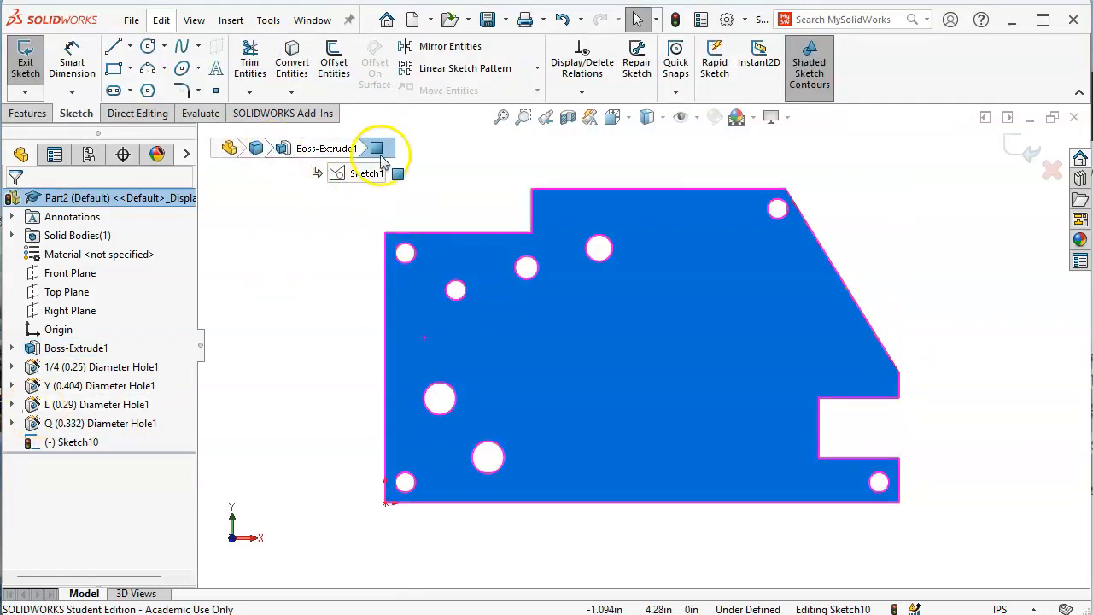
click(1054, 170)
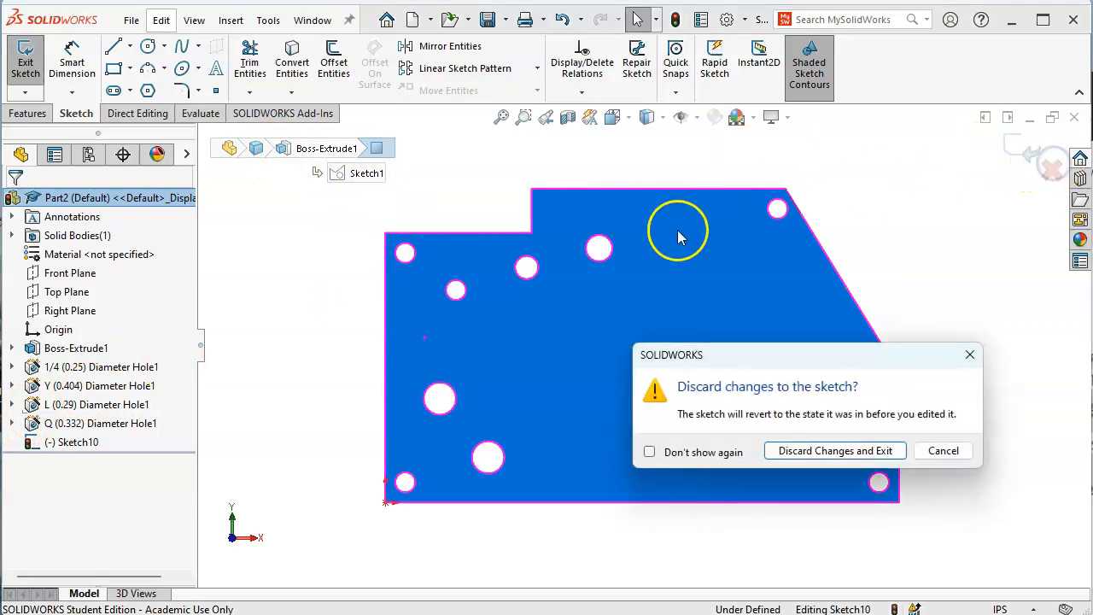
click(870, 450)
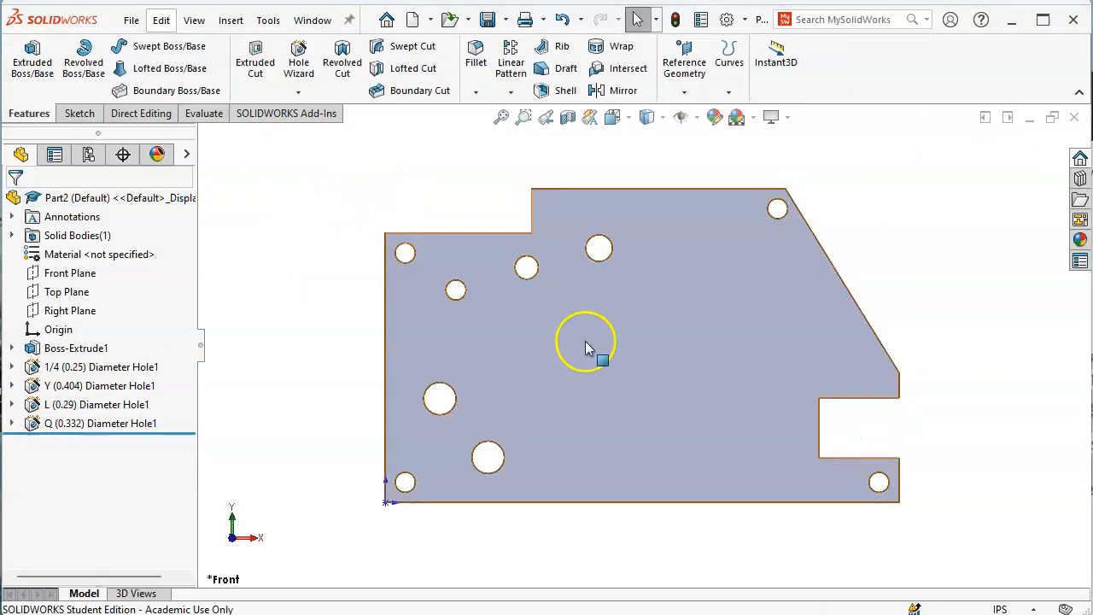
click(583, 339)
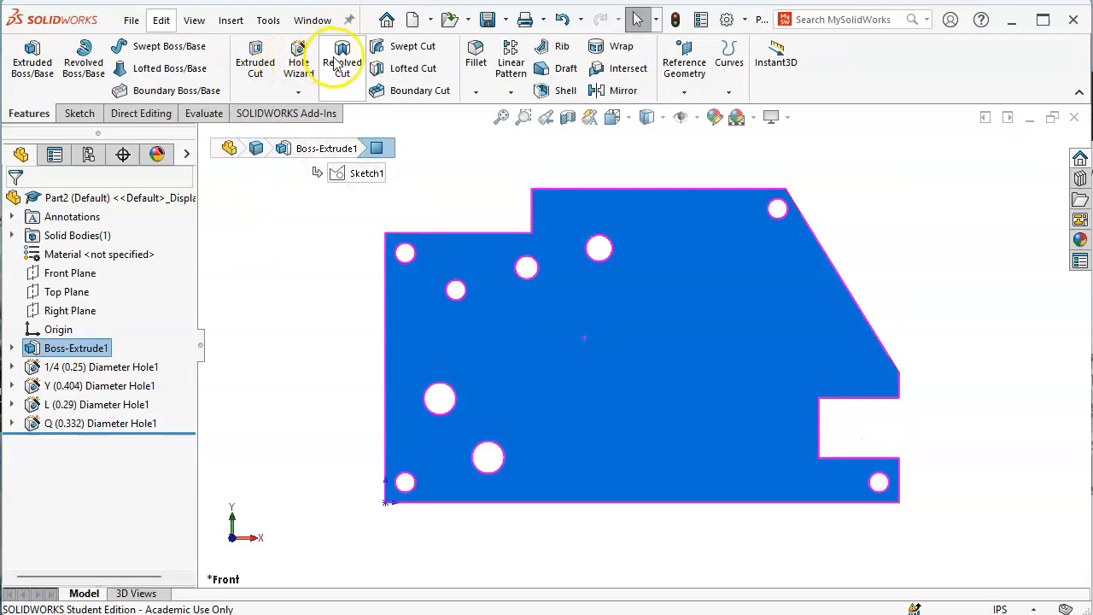
Start a 27/64 (0.42188in) Through All hole and place its centre on the plate
click(295, 57)
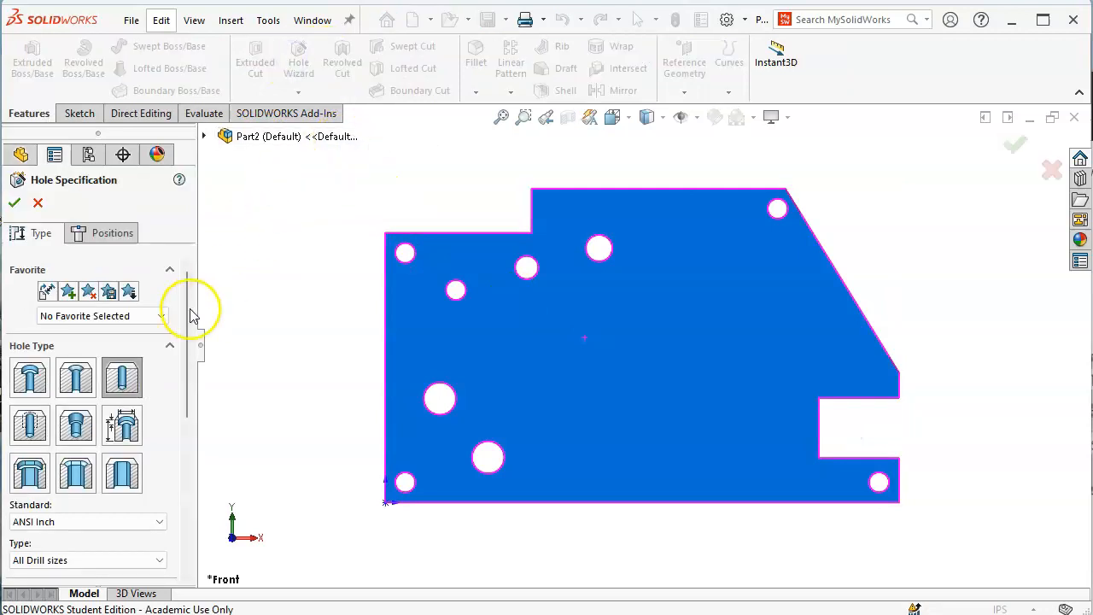
drag(186, 327, 191, 419)
click(110, 422)
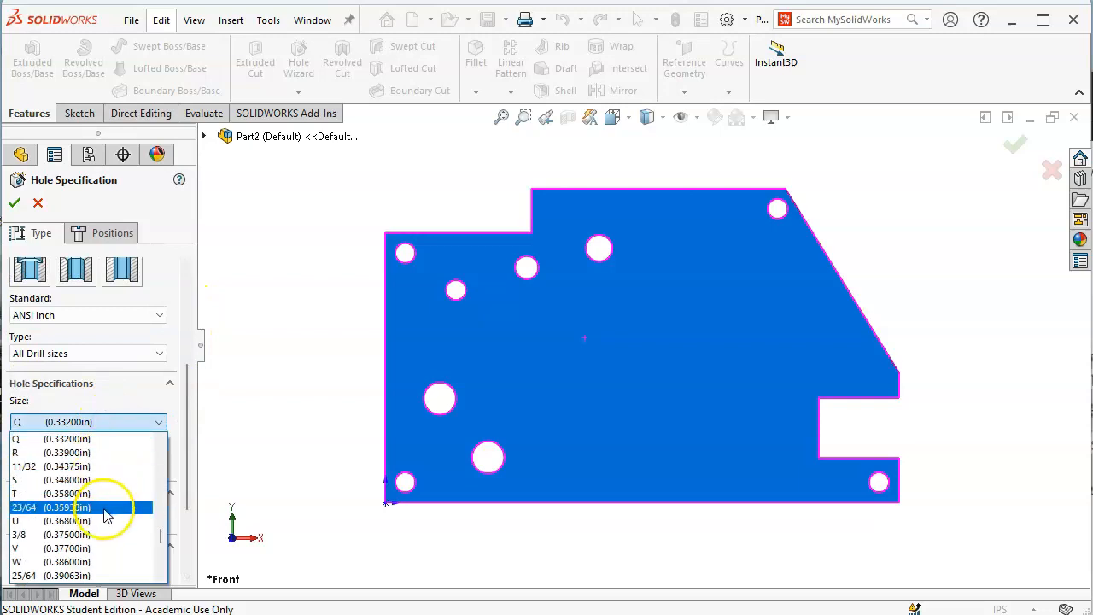
scroll(104, 527, down, 3)
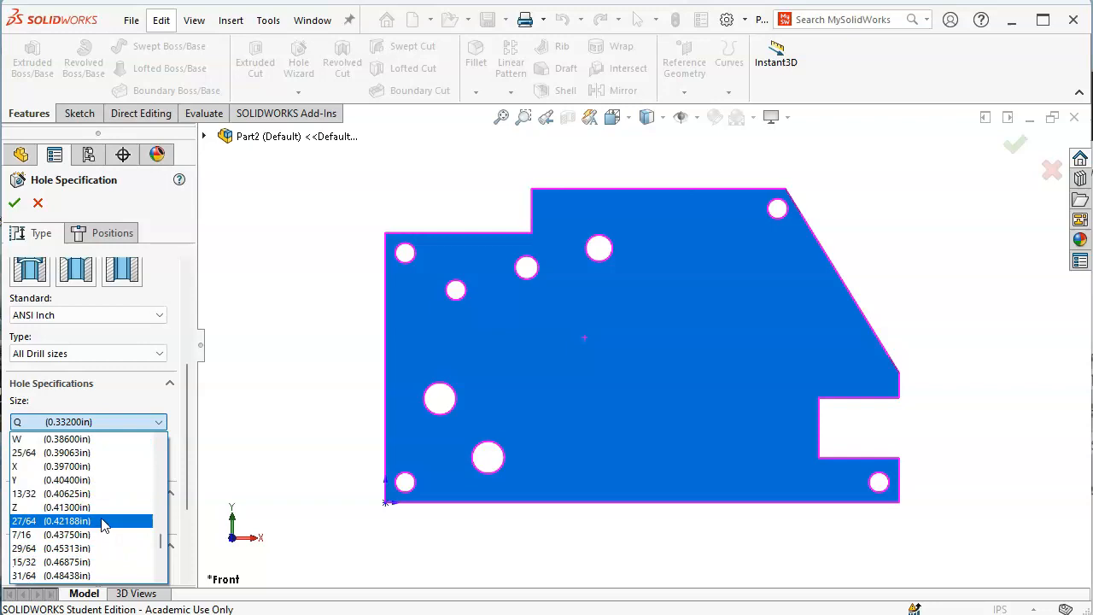
click(102, 521)
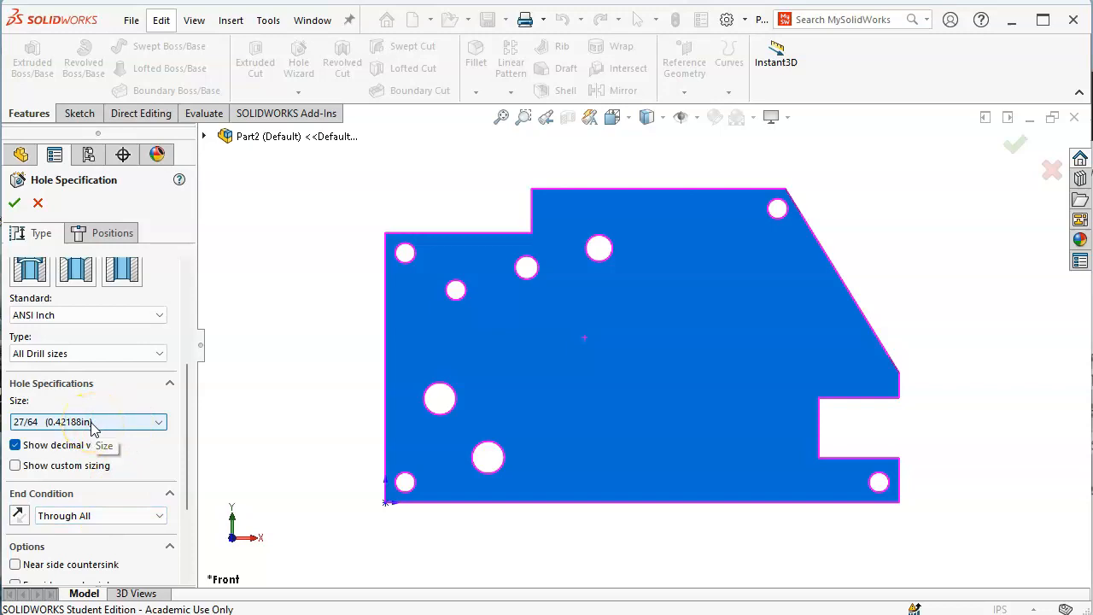
click(86, 231)
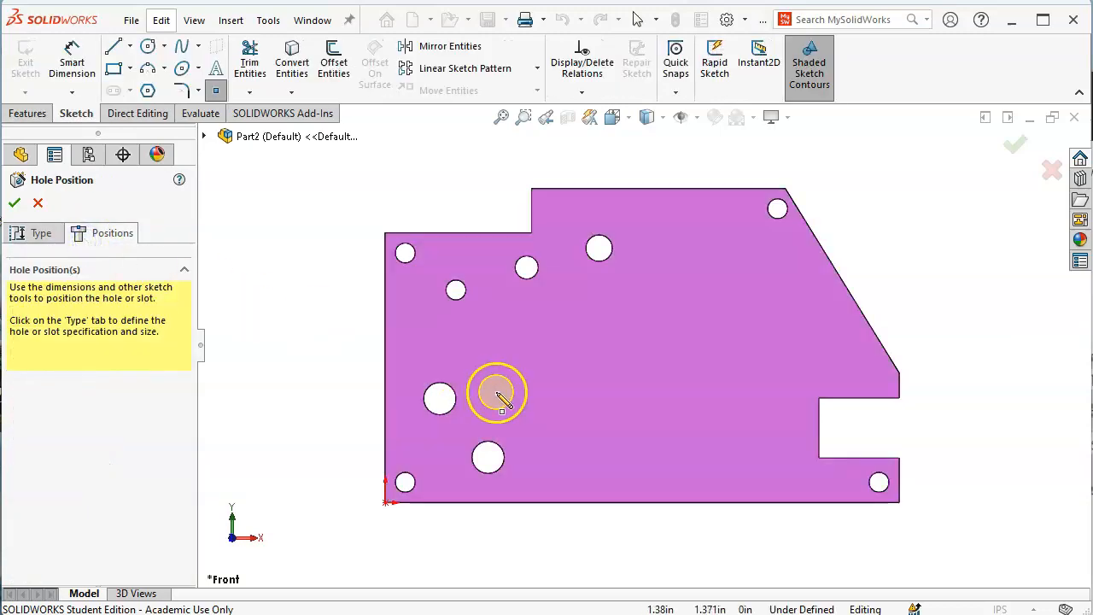
click(695, 412)
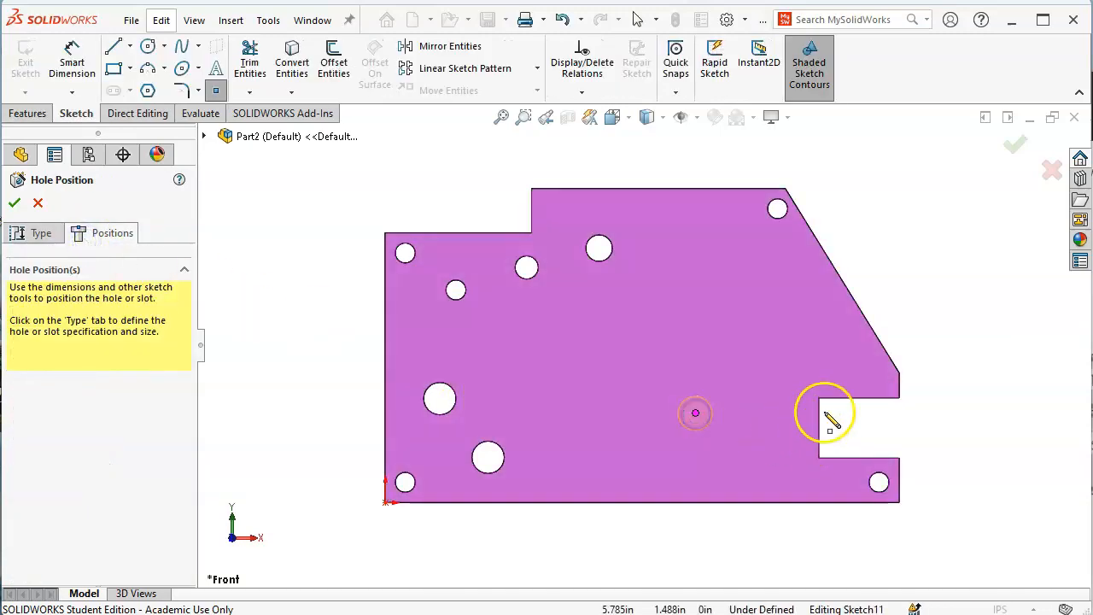
Dimension the 27/64 hole centre 3.38 in from the left edge
right_click(893, 251)
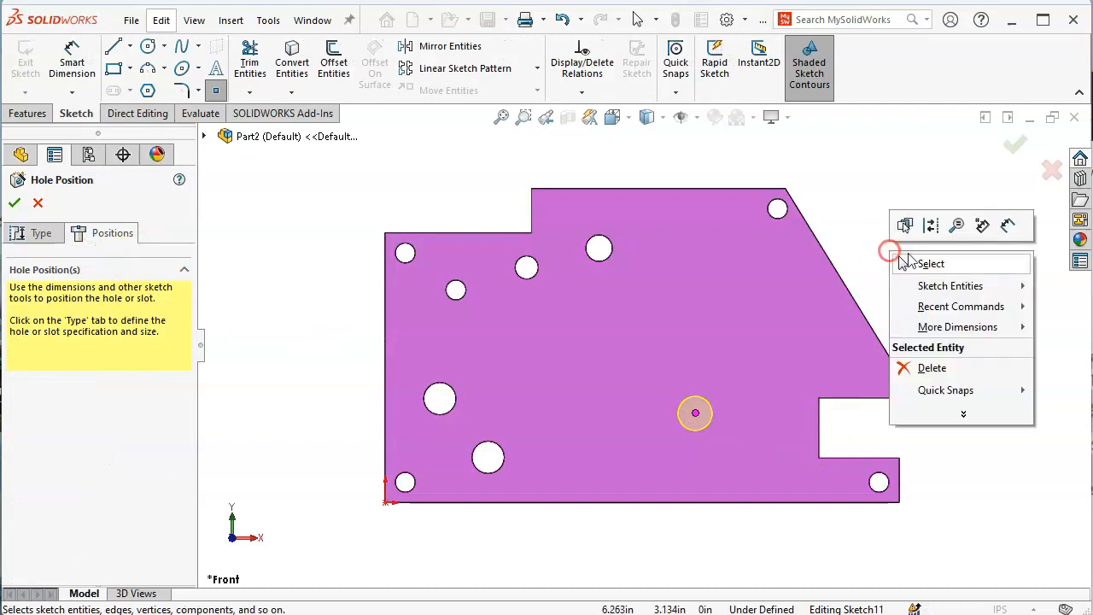
click(1007, 226)
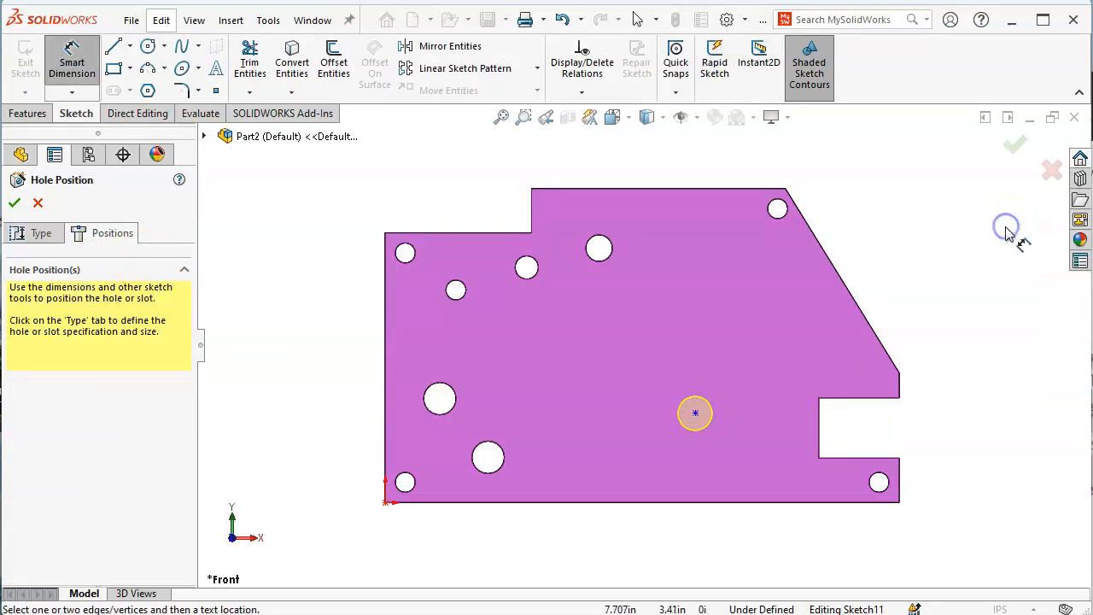
click(386, 452)
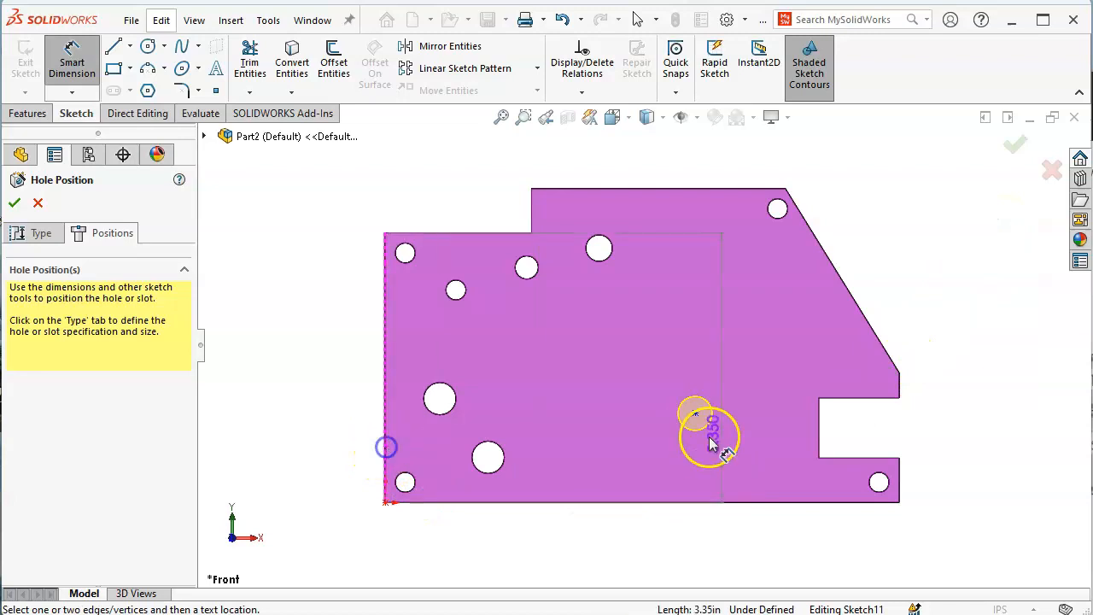
click(695, 413)
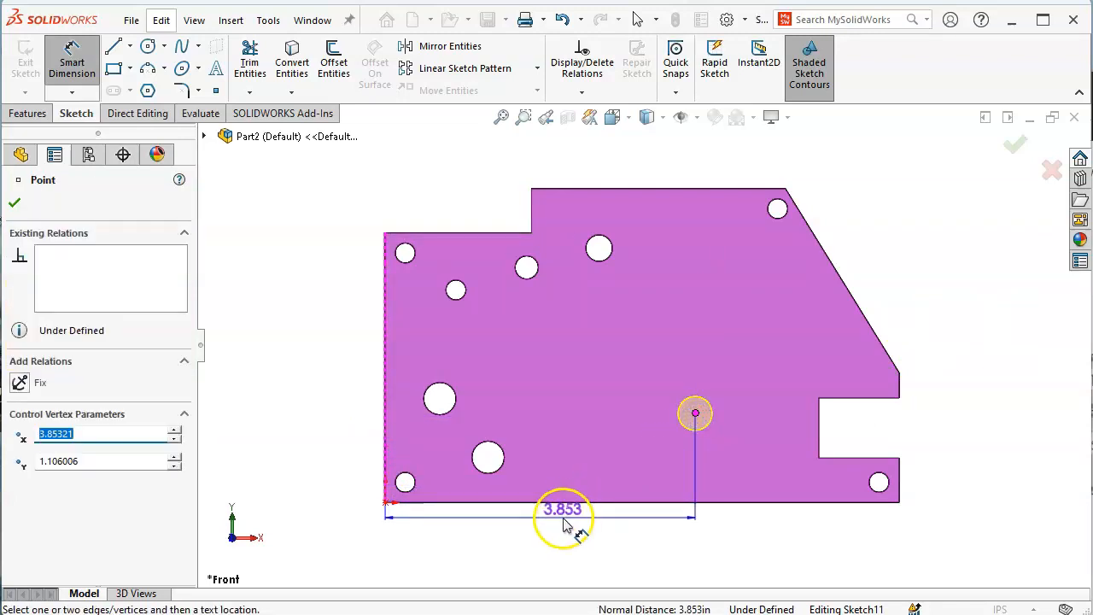
click(572, 520)
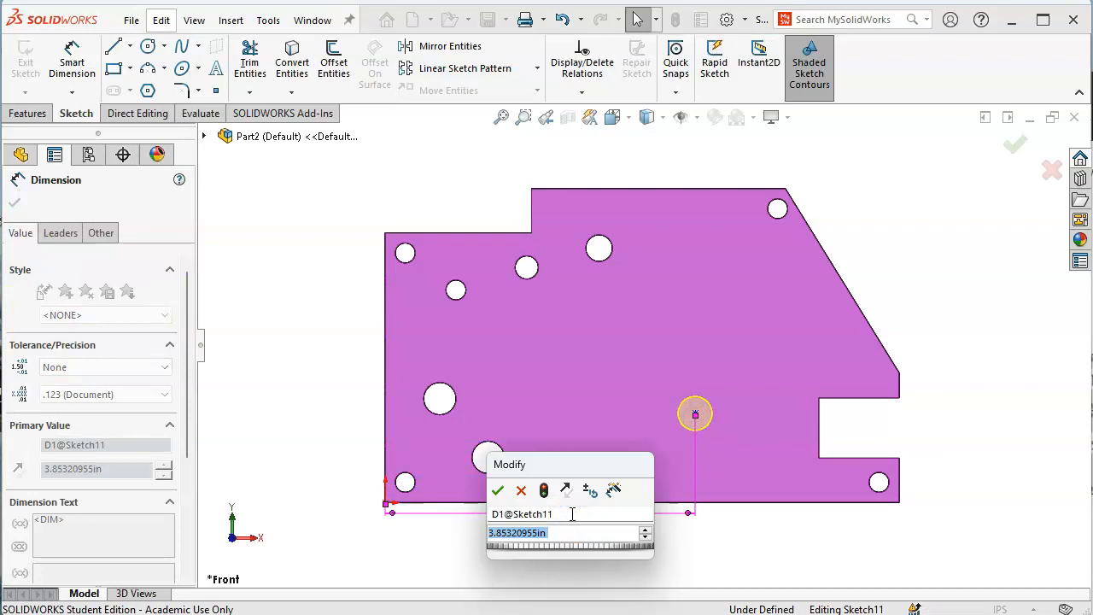
text(2)
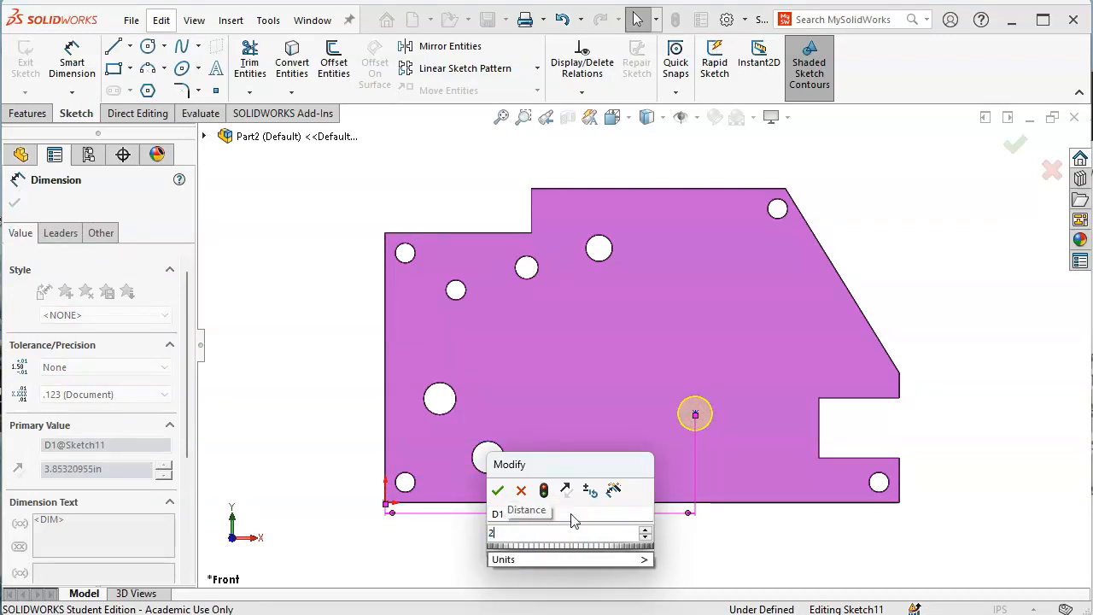
key(BackSpace)
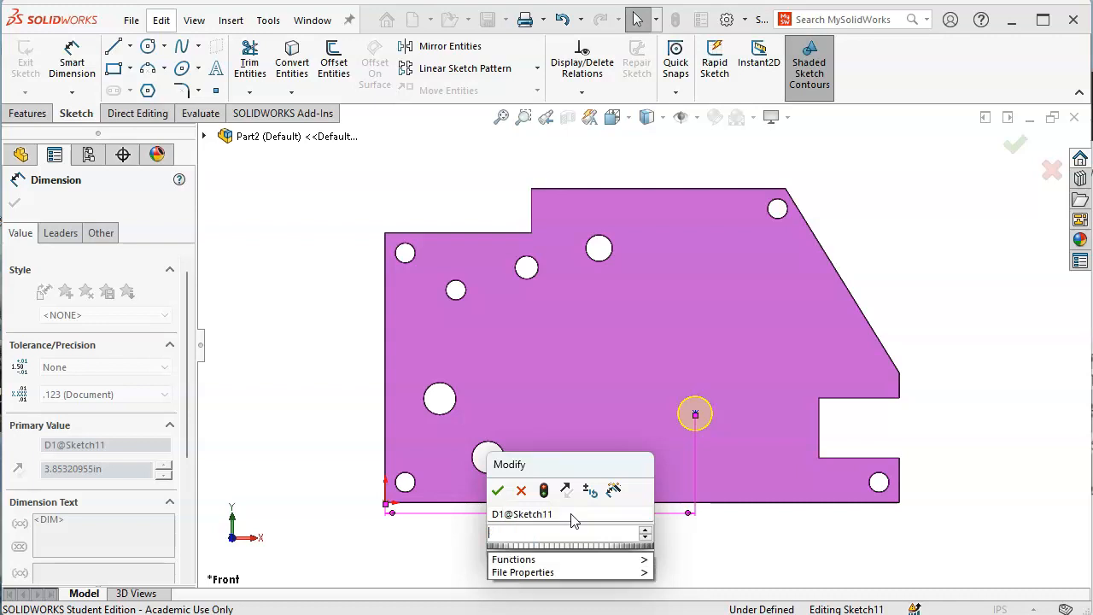
text(3.38)
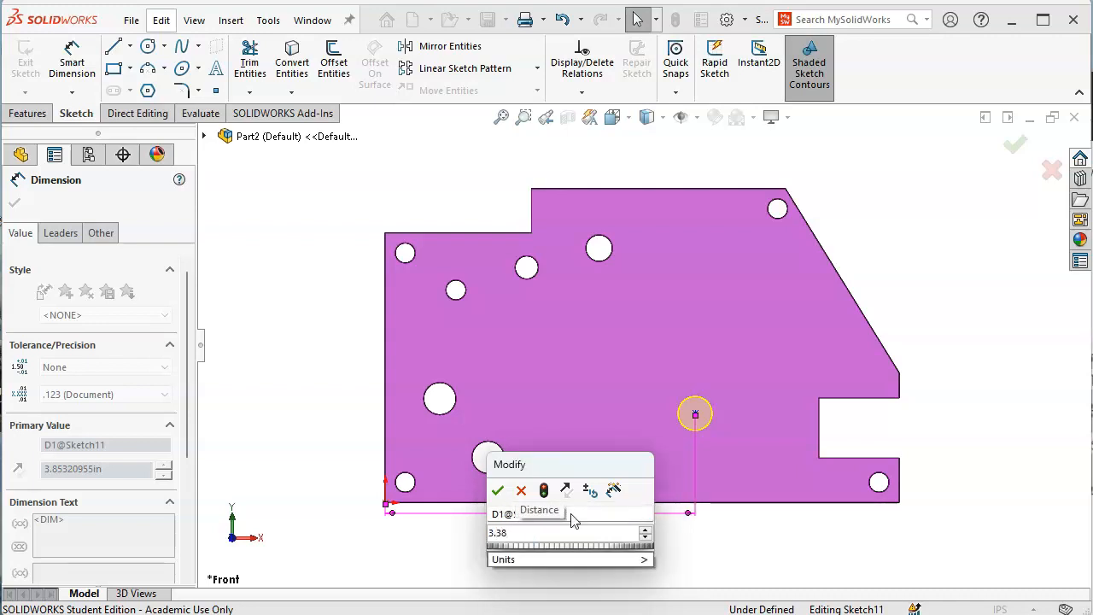
click(498, 490)
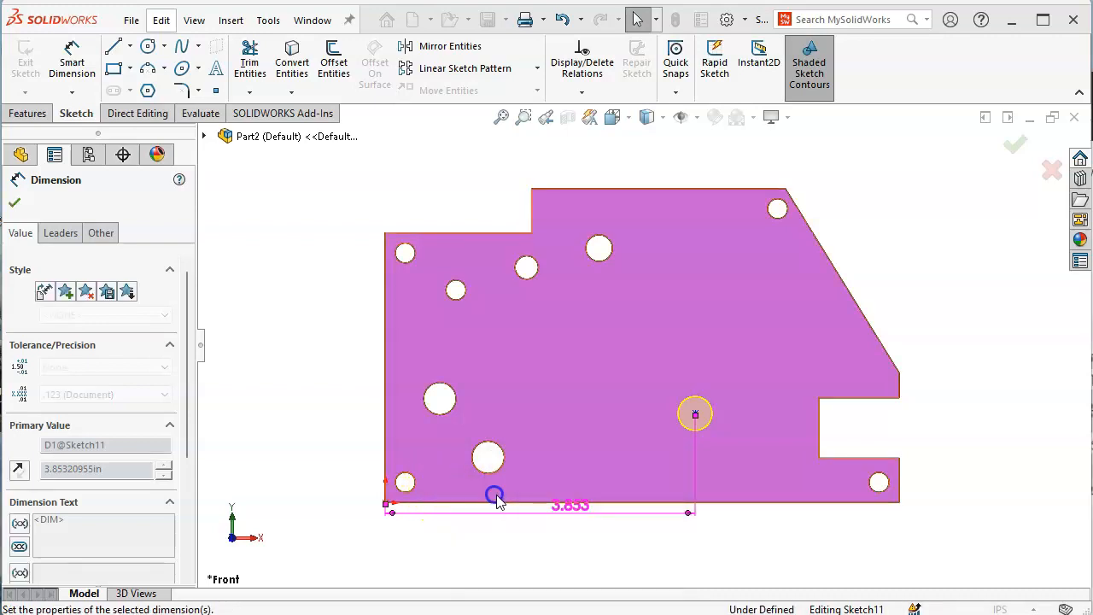
Dimension the centre 1.13 in above the bottom edge and create the hole
click(663, 504)
click(657, 415)
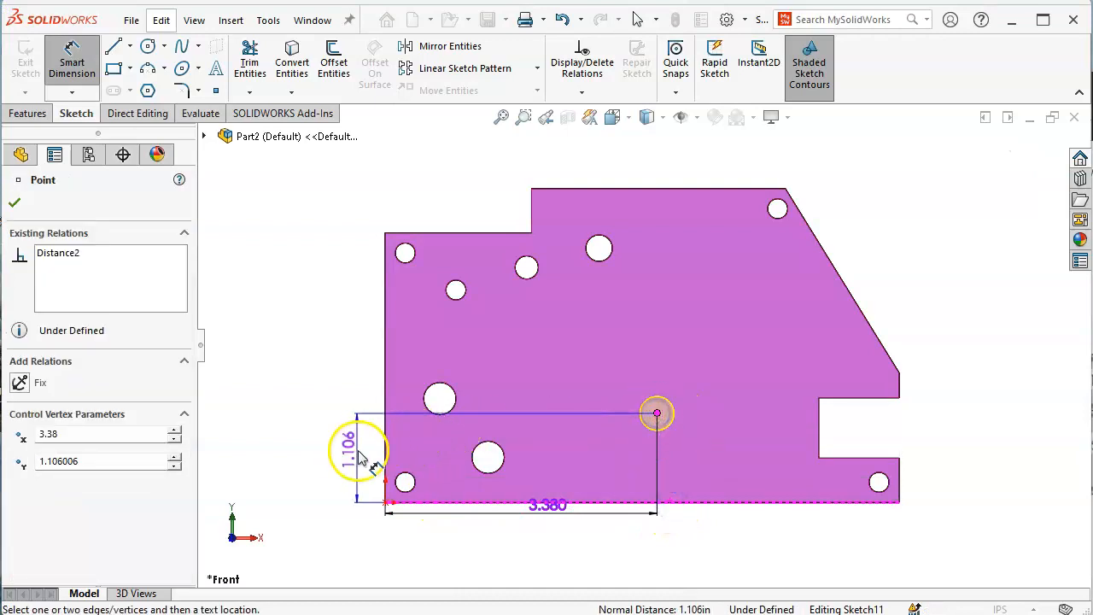
click(359, 457)
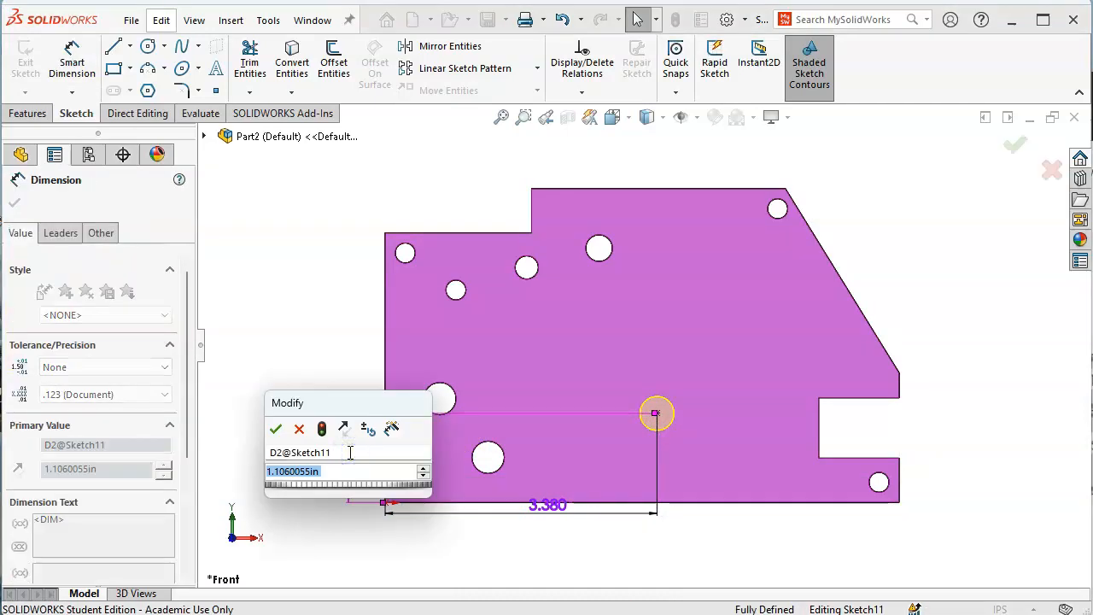
text(1.13)
key(Return)
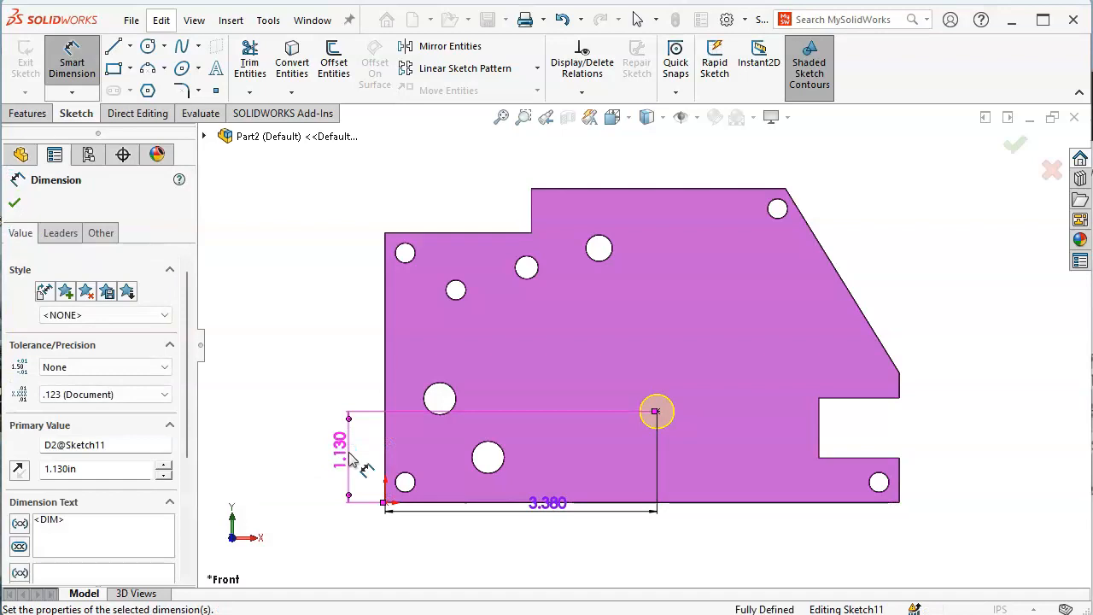
click(1015, 145)
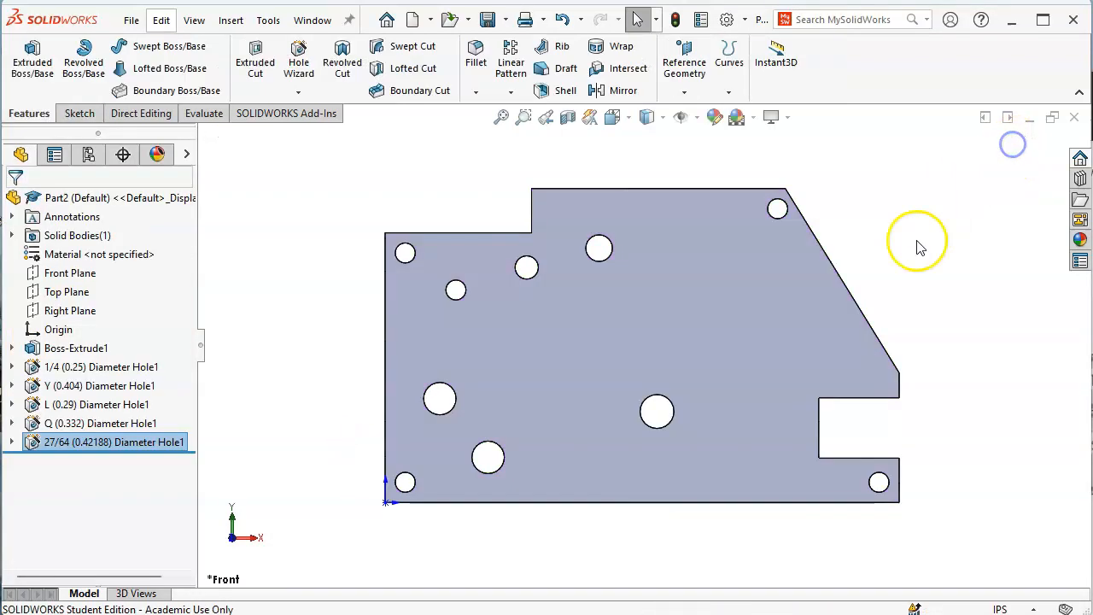
key(alt+Tab)
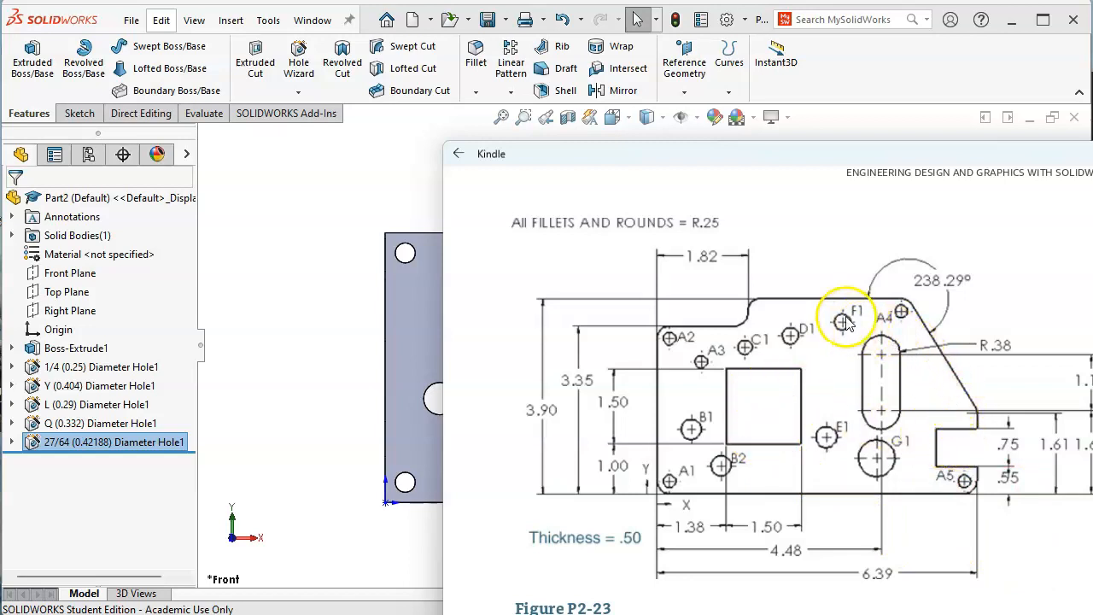
click(333, 301)
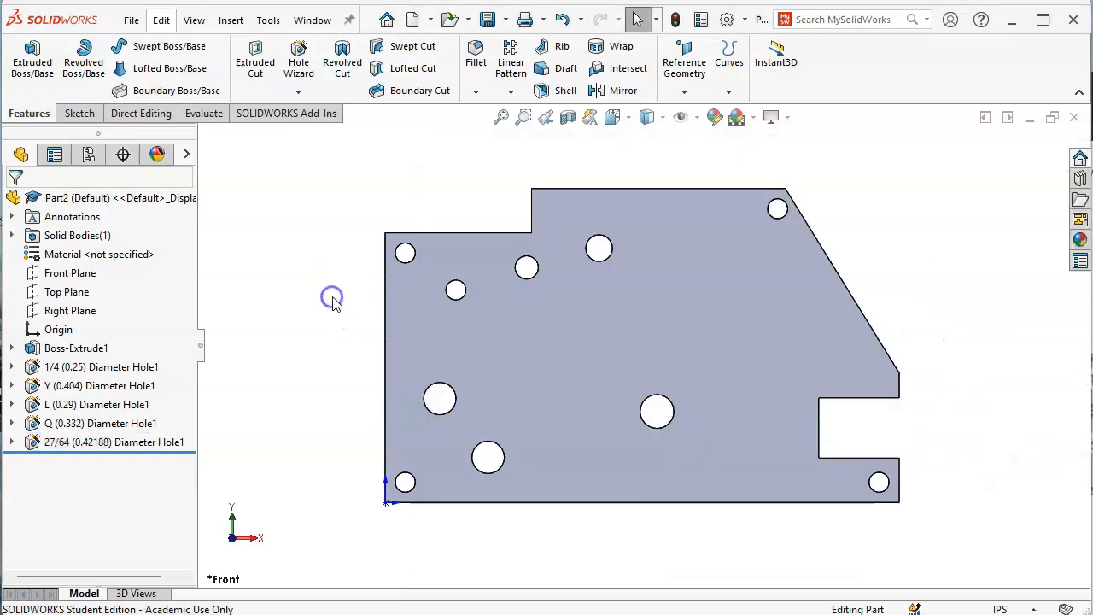
click(696, 231)
Set up a new straight Through All hole at drill size P (0.32300in)
click(298, 59)
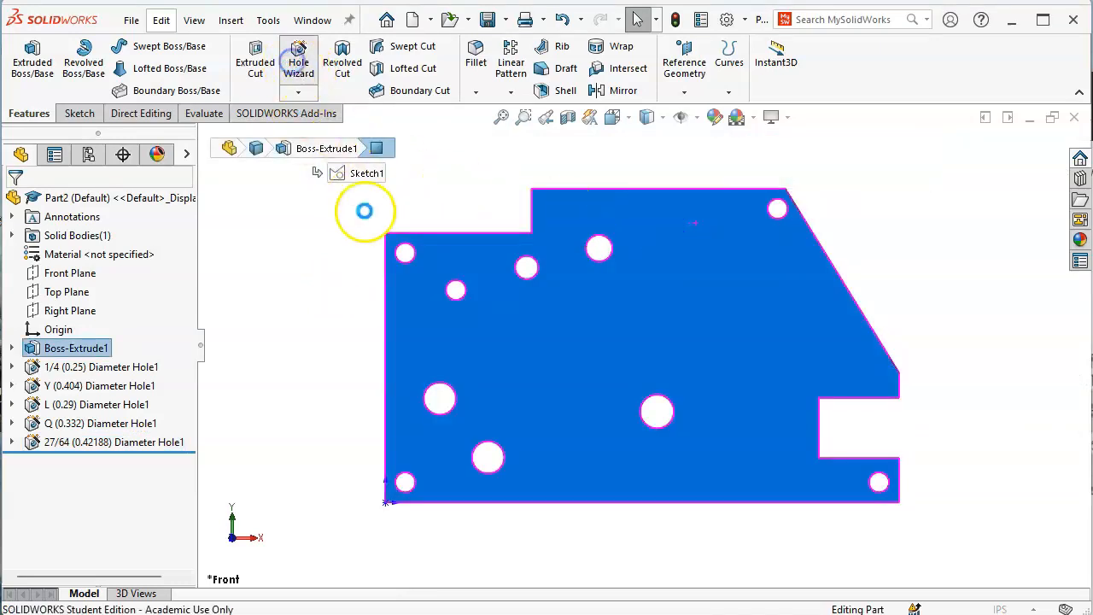
click(118, 377)
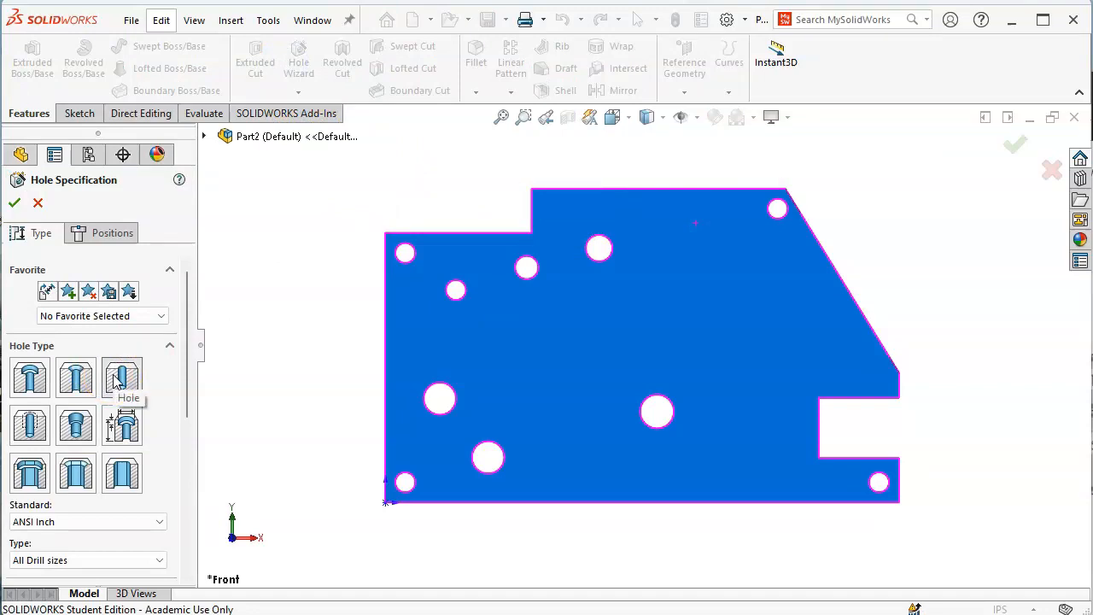
drag(190, 367, 189, 457)
click(100, 433)
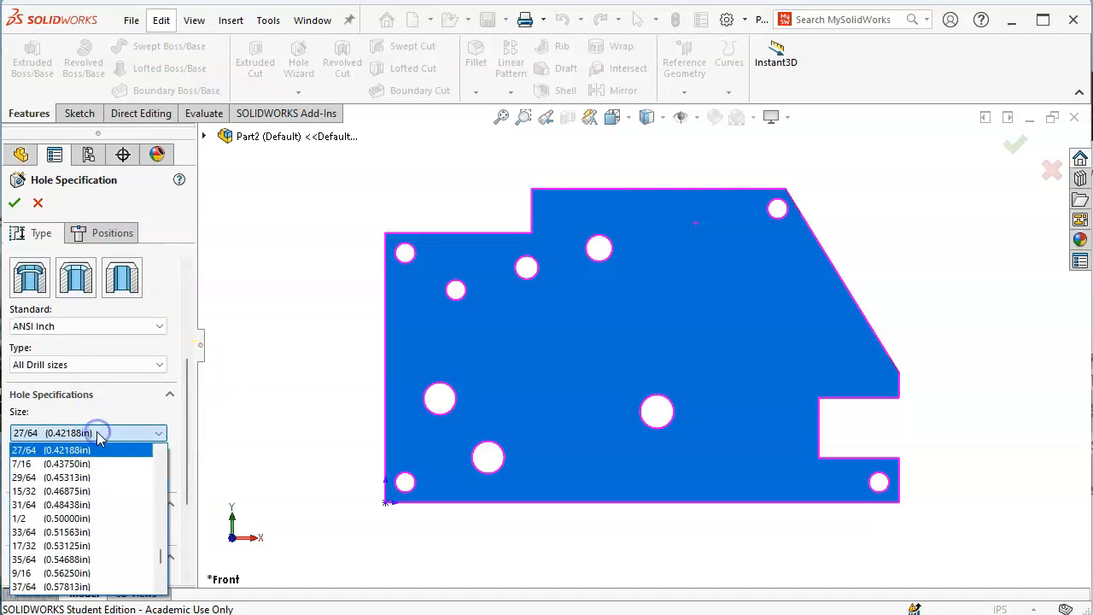
scroll(102, 498, up, 2)
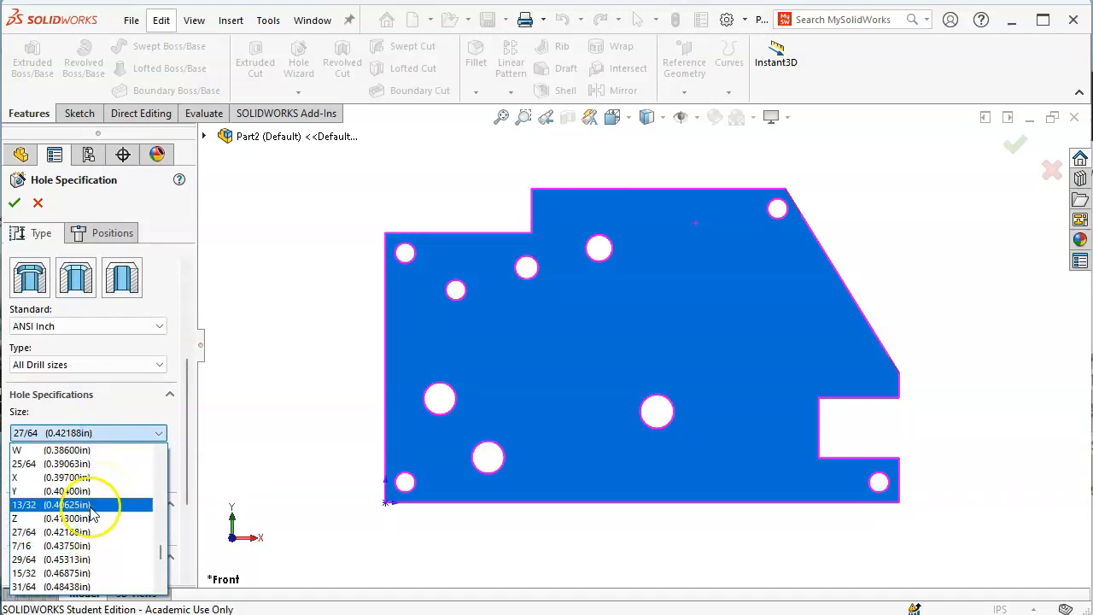
scroll(93, 513, up, 2)
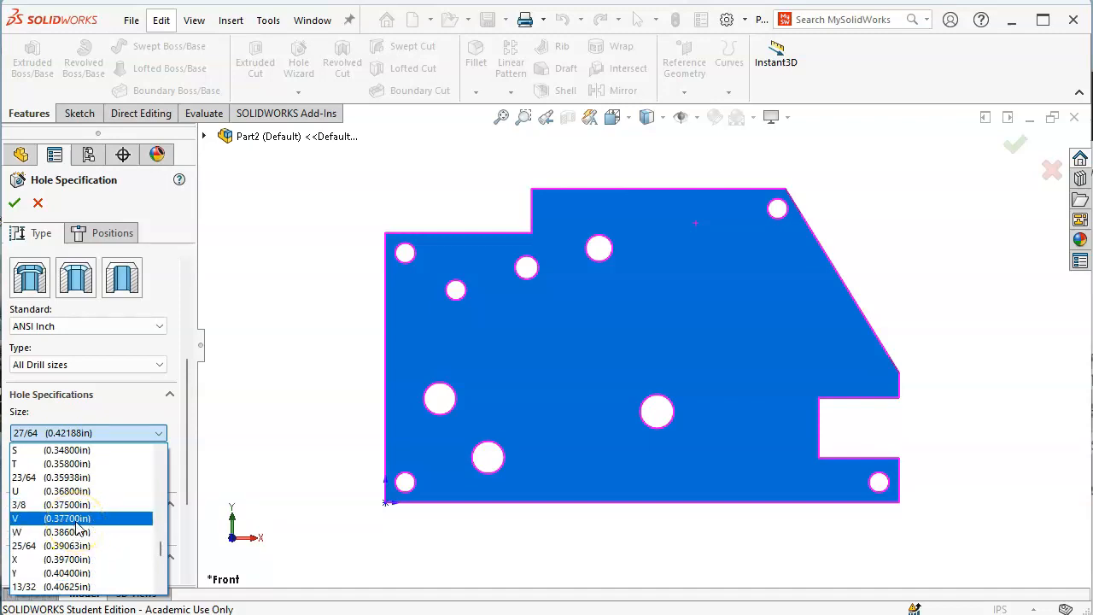
scroll(78, 527, up, 1)
scroll(81, 525, up, 1)
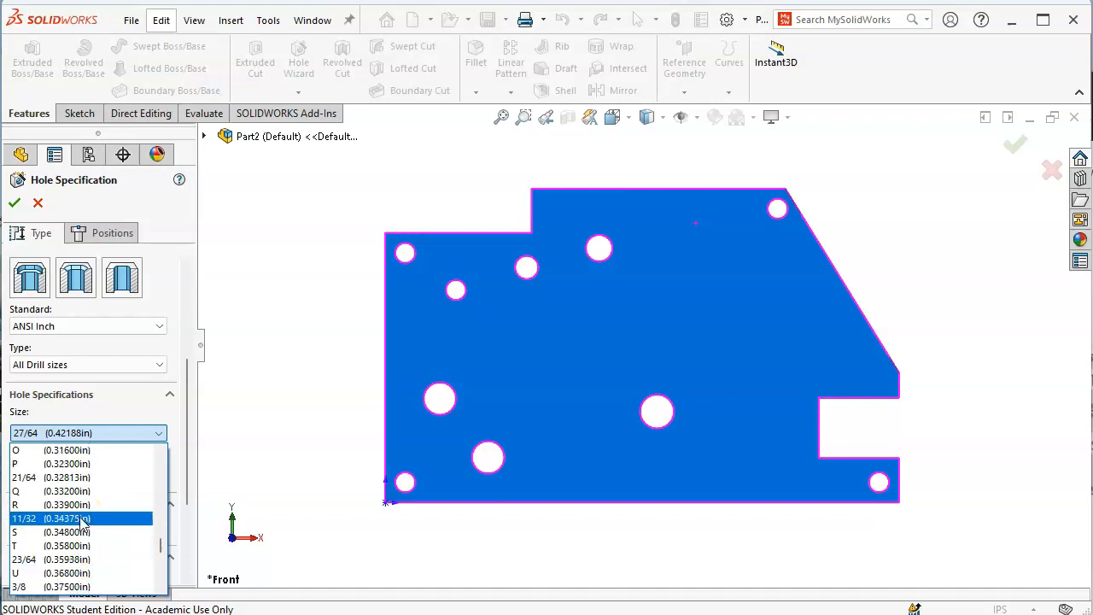
scroll(81, 524, up, 2)
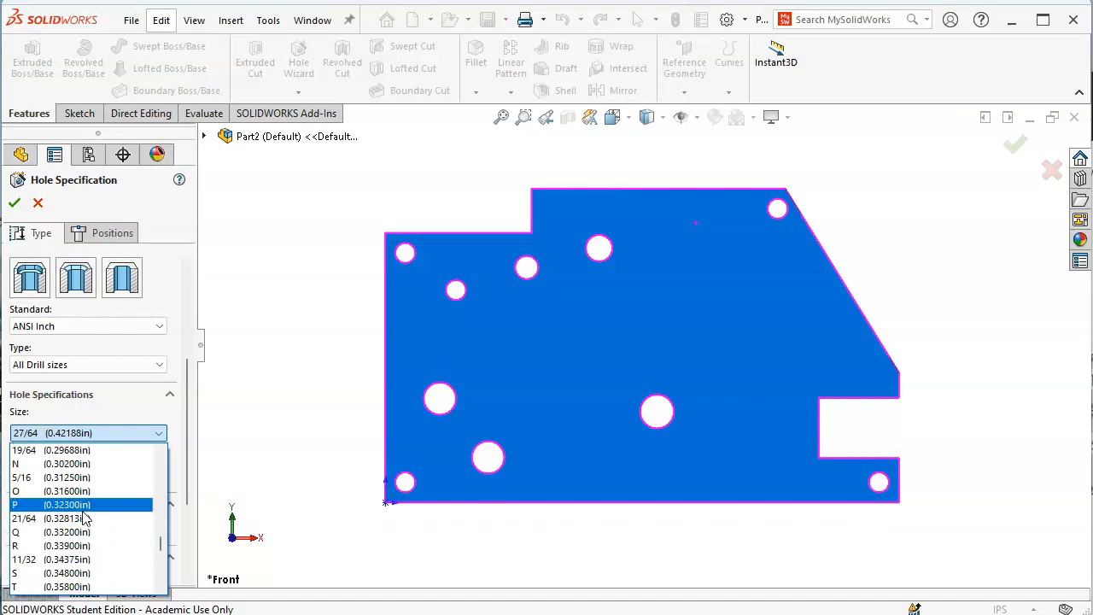
click(84, 504)
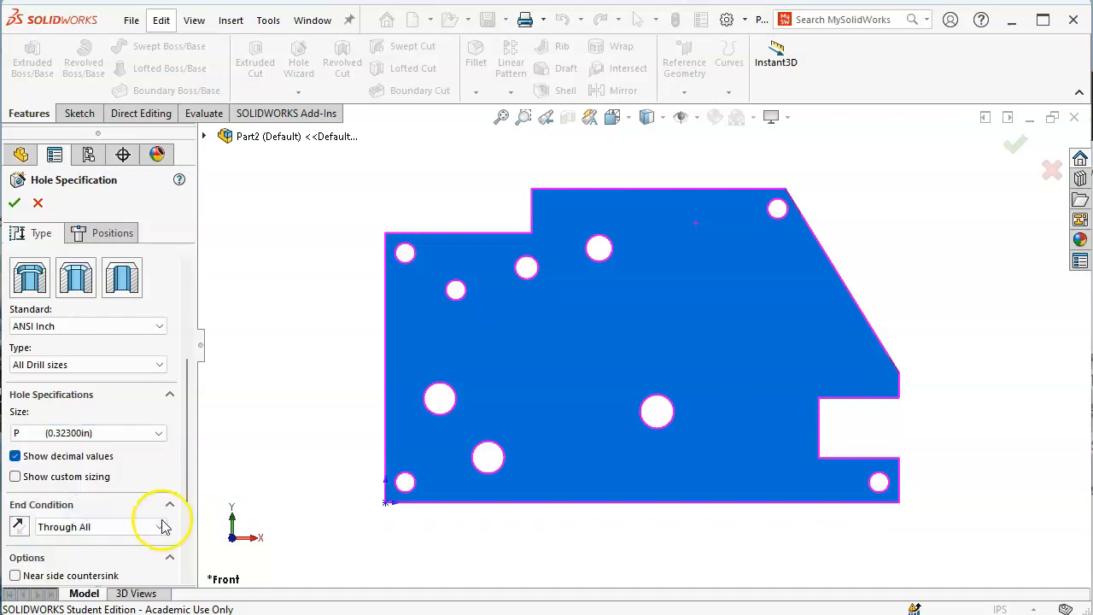
click(101, 233)
Place the P hole centre near the top and dimension it 3.71 in from the left edge
click(720, 222)
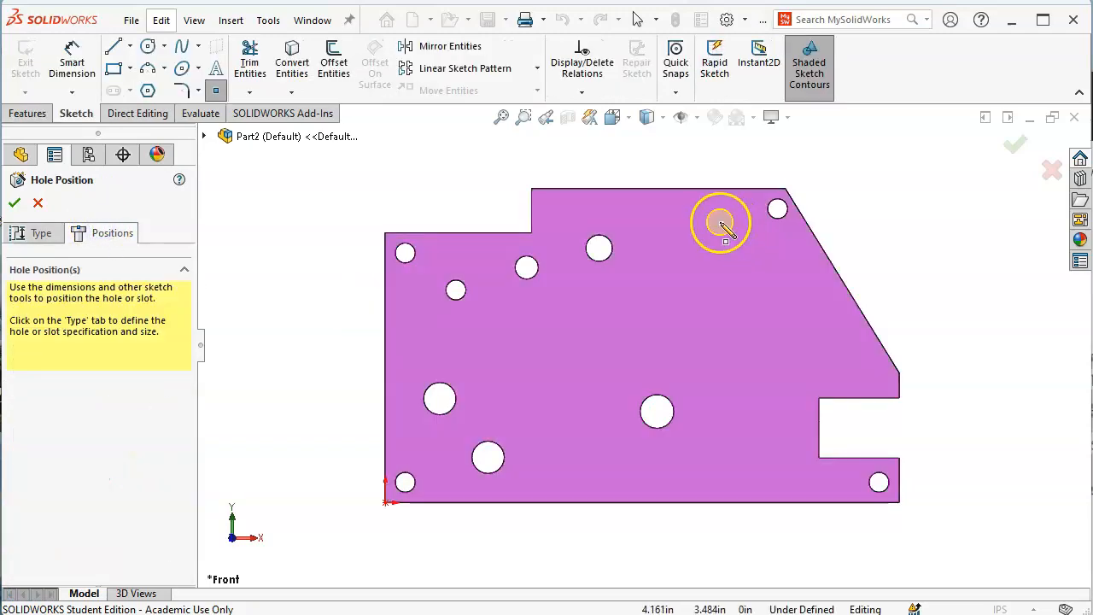
right_click(896, 214)
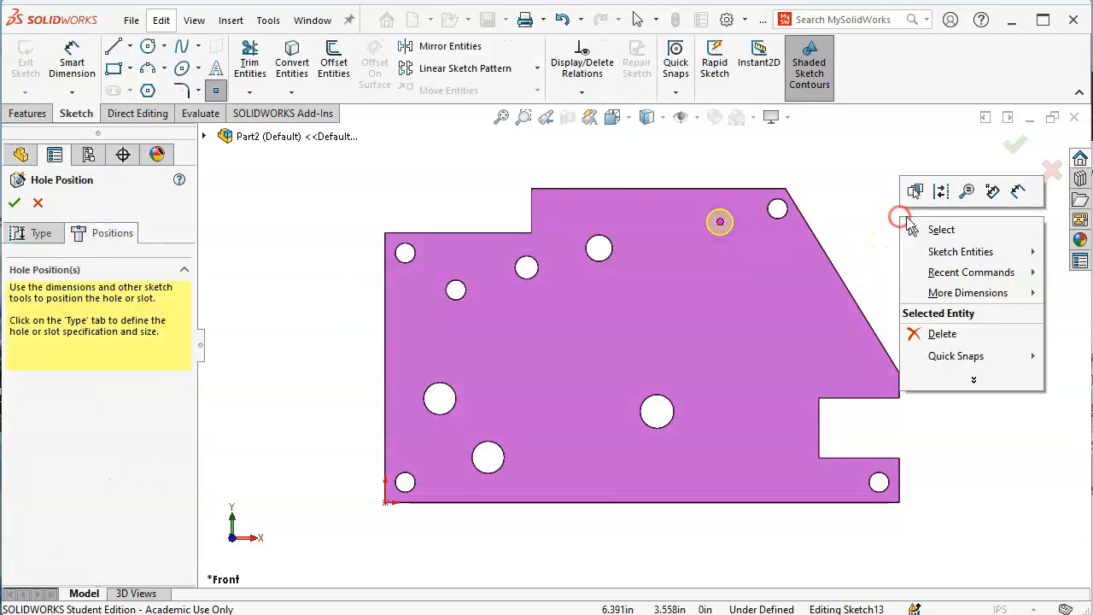
click(1020, 188)
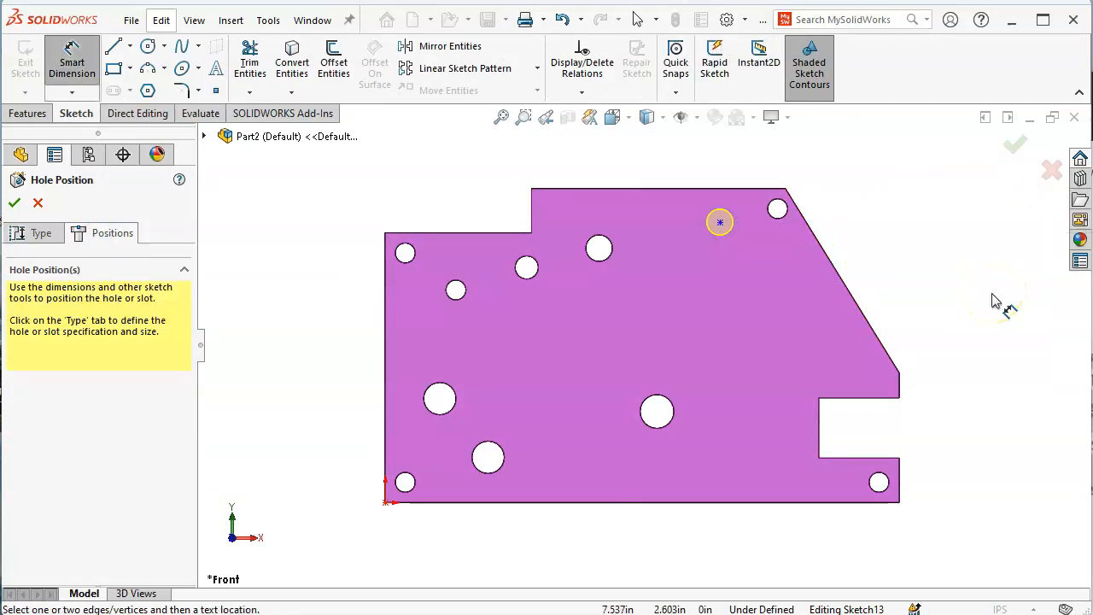
click(386, 379)
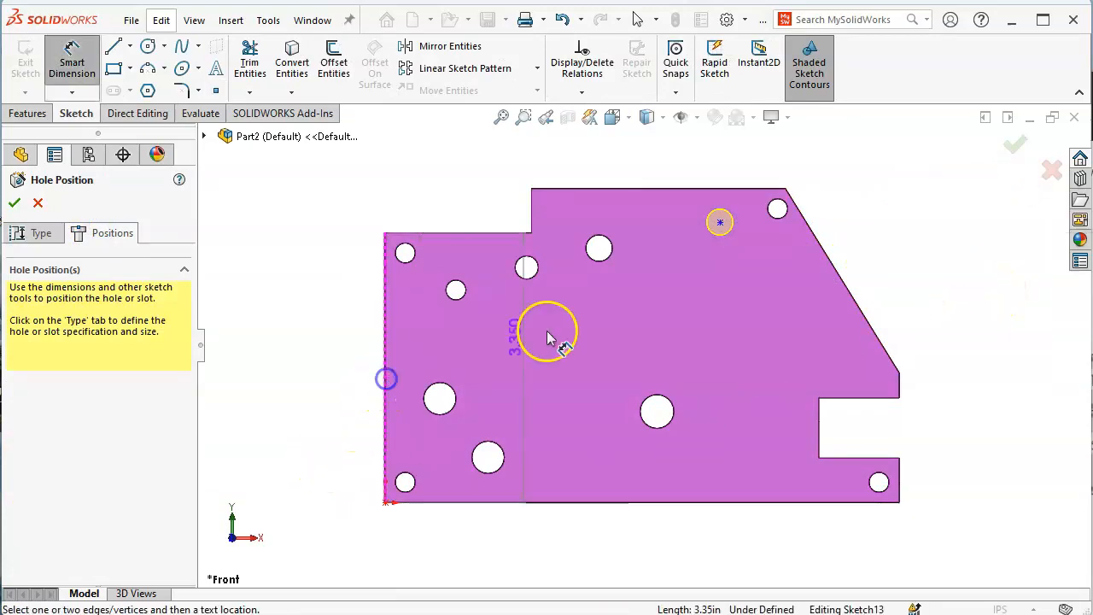
click(720, 223)
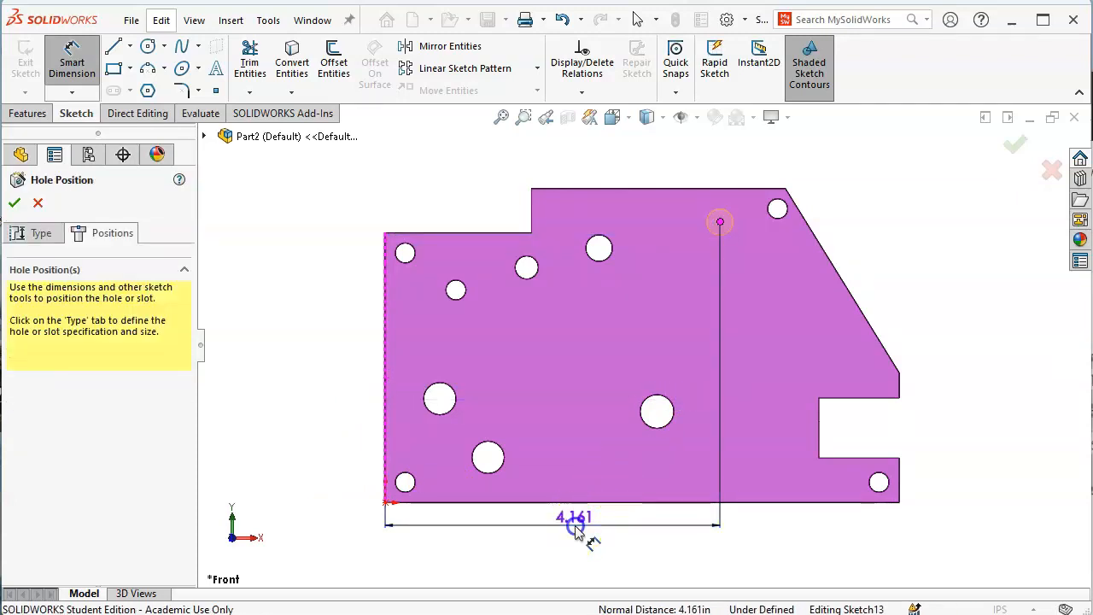
click(576, 522)
text(3.71)
key(Return)
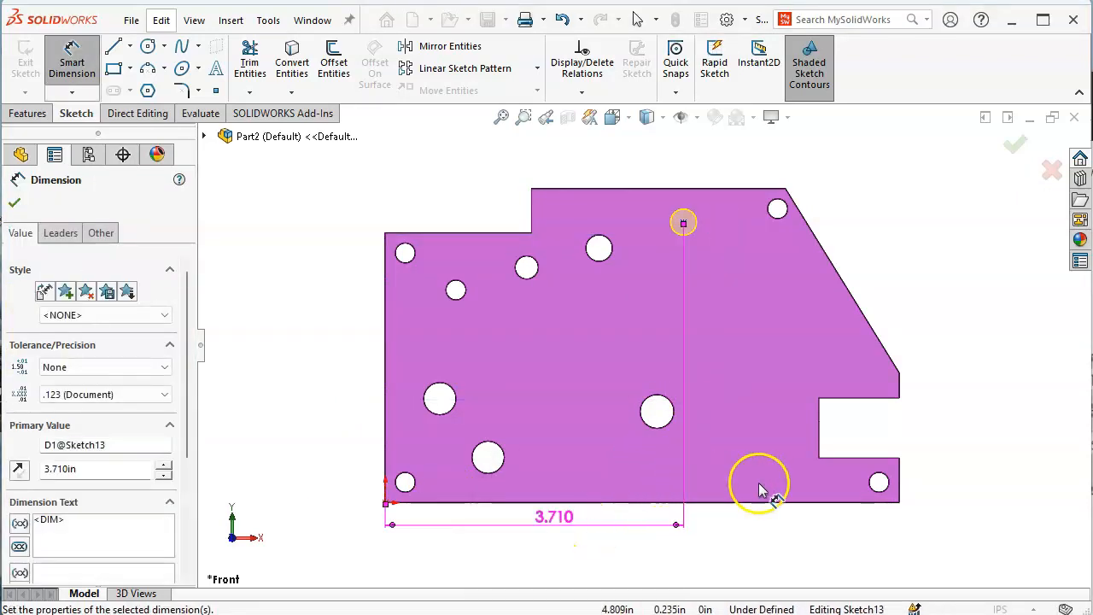
Dimension the P hole centre 3.43 in above the bottom edge
click(787, 501)
click(684, 222)
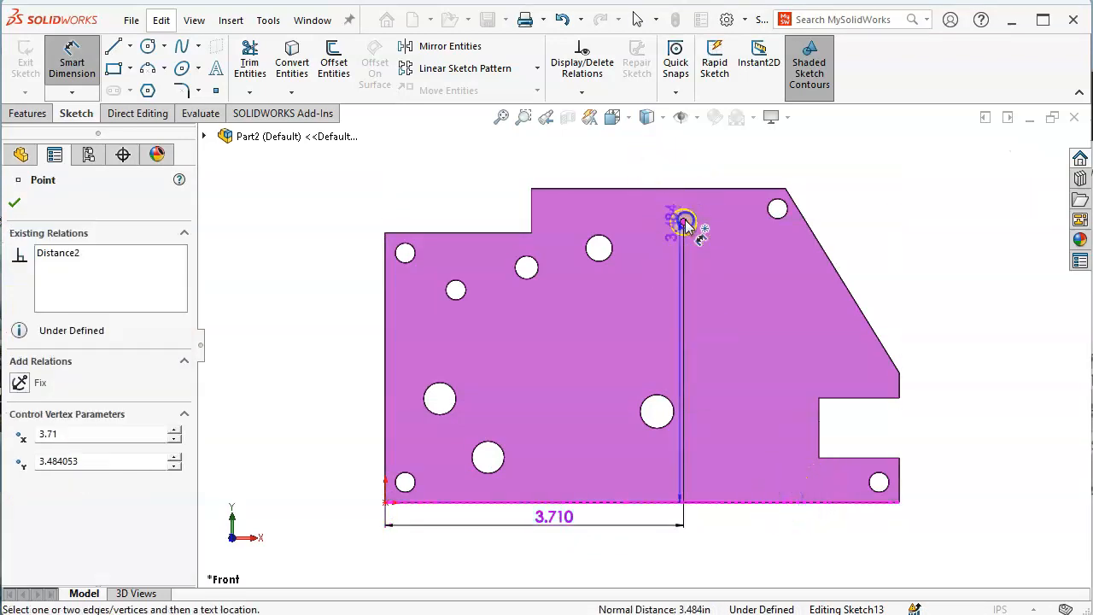
click(346, 376)
text(3.43)
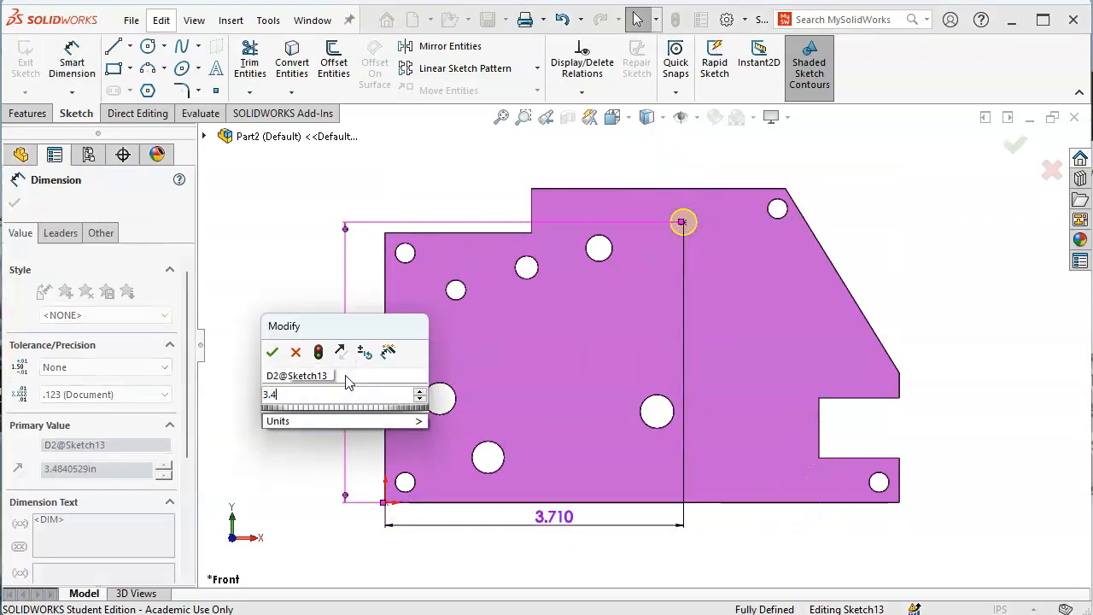
key(Return)
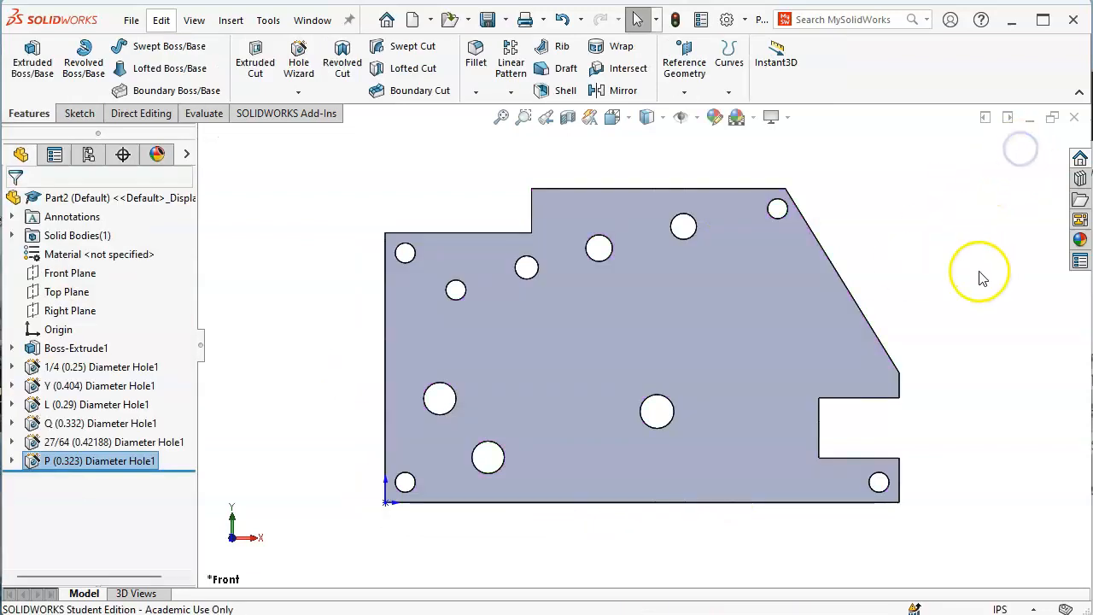
Check Figure P2-23 and start another Hole Wizard hole on the front face
key(alt+Tab)
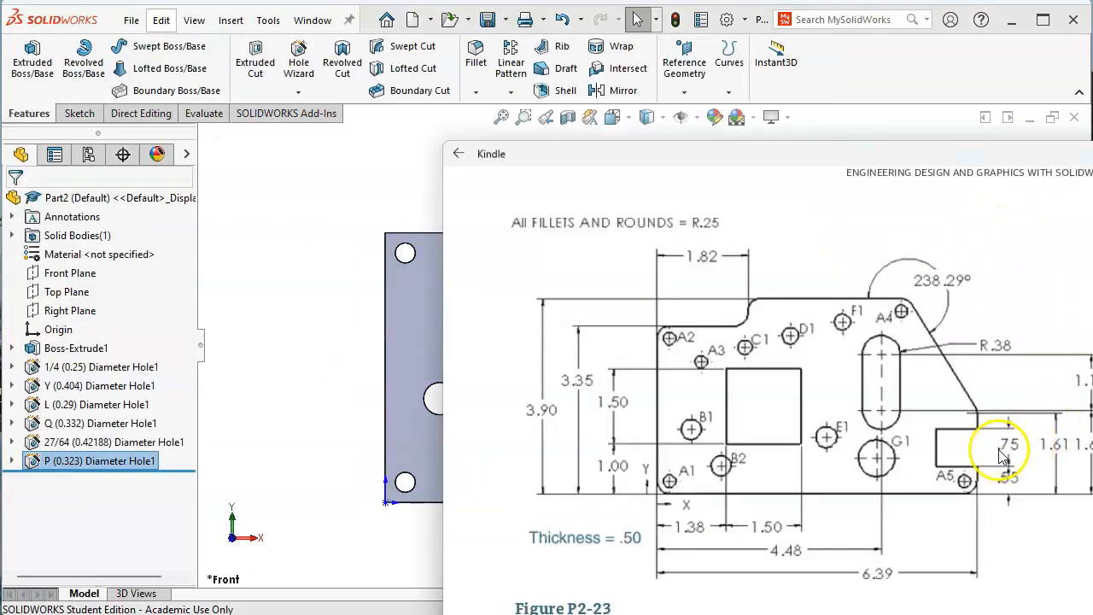
click(333, 218)
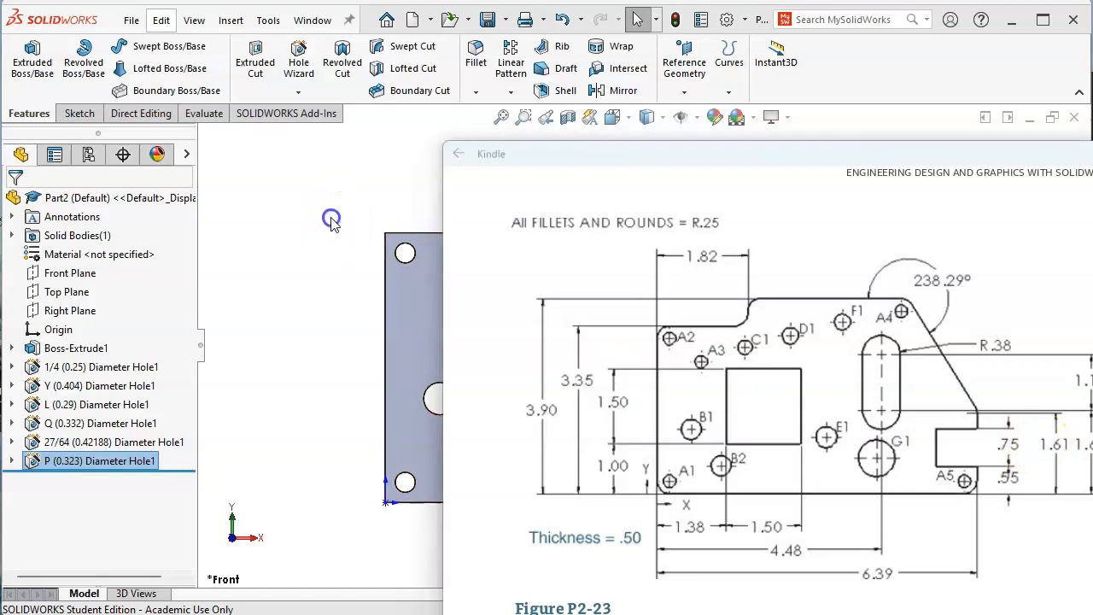
click(721, 453)
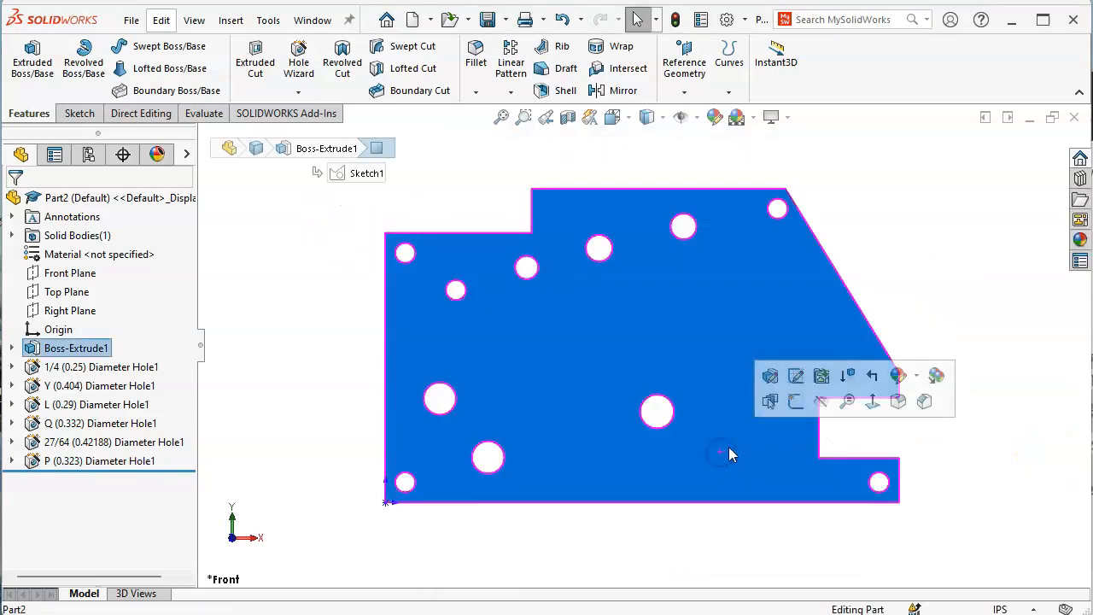
click(299, 56)
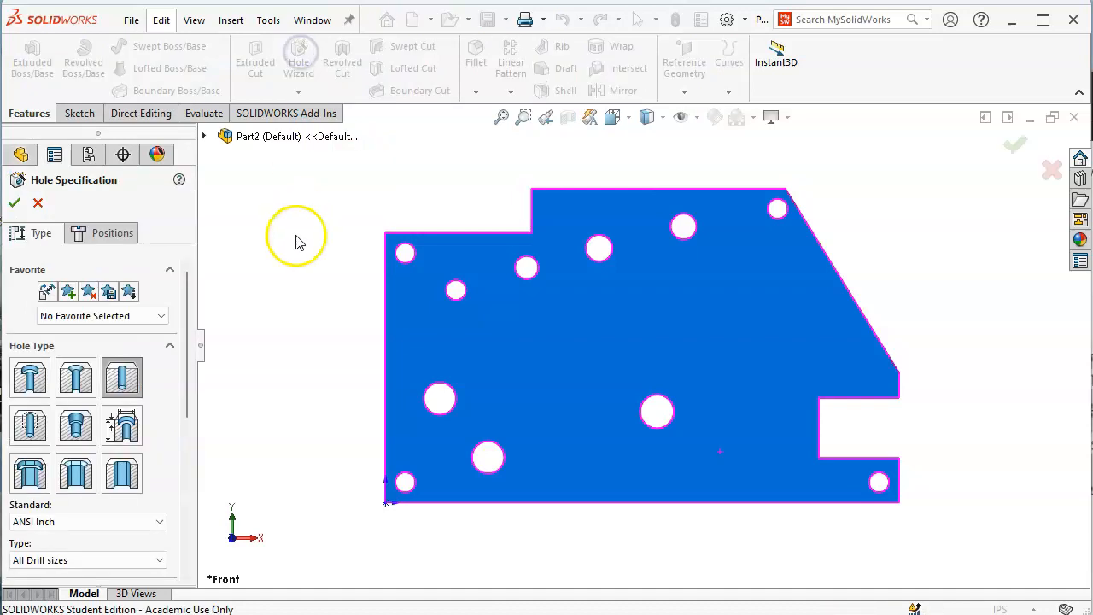
Size the next Through All hole 47/64 (0.73438in) and move on to positioning it
drag(190, 402, 190, 496)
click(148, 414)
scroll(128, 482, down, 10)
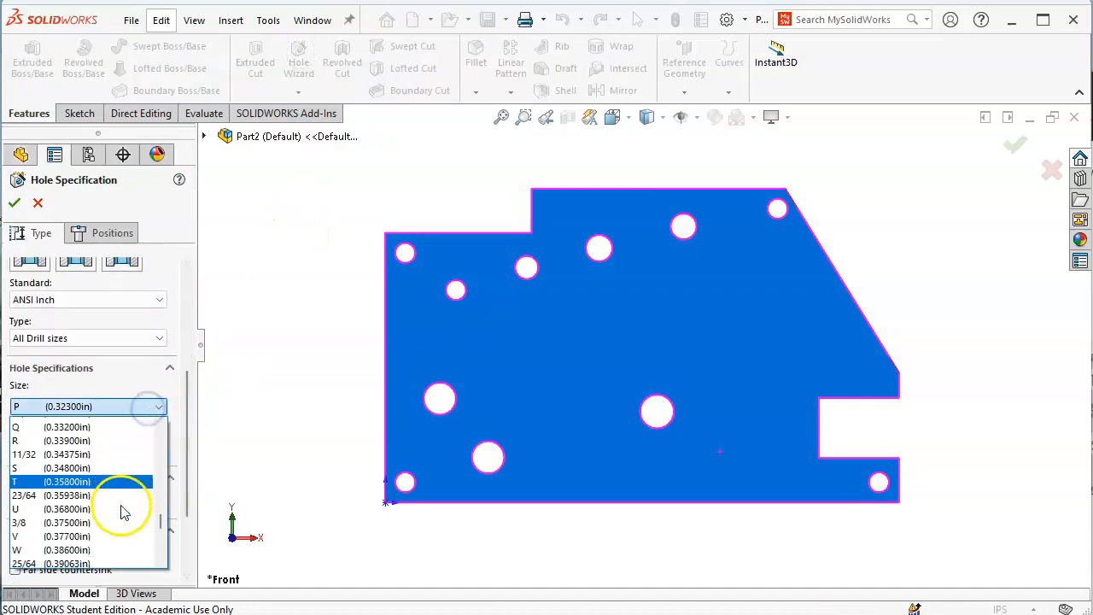
scroll(112, 504, down, 3)
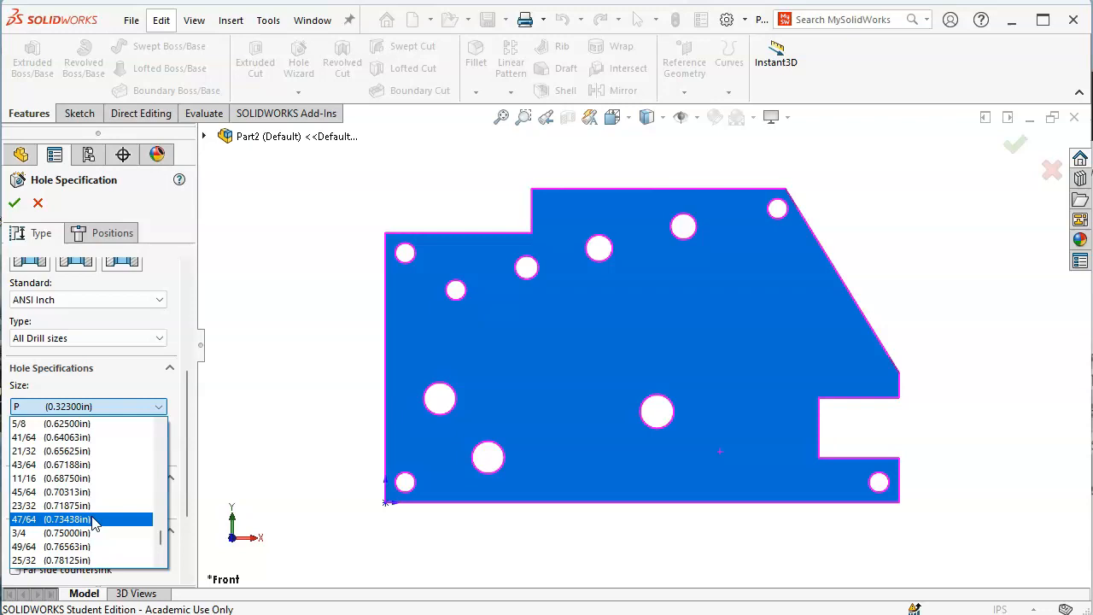
click(93, 519)
click(120, 239)
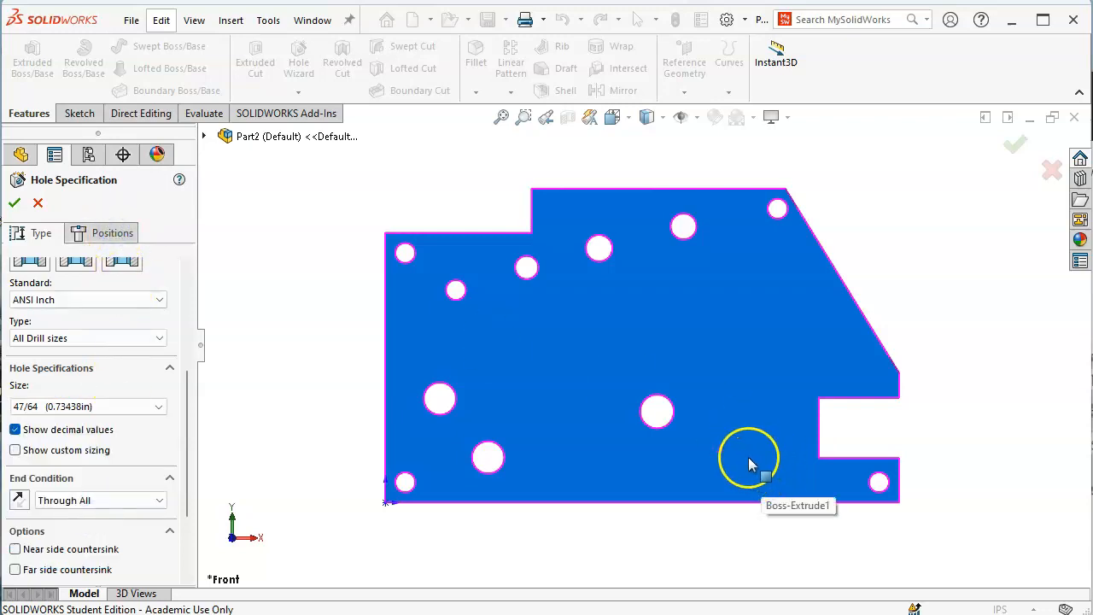
click(112, 232)
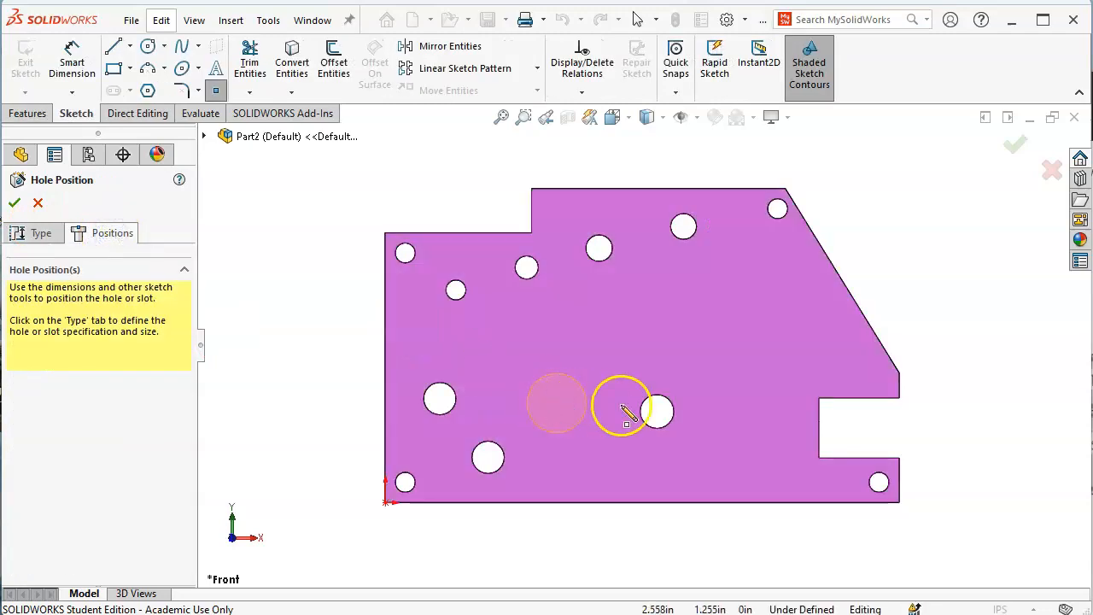
Place the hole centre left of the notch, 4.39 from the plate's left edge
click(746, 438)
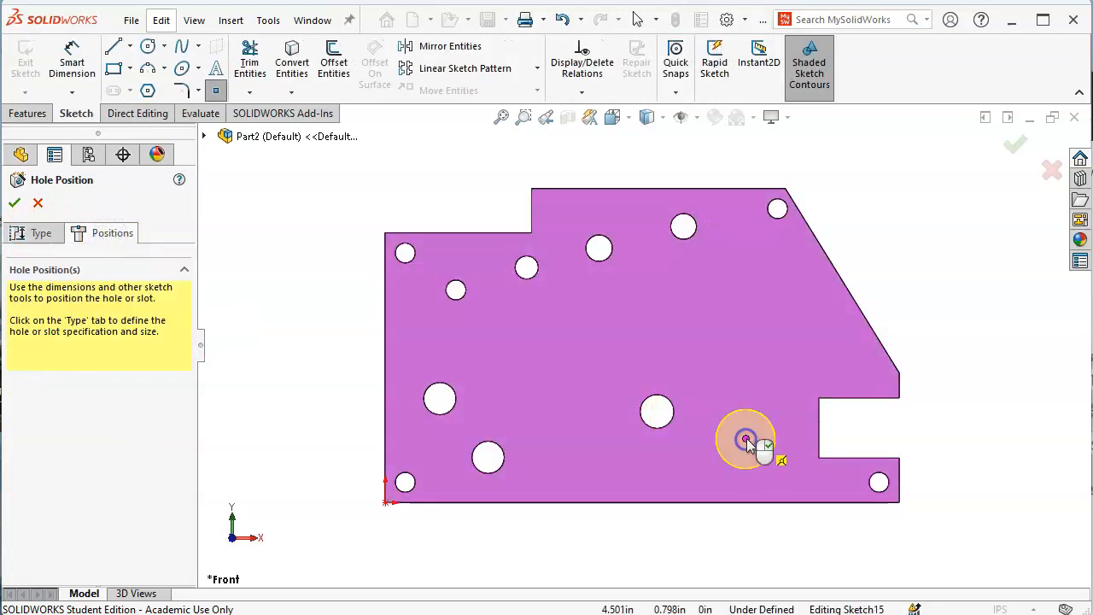
right_click(959, 274)
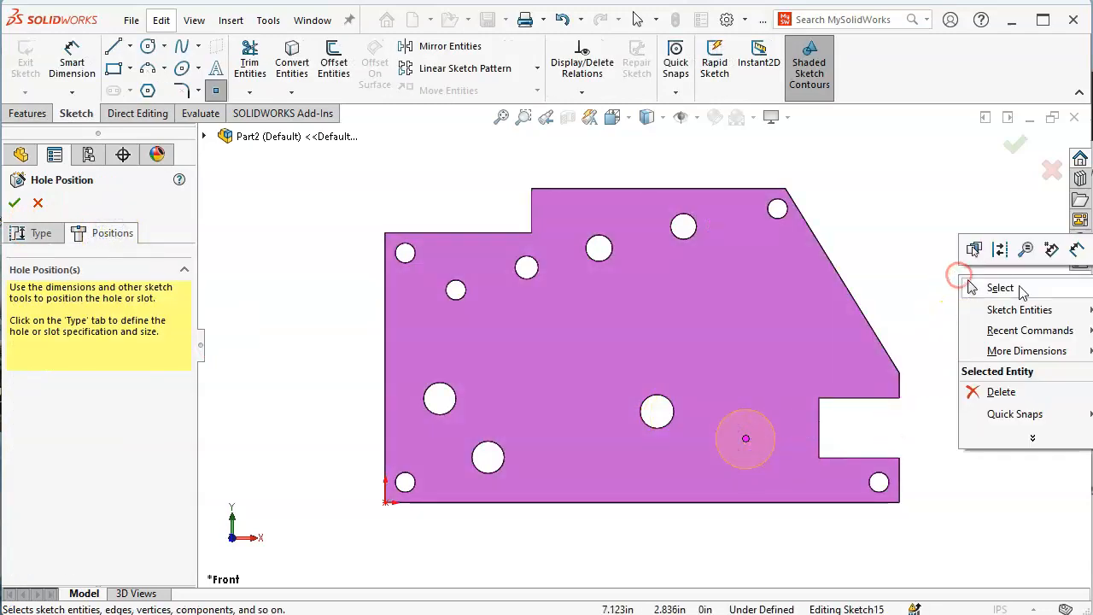
click(1052, 249)
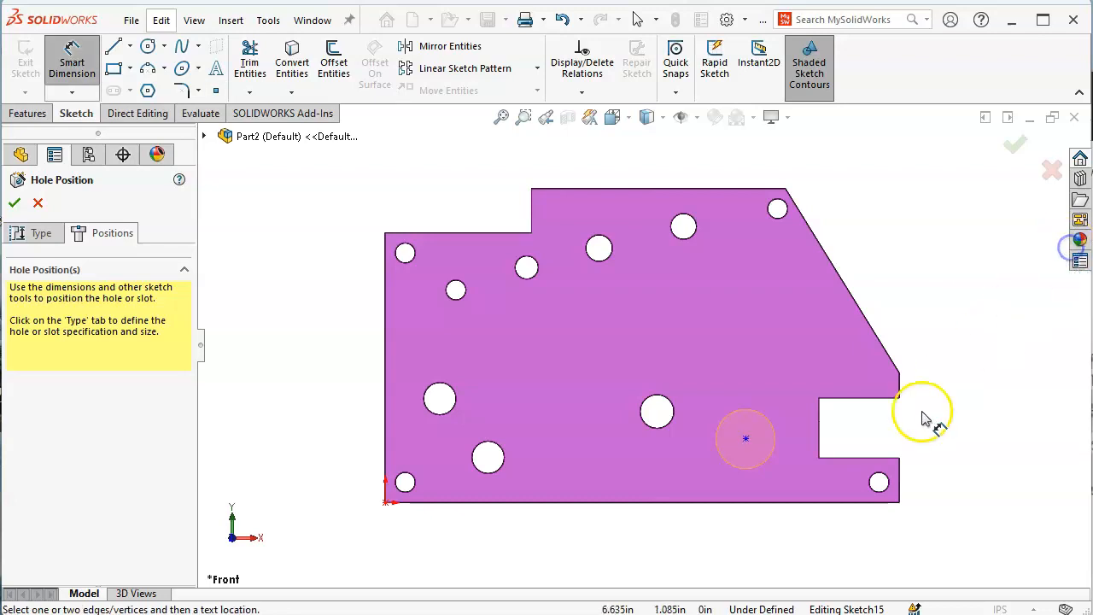
click(385, 450)
click(746, 440)
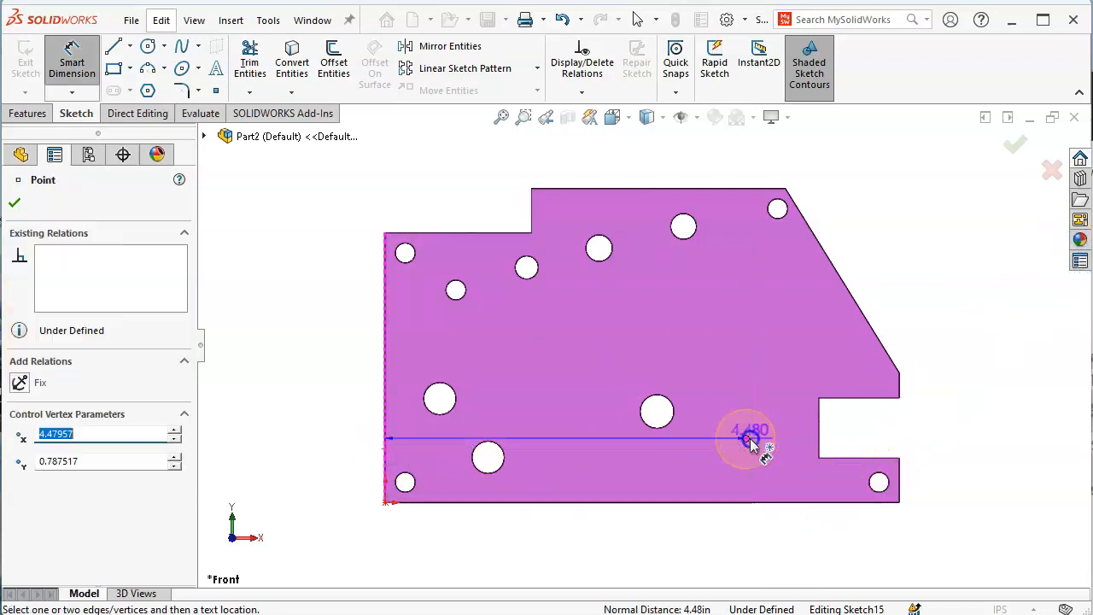
click(556, 547)
text(4.39)
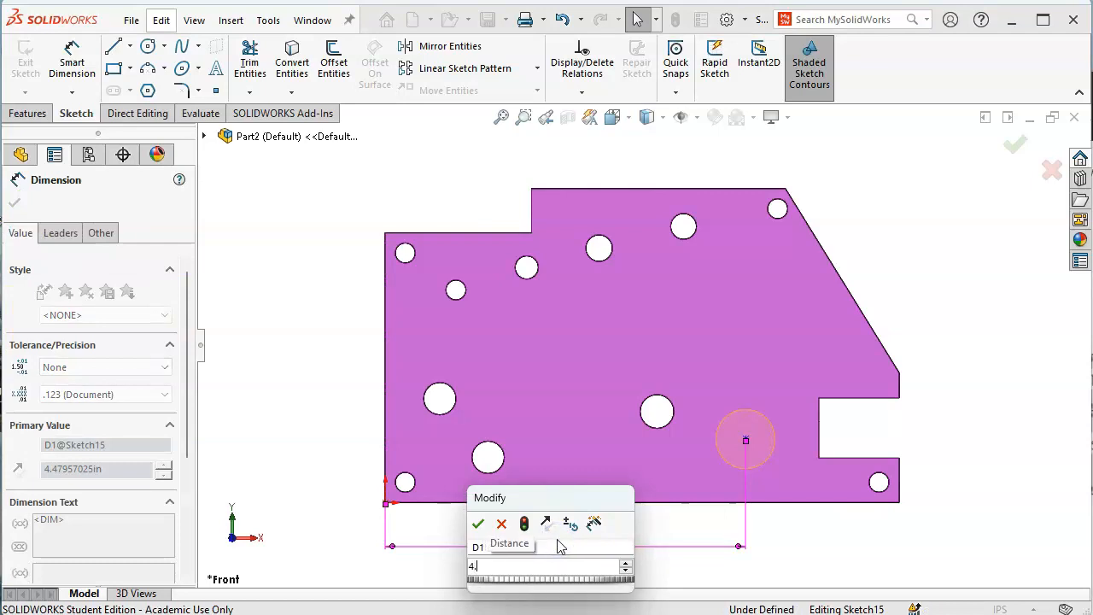
key(Return)
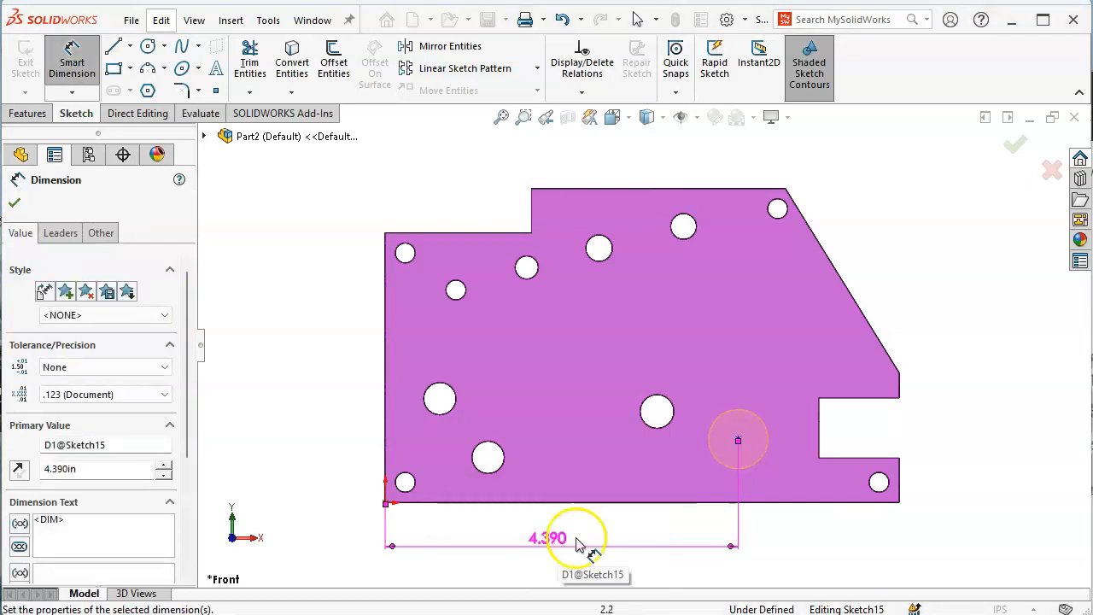
Locate the hole 0.71 above the bottom edge and finish the 47/64 hole cut
click(791, 502)
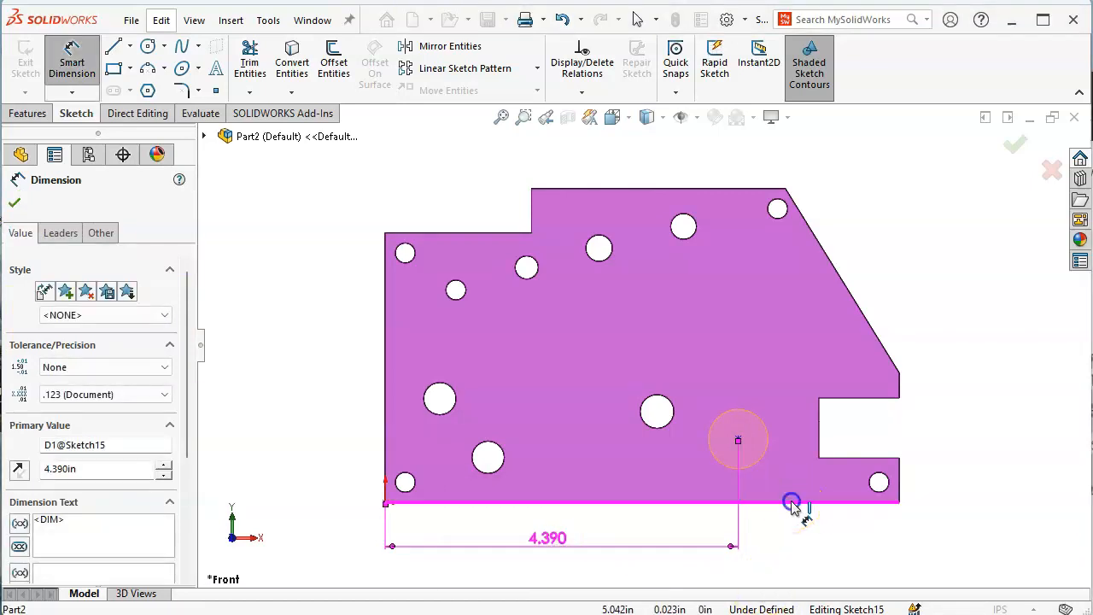
click(738, 439)
click(965, 474)
text(0.71)
key(Return)
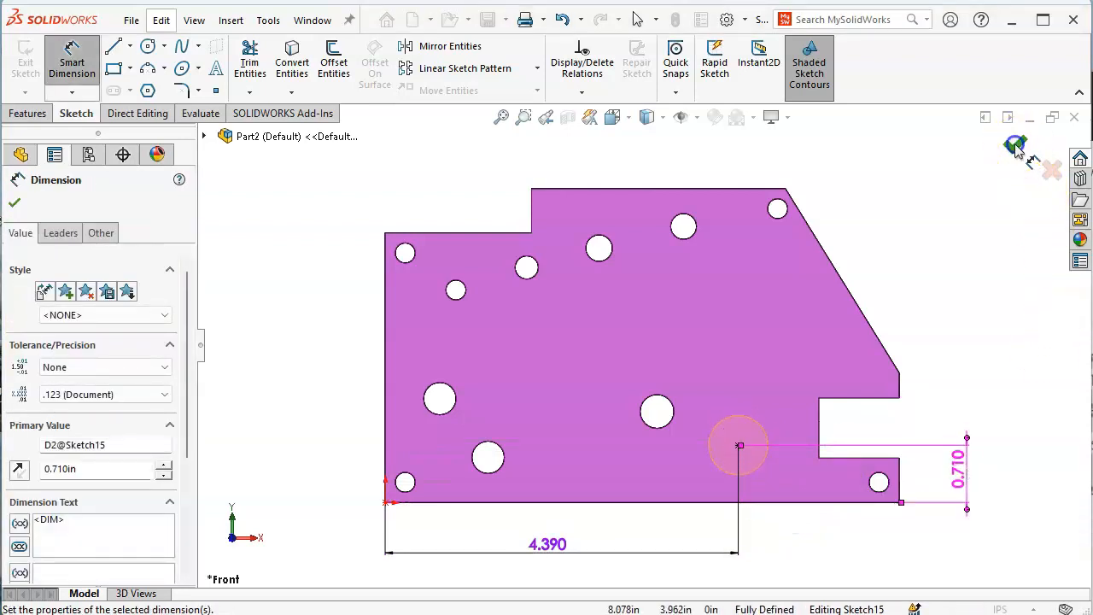
click(1016, 146)
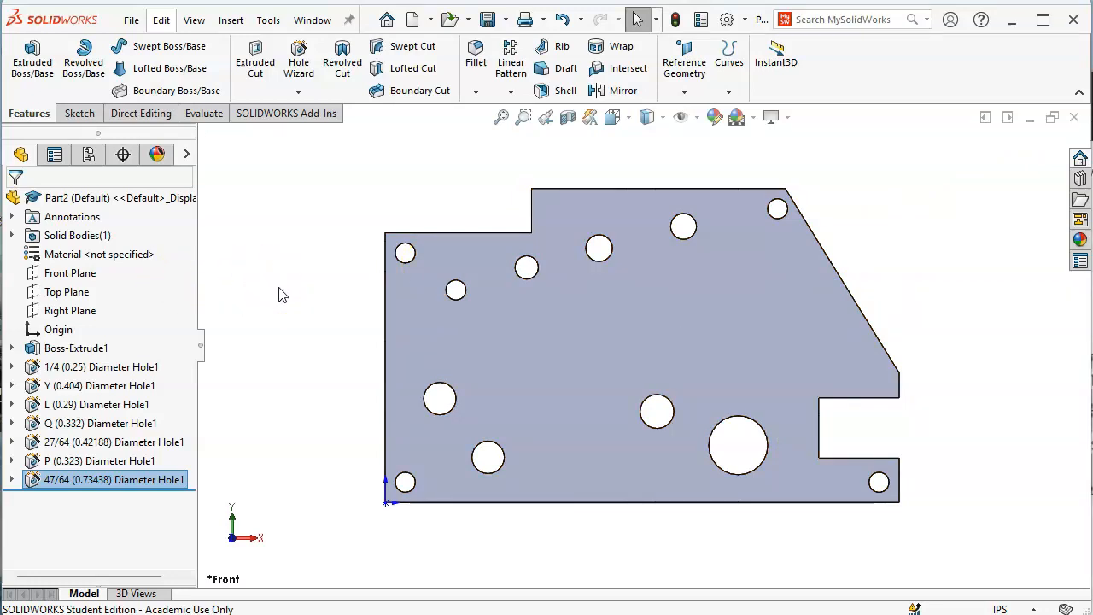
key(ctrl+s)
Save the part as 'P2-21 jl' in the A2 folder, checking the figure number in the drawing
text(P2-)
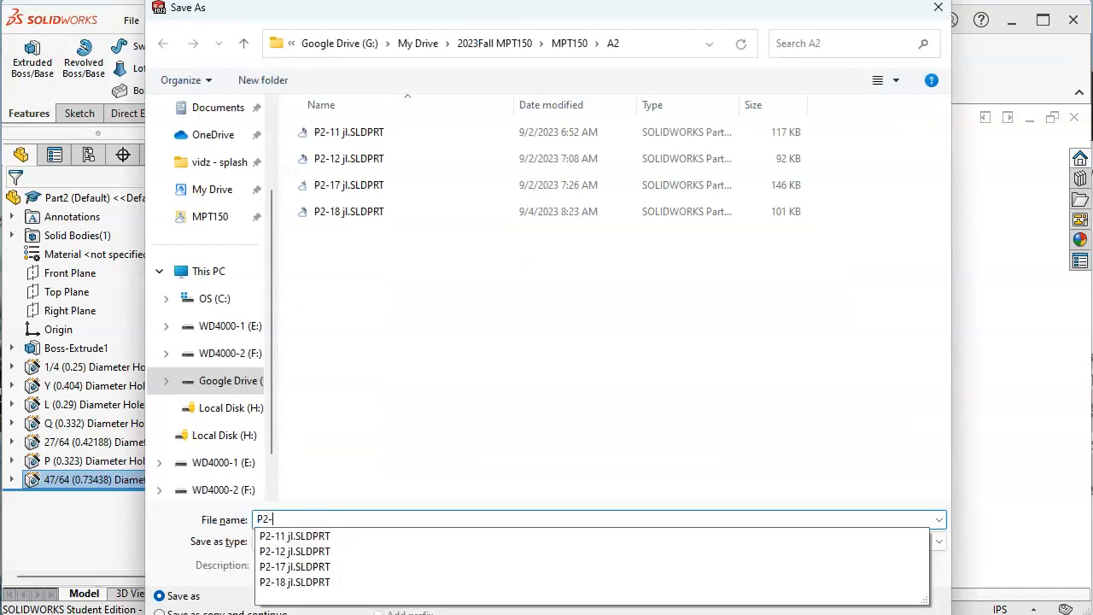
key(alt+Tab)
text(2-)
click(327, 518)
text(21)
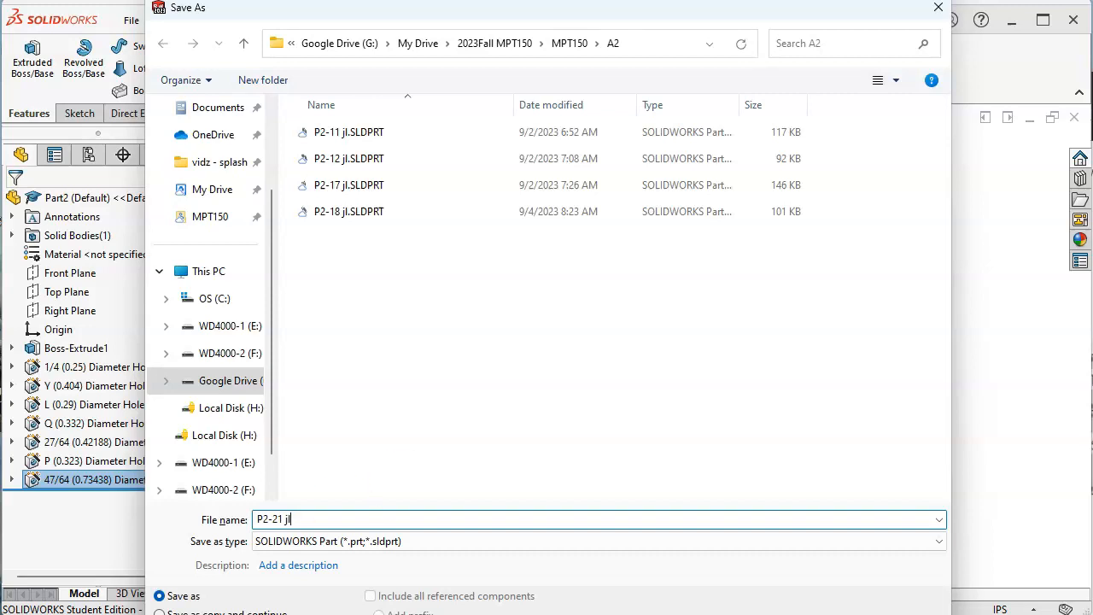
text( jl)
key(Return)
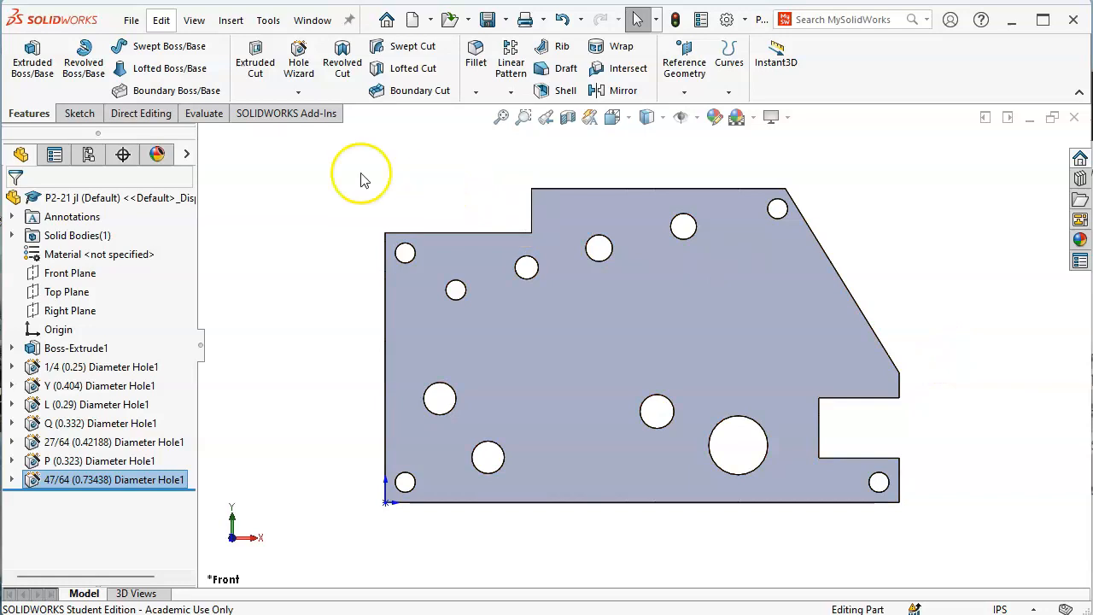
Start a sketch on the plate's front face, draw a trial straight slot, then undo it
click(788, 305)
click(855, 254)
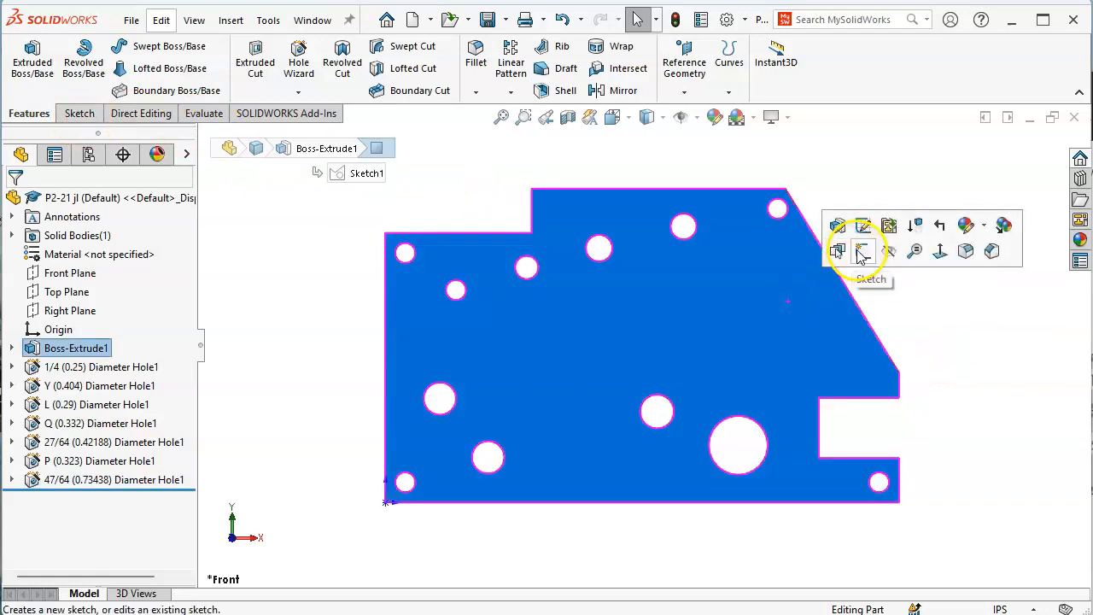
click(113, 89)
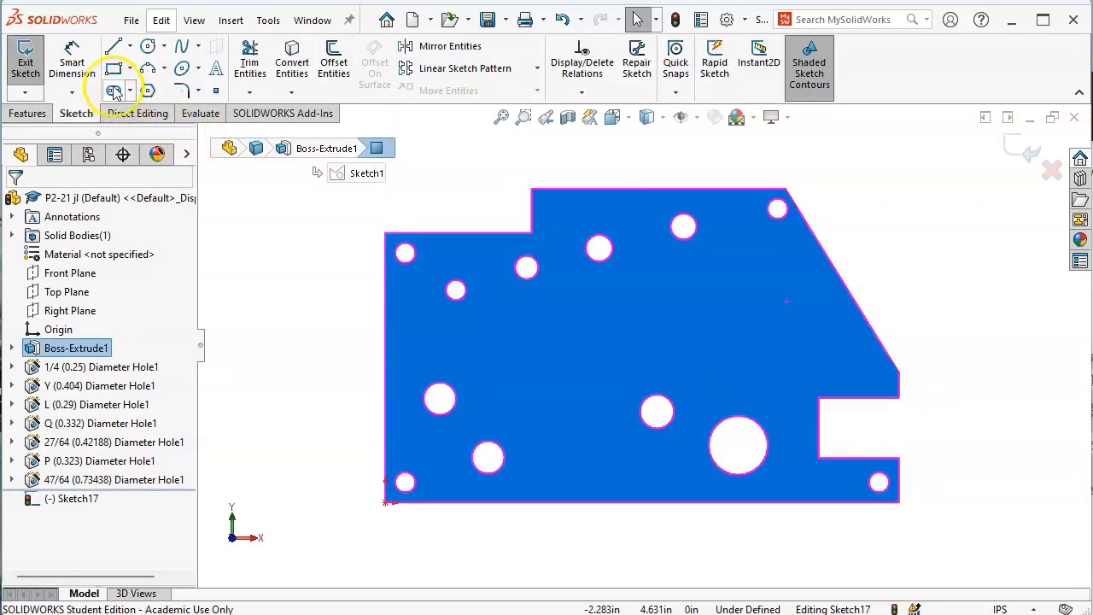
click(739, 360)
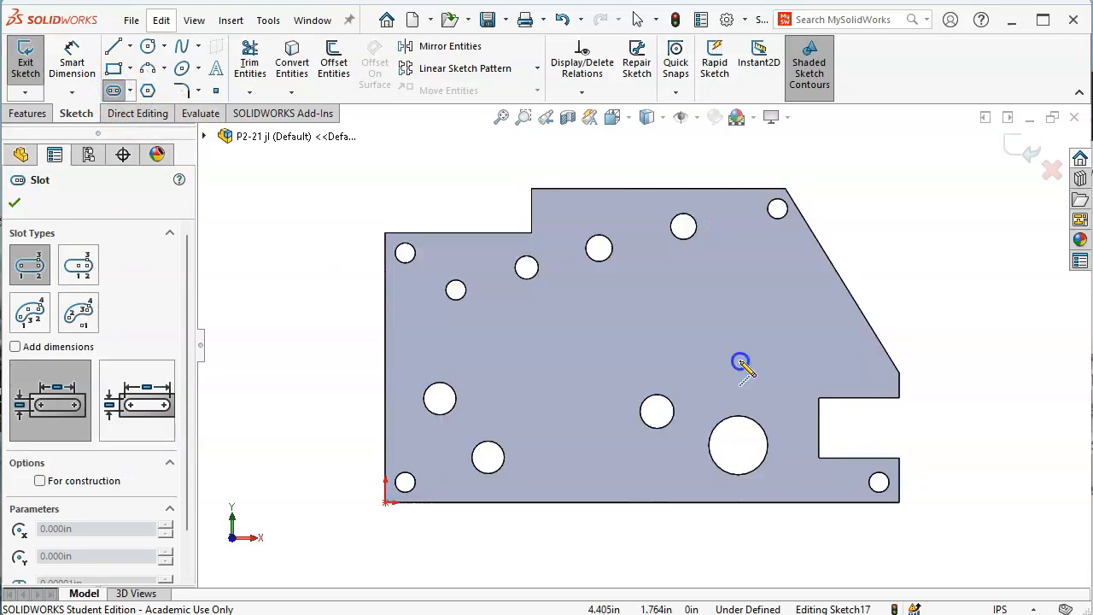
click(740, 280)
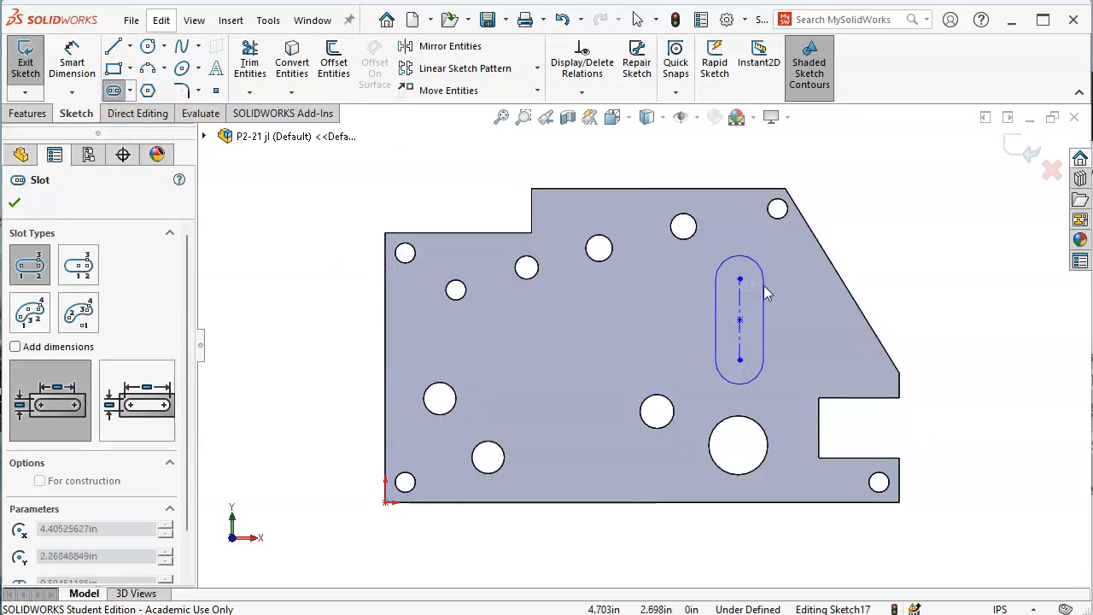
click(765, 287)
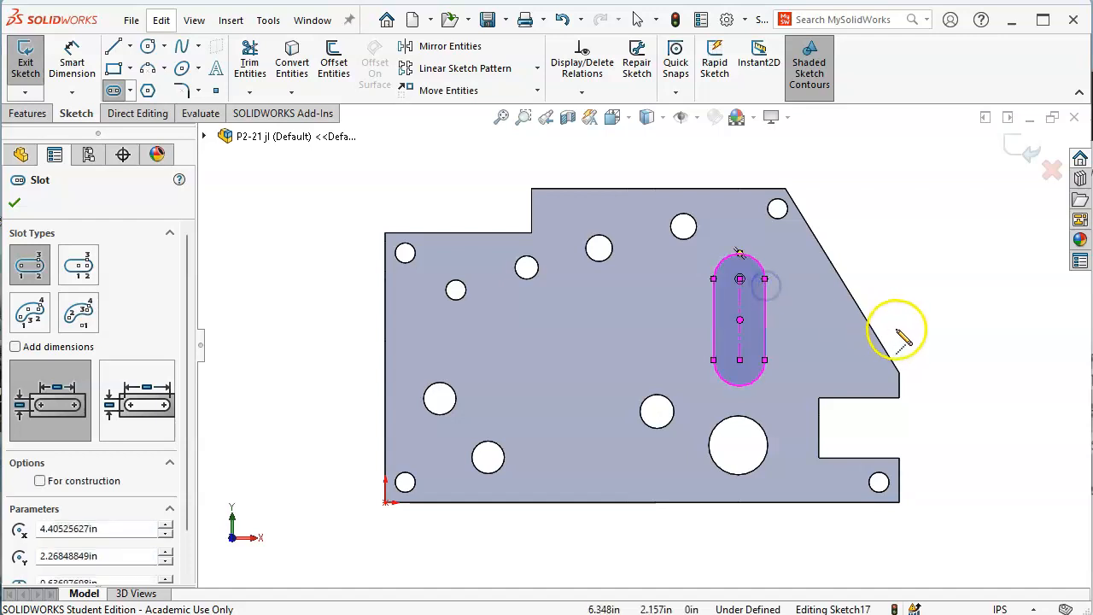
key(ctrl+z)
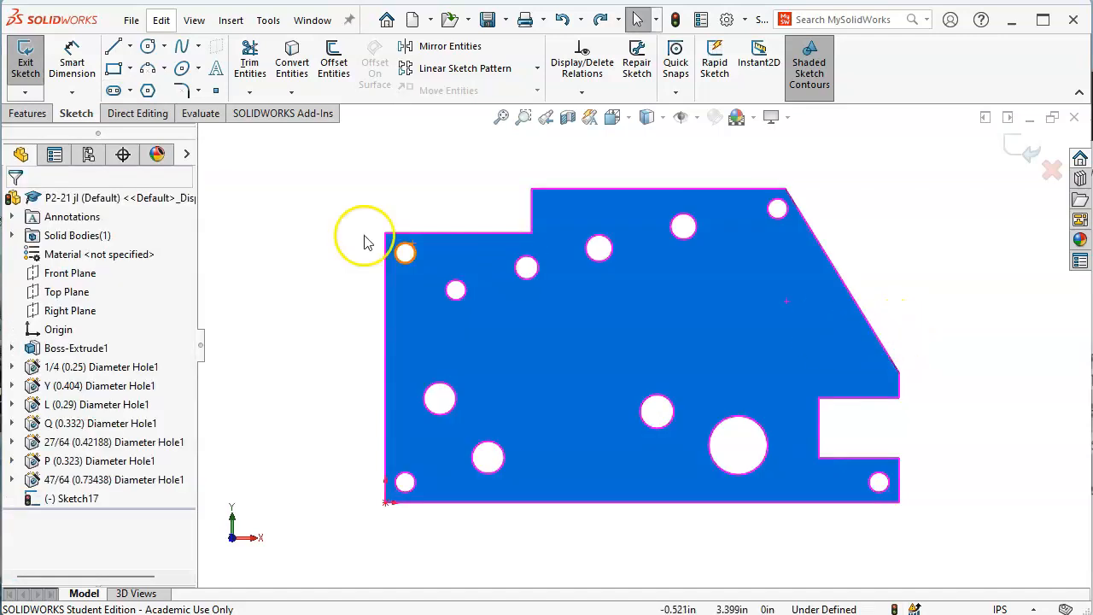
Redraw a vertical straight slot above the large hole and compare it with Figure P2-23
click(115, 91)
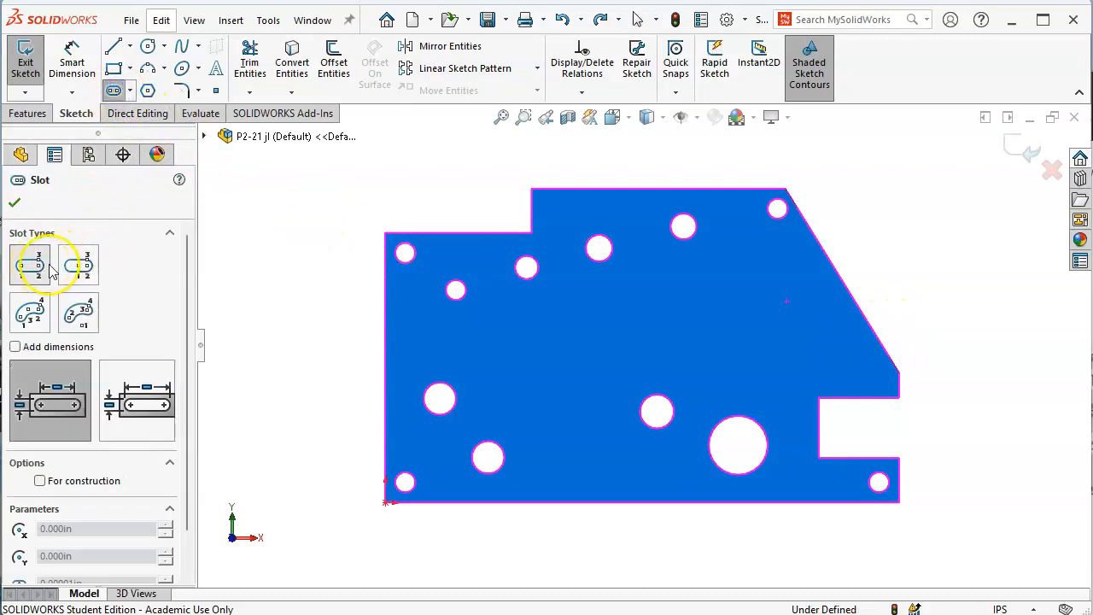
click(83, 273)
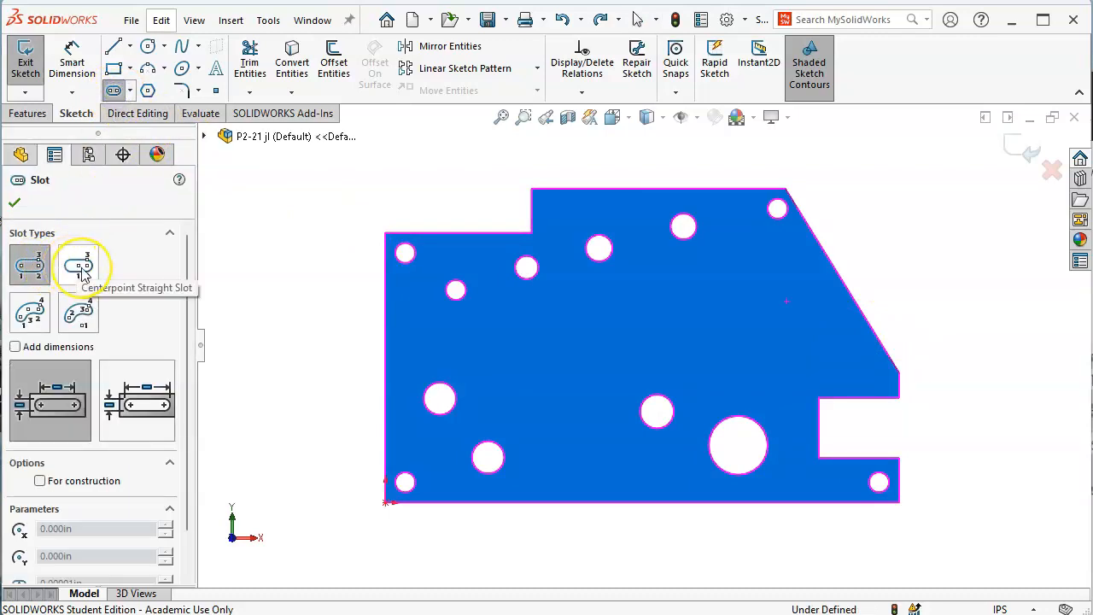
click(103, 282)
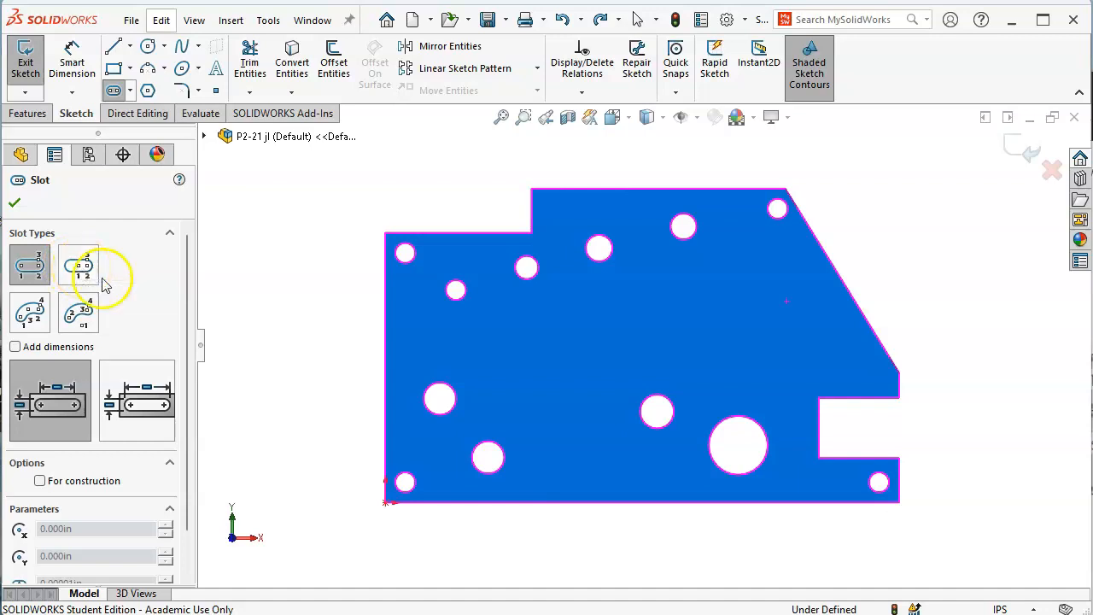
click(82, 268)
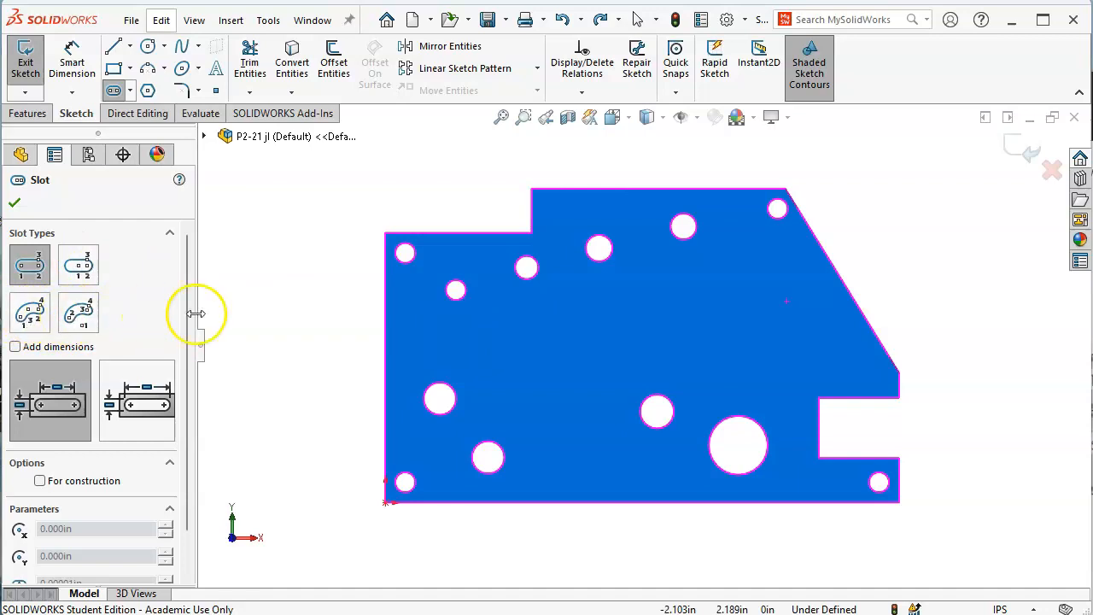
click(740, 342)
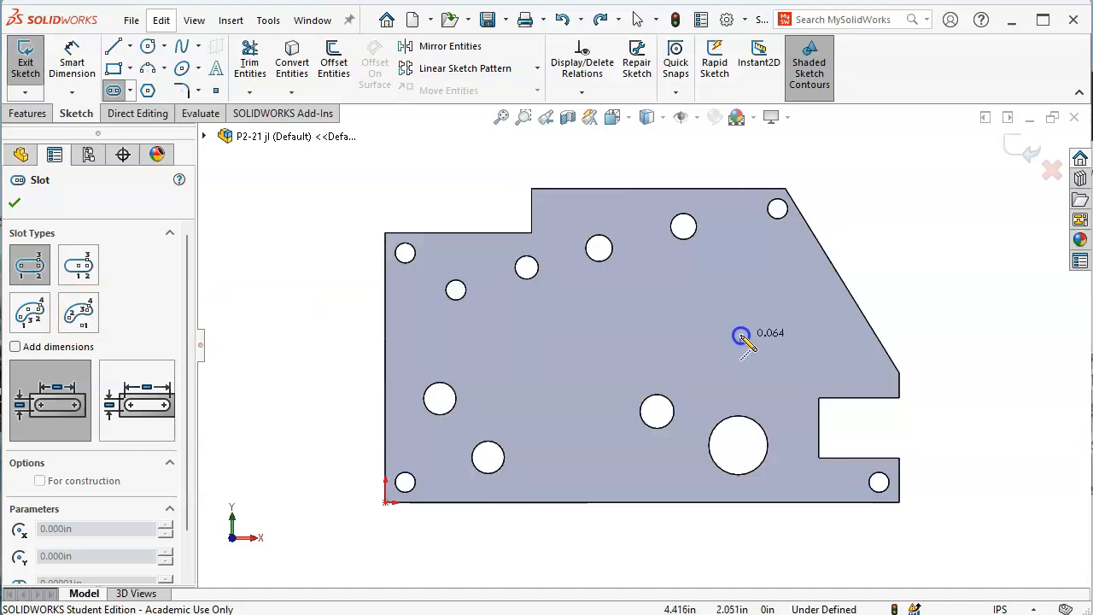
click(739, 276)
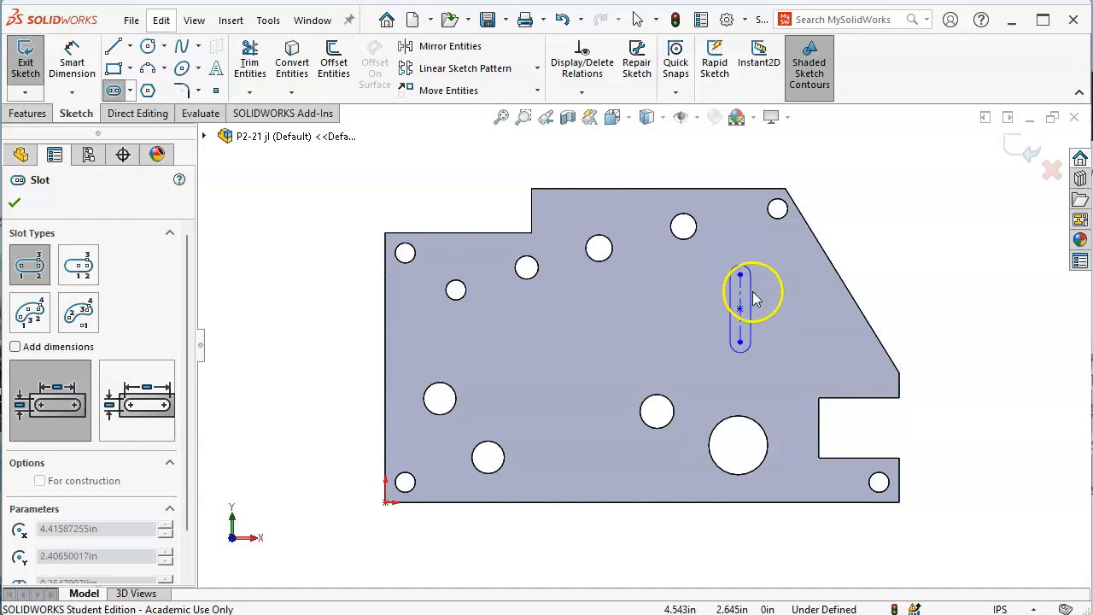
click(771, 305)
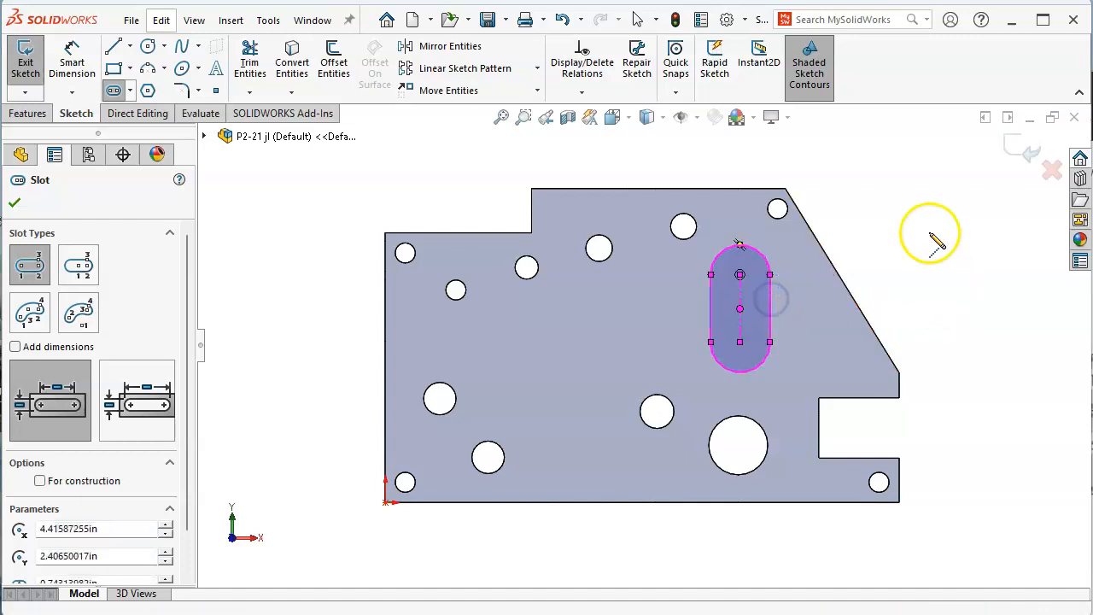
right_click(907, 207)
click(931, 218)
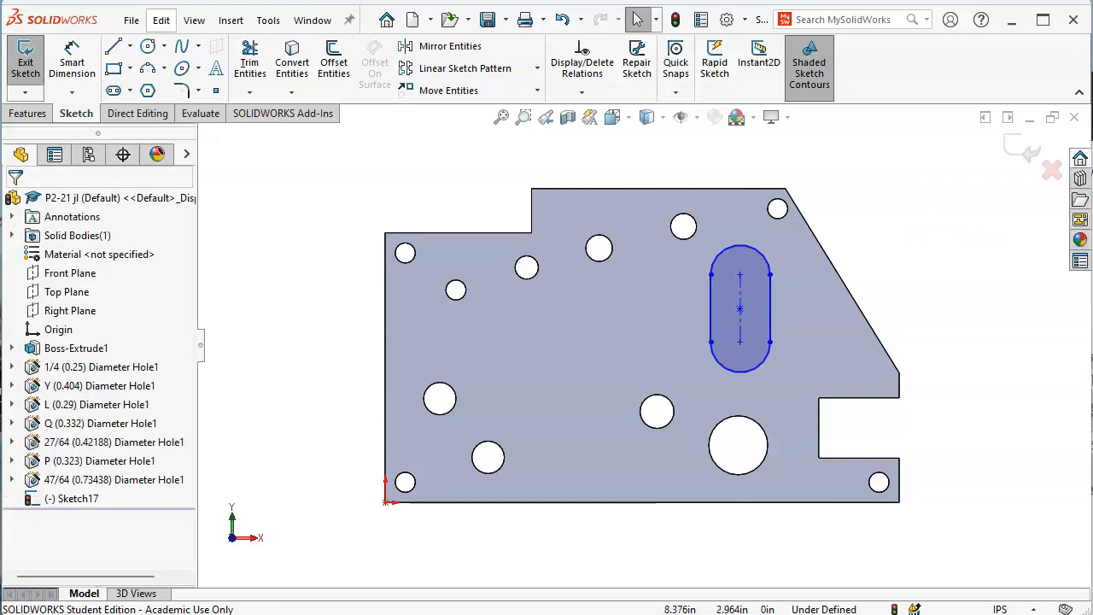
key(alt+Tab)
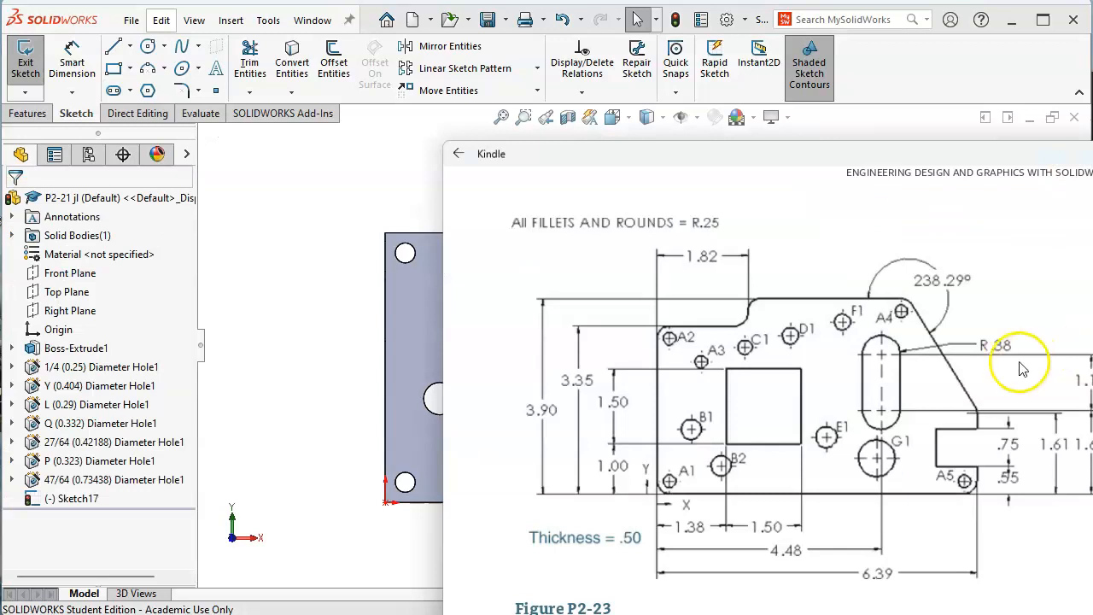
Dimension the slot end radius to 0.38 and its lower end 1.66 above the bottom edge
click(298, 274)
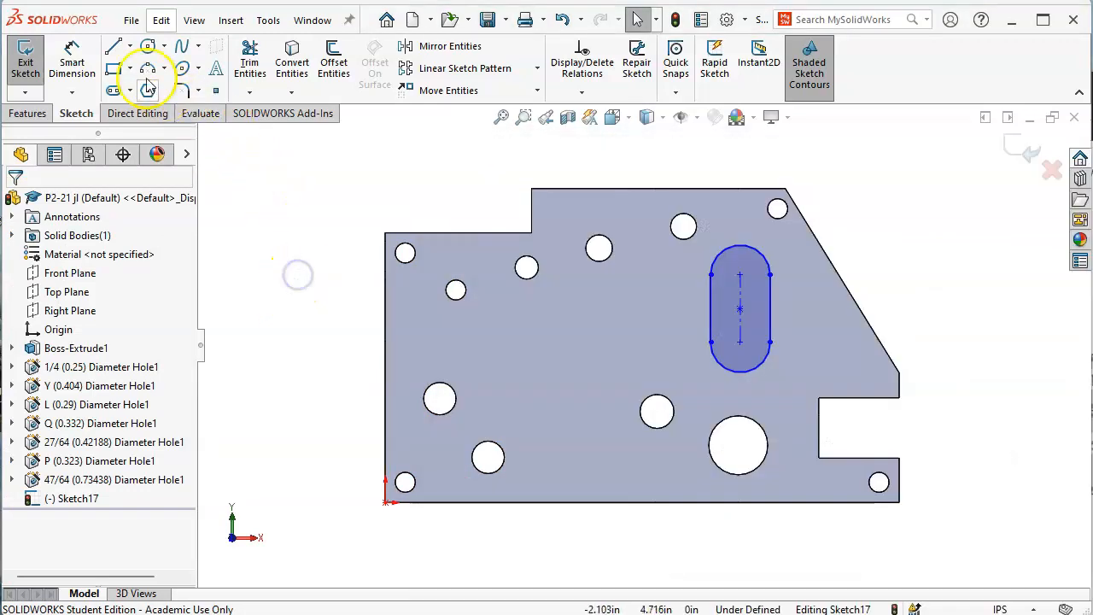
click(72, 61)
click(767, 254)
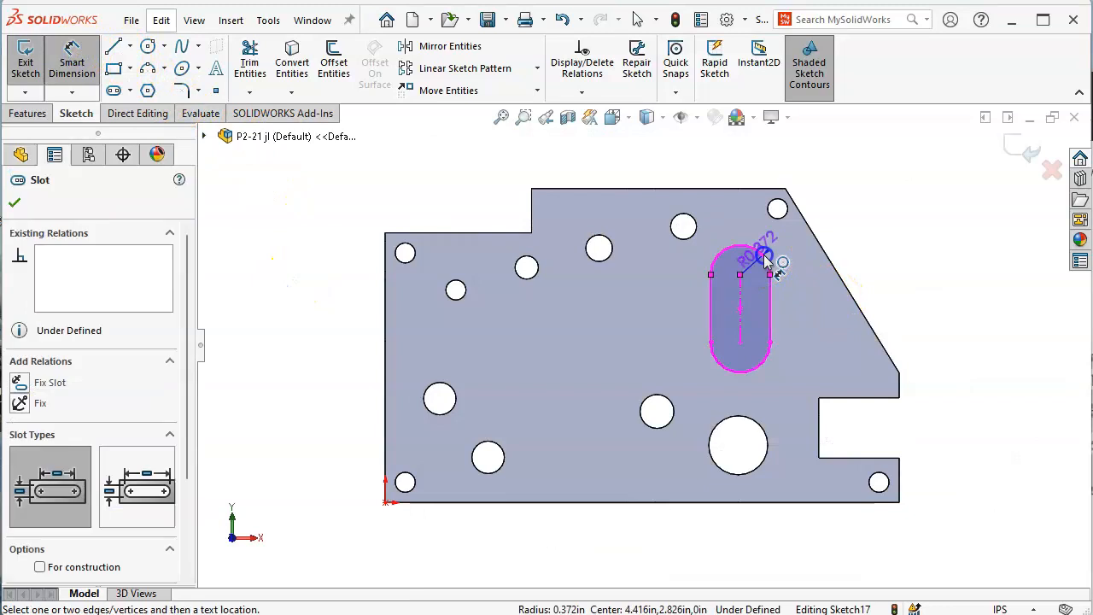
click(873, 190)
text(.38)
key(Return)
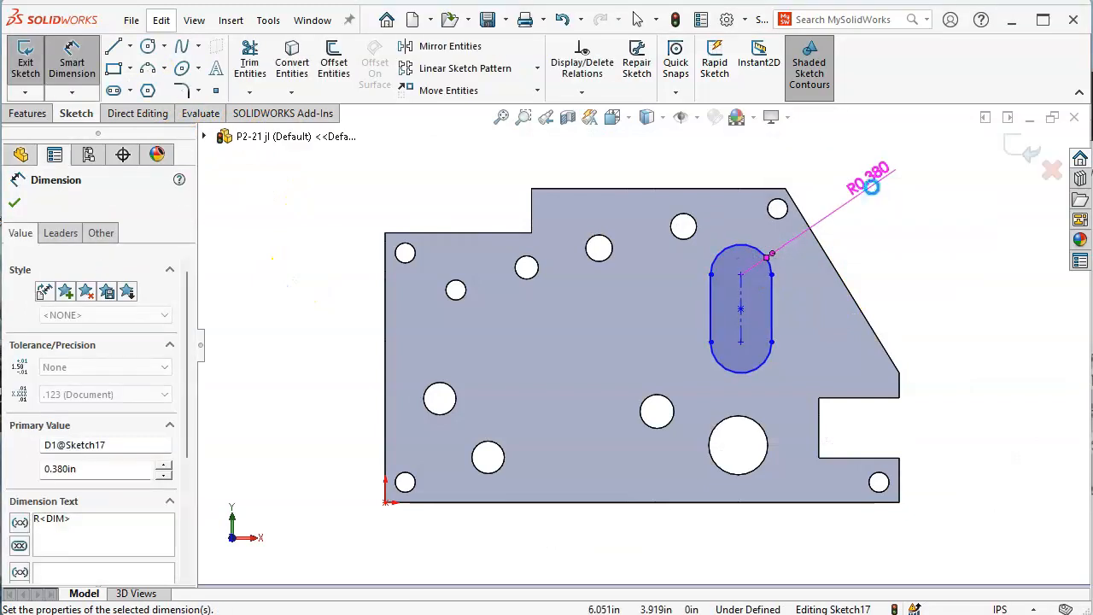
key(alt+Tab)
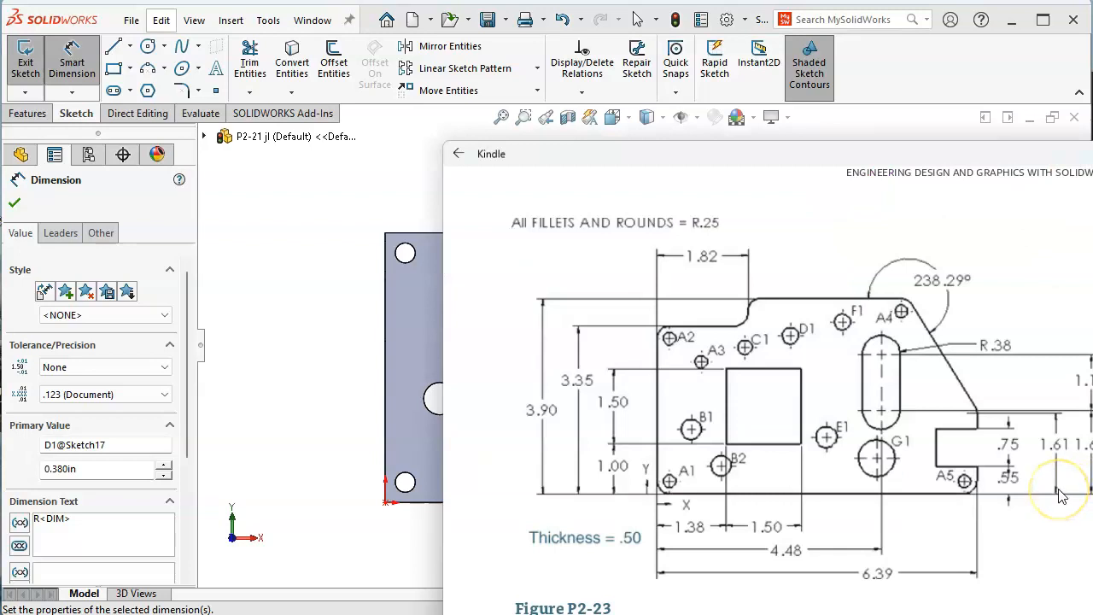
click(288, 362)
click(762, 369)
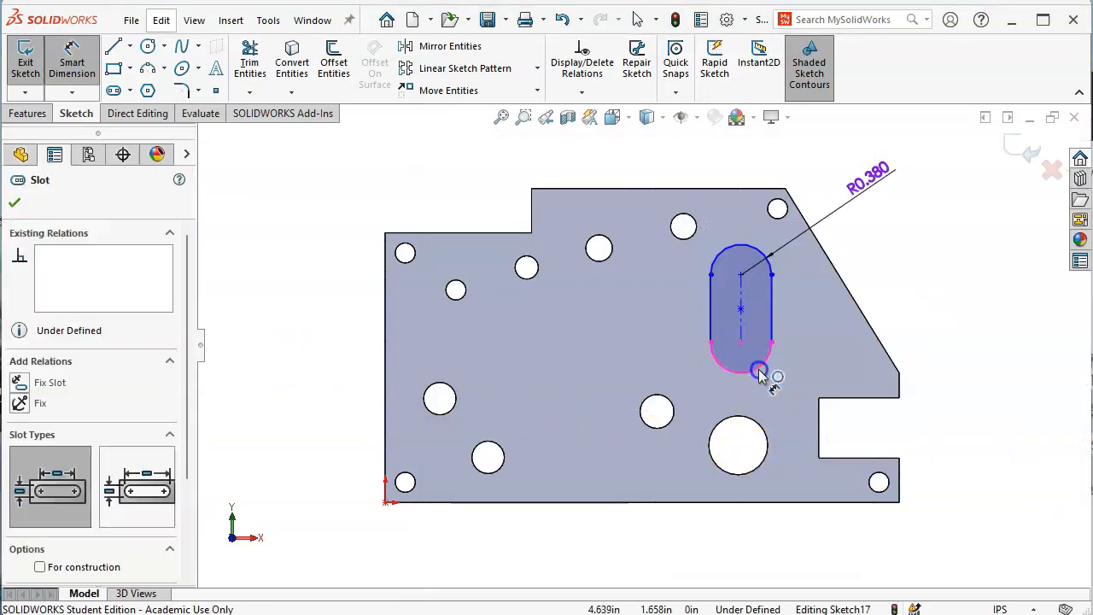
click(792, 503)
click(962, 442)
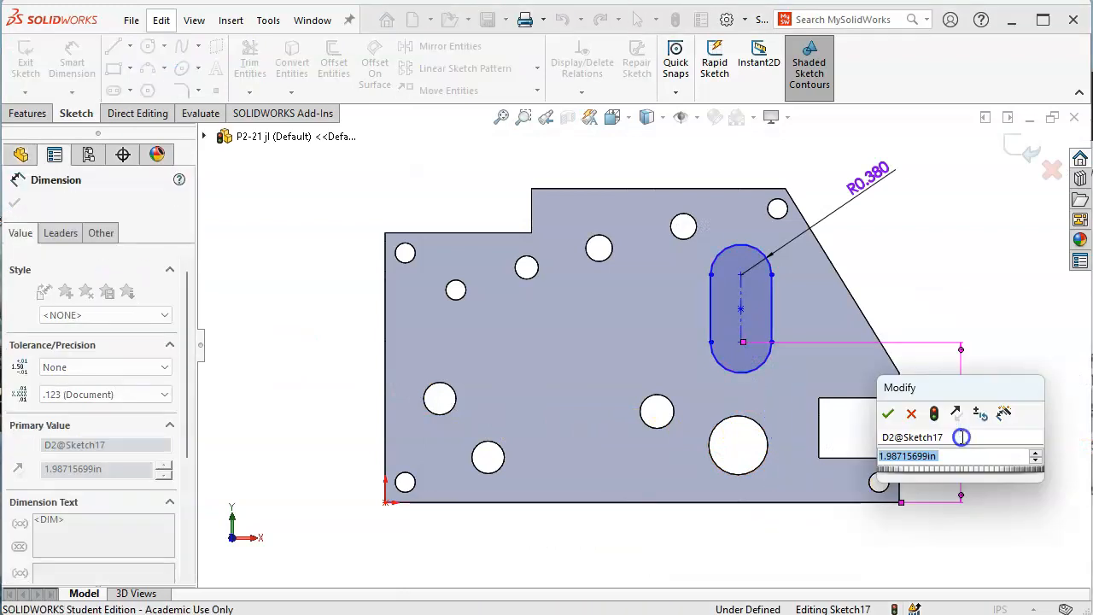
key(Return)
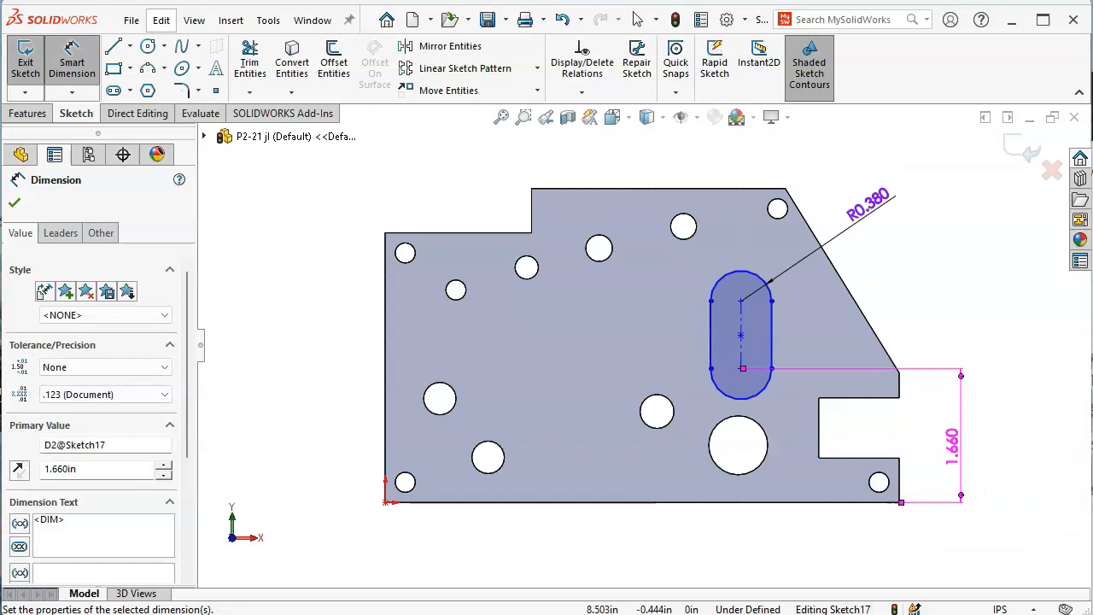
Set the slot length to 1.13 after checking the reference drawing
key(alt+Tab)
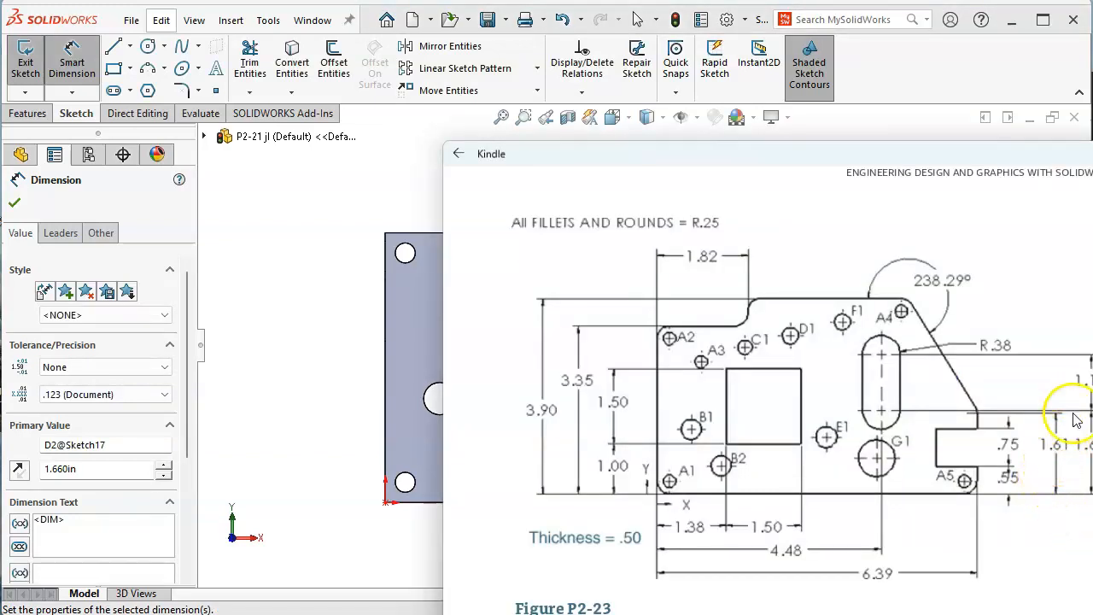
drag(946, 152, 909, 144)
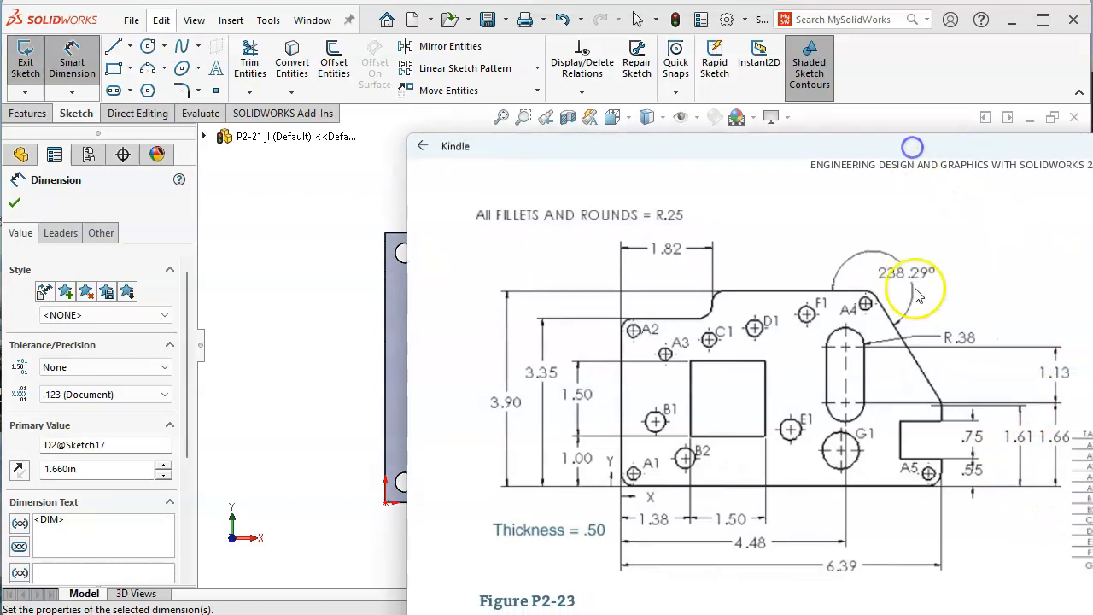
click(303, 264)
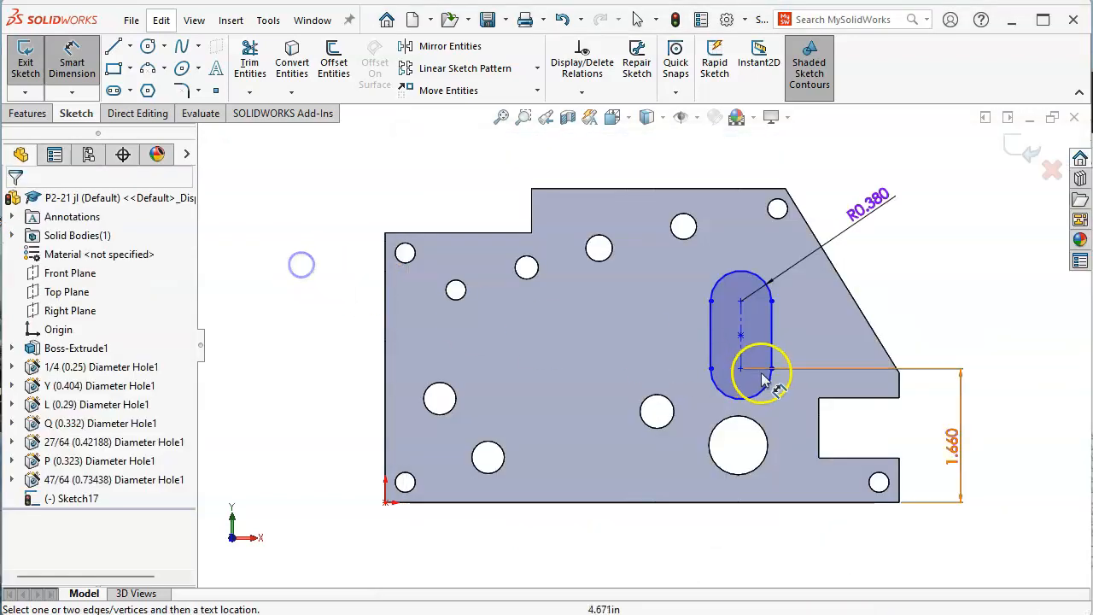
click(746, 321)
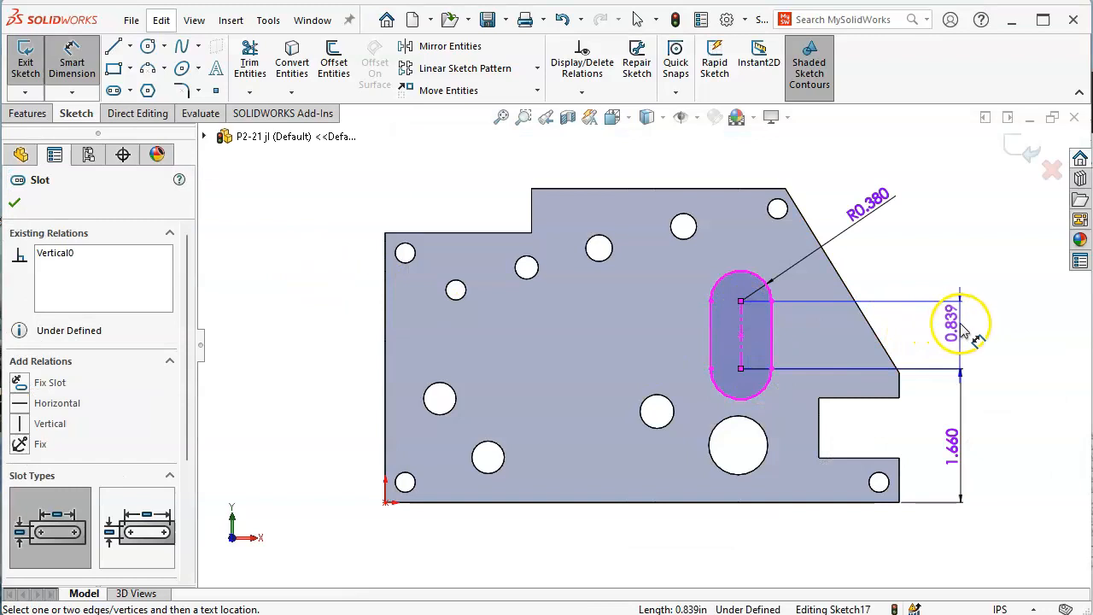
click(962, 328)
text(1.13)
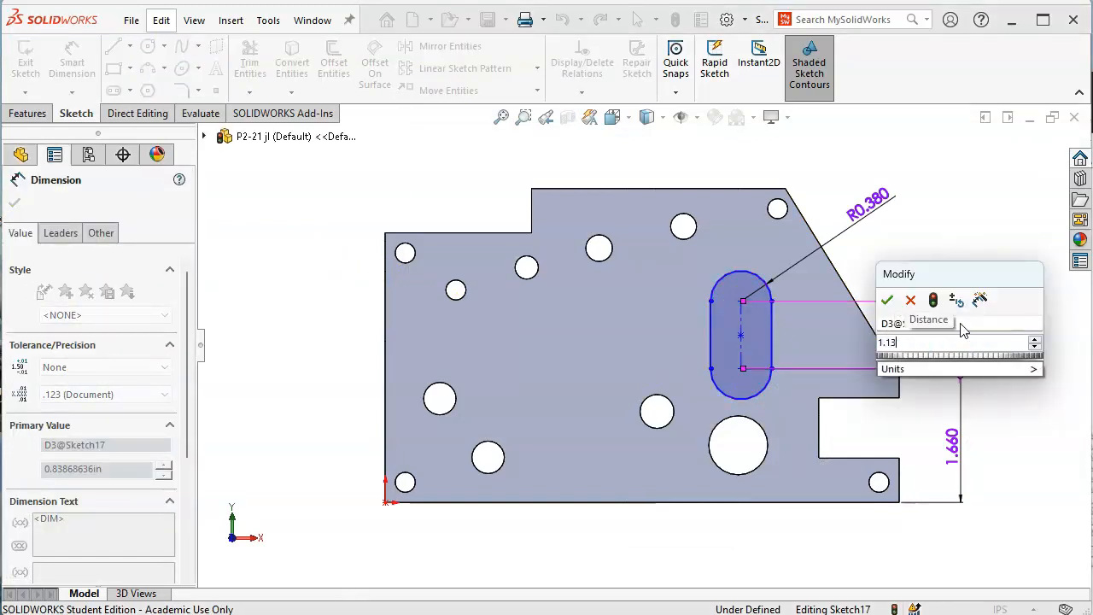
key(Return)
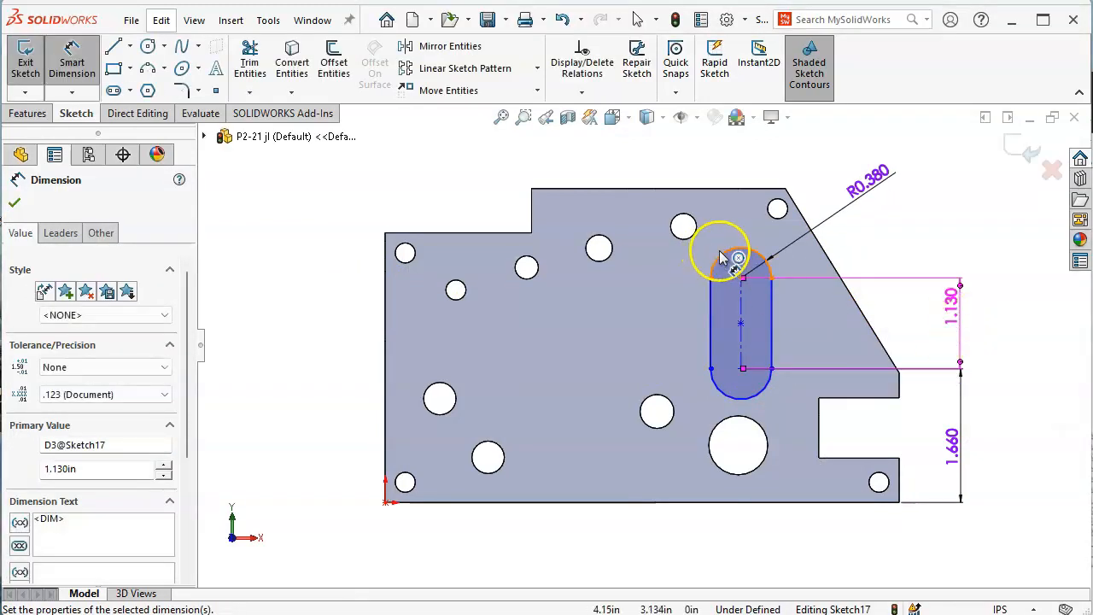
Locate the slot's lower end 4.48 from the plate's left edge
key(alt+Tab)
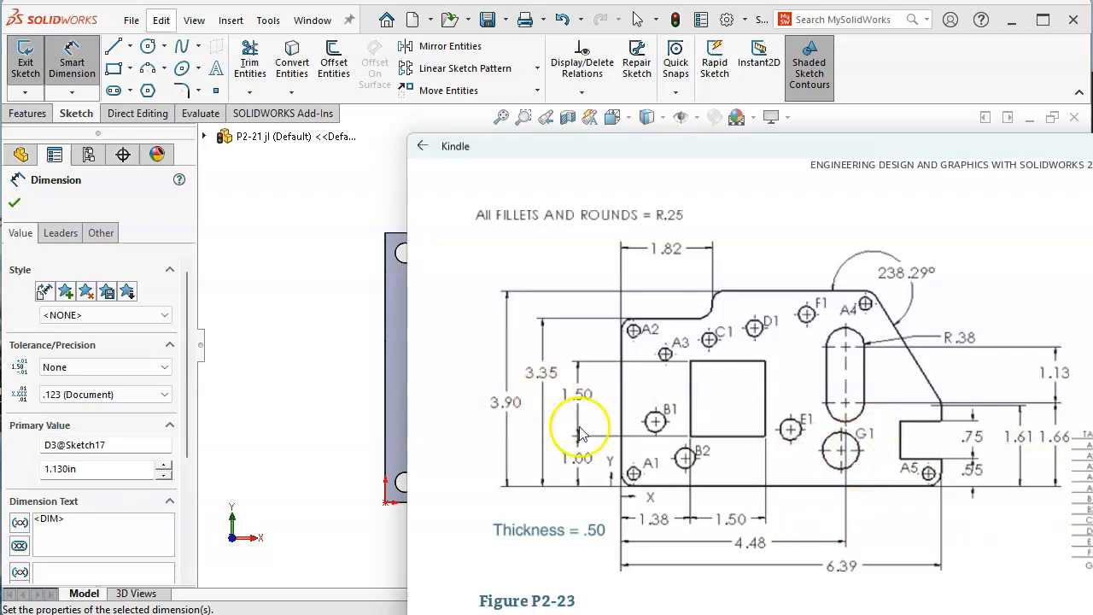
click(305, 349)
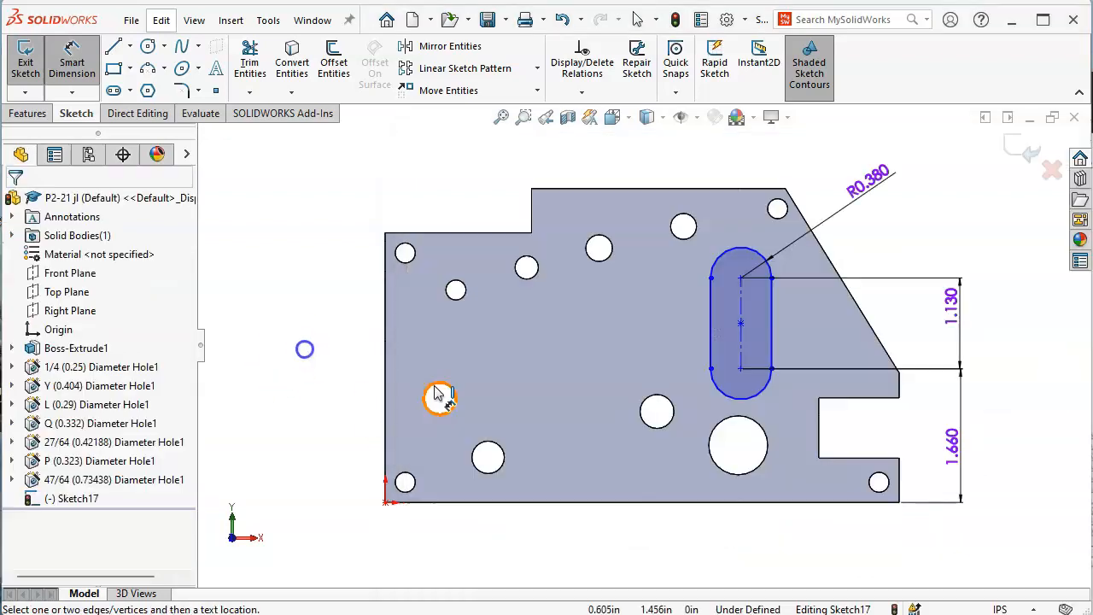
click(385, 379)
click(721, 398)
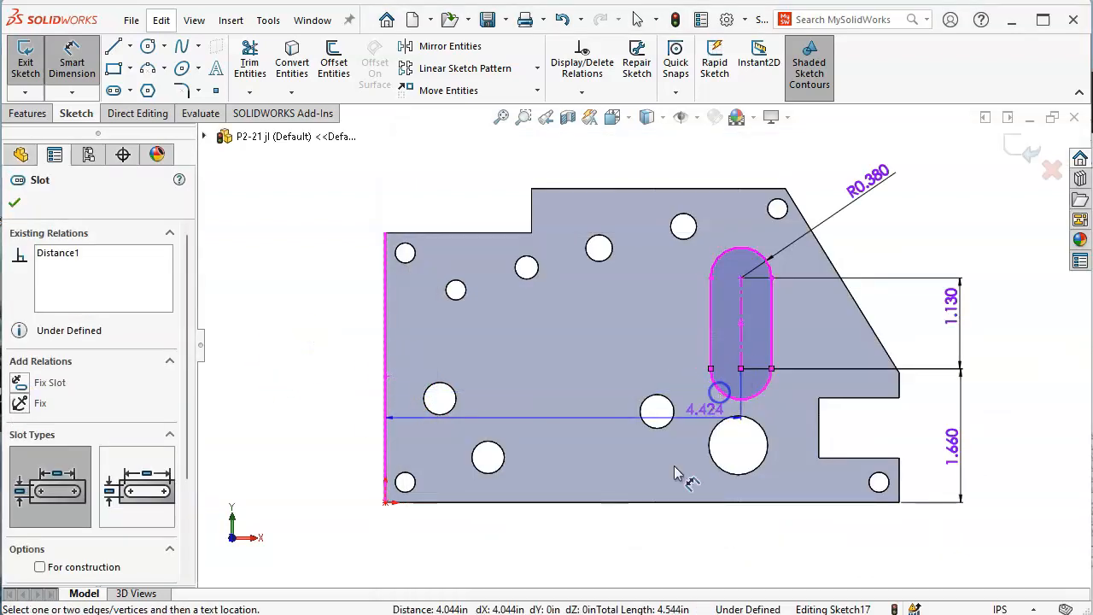
click(580, 547)
text(1)
key(BackSpace)
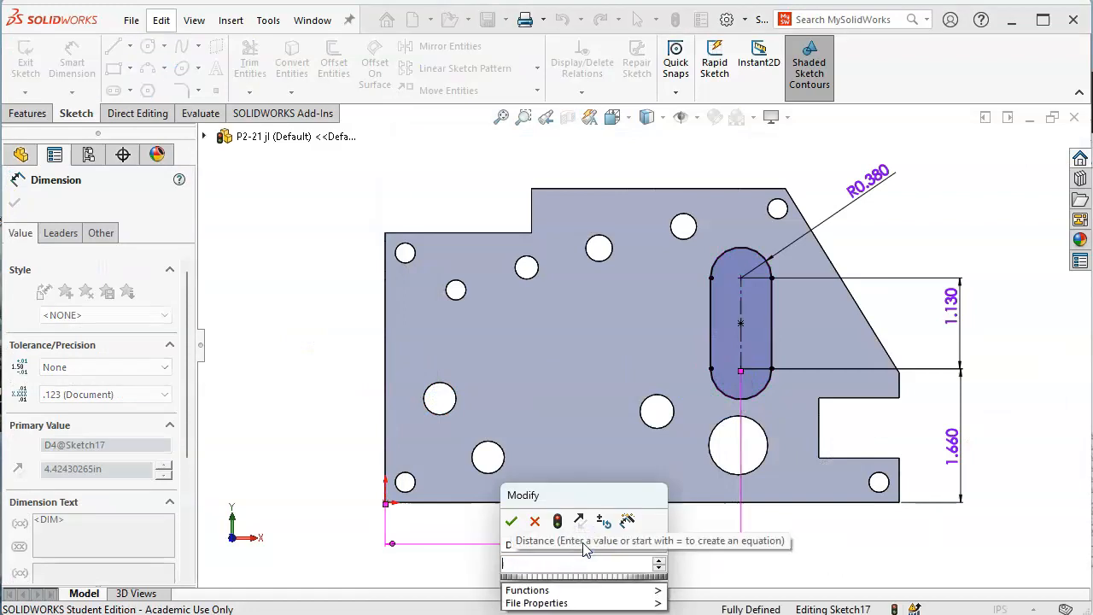
text(4.48)
key(Return)
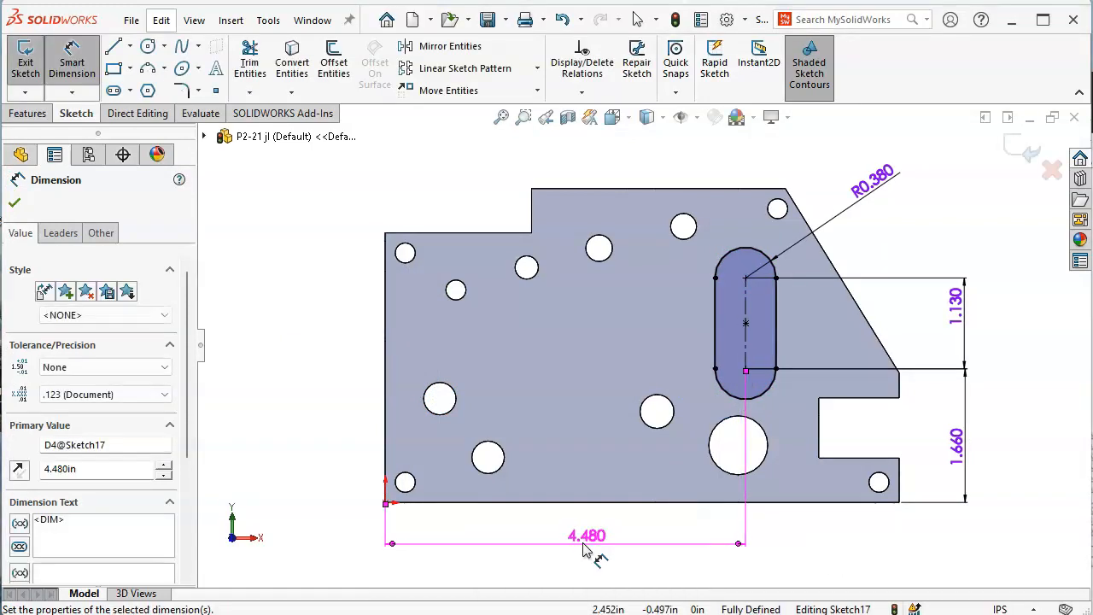
click(29, 113)
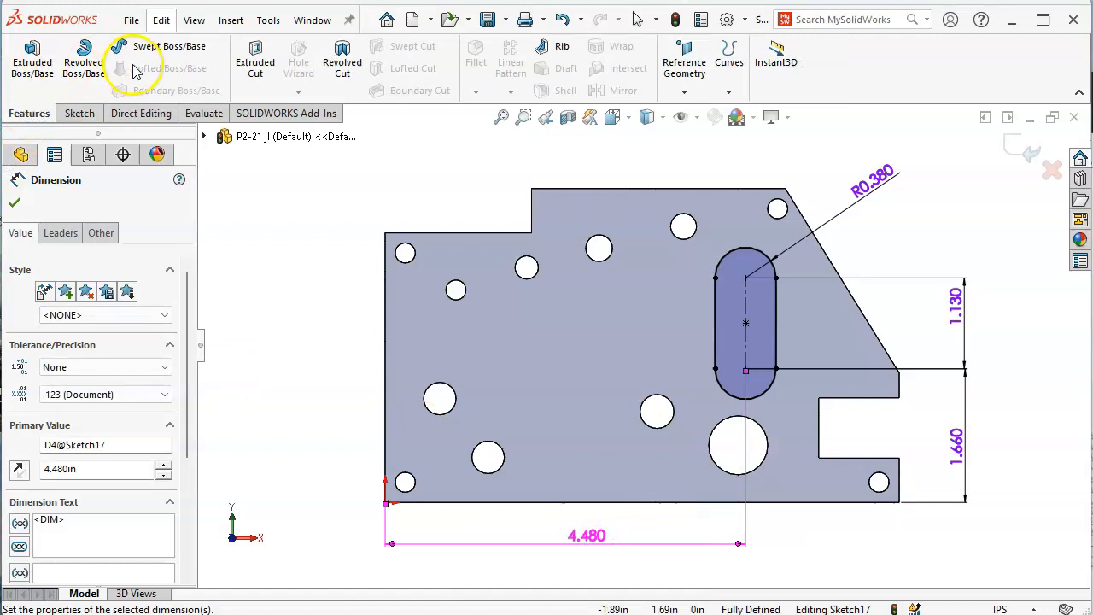
Extrude-cut the slot sketch with a Through All end condition
click(254, 62)
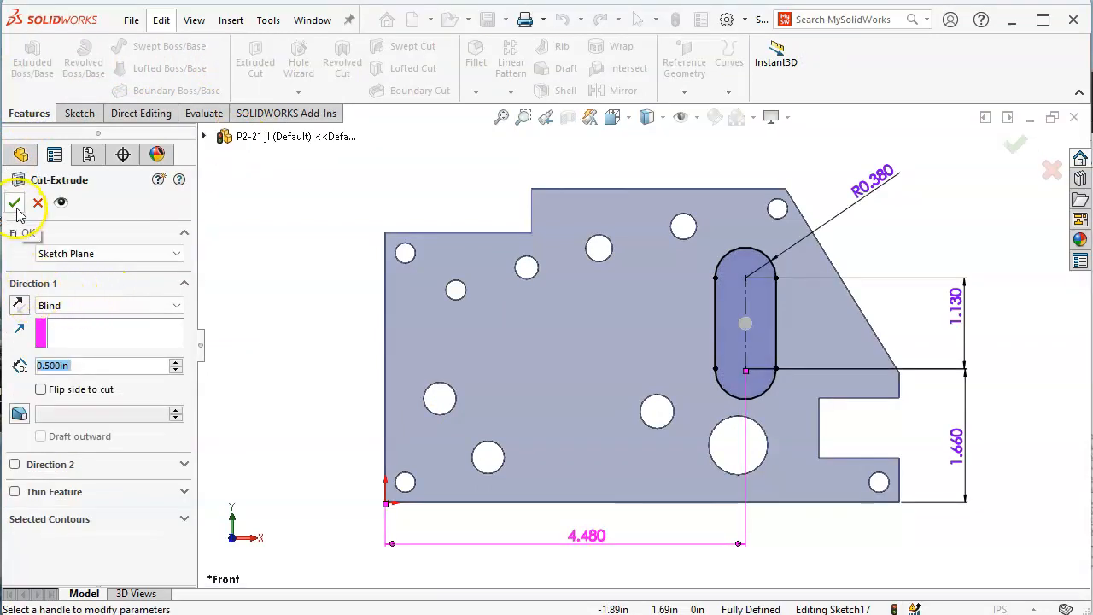
click(72, 306)
click(77, 328)
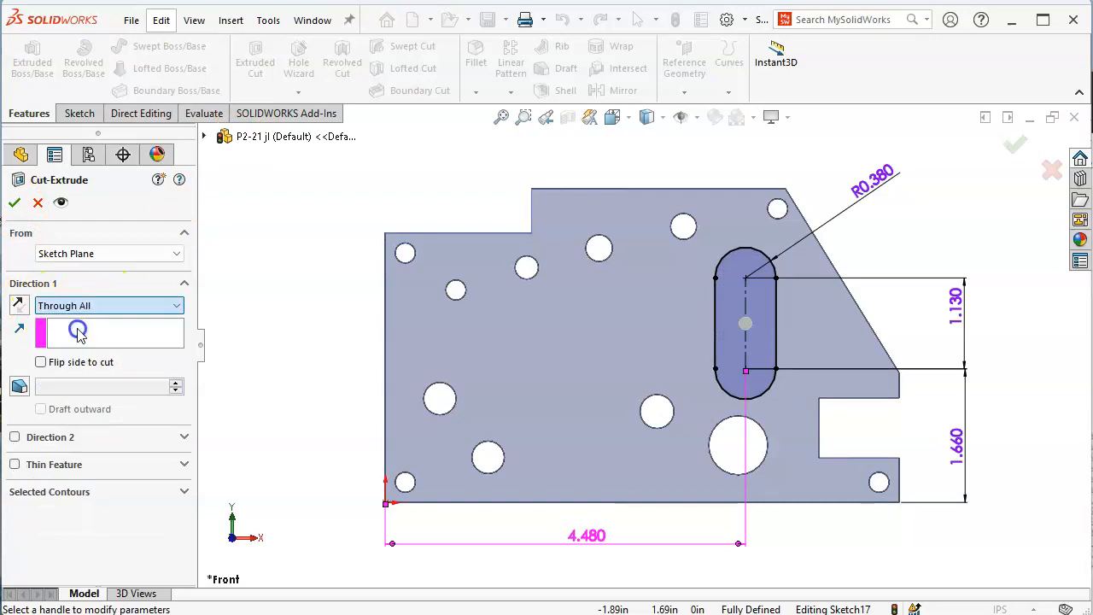
click(13, 204)
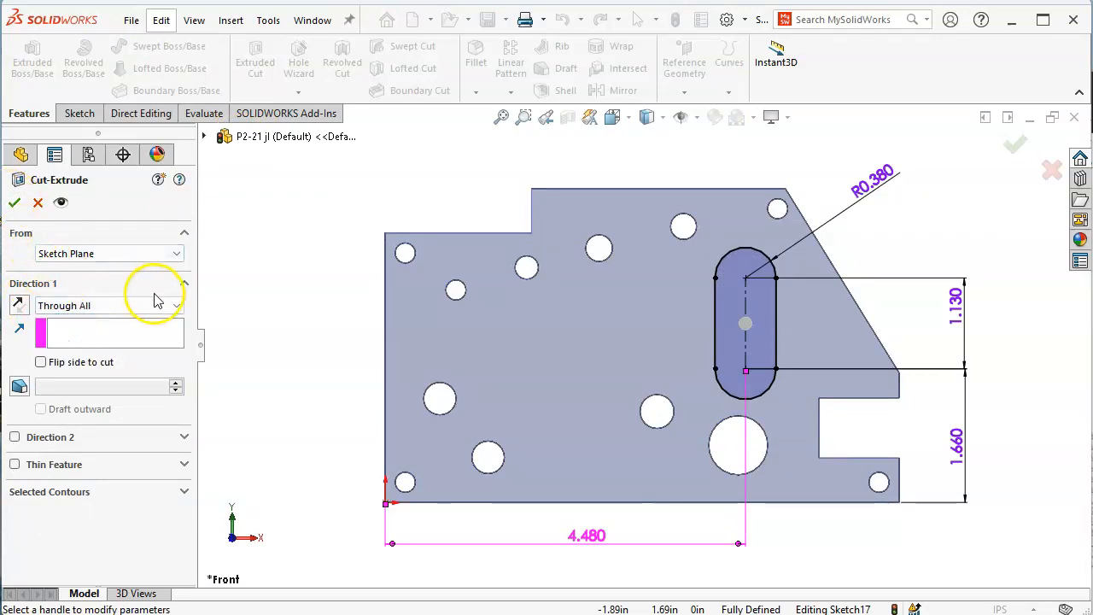
click(13, 203)
click(342, 246)
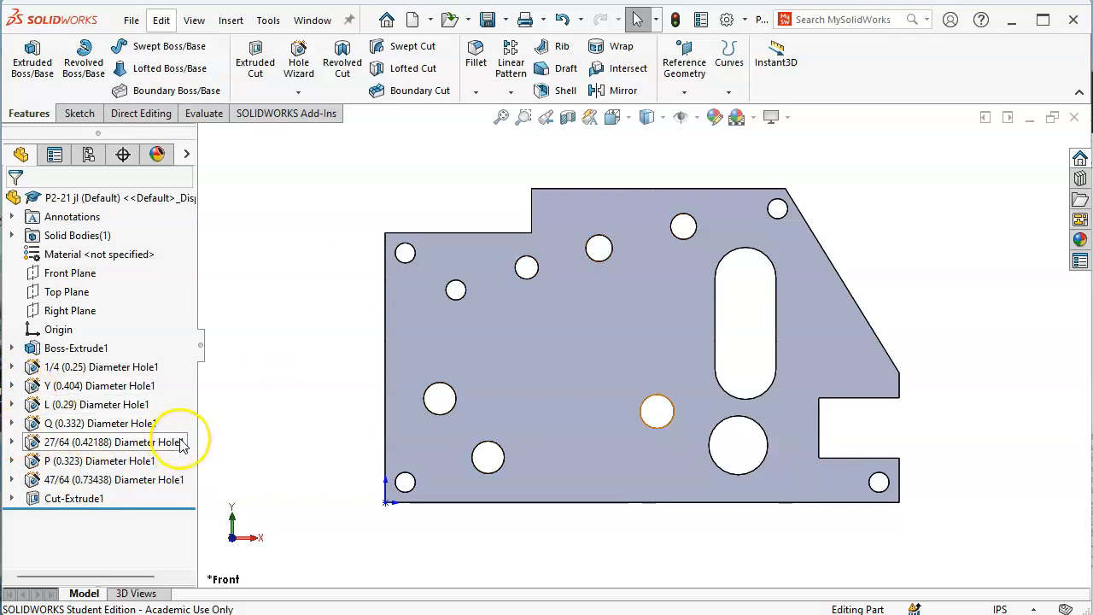
Suppress Cut-Extrude1 so the slot disappears, then select the plate's front face
right_click(89, 498)
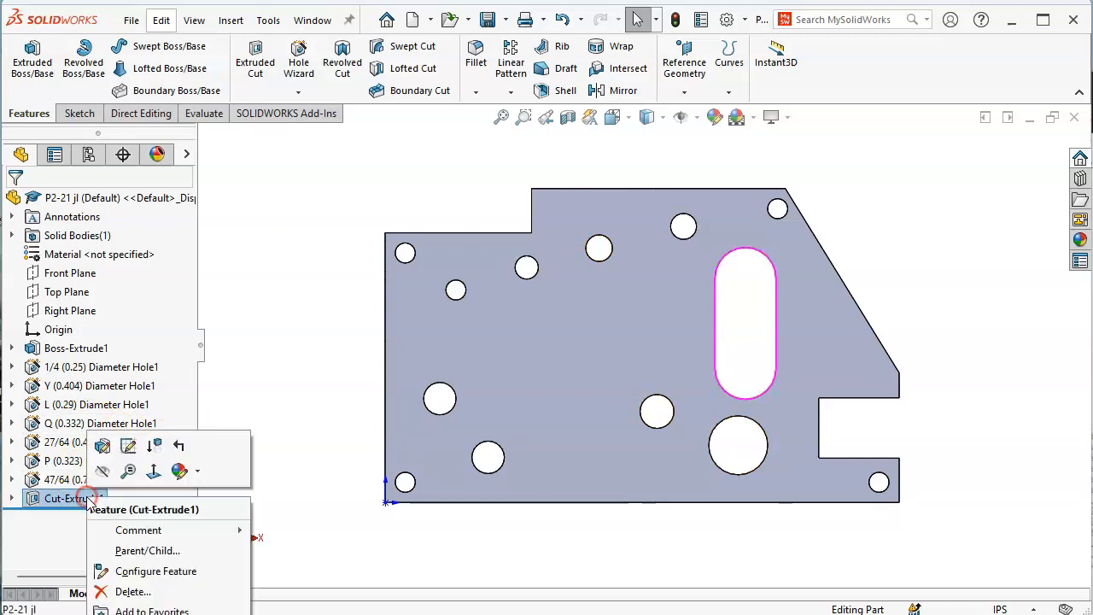
click(158, 445)
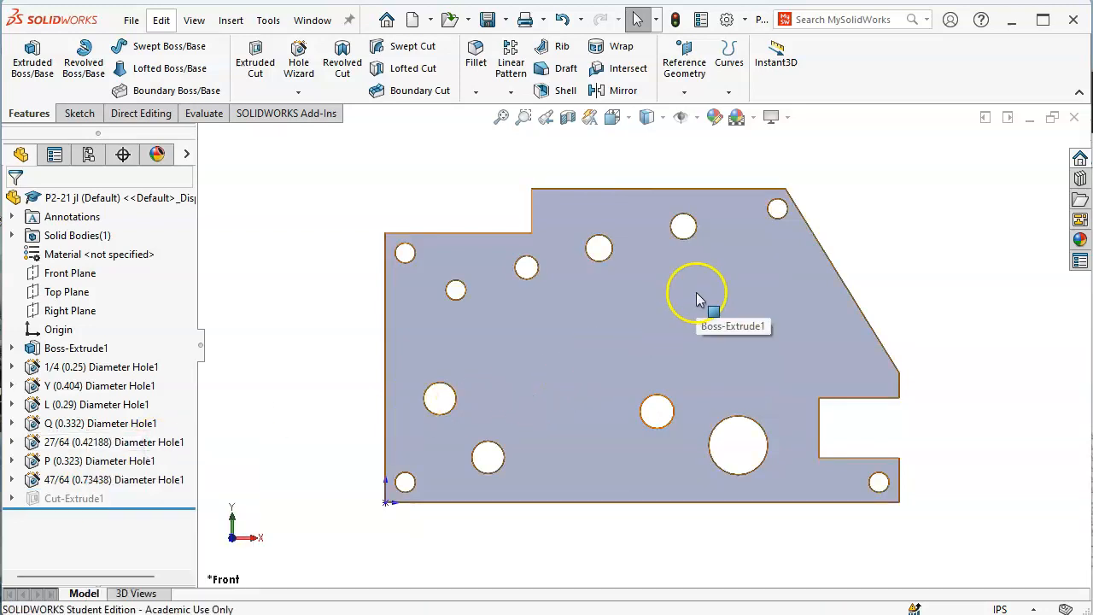
click(740, 290)
click(644, 265)
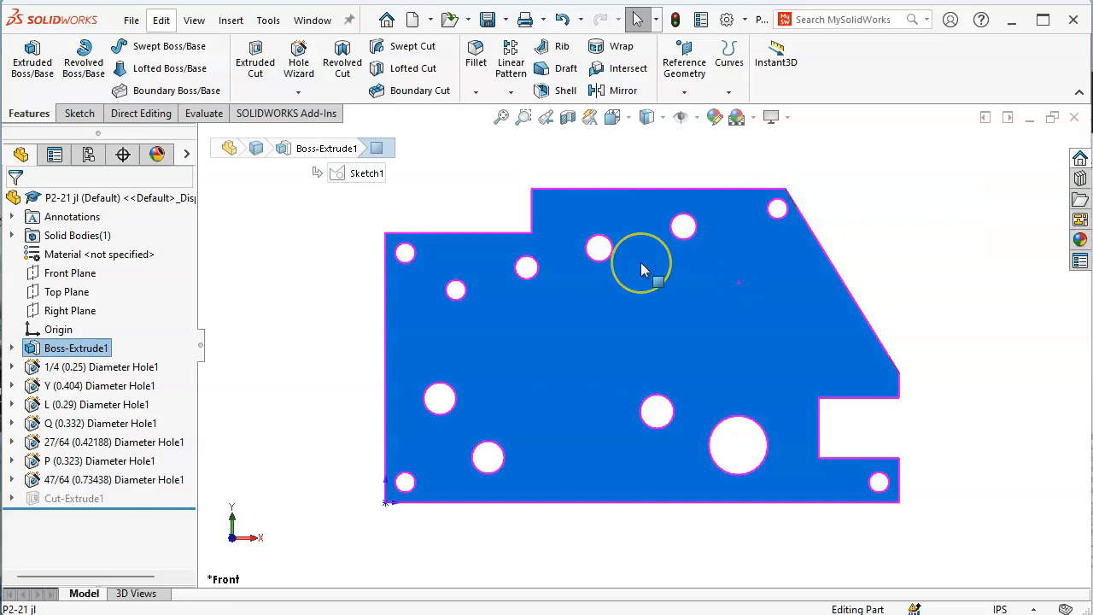
In Hole Wizard, choose the Slot hole type with 3/4 size and 1.13 slot length
click(298, 61)
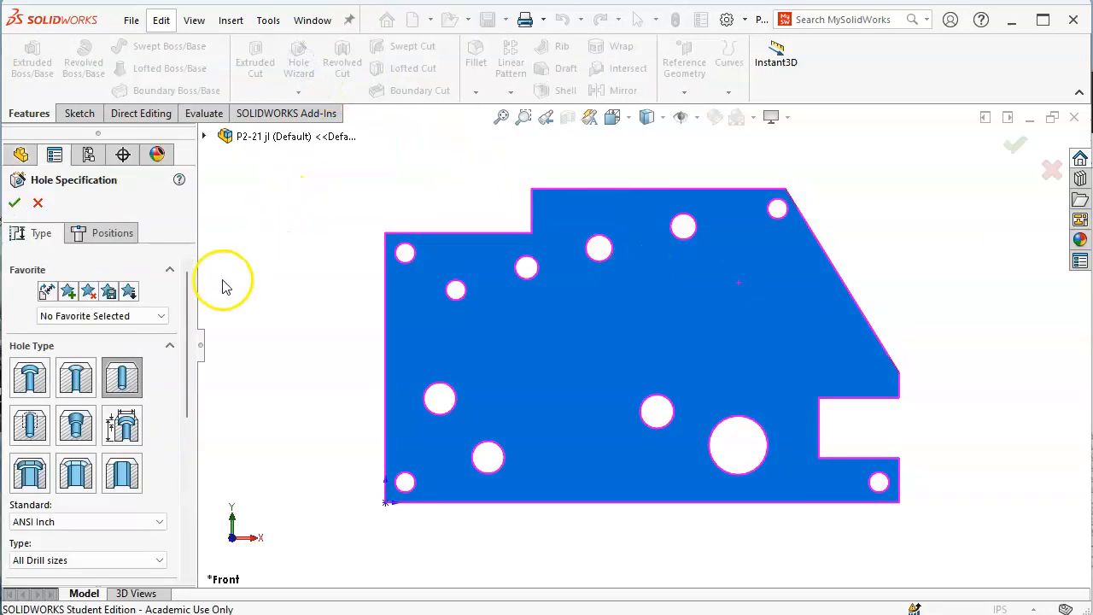
click(126, 477)
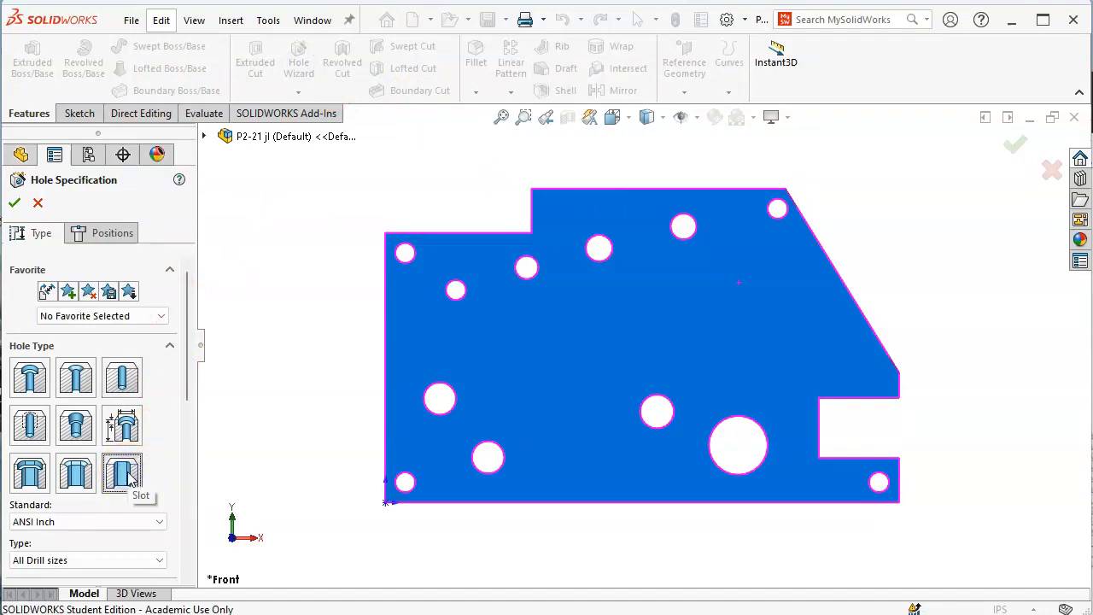
drag(185, 401, 185, 354)
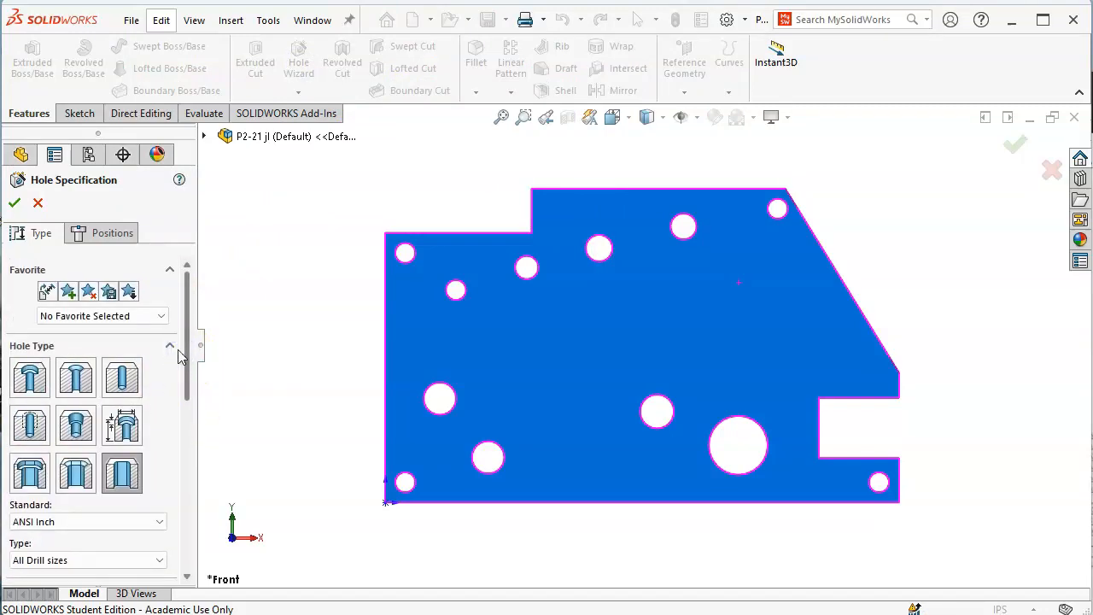
drag(186, 357, 197, 436)
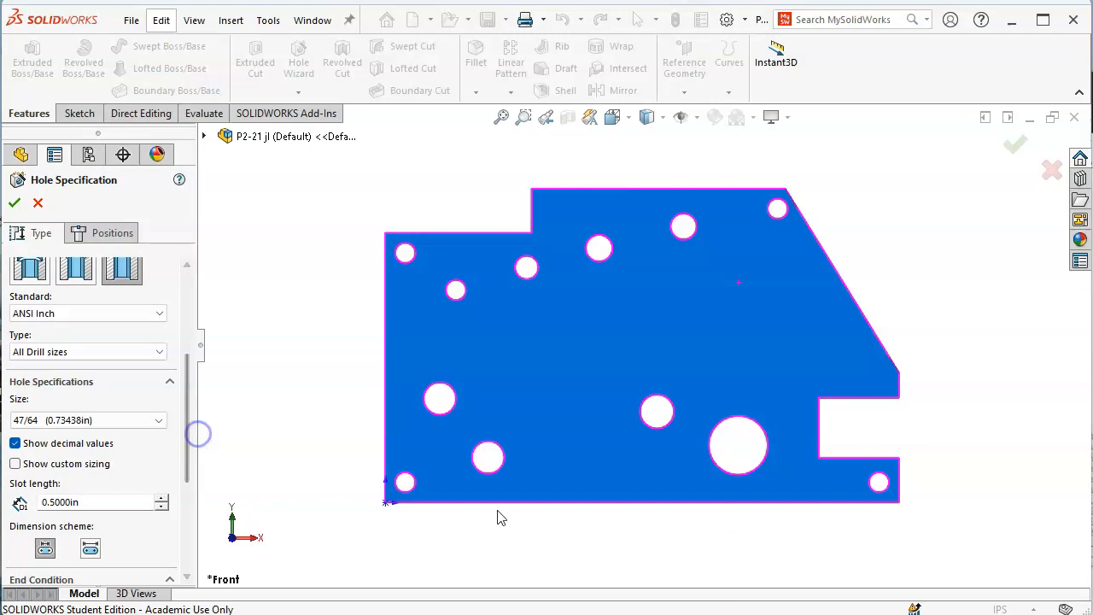
key(alt+Tab)
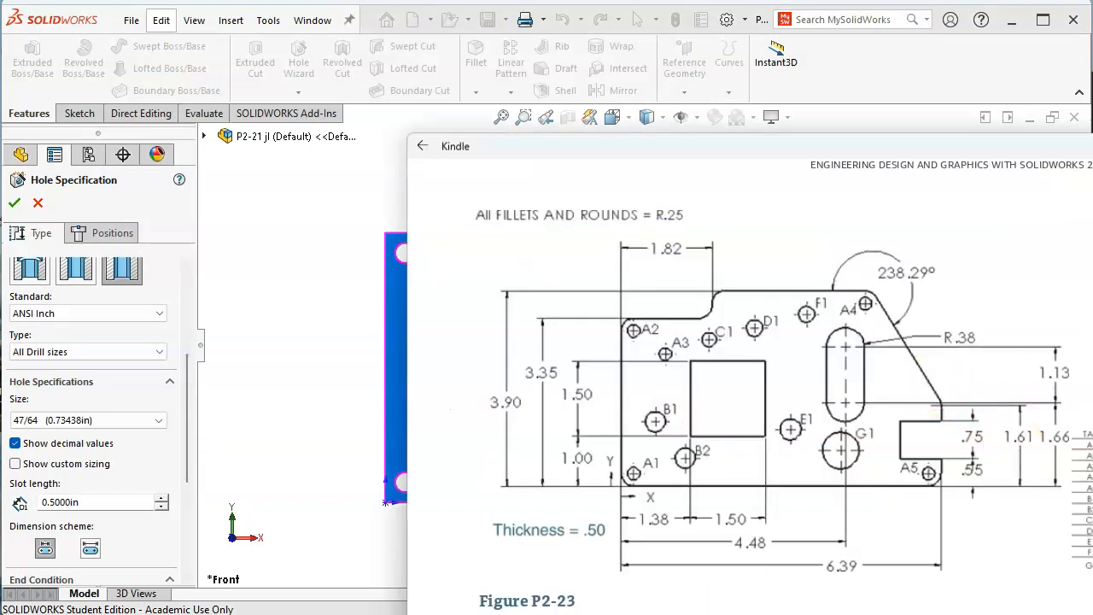
click(100, 502)
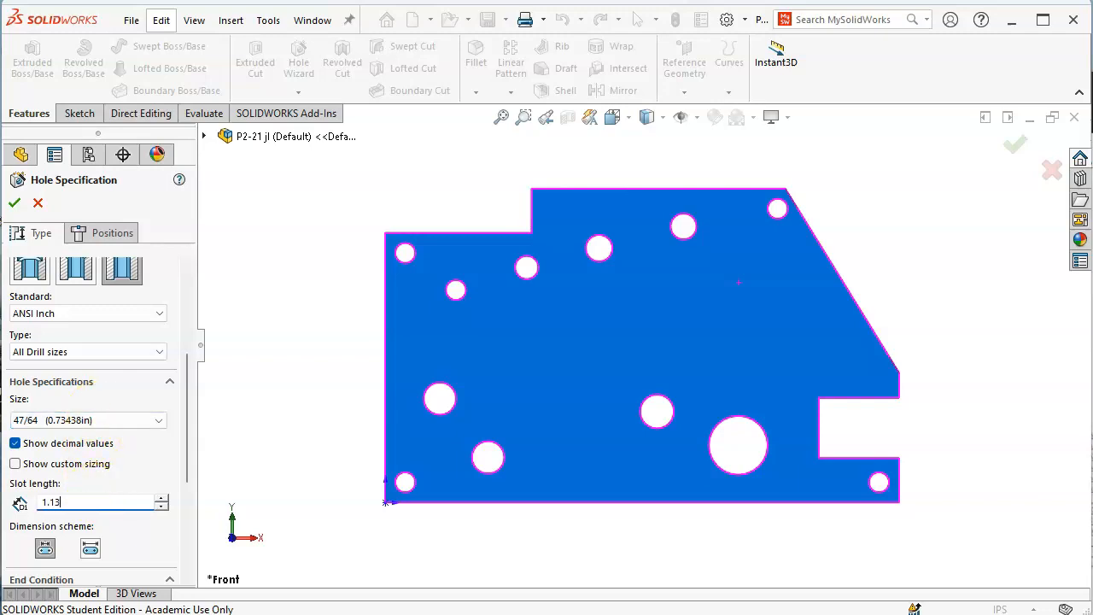
click(157, 422)
scroll(133, 493, up, 1)
click(106, 493)
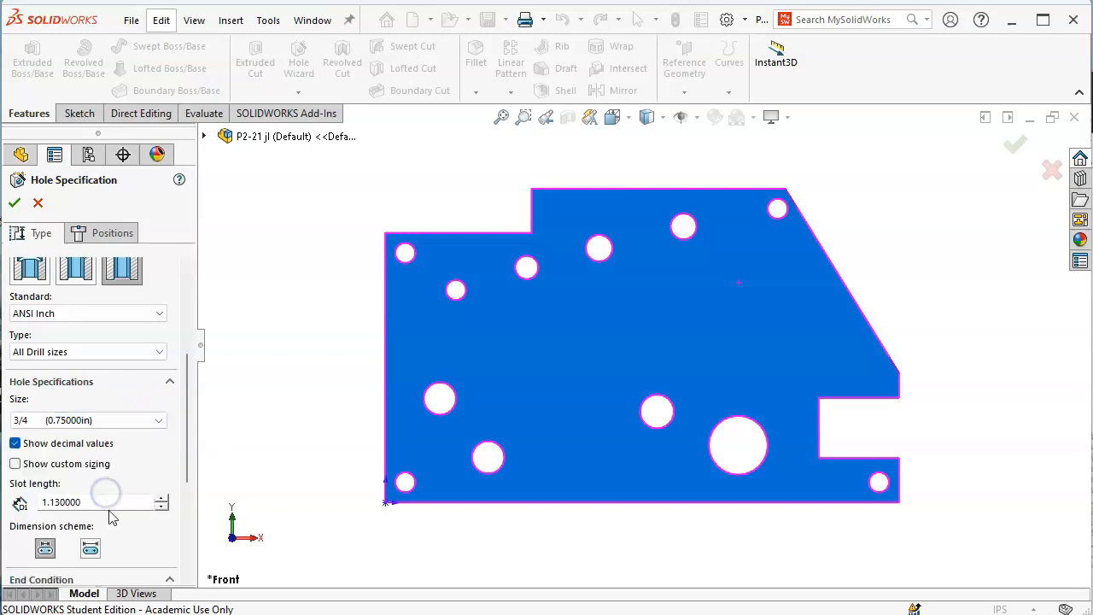
mouse_move(184, 395)
mouse_down()
mouse_move(189, 493)
mouse_move(179, 330)
mouse_up()
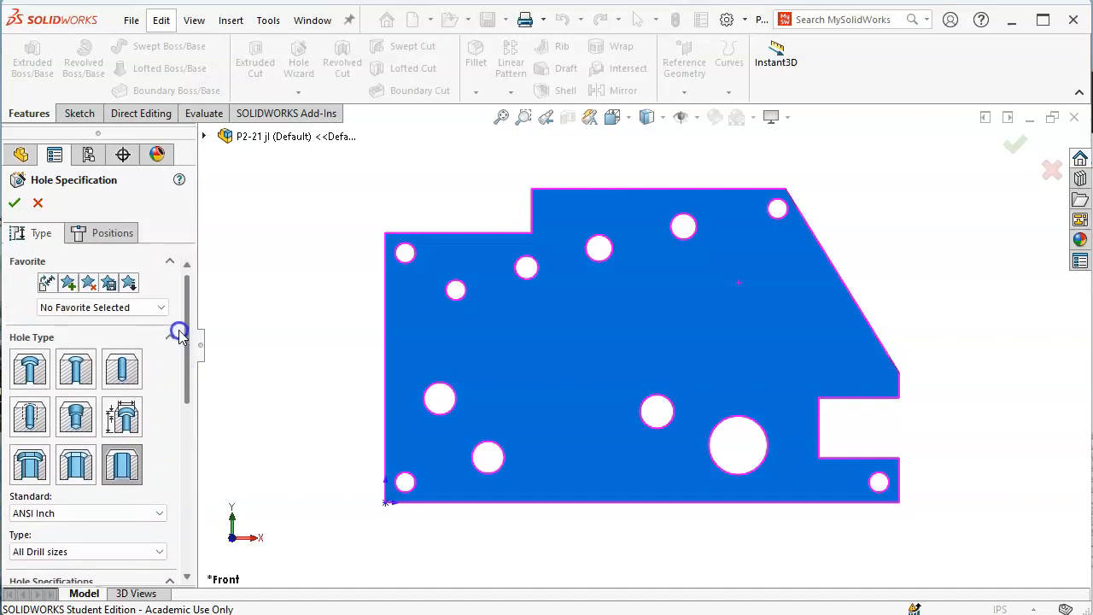
click(88, 231)
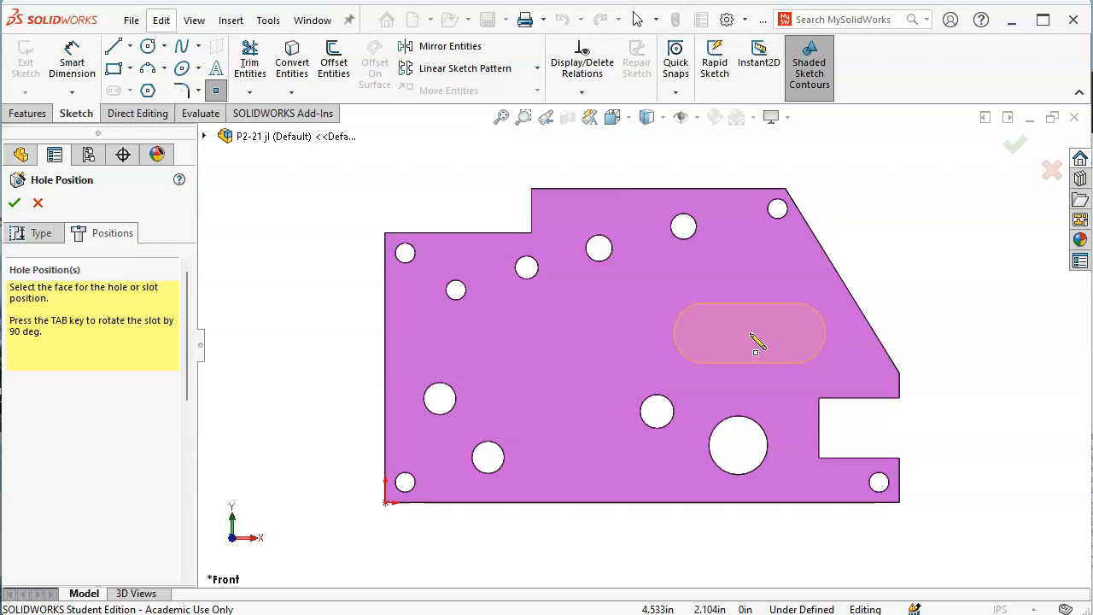
Place the Hole Wizard slot upright on the plate face above the large hole
click(753, 338)
right_click(903, 225)
click(937, 232)
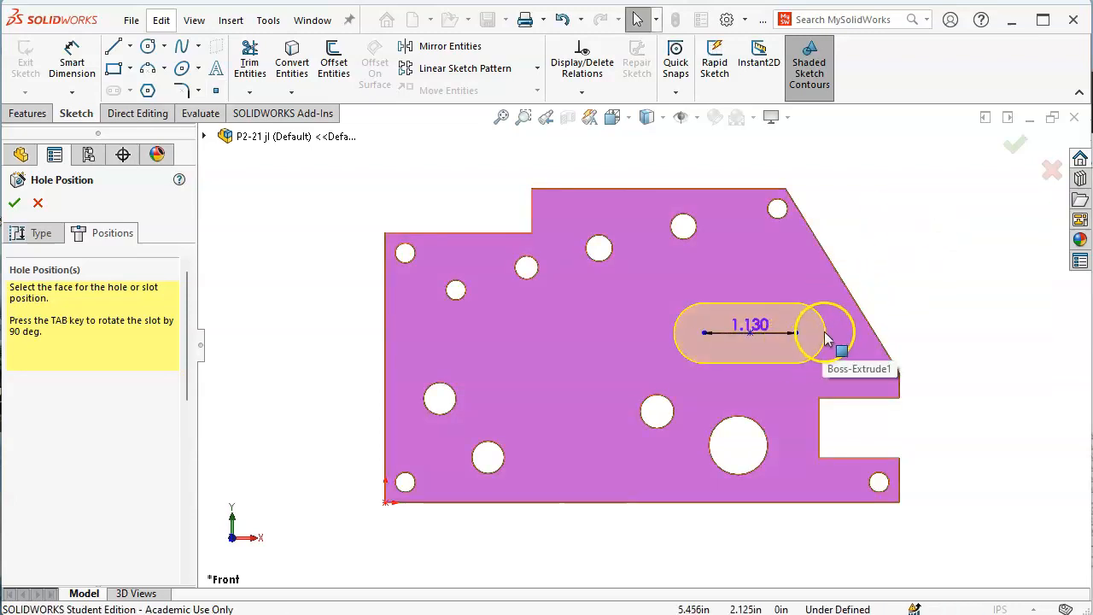
drag(762, 325, 762, 254)
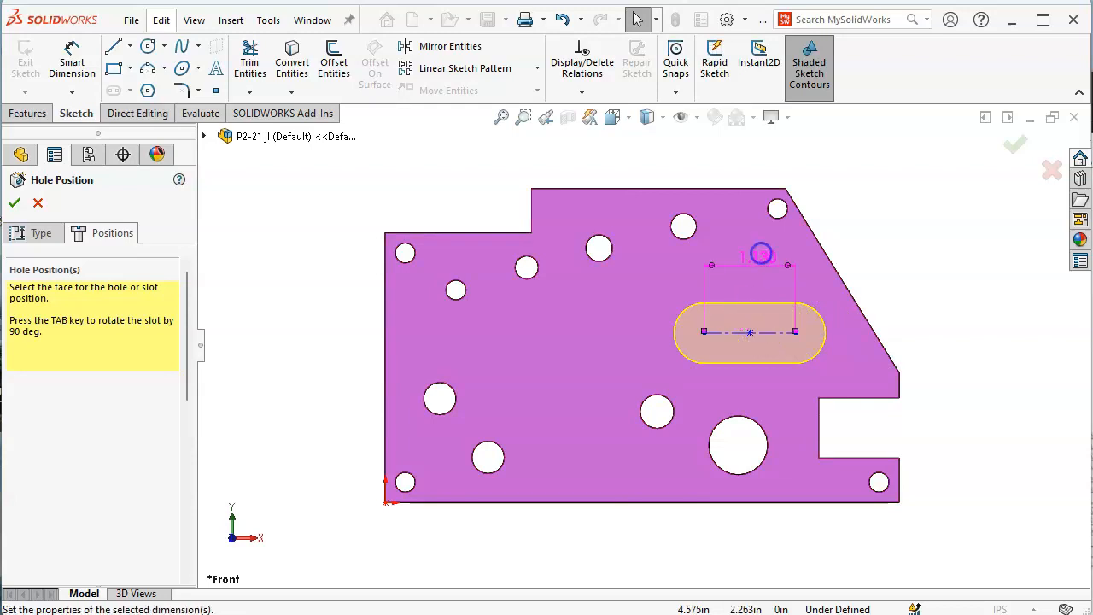
drag(795, 332, 704, 394)
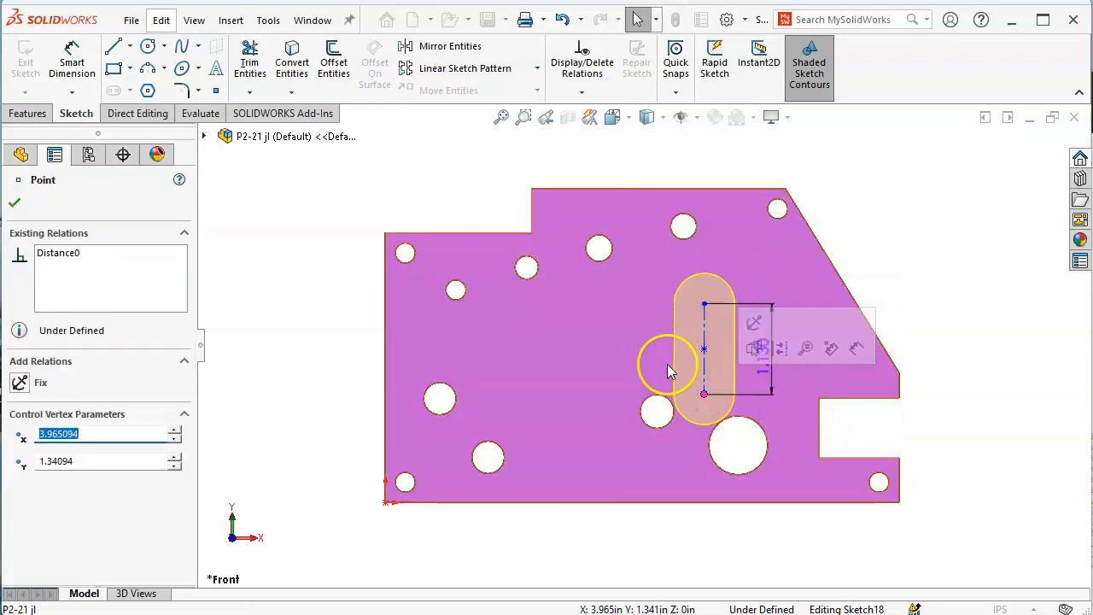
drag(704, 348, 740, 223)
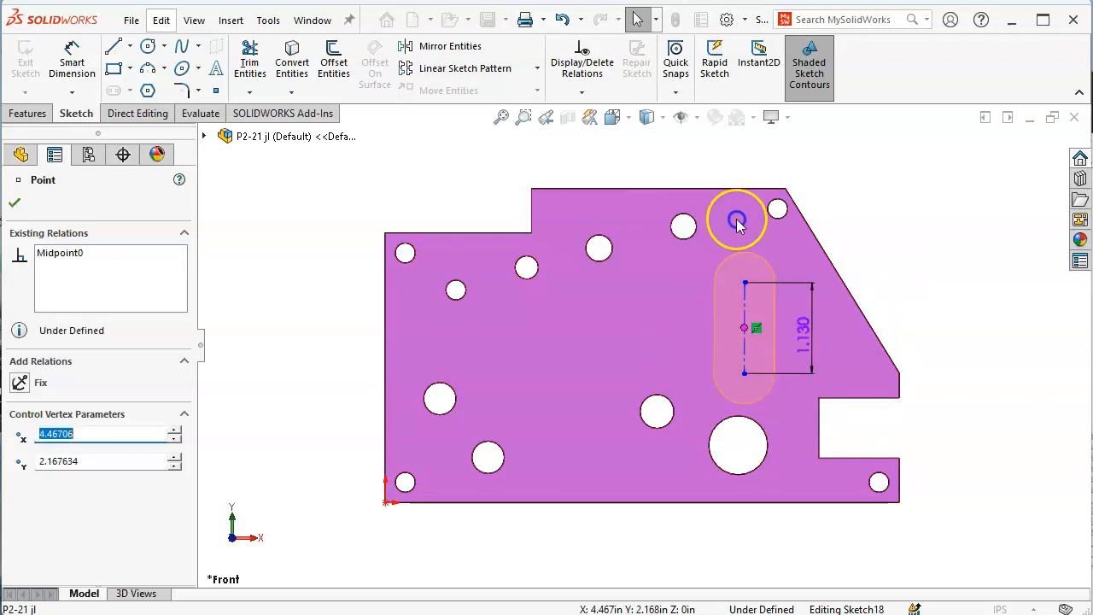
click(741, 330)
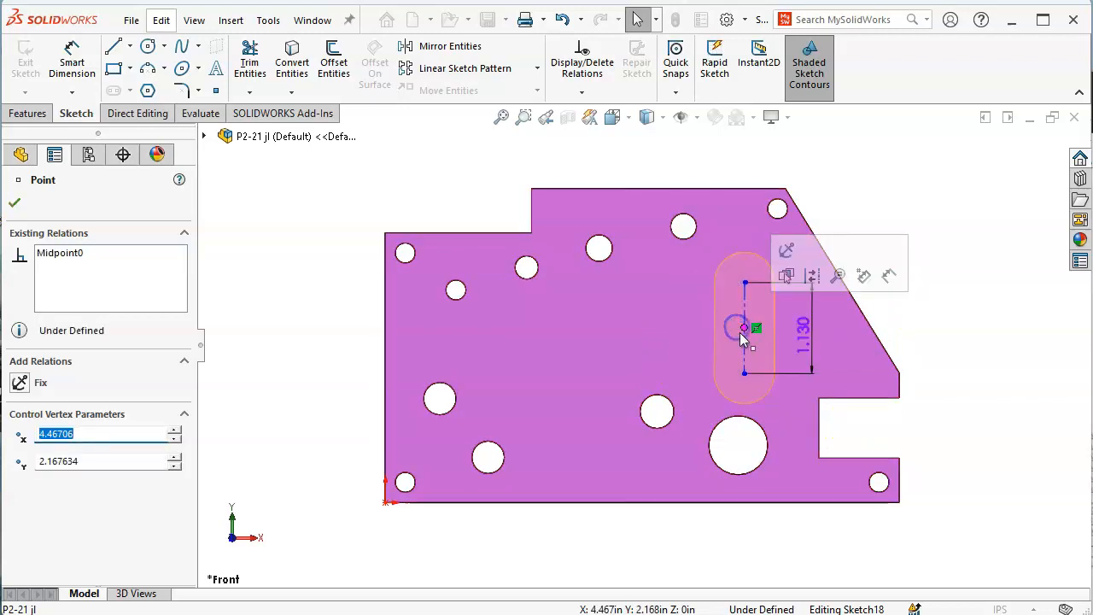
click(741, 331)
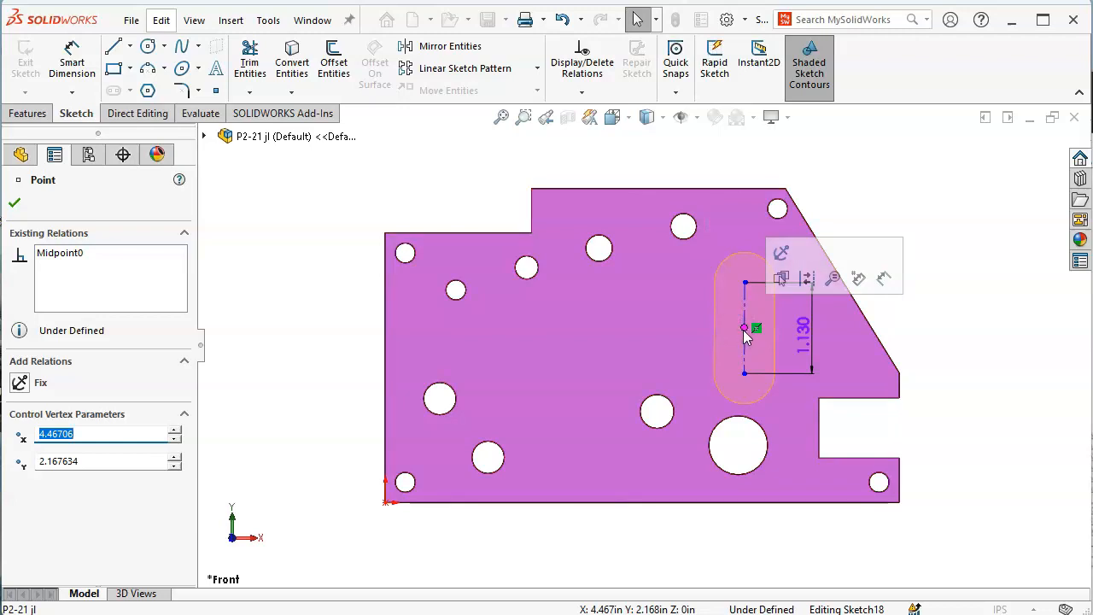
mouse_move(735, 328)
mouse_down()
mouse_move(727, 323)
mouse_move(750, 324)
mouse_move(741, 324)
mouse_up()
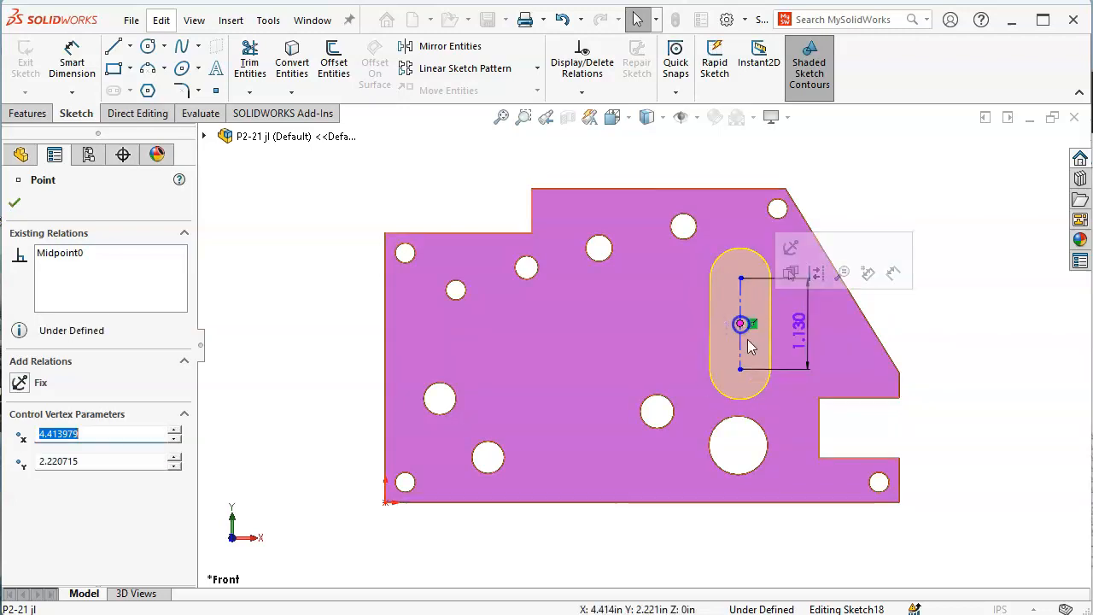
click(993, 302)
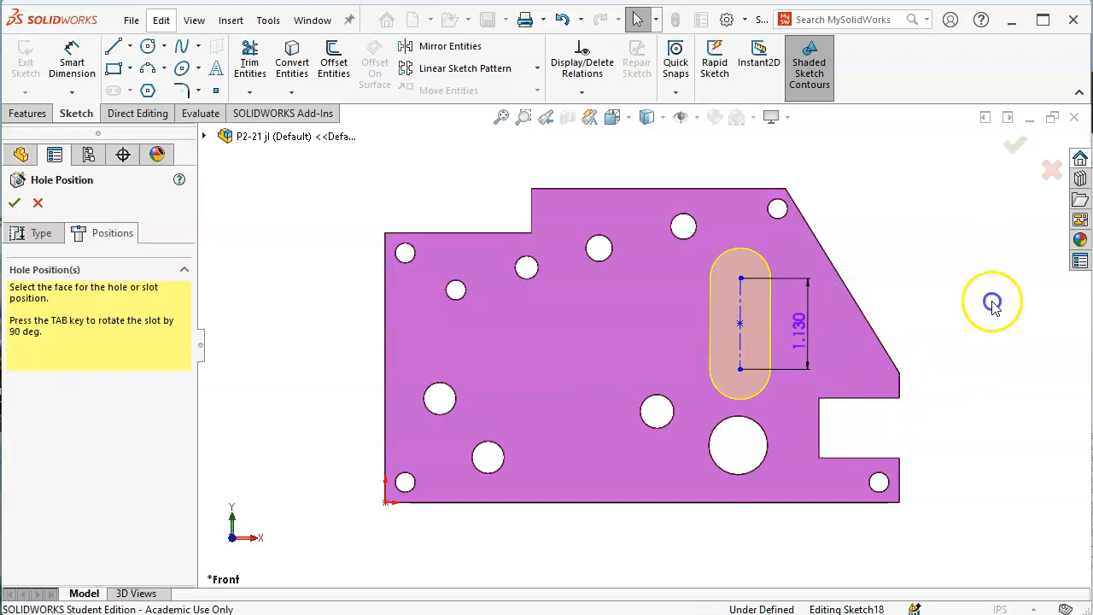
Move the 1.130 slot dimension outside the plate and finish the 3/4 slot cut
click(803, 339)
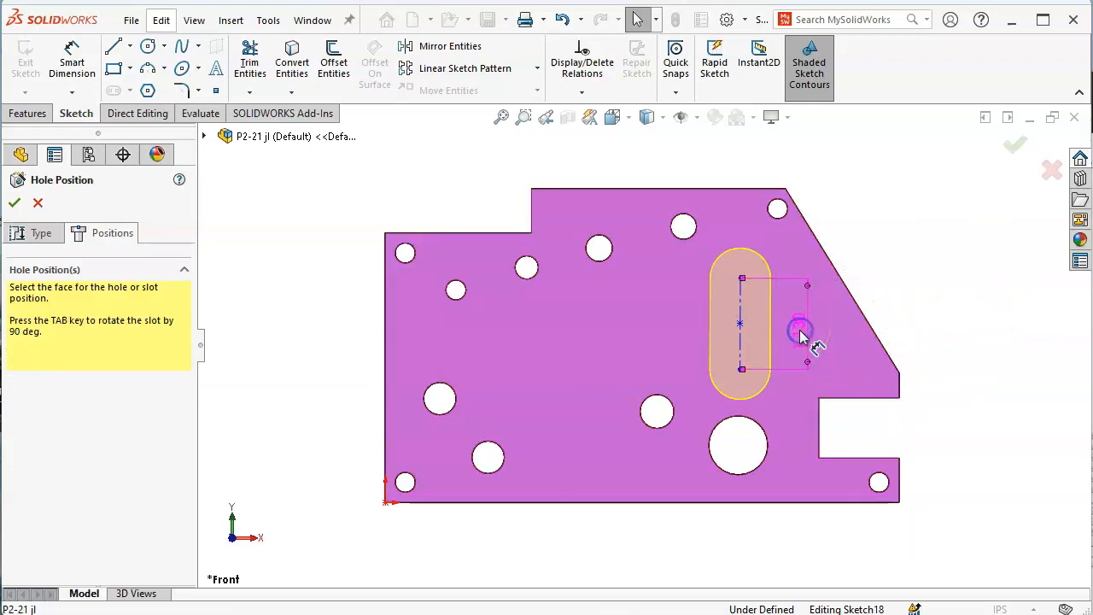
click(61, 232)
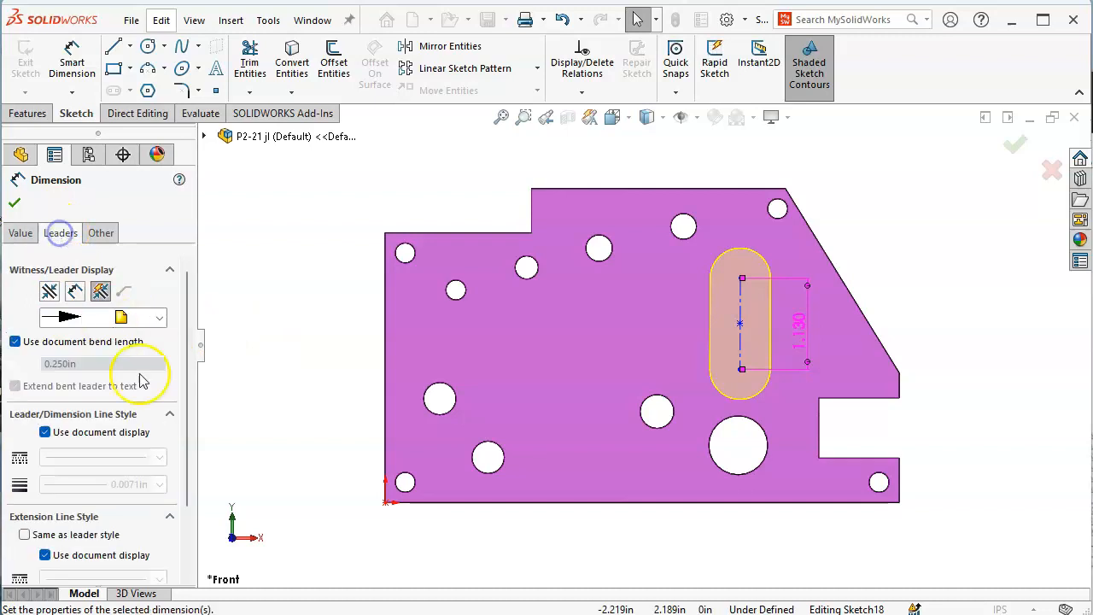
drag(189, 455, 180, 537)
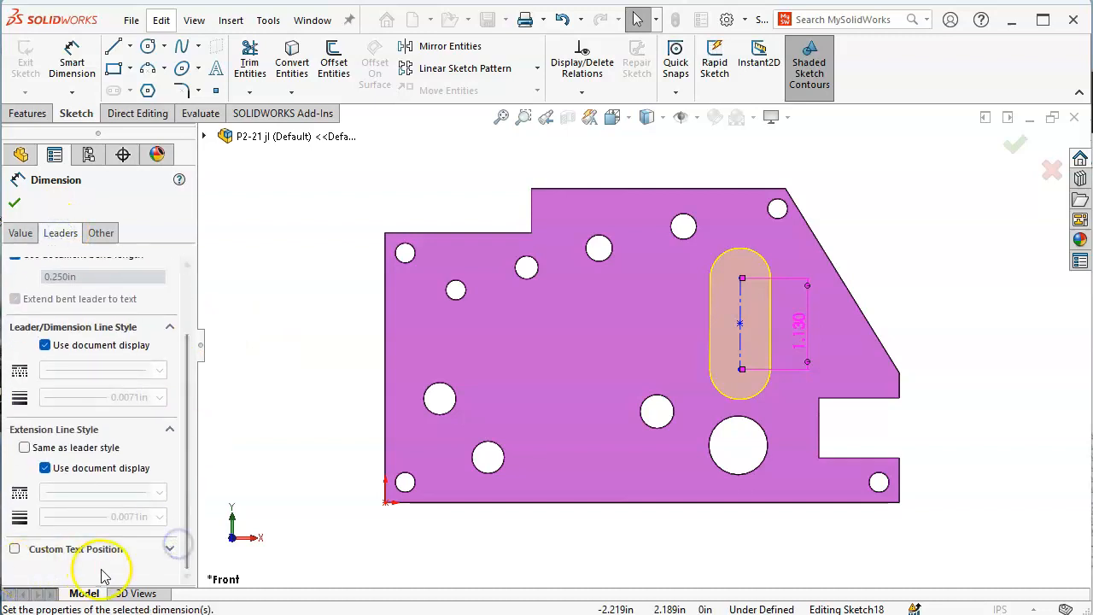
click(14, 204)
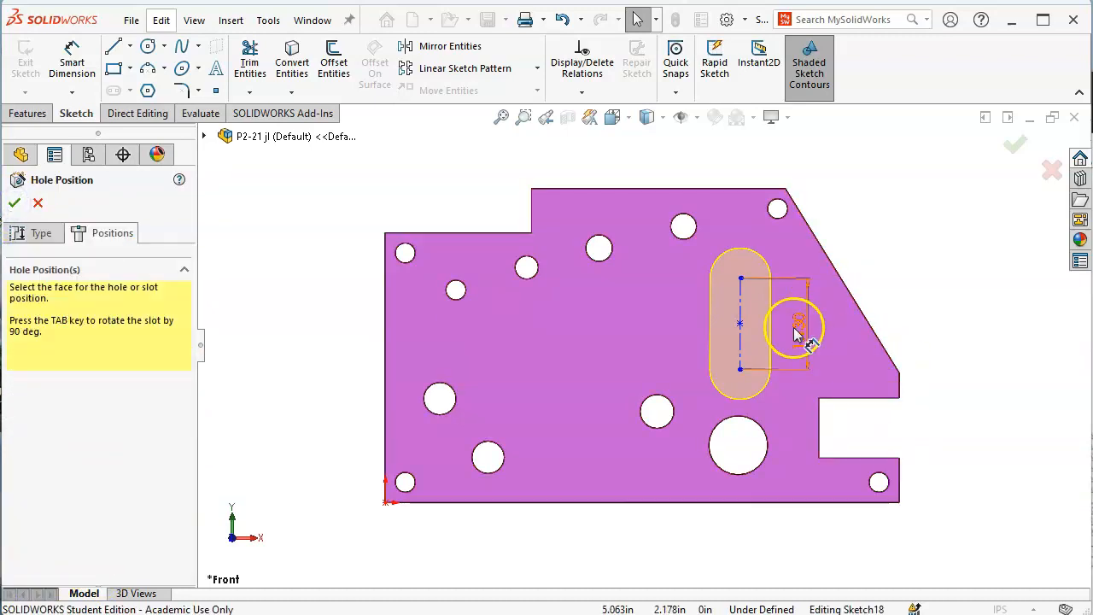
click(890, 351)
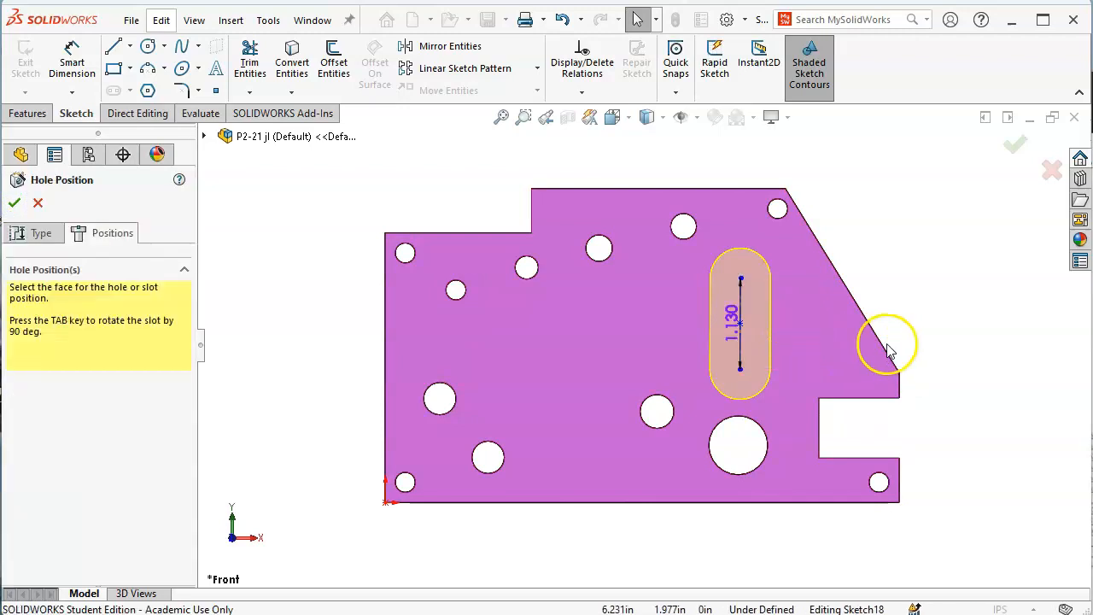
click(730, 315)
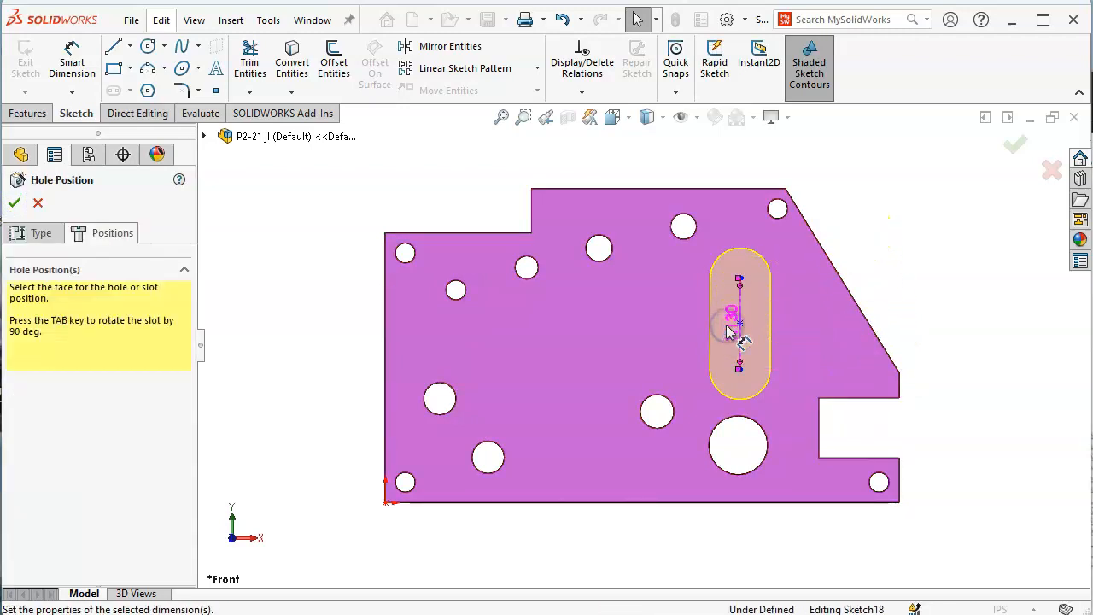
drag(730, 331, 948, 335)
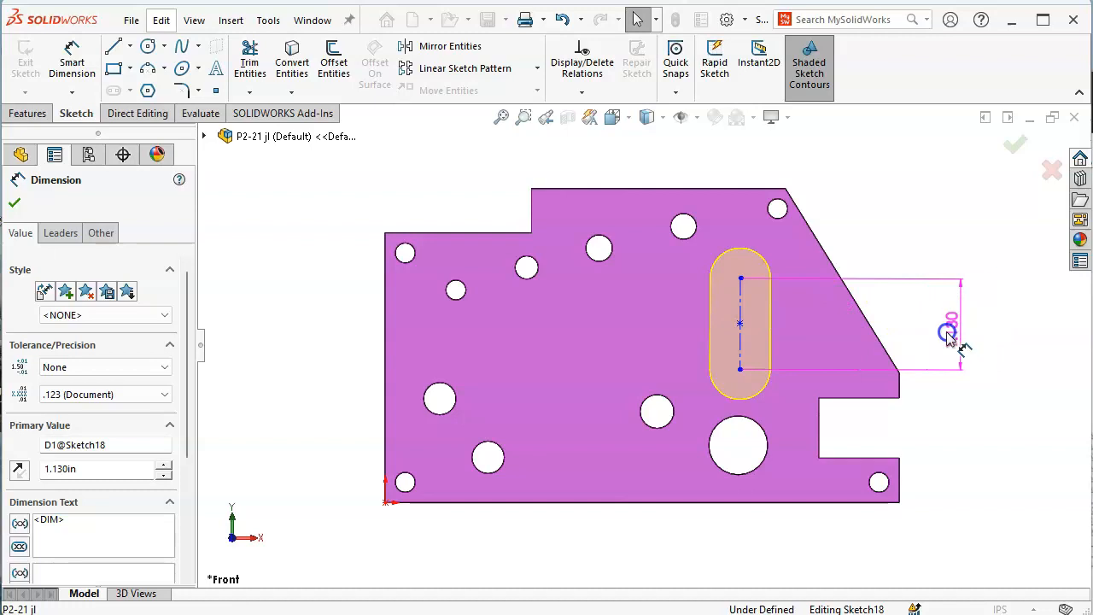
key(alt+Tab)
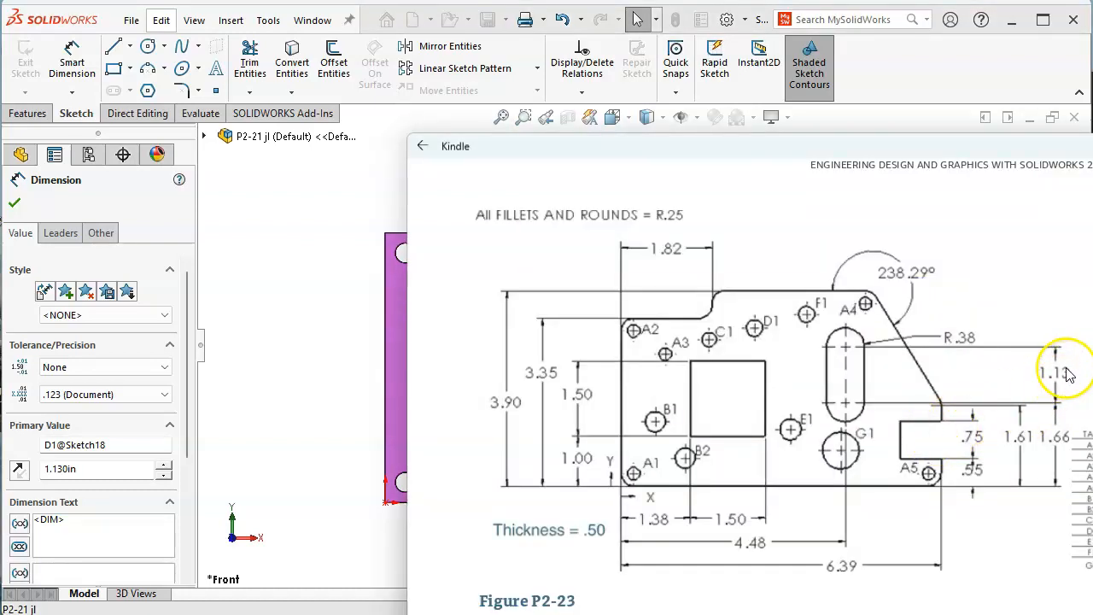
click(289, 258)
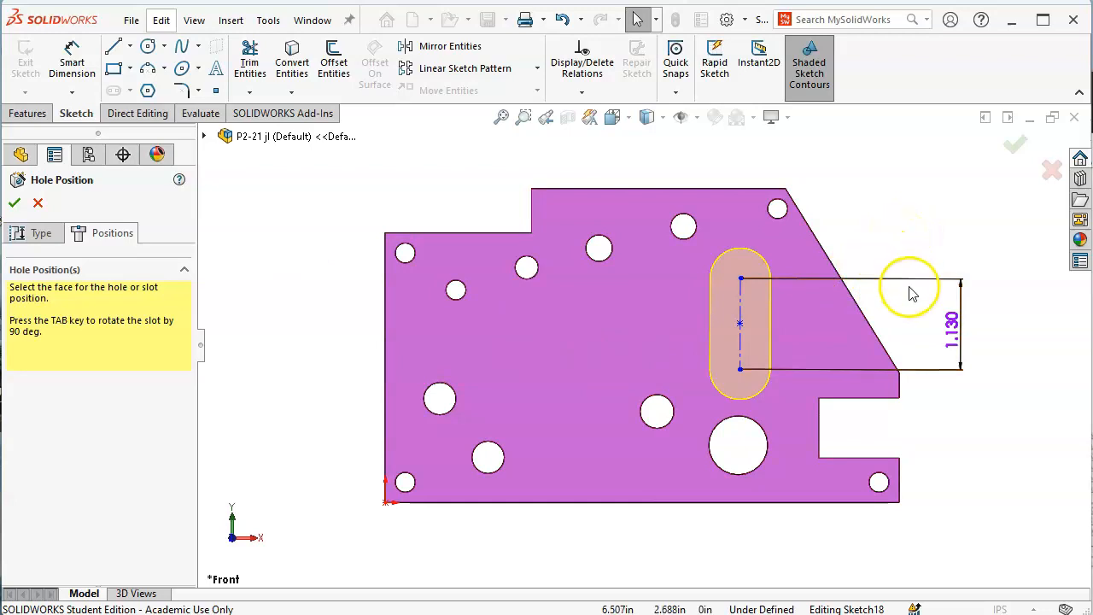
click(1031, 152)
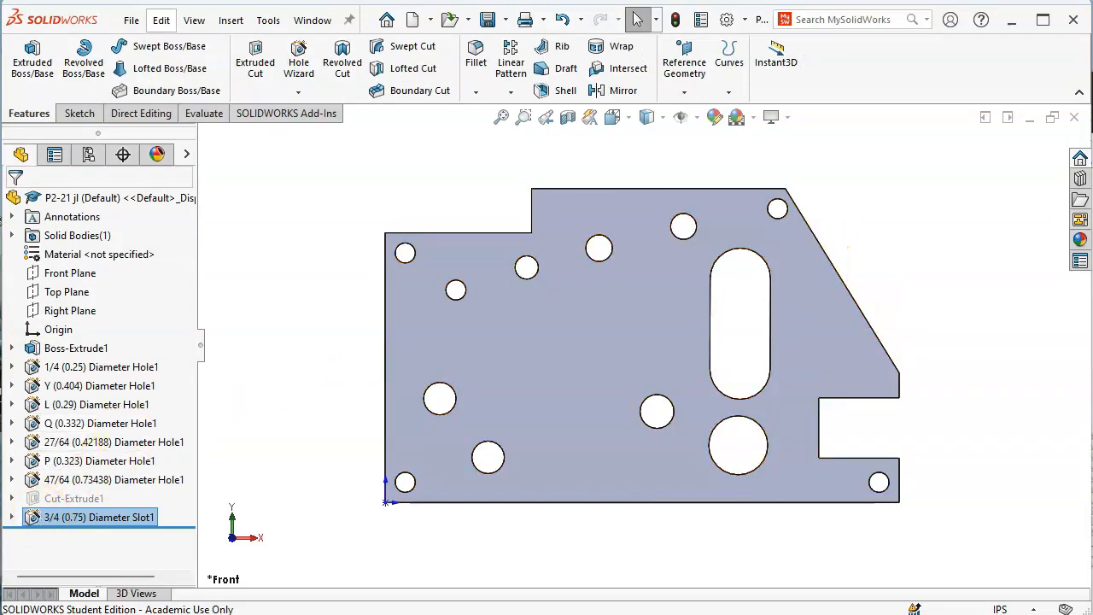
Inspect Slot1's Sketch18, then suppress Slot1 and unsuppress Cut-Extrude1
click(11, 517)
click(89, 535)
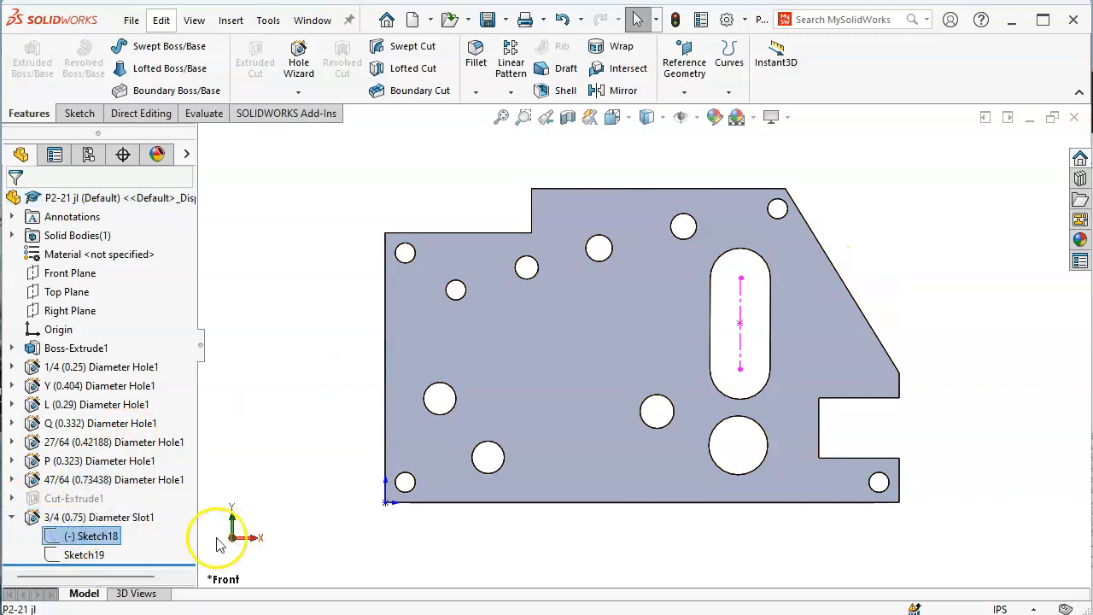
click(249, 418)
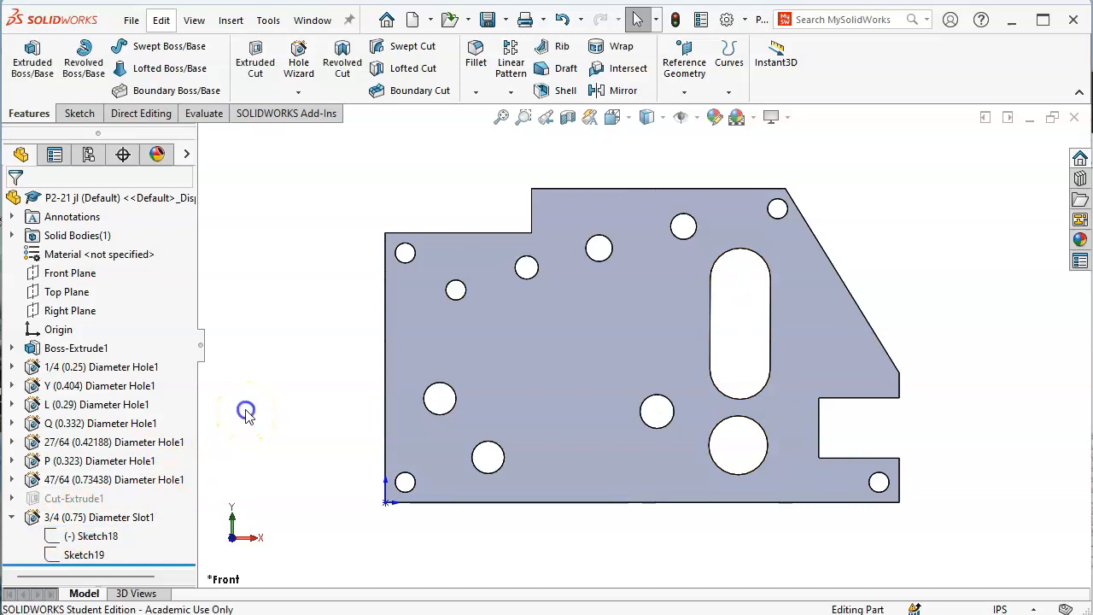
click(11, 517)
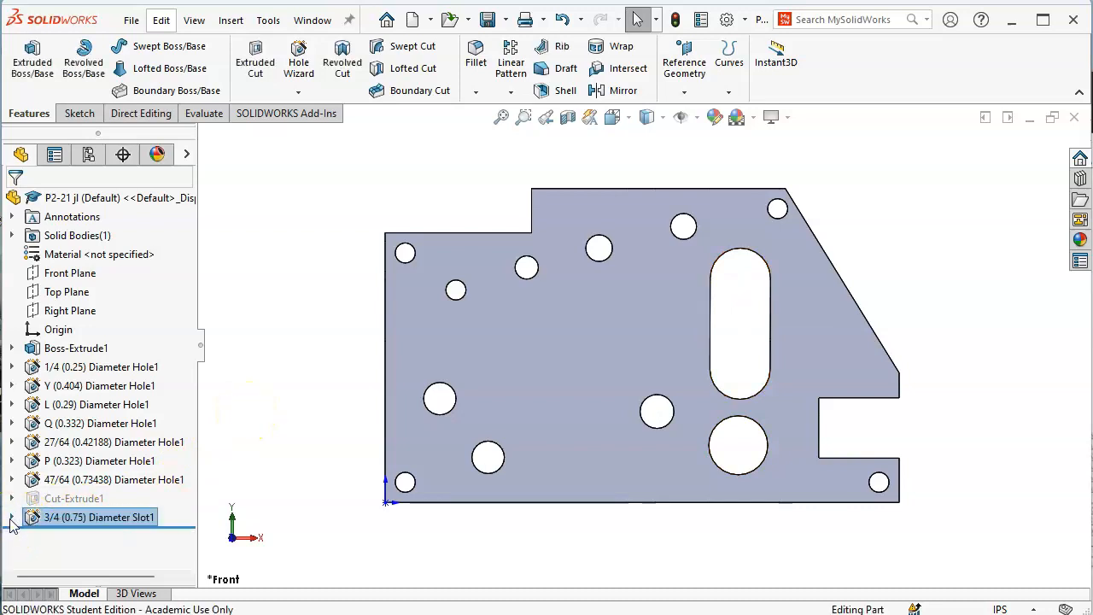
right_click(68, 523)
click(107, 465)
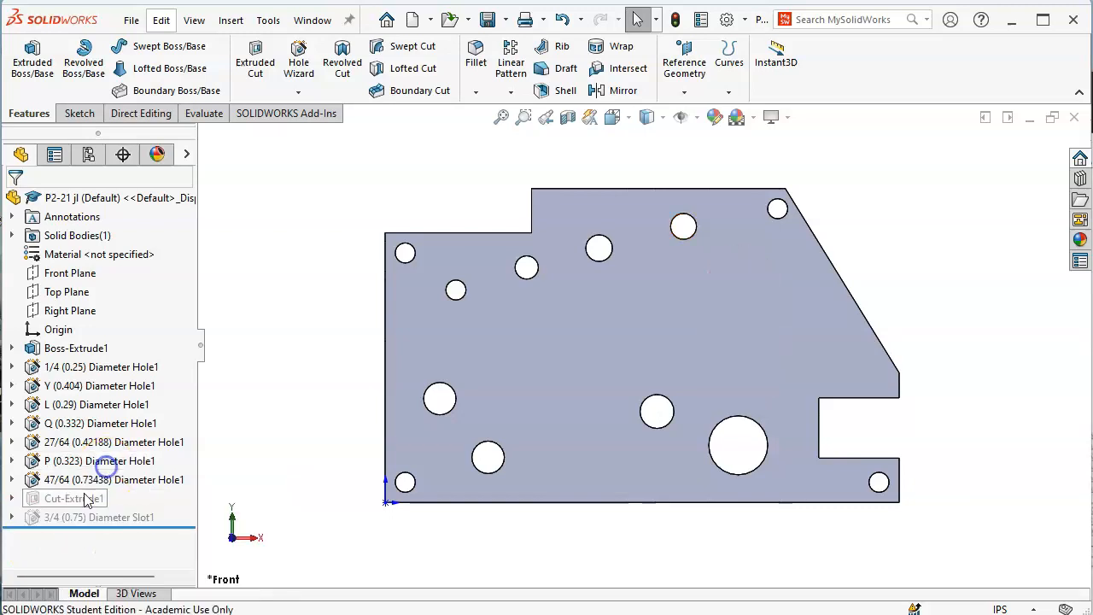
right_click(73, 506)
click(113, 451)
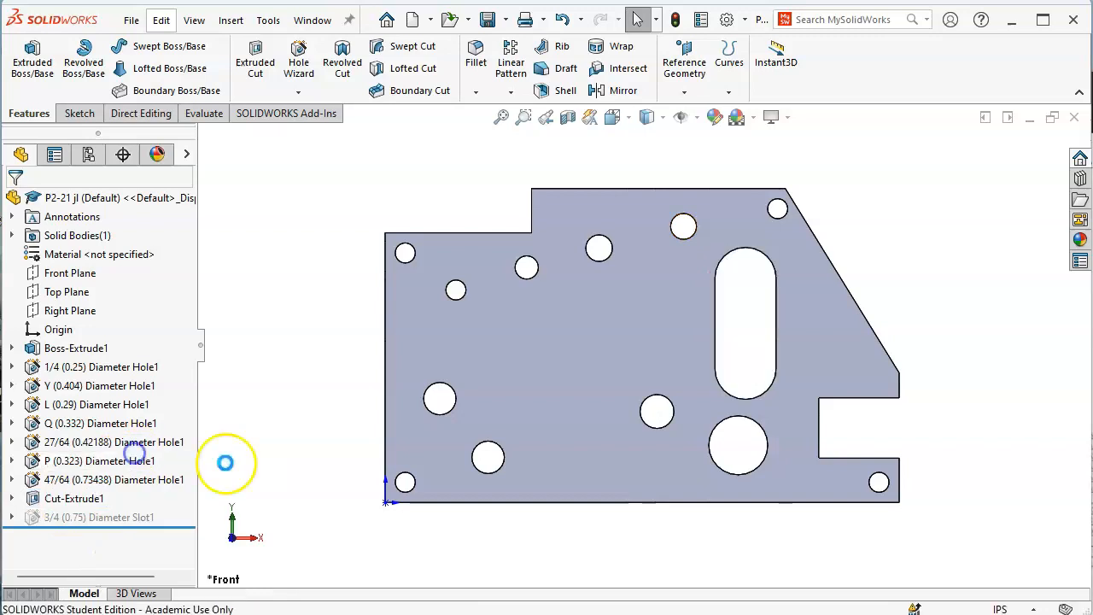
Turn the 3/4 (0.75) Diameter Slot1 back on, then suppress it again
right_click(129, 523)
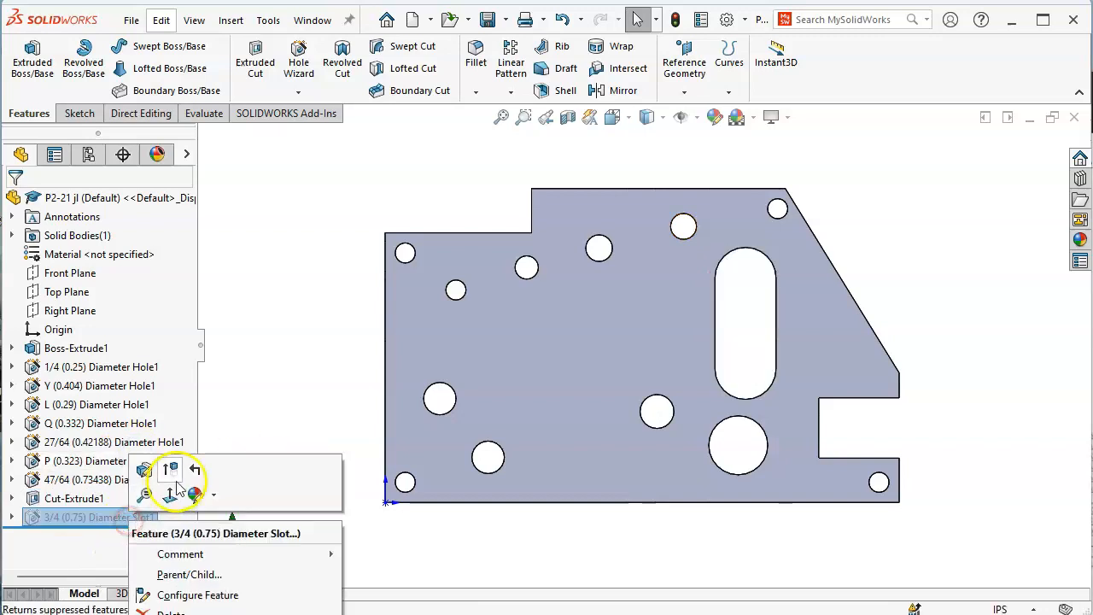
click(170, 472)
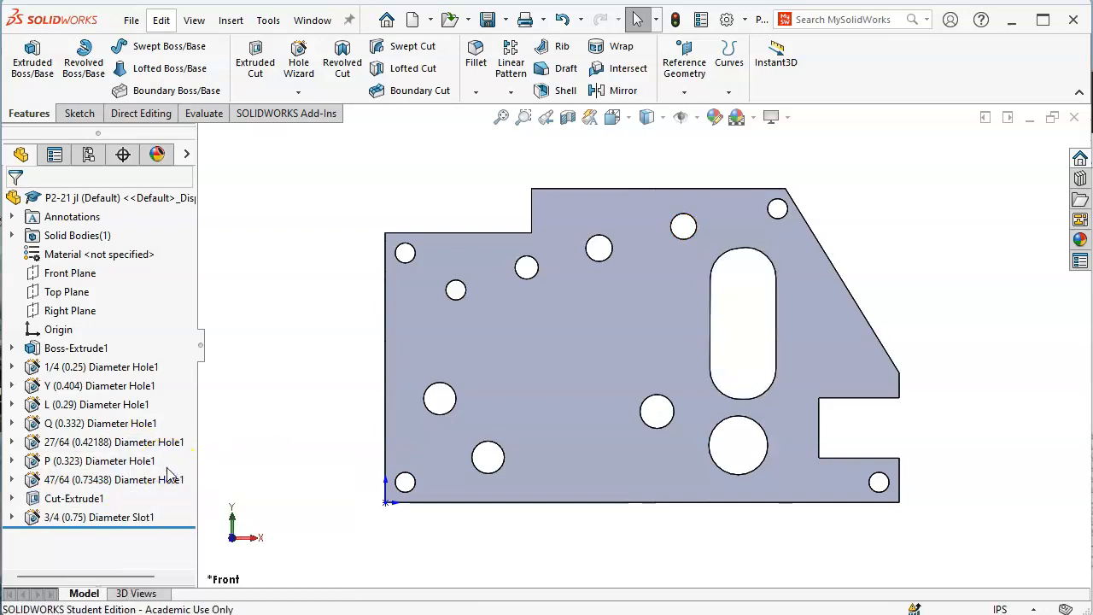
click(126, 522)
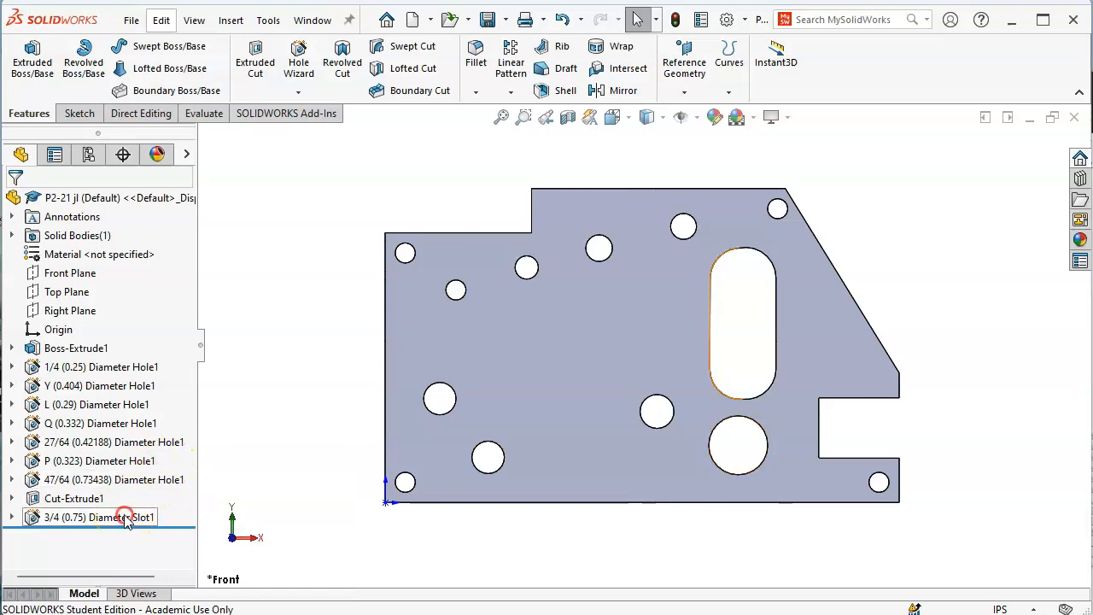
right_click(126, 523)
click(163, 466)
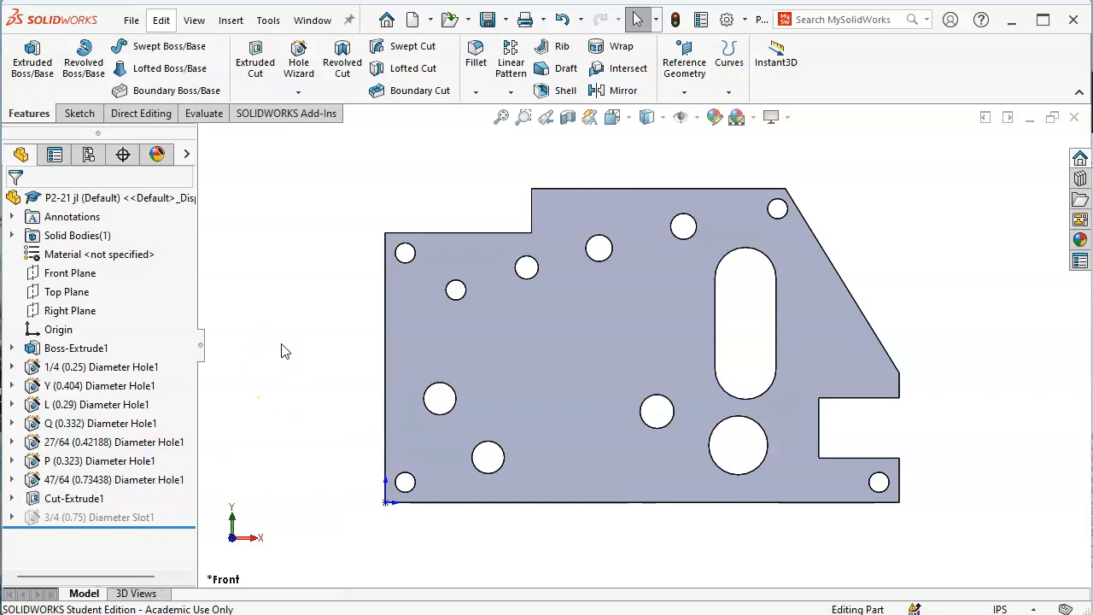
Sketch a corner rectangle on the front face left of the slot for the square cutout
click(78, 113)
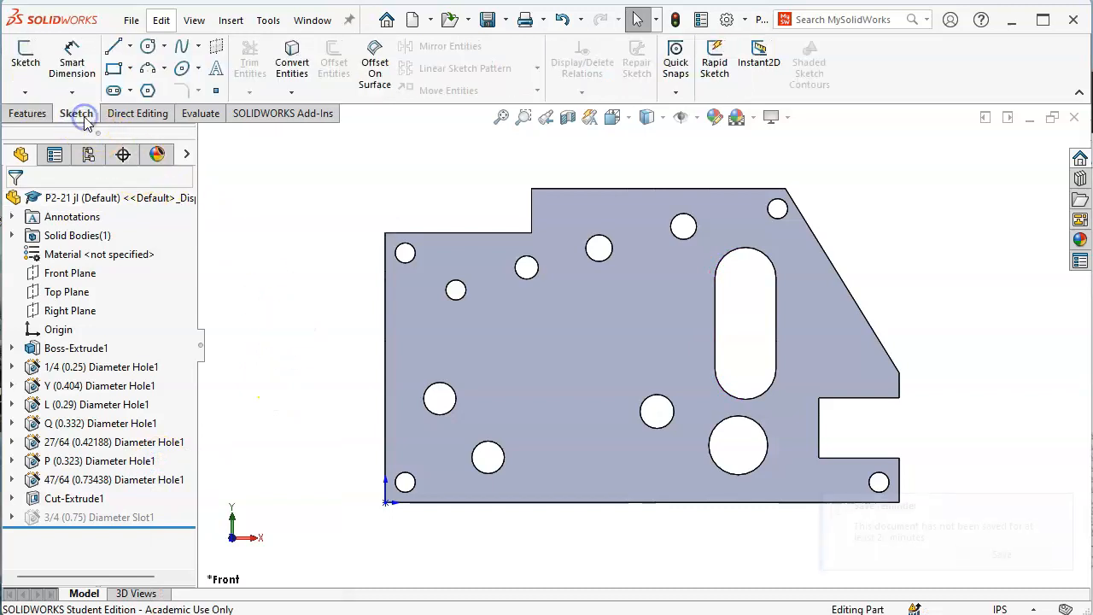
click(113, 68)
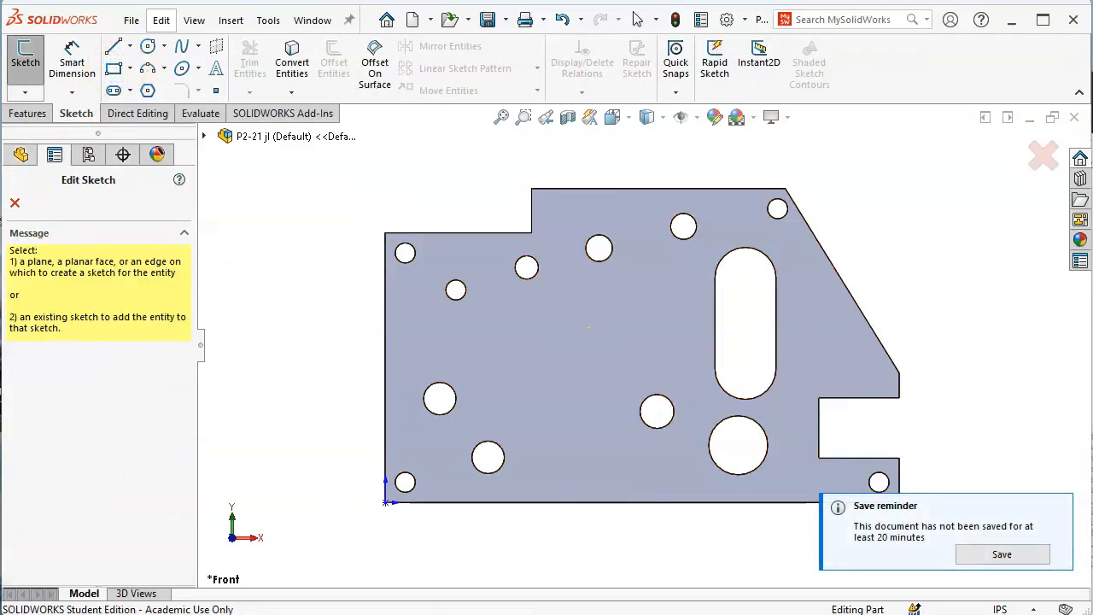
key(alt+Tab)
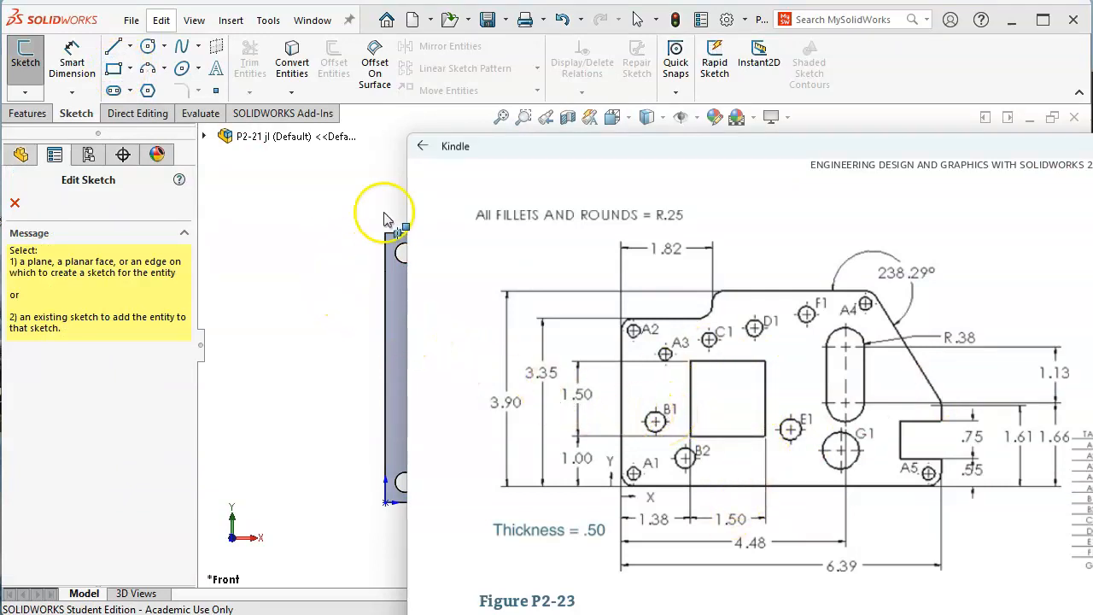
click(896, 76)
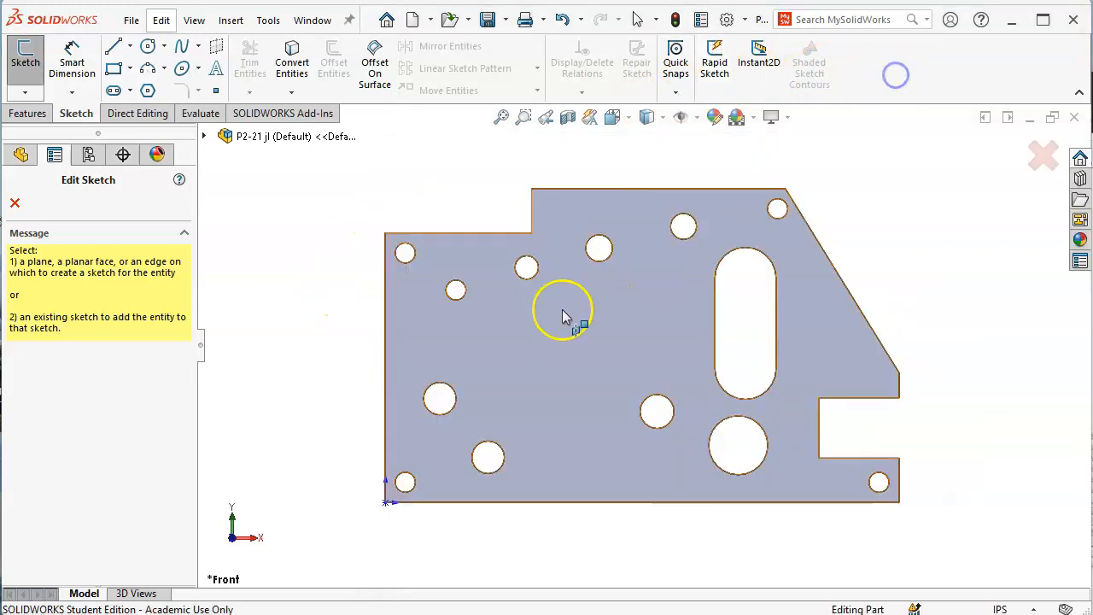
click(506, 323)
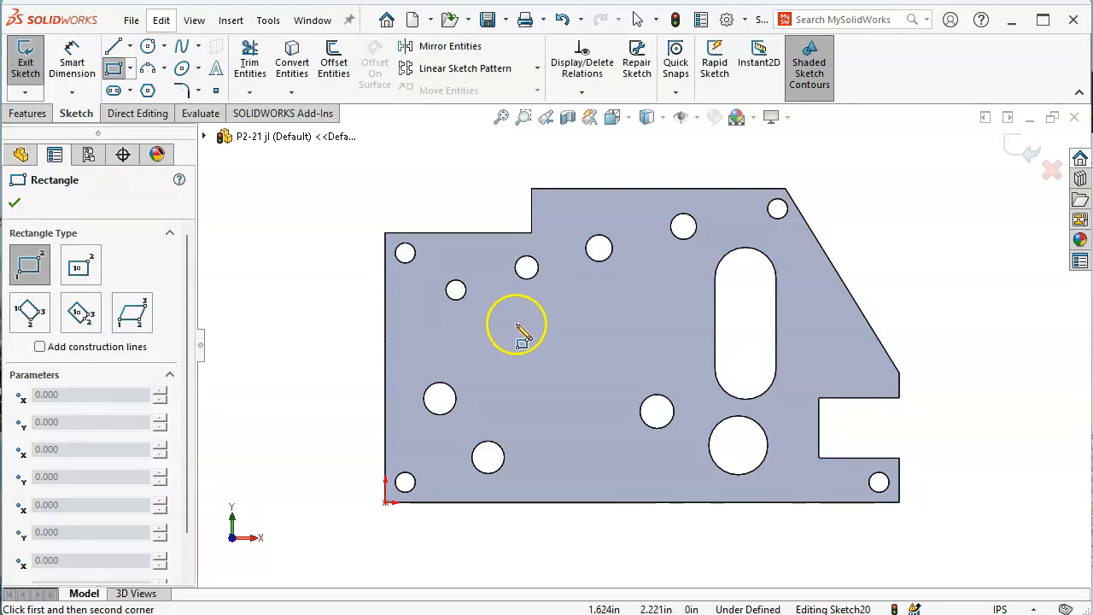
drag(506, 319, 599, 405)
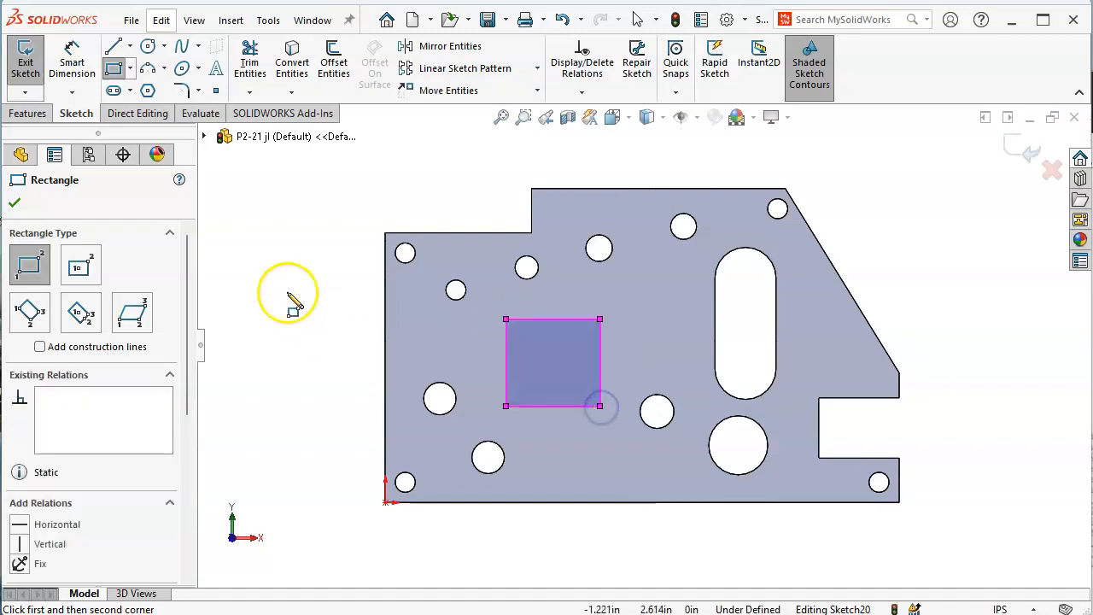
right_click(303, 229)
click(340, 240)
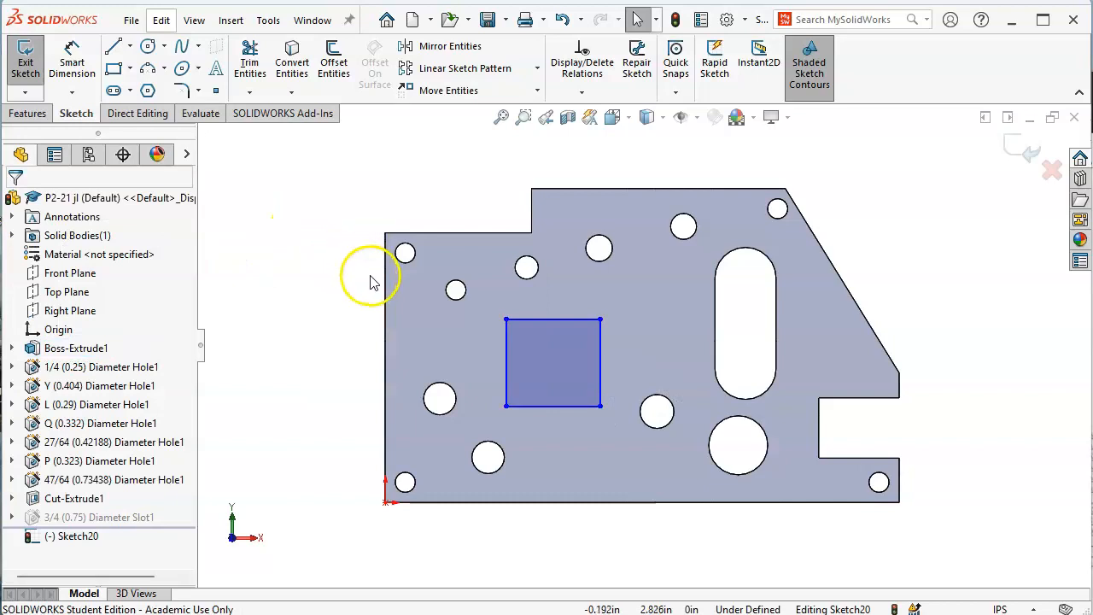
key(alt+Tab)
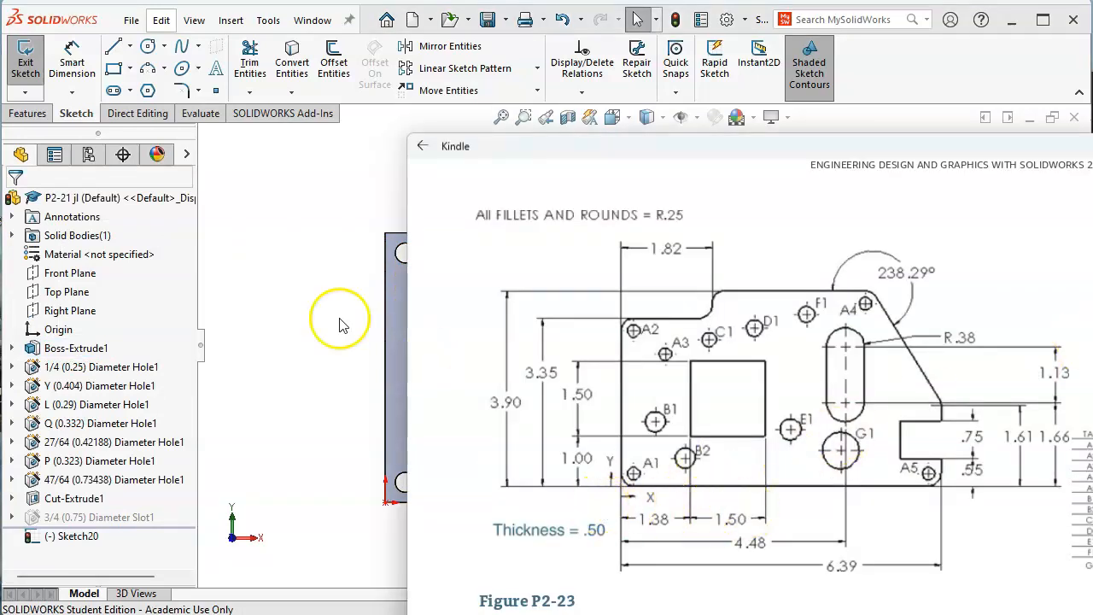
click(71, 62)
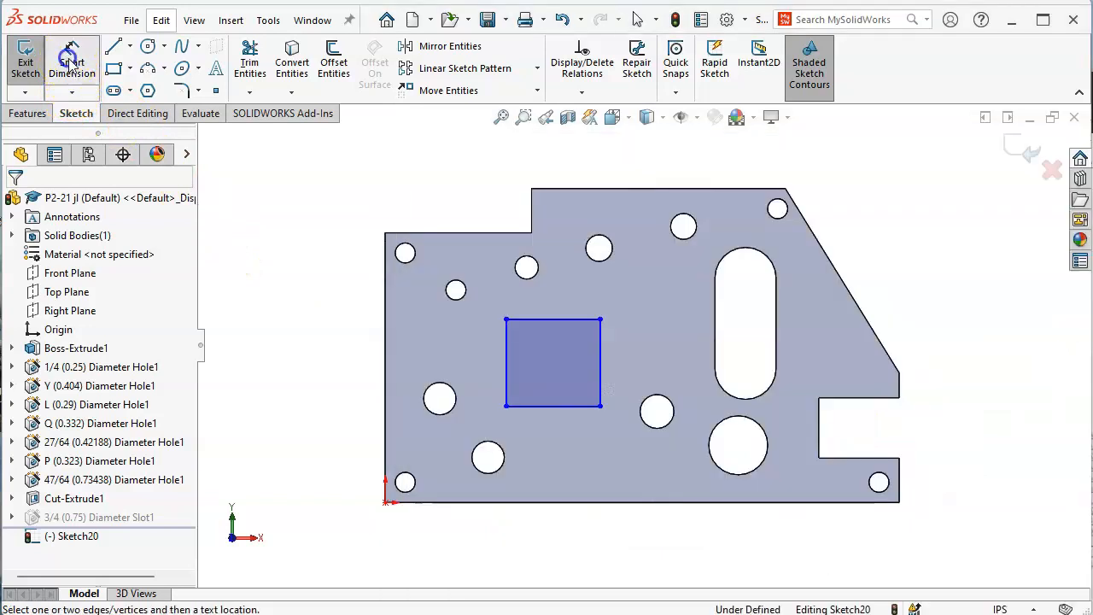
Dimension the square 1.38 from the plate's left edge and give it a 1.5 width
click(386, 367)
click(505, 380)
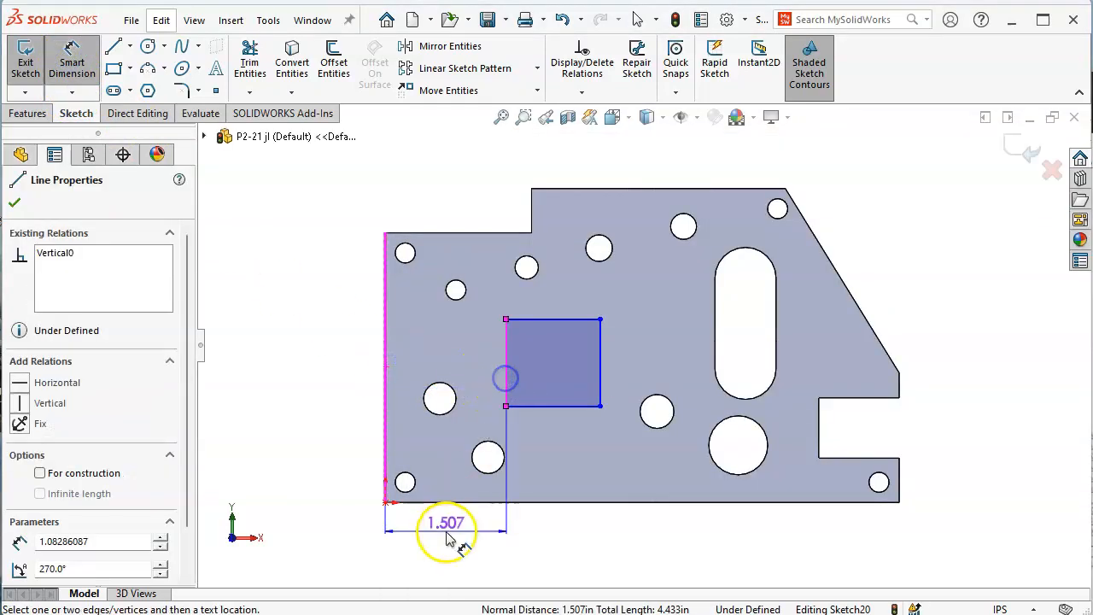
click(439, 538)
text(1.38)
key(Return)
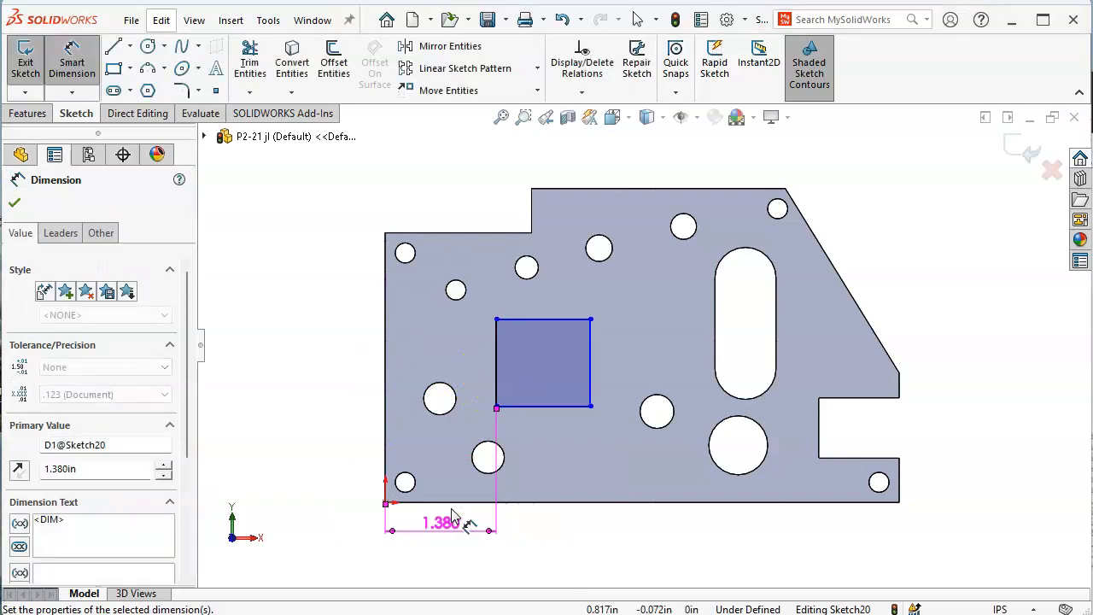
click(523, 410)
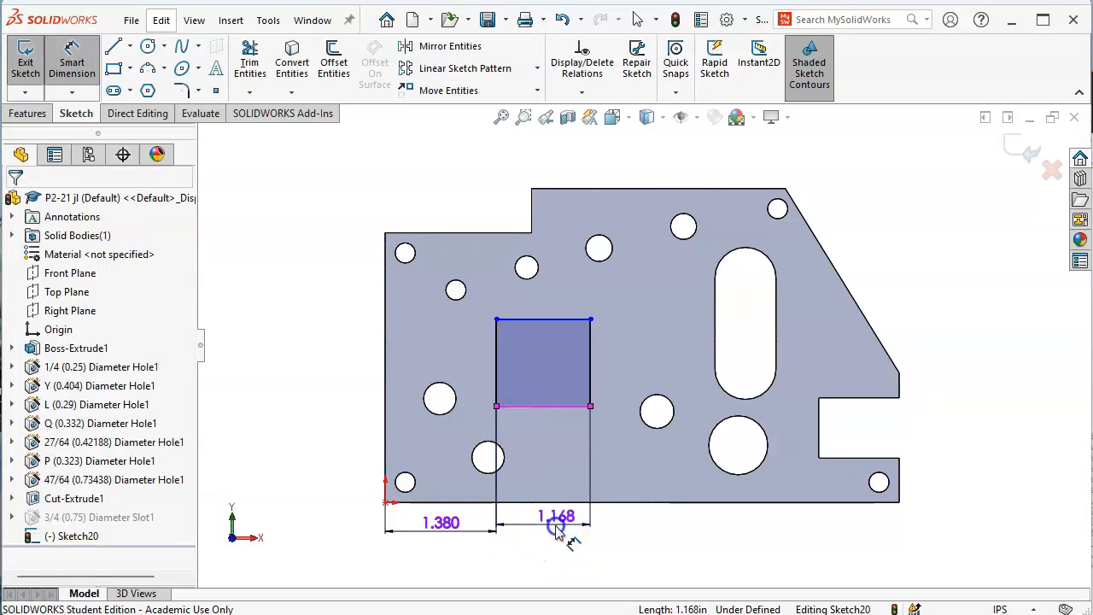
click(556, 521)
text(1.5)
key(Return)
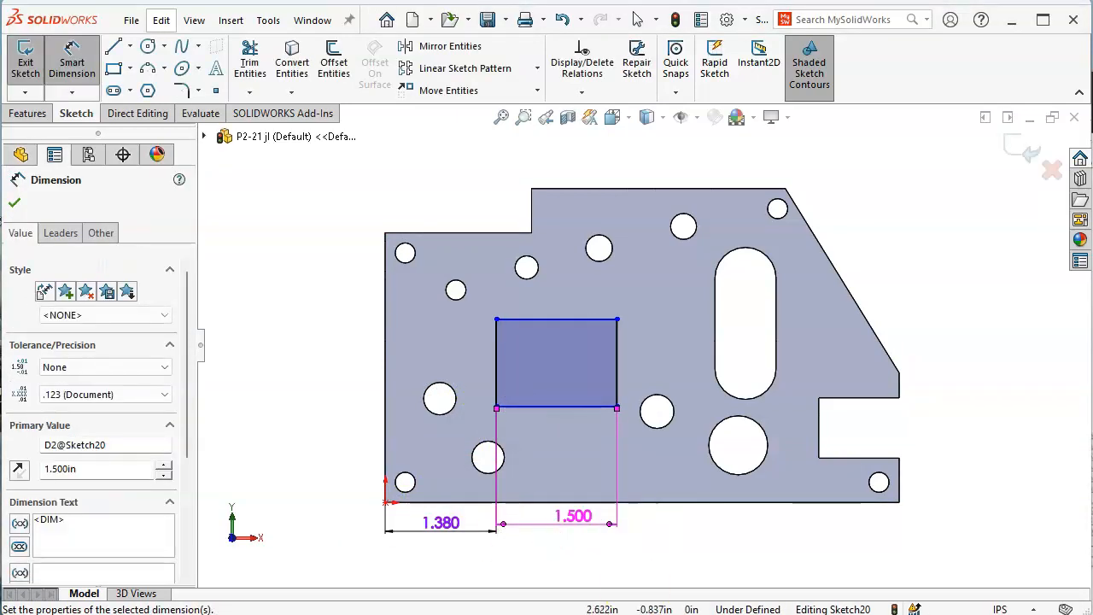
Check the Figure P2-23 drawing, then dimension the square 1.0 above the plate's bottom edge
key(alt+Tab)
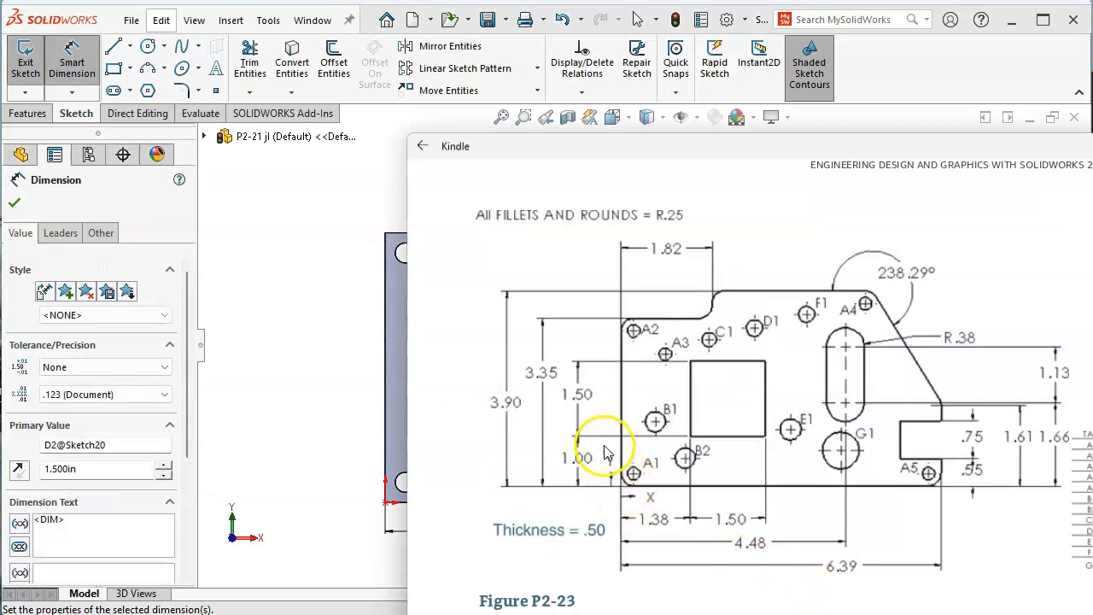
click(315, 352)
click(480, 501)
click(515, 406)
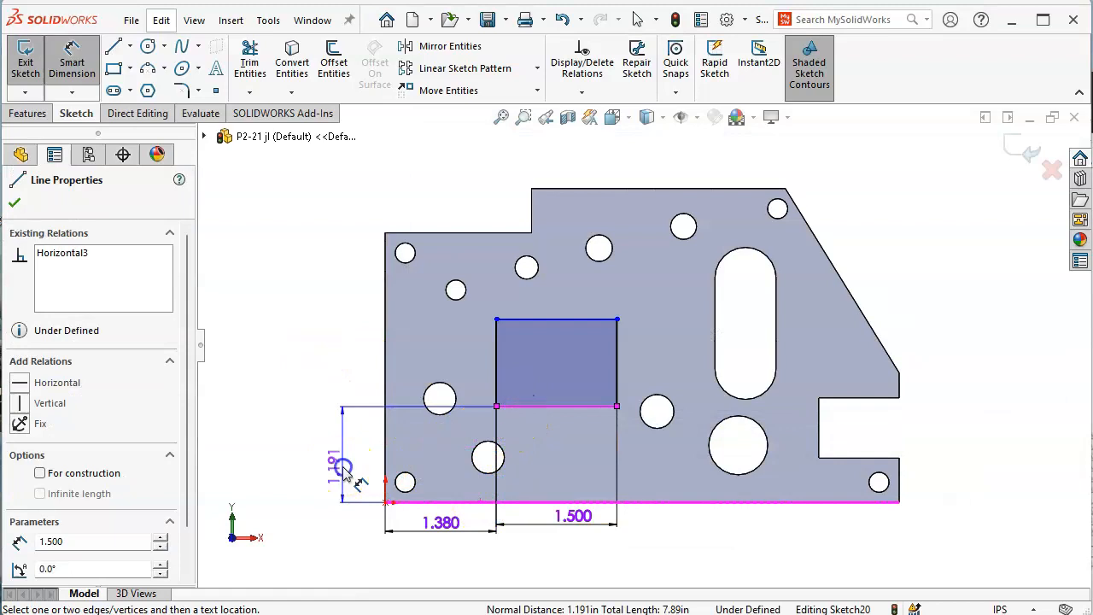
click(342, 462)
text(1.)
key(Return)
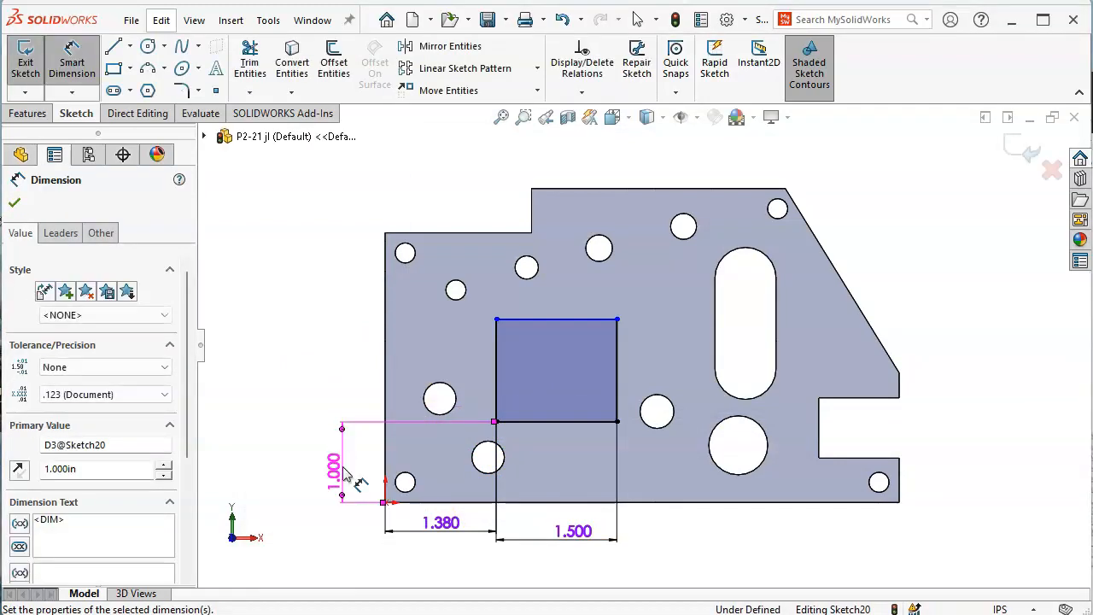
Add an Equal relation between the square's left and bottom sides
right_click(286, 320)
click(327, 373)
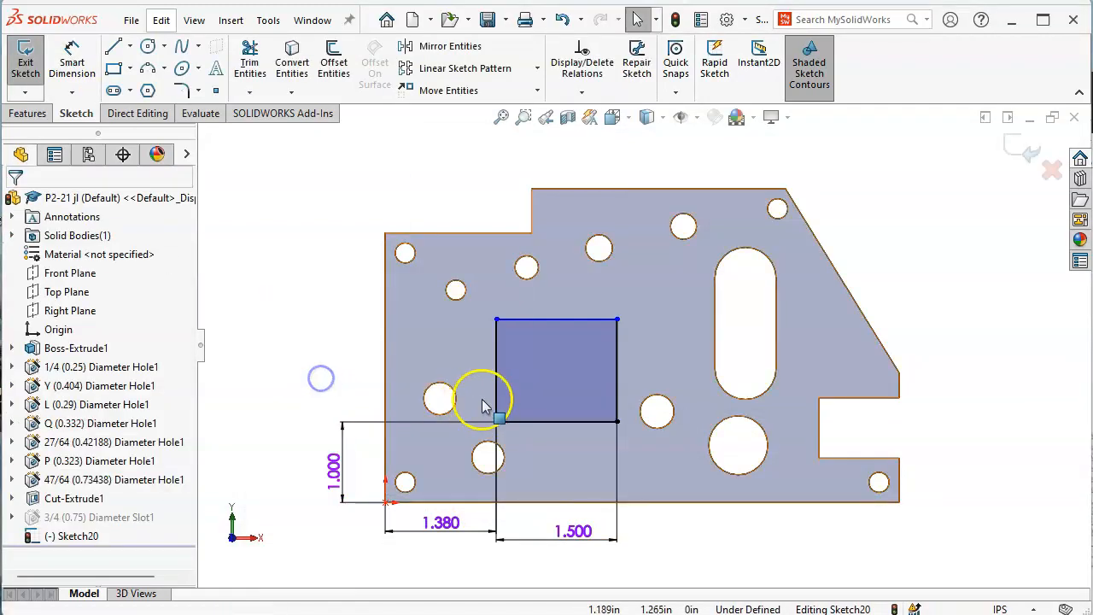
click(494, 379)
ctrl+click(551, 422)
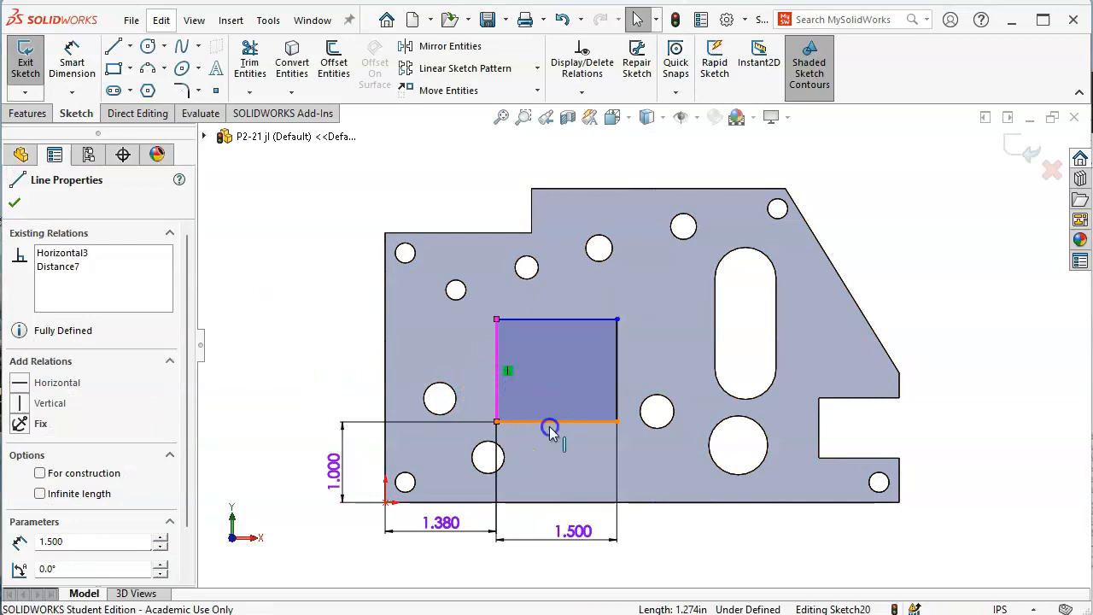
click(727, 350)
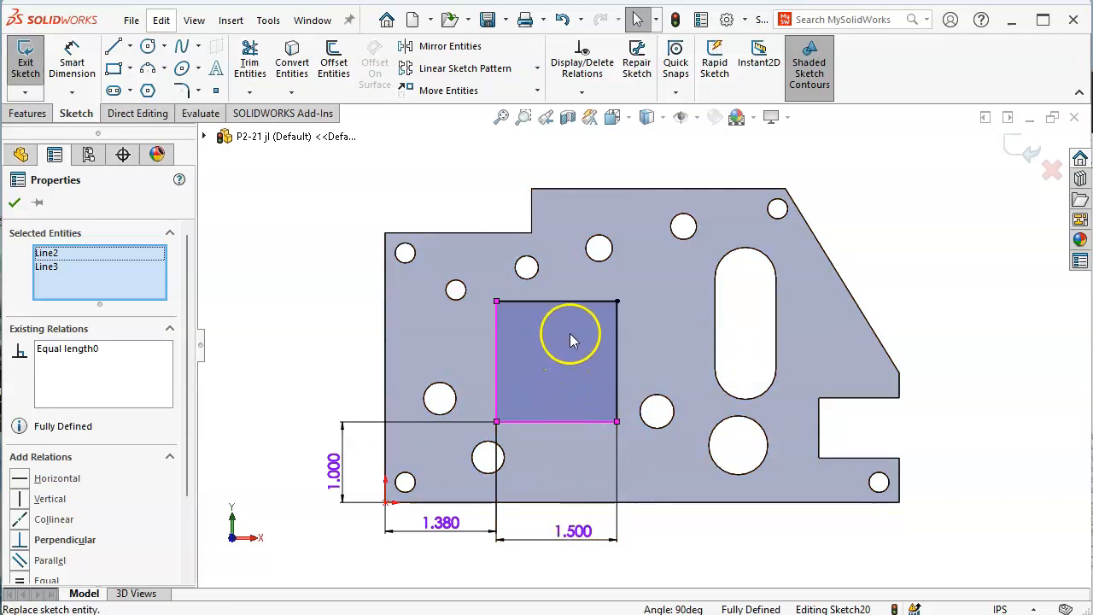
Try a 1.25 width on the square, then restore it to 1.5
double_click(580, 533)
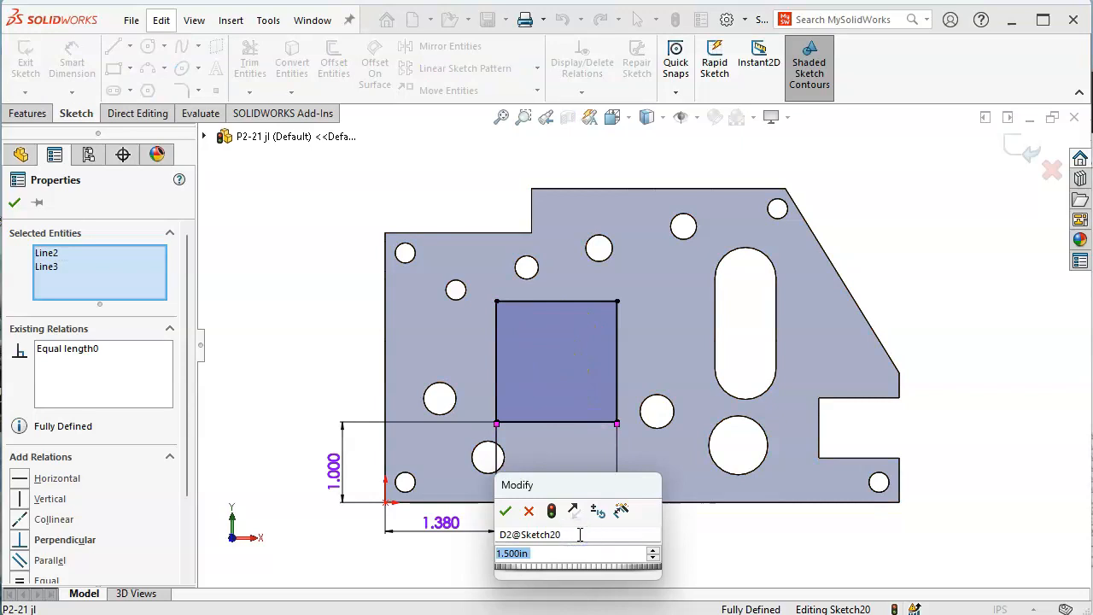
text(1.25)
key(Return)
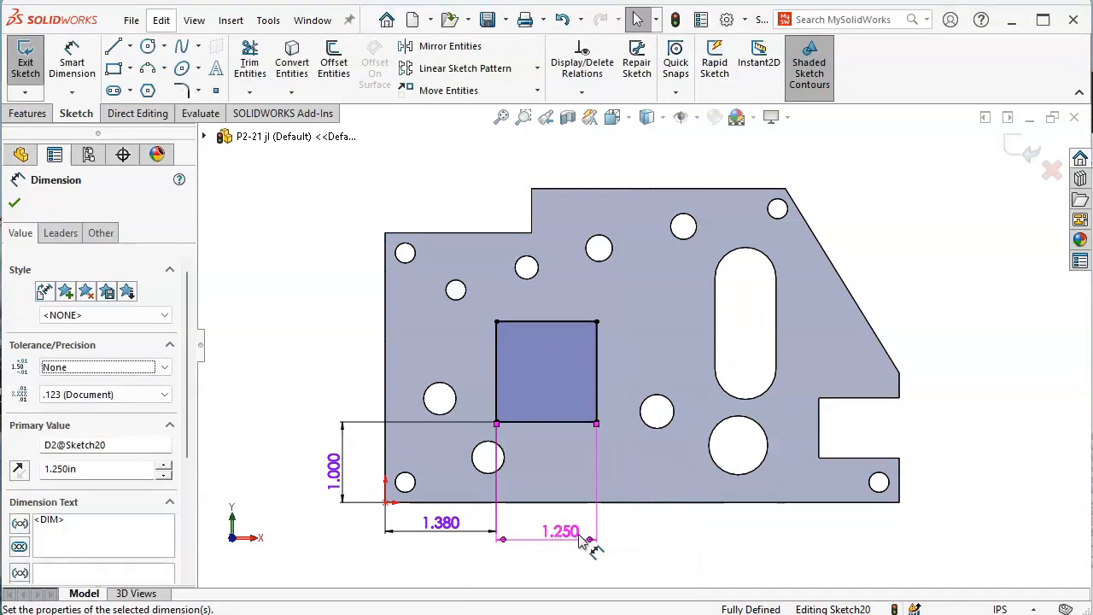
double_click(575, 534)
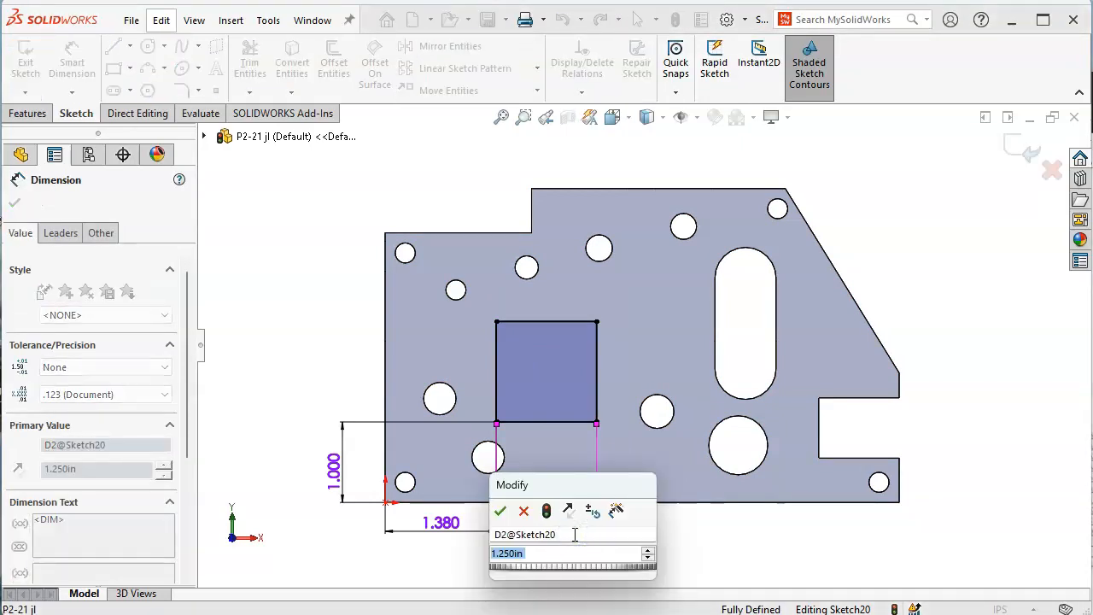
text(1.5)
key(Return)
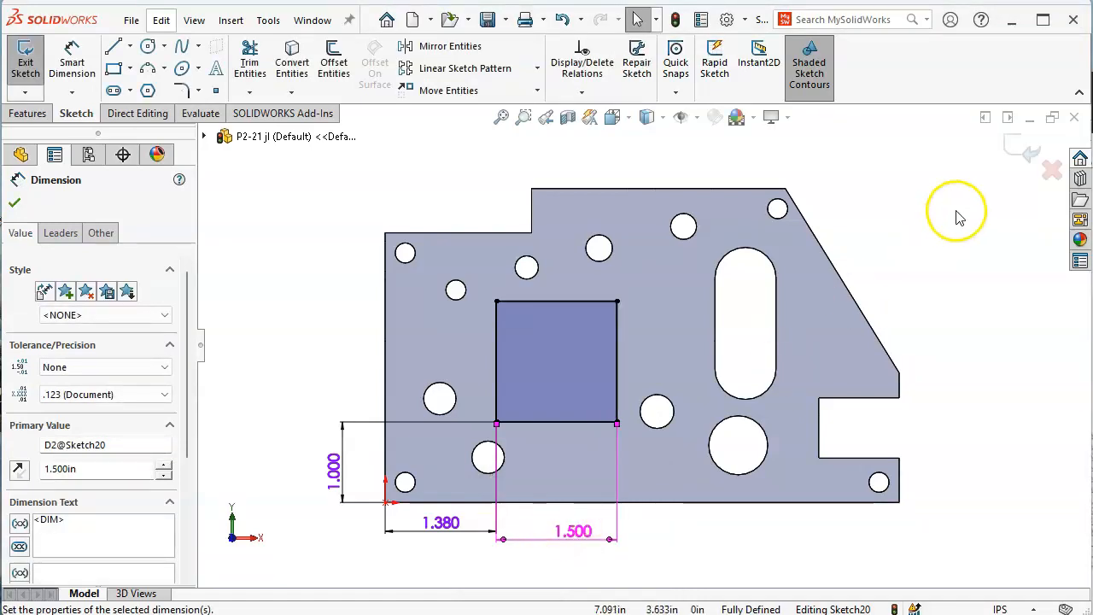
Extrude-cut the square sketch Through All into the plate, then bring up the Figure P2-23 drawing
click(33, 118)
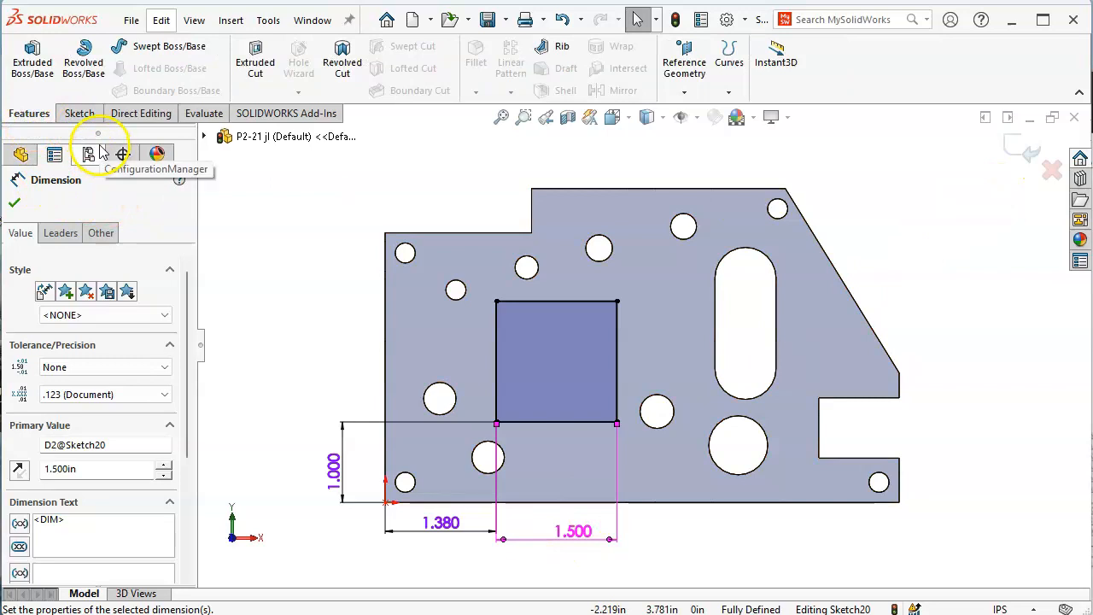
click(255, 61)
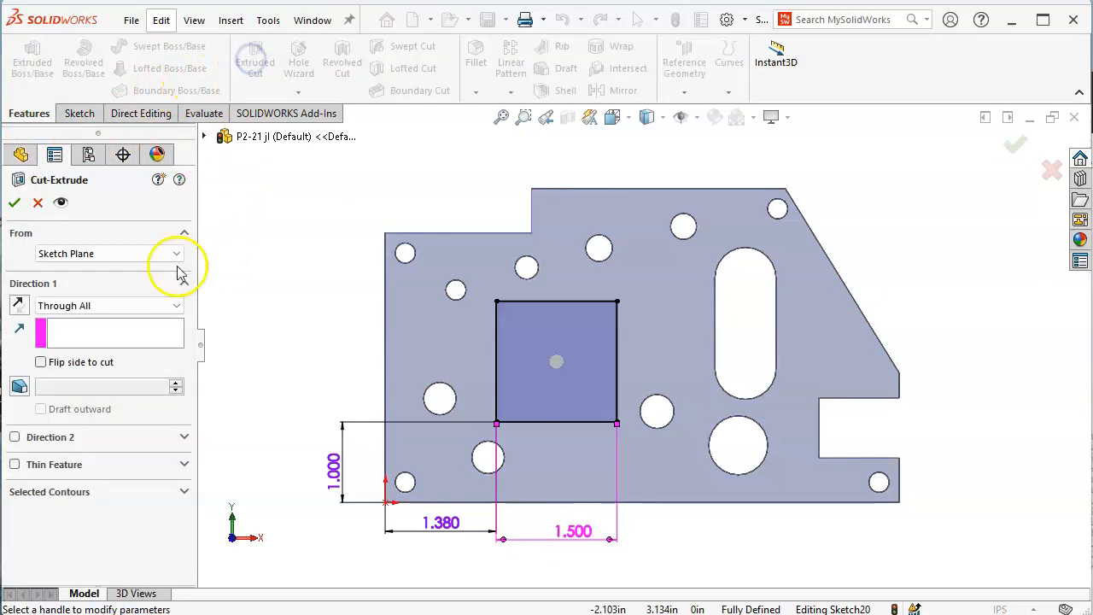
click(110, 307)
click(110, 311)
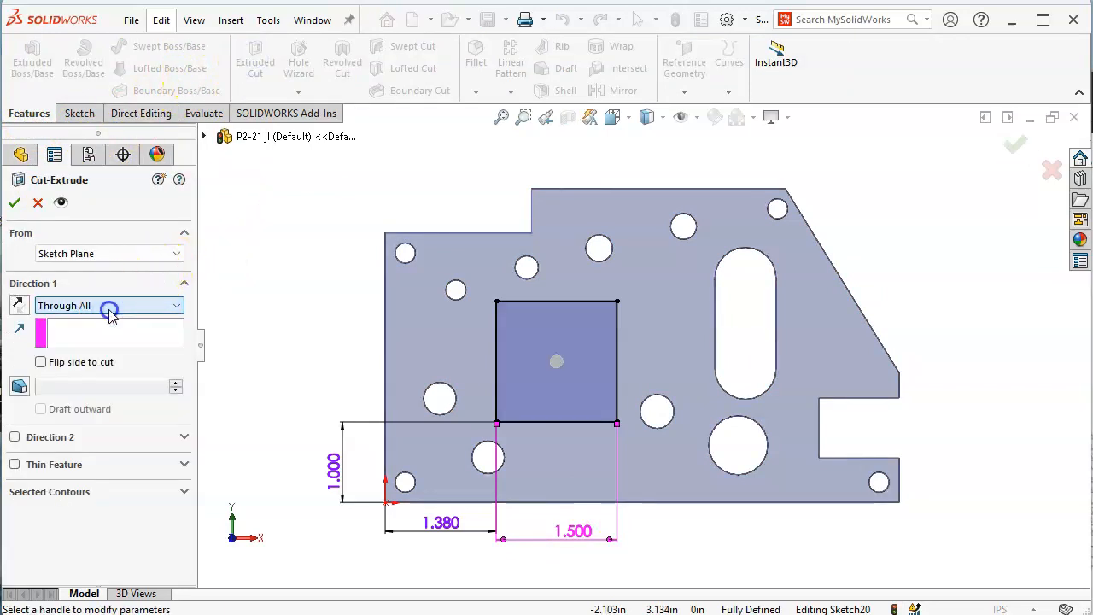
click(13, 202)
middle_drag(459, 434, 483, 349)
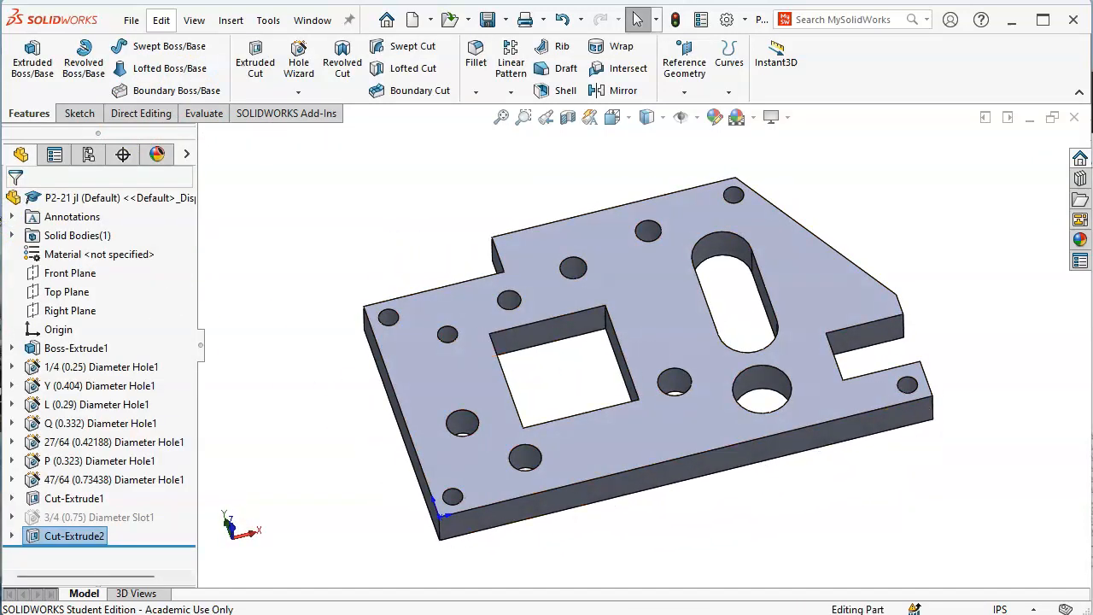
key(alt+Tab)
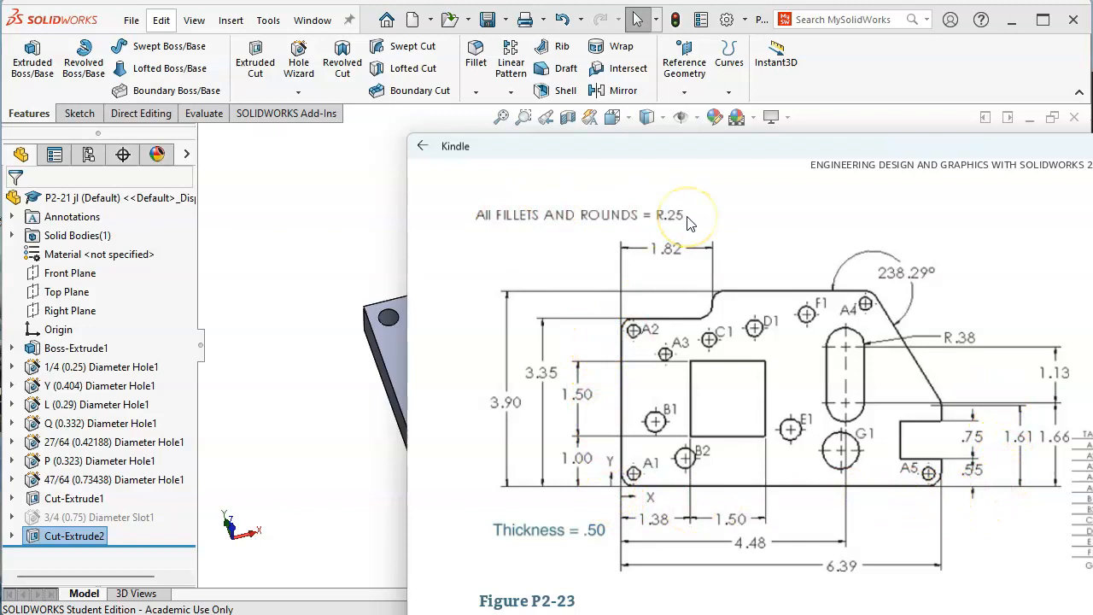
Back in the part, select five vertical outer corner edges, rotating the plate to reach hidden ones
click(329, 239)
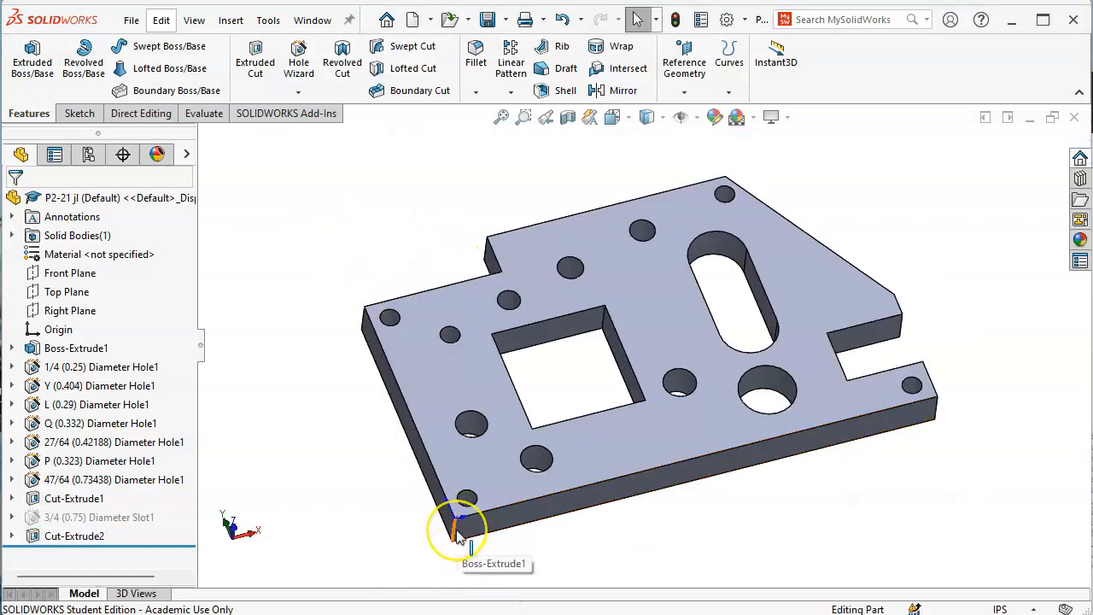
click(456, 536)
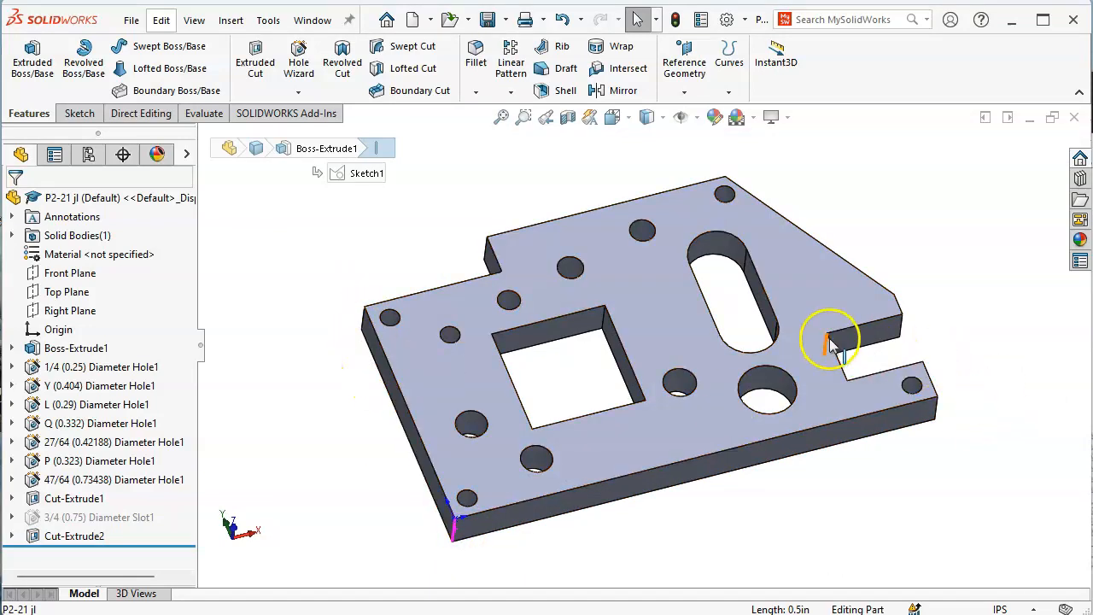
ctrl+click(938, 411)
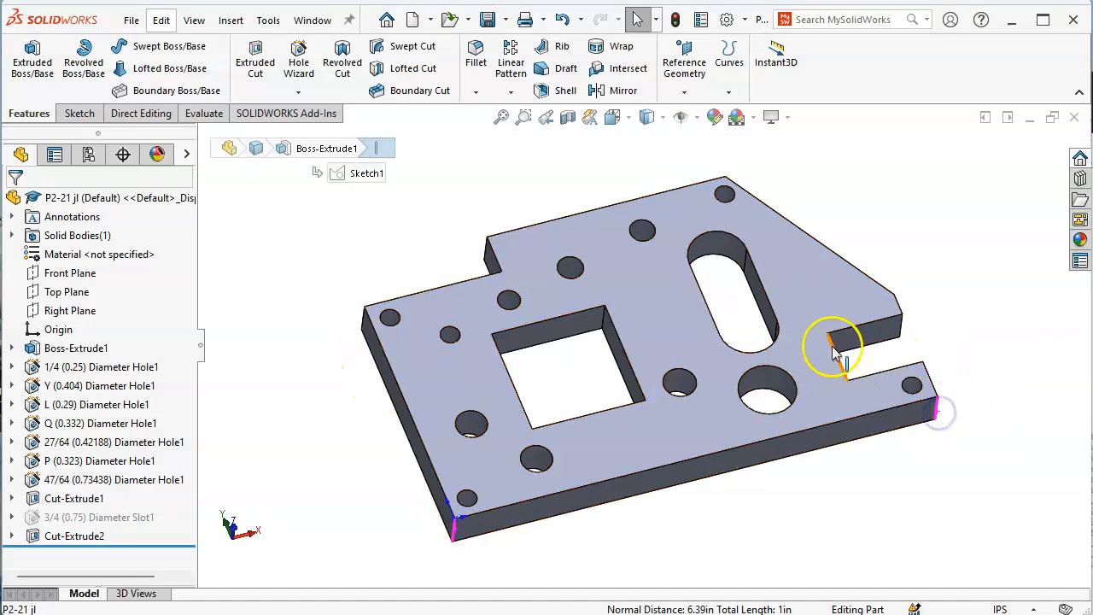
ctrl+click(364, 318)
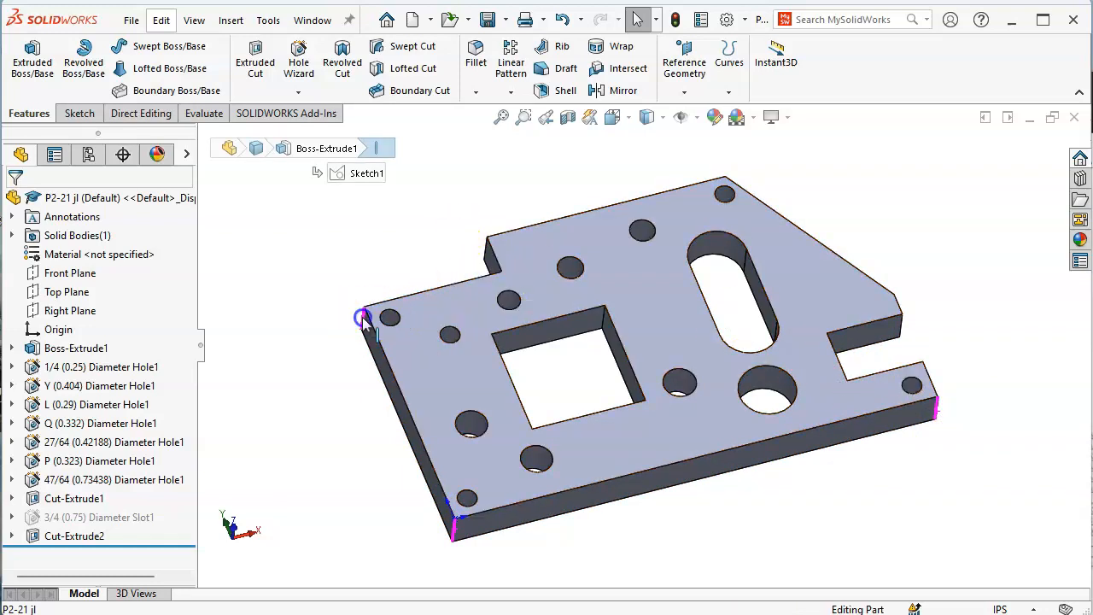
ctrl+click(487, 260)
middle_drag(927, 293, 854, 427)
ctrl+click(844, 404)
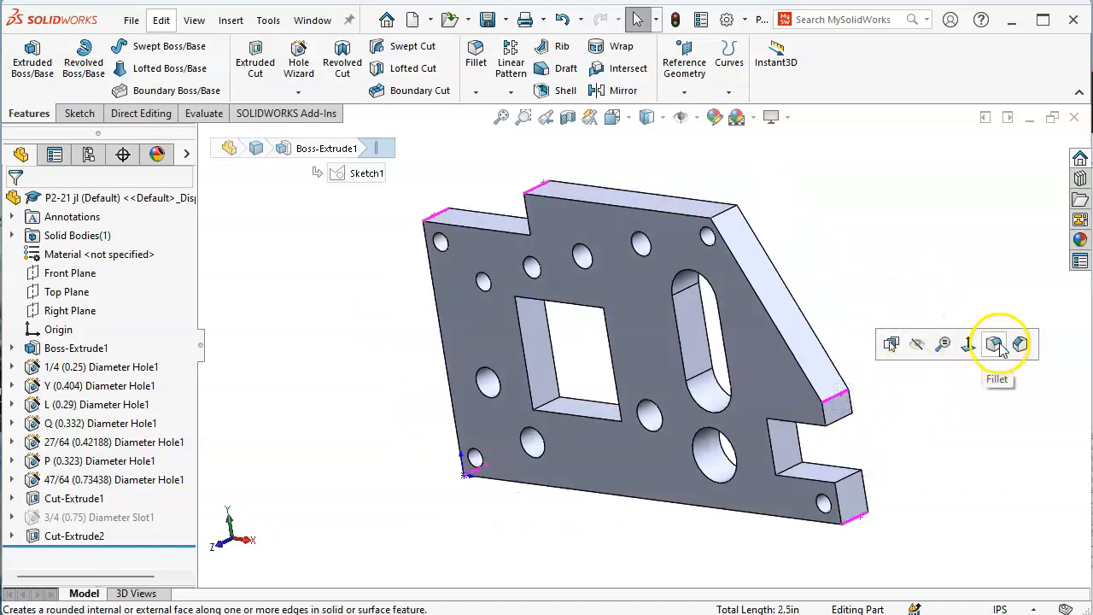
Fillet the selected outer corner edges with a 0.25 in radius
click(1001, 347)
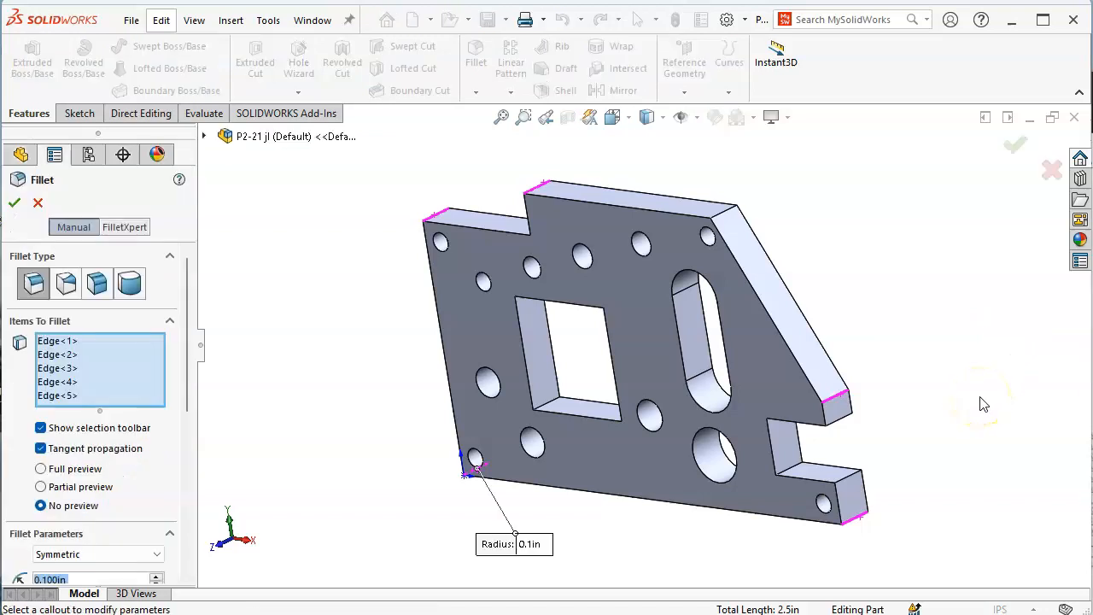
text(0.25)
key(Return)
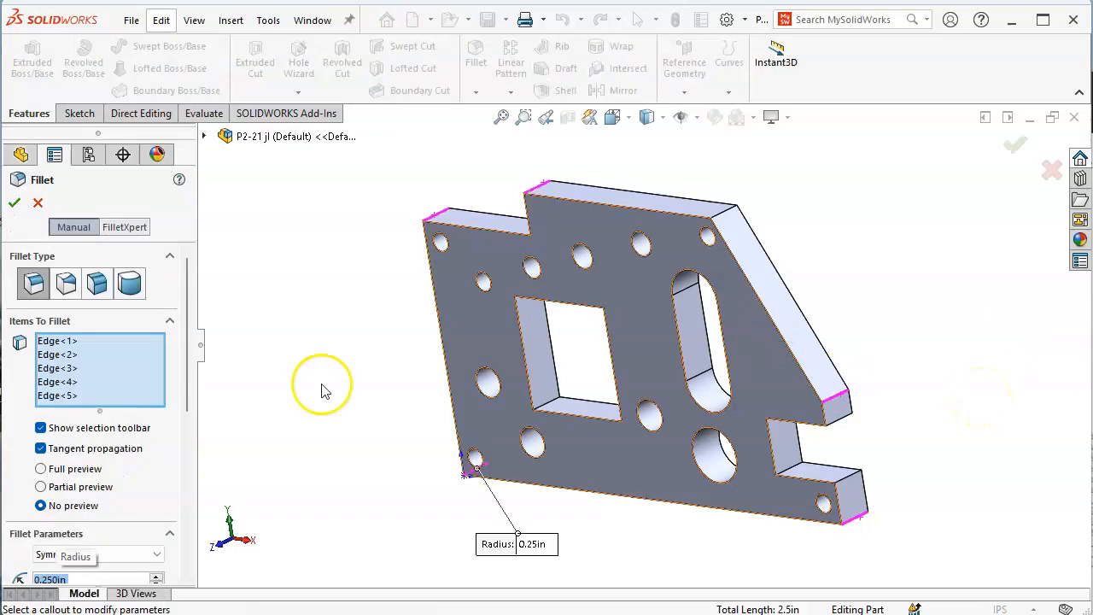
click(14, 206)
click(333, 350)
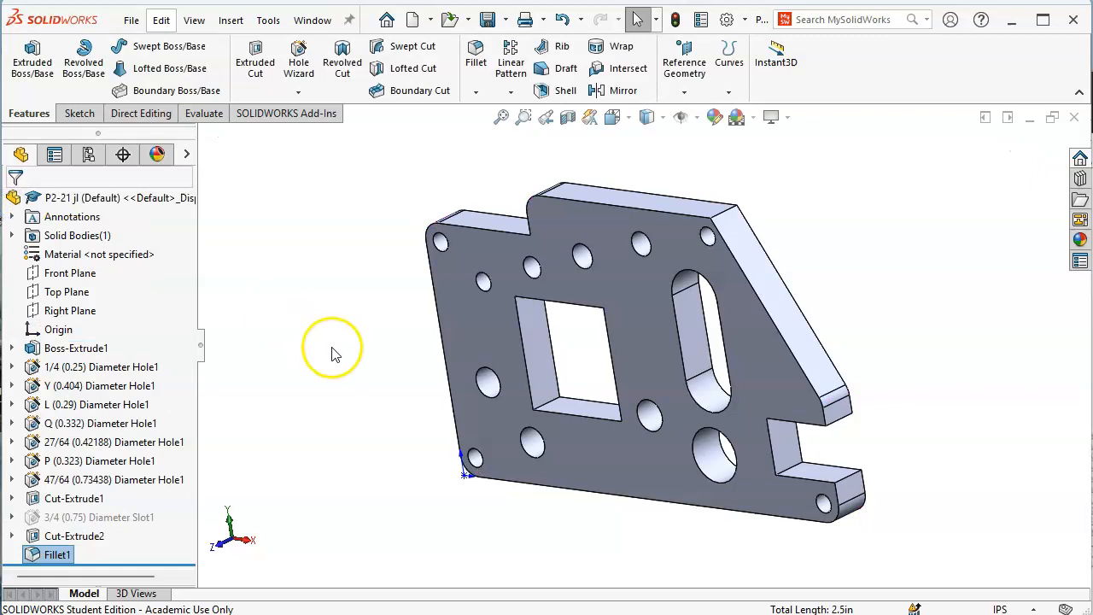
key(ctrl+1)
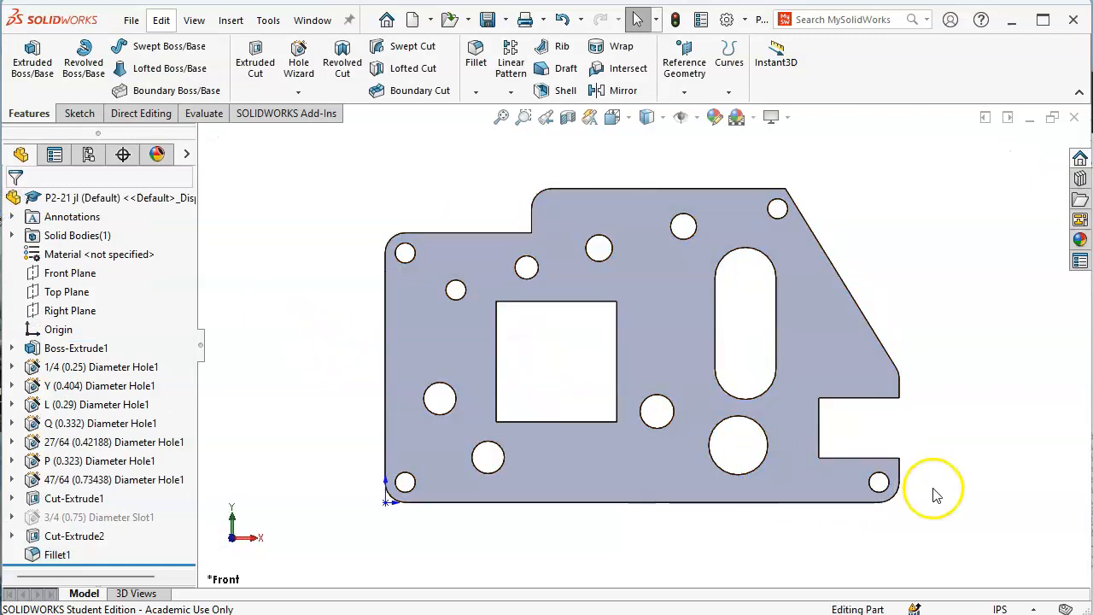
middle_drag(935, 482, 1013, 470)
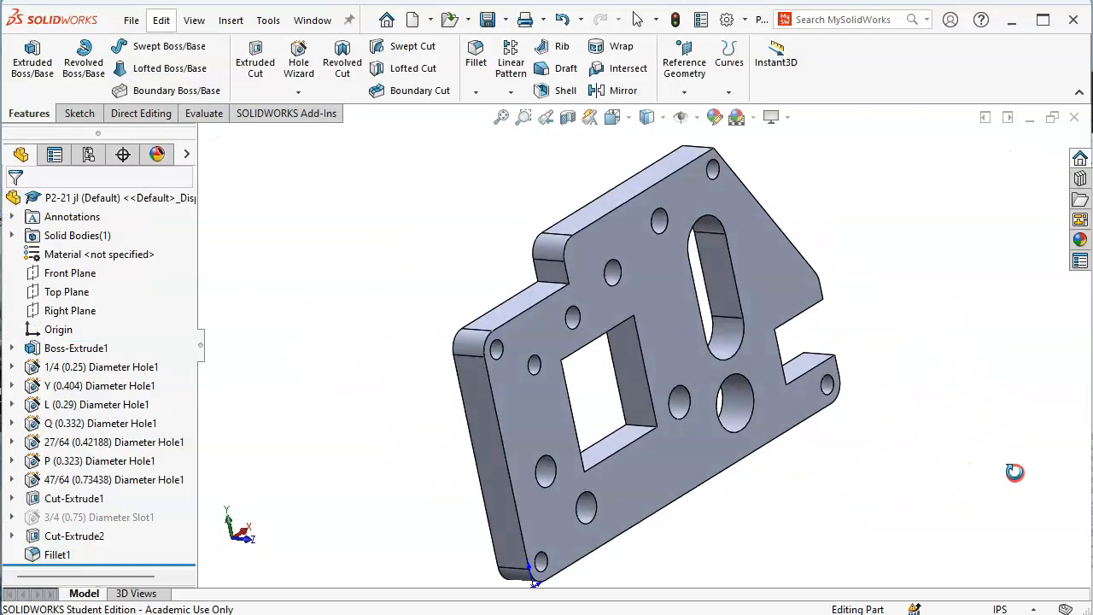
Edit Fillet1 to include one more edge, the inner step corner
right_click(56, 554)
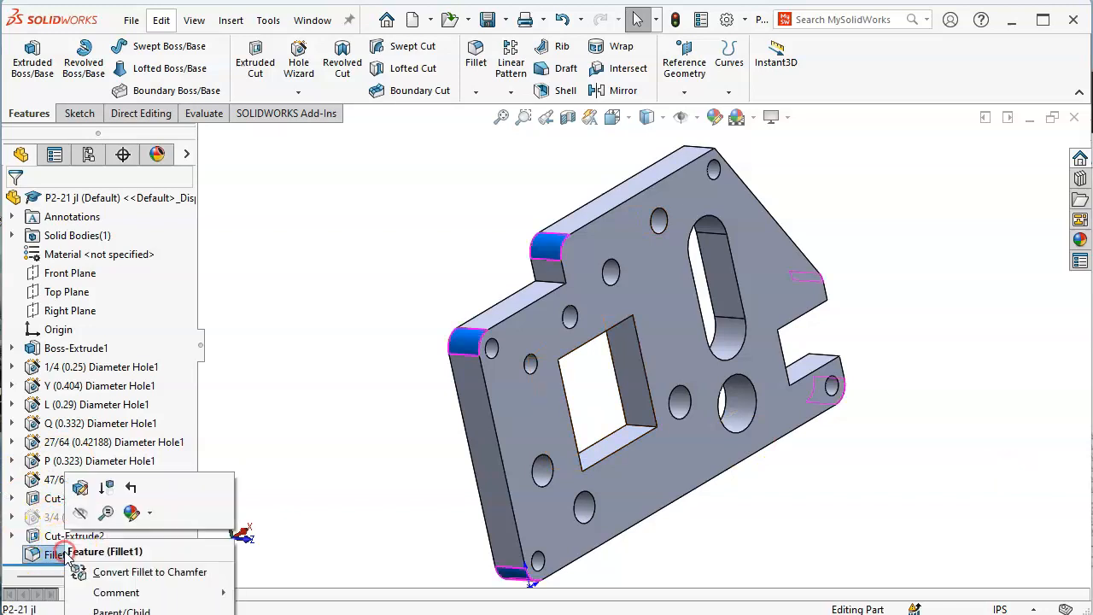
click(76, 489)
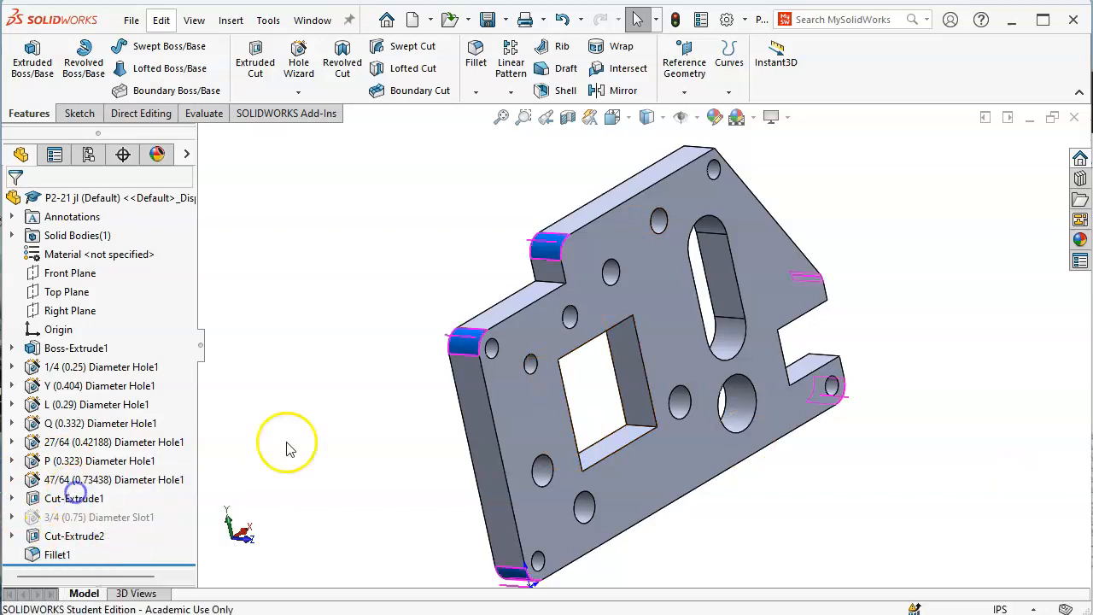
click(554, 285)
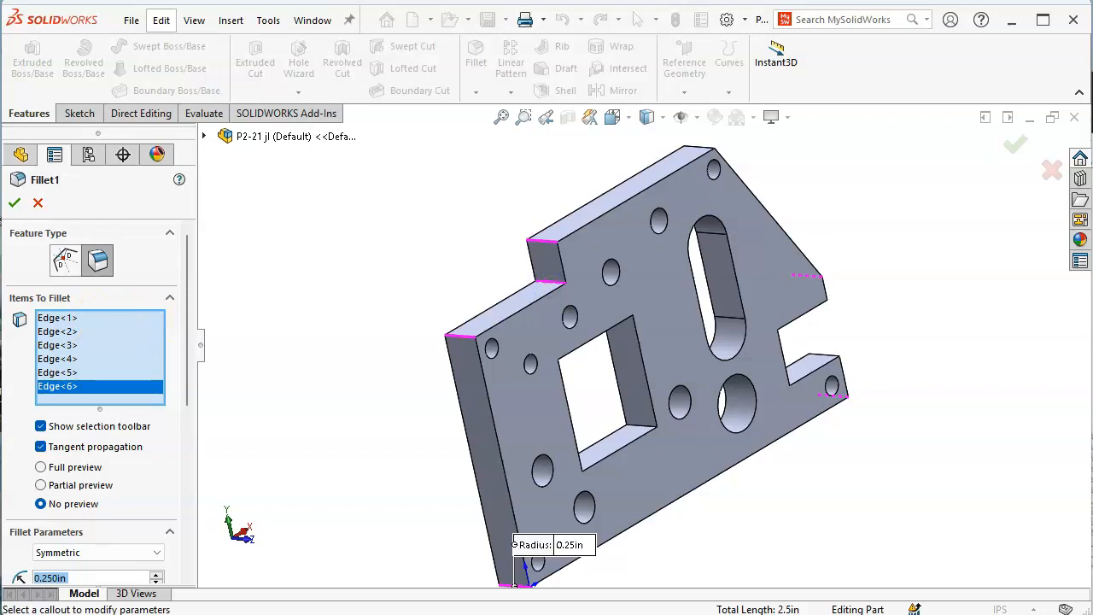
click(15, 203)
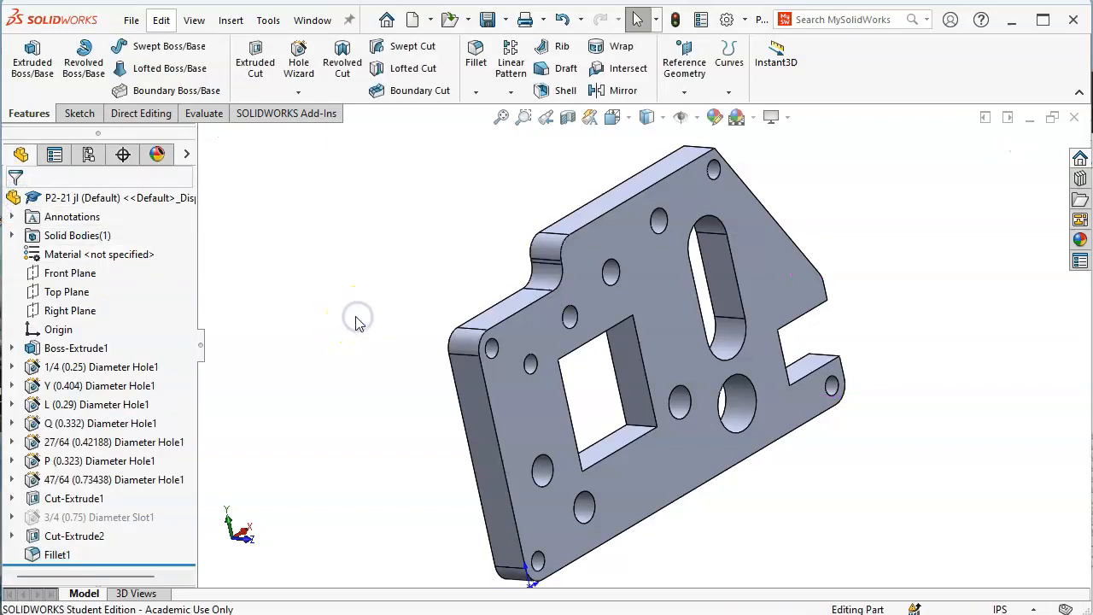
key(ctrl+1)
mouse_move(604, 346)
middle_down()
mouse_move(615, 234)
mouse_move(586, 210)
mouse_move(609, 242)
mouse_move(587, 246)
middle_up()
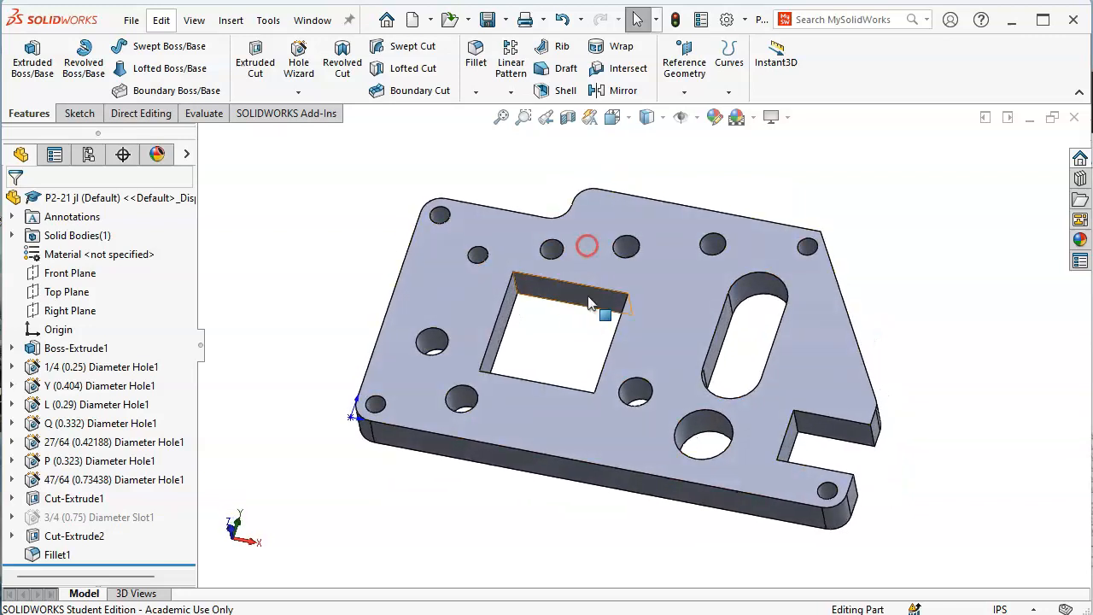
Select the square cutout's vertical corner edges, orbiting the plate to reach each one
click(518, 293)
mouse_move(546, 350)
middle_down()
mouse_move(549, 334)
mouse_move(564, 386)
middle_up()
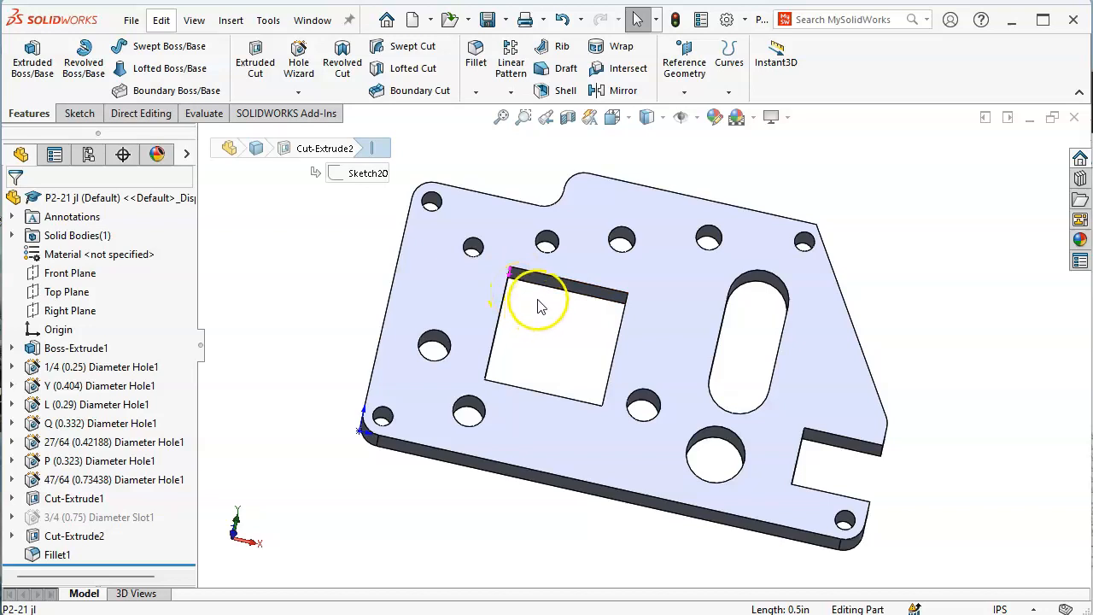
mouse_move(517, 305)
middle_down()
mouse_move(552, 378)
mouse_move(531, 408)
mouse_move(515, 369)
mouse_move(664, 251)
middle_up()
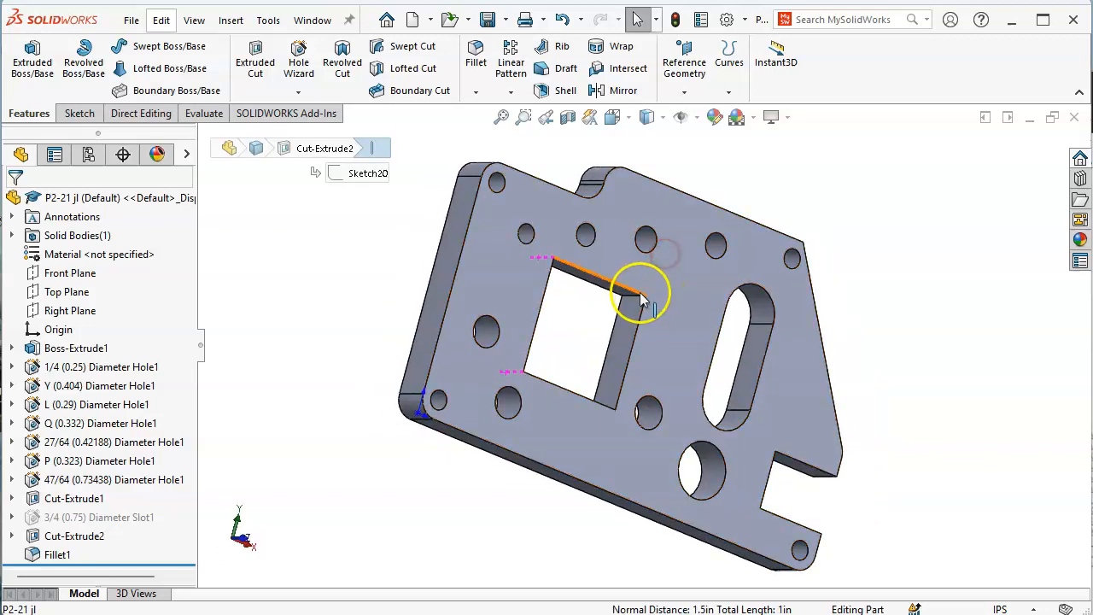
middle_drag(636, 299, 541, 152)
click(603, 419)
middle_drag(569, 288, 547, 320)
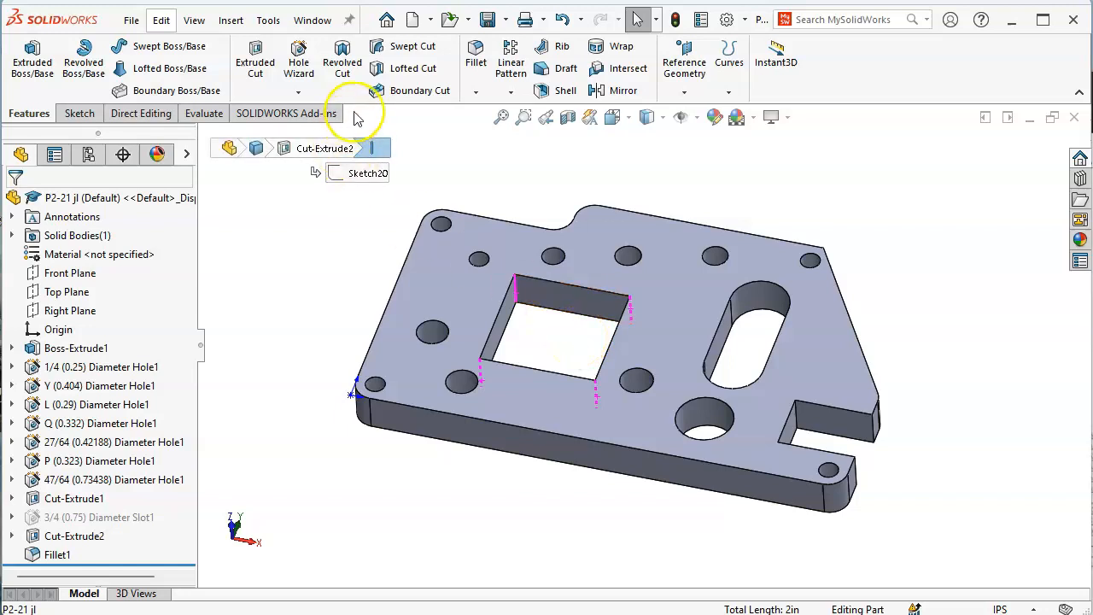
Fillet the four cutout corners with a 1.3 in radius
click(476, 53)
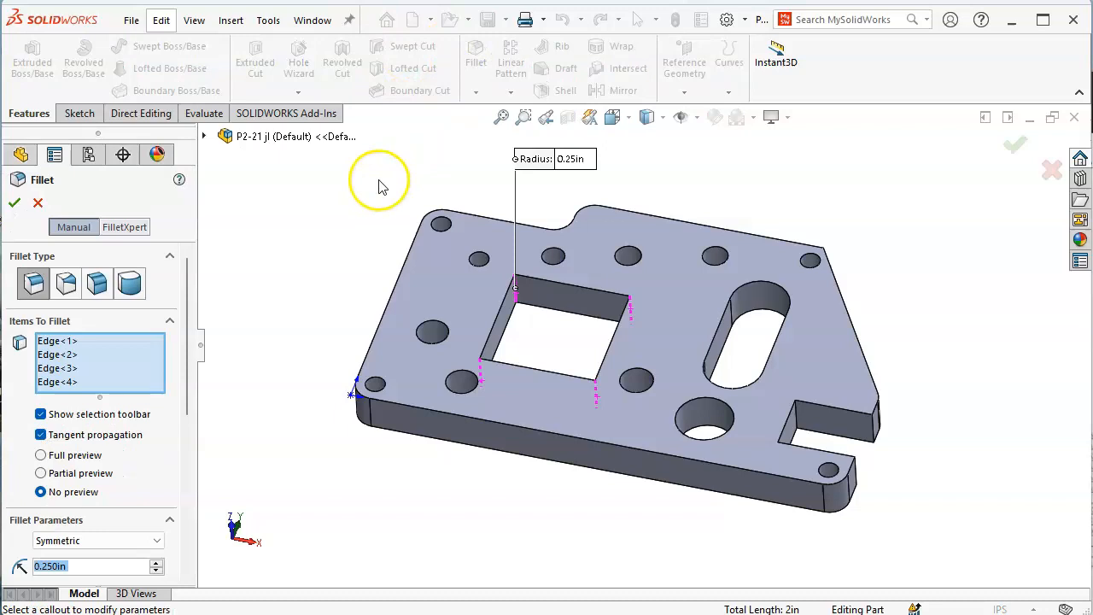
drag(185, 379, 191, 462)
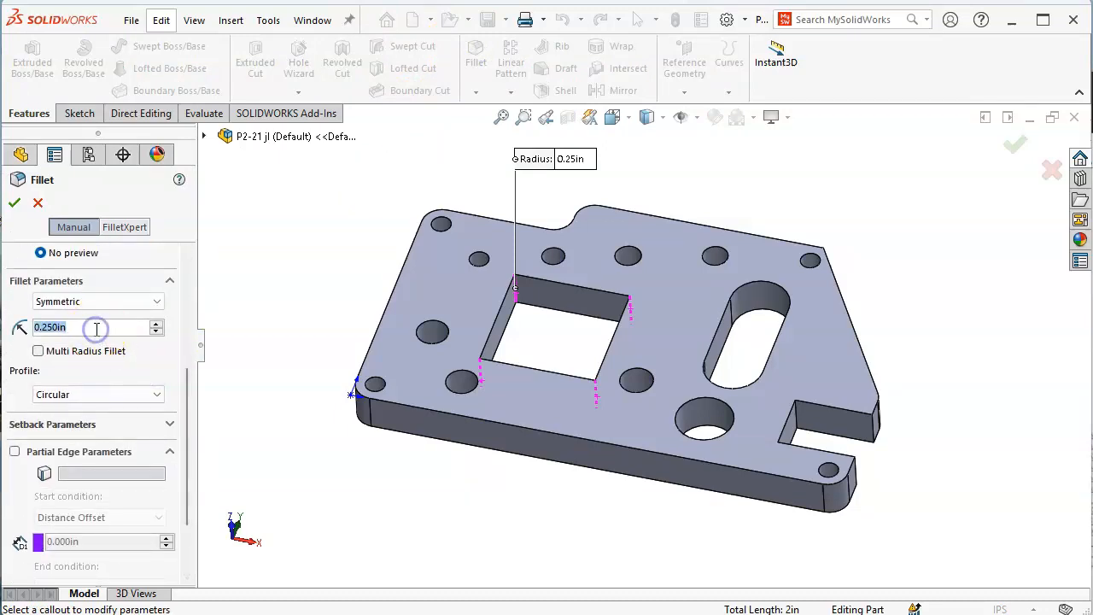
text(1.3)
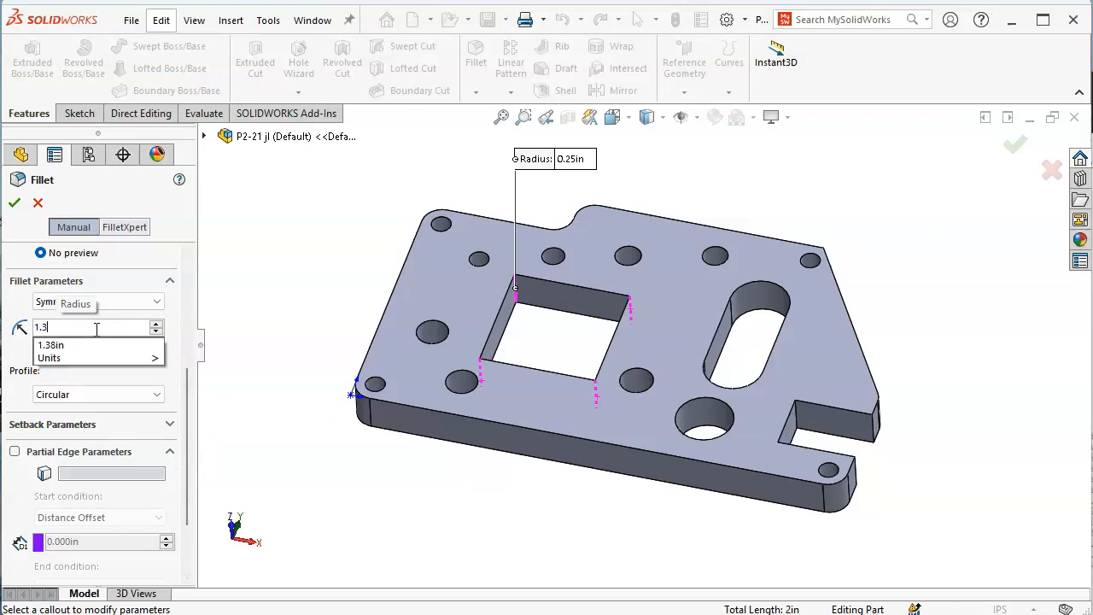
key(Tab)
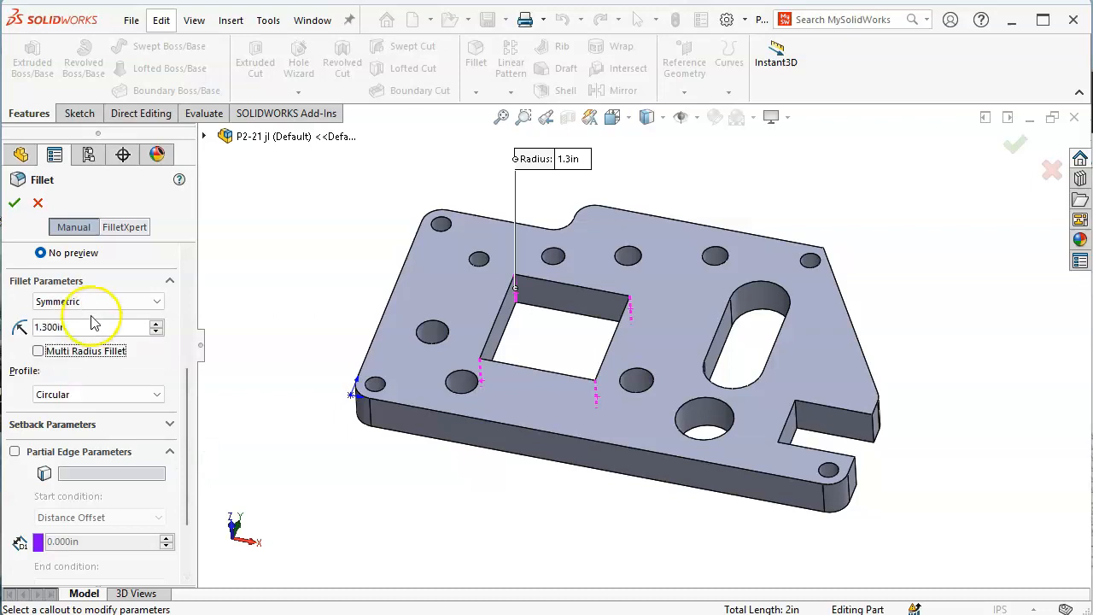
click(14, 203)
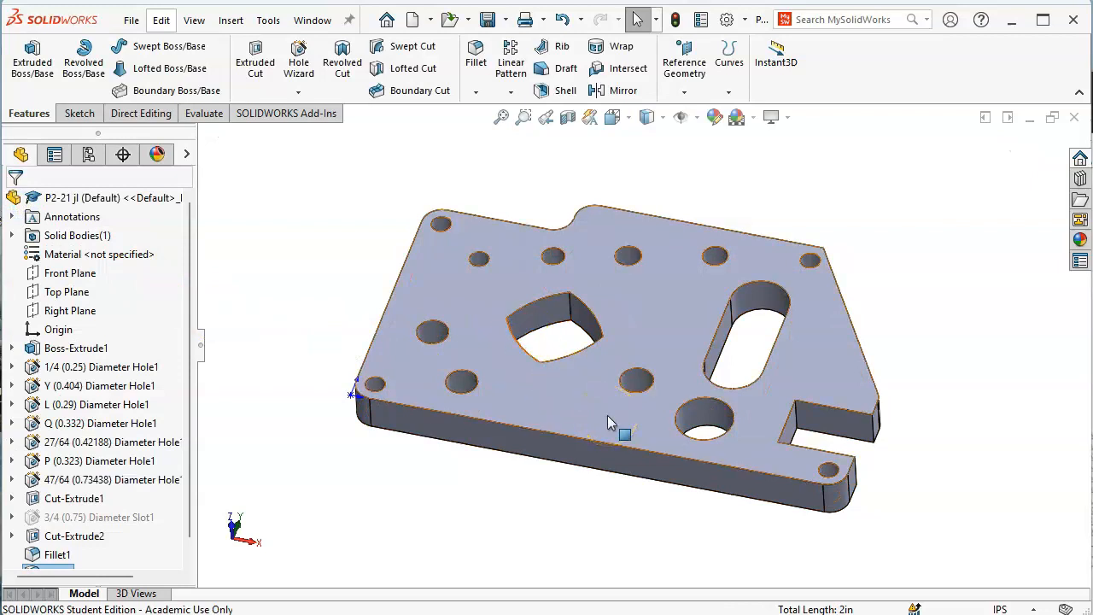
Edit Fillet2 to a 0.13 in radius and inspect the plate from the front
scroll(186, 481, down, 1)
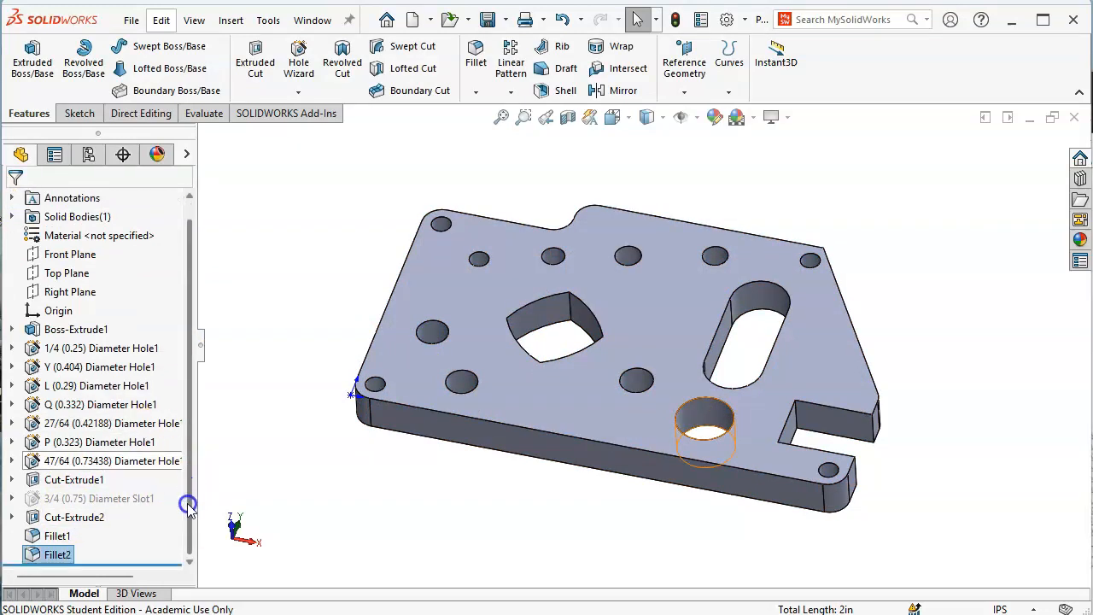
right_click(53, 551)
click(69, 493)
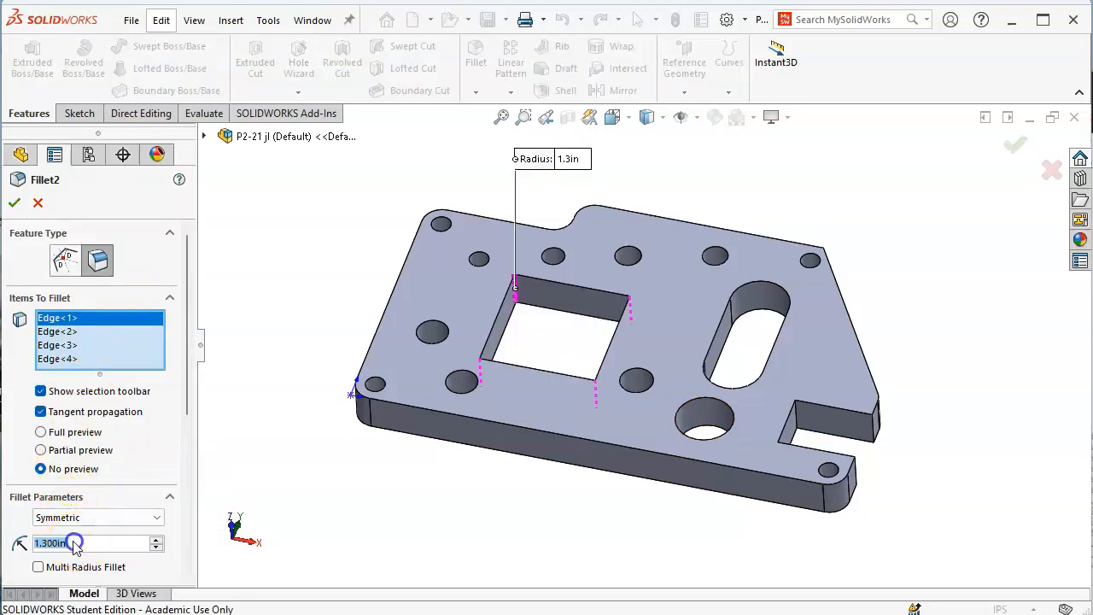
text(.13)
key(Return)
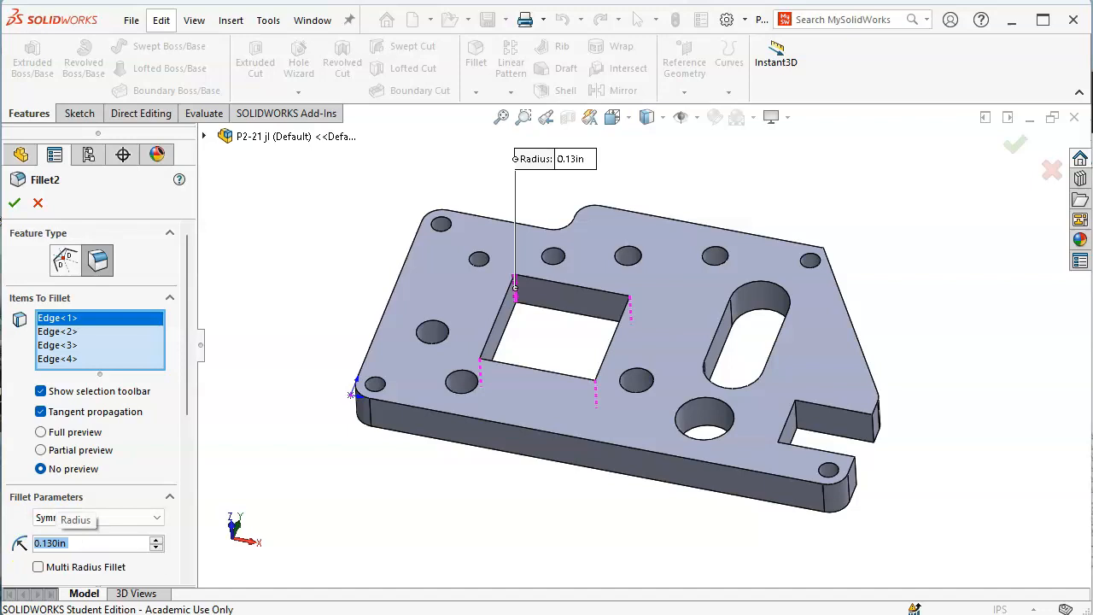
click(14, 205)
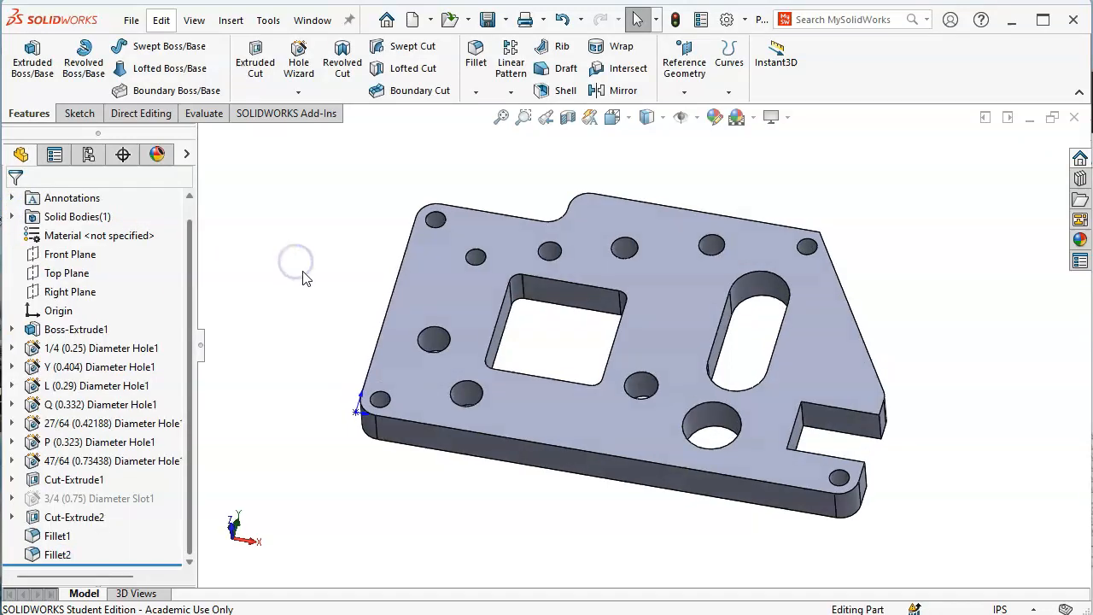
key(ctrl+1)
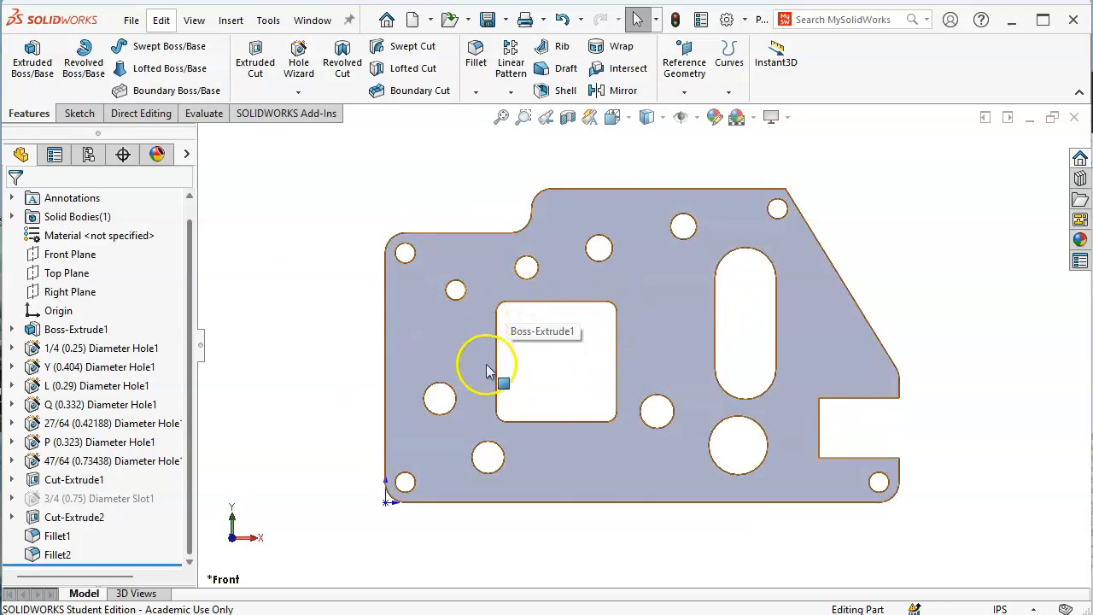
middle_drag(847, 395, 836, 279)
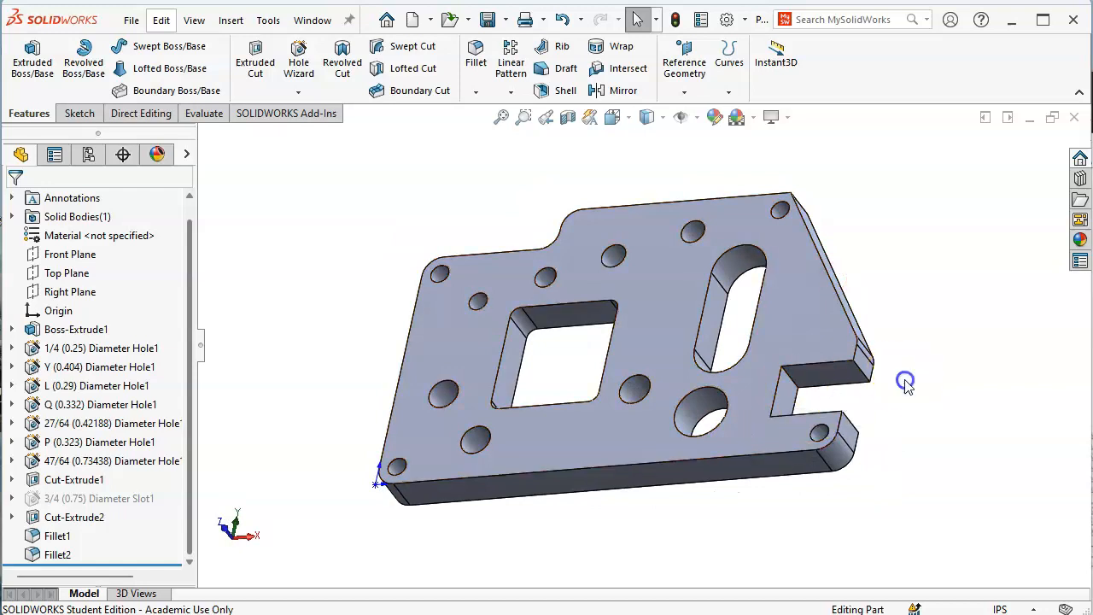
key(ctrl+1)
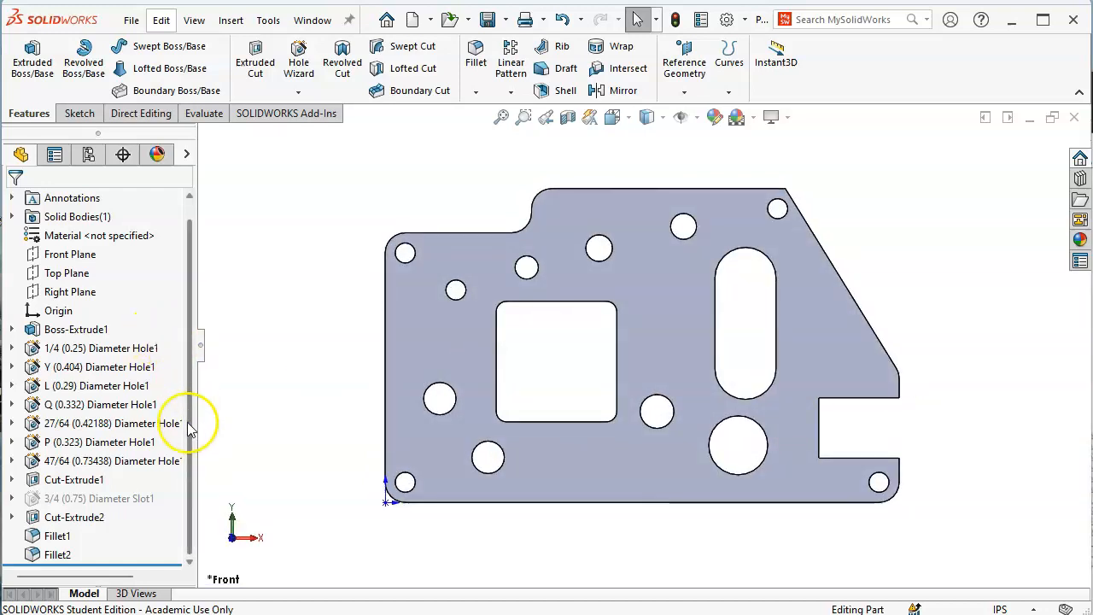
right_click(88, 351)
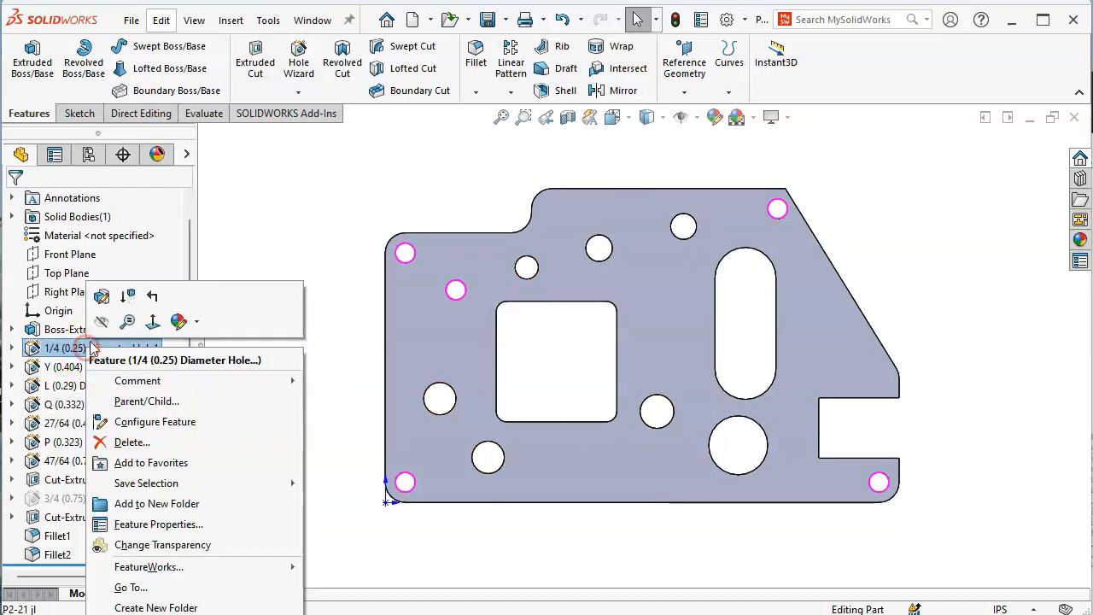
Change the 1/4 diameter hole to the Screw Clearances type, keeping the 1/4 size
click(104, 294)
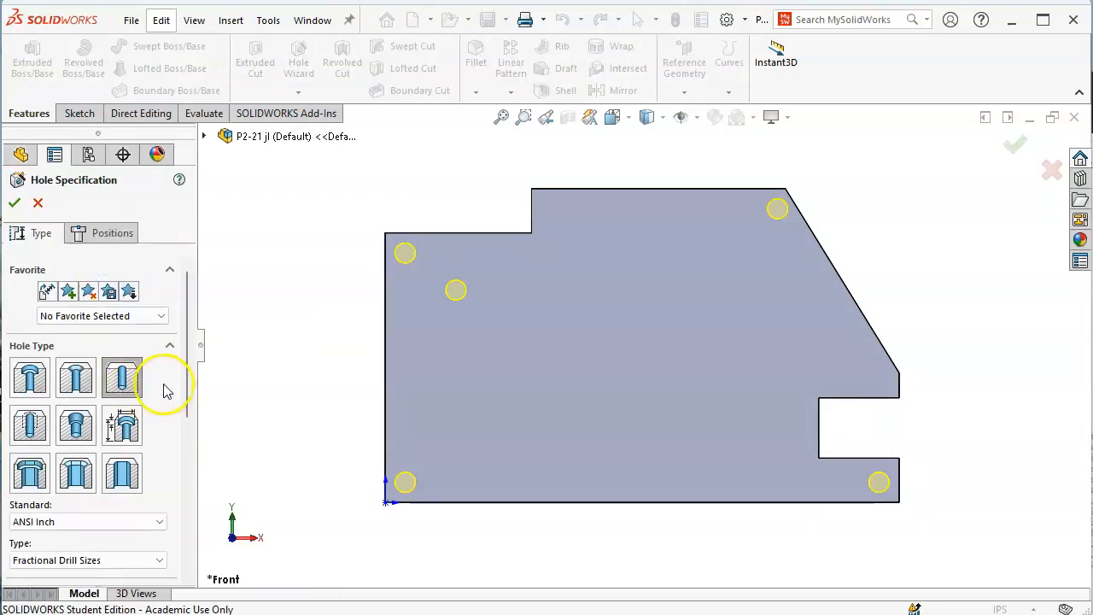
scroll(190, 375, down, 2)
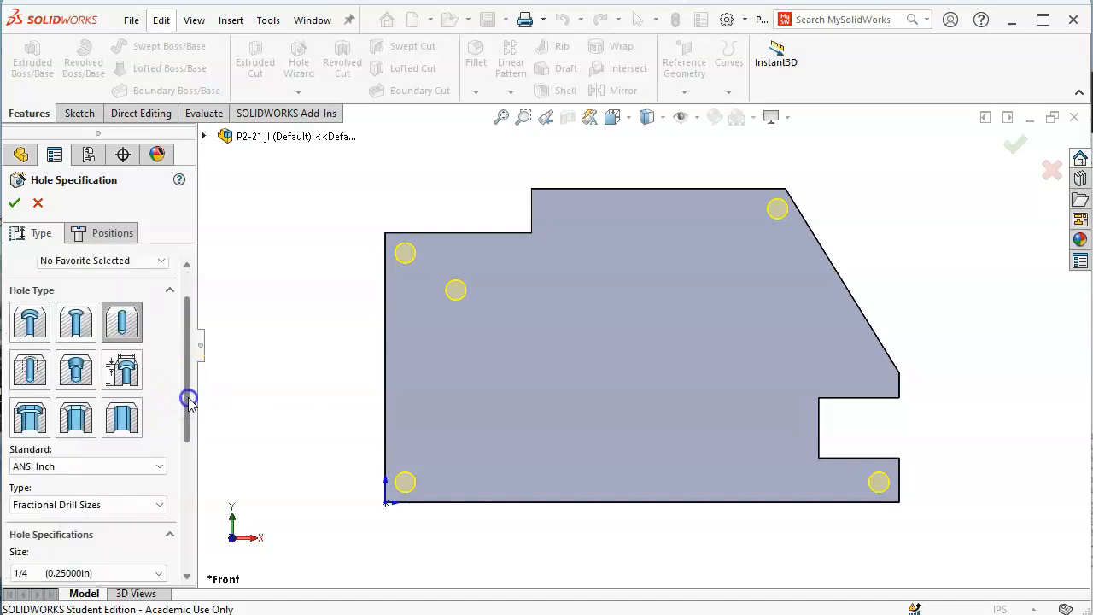
click(128, 376)
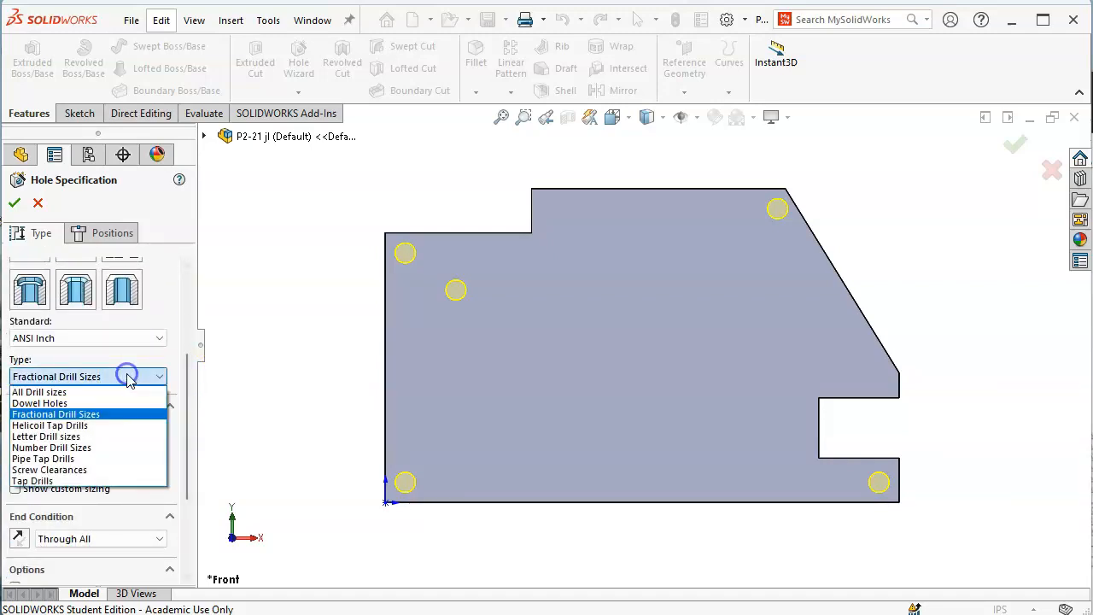
click(90, 470)
scroll(190, 403, down, 3)
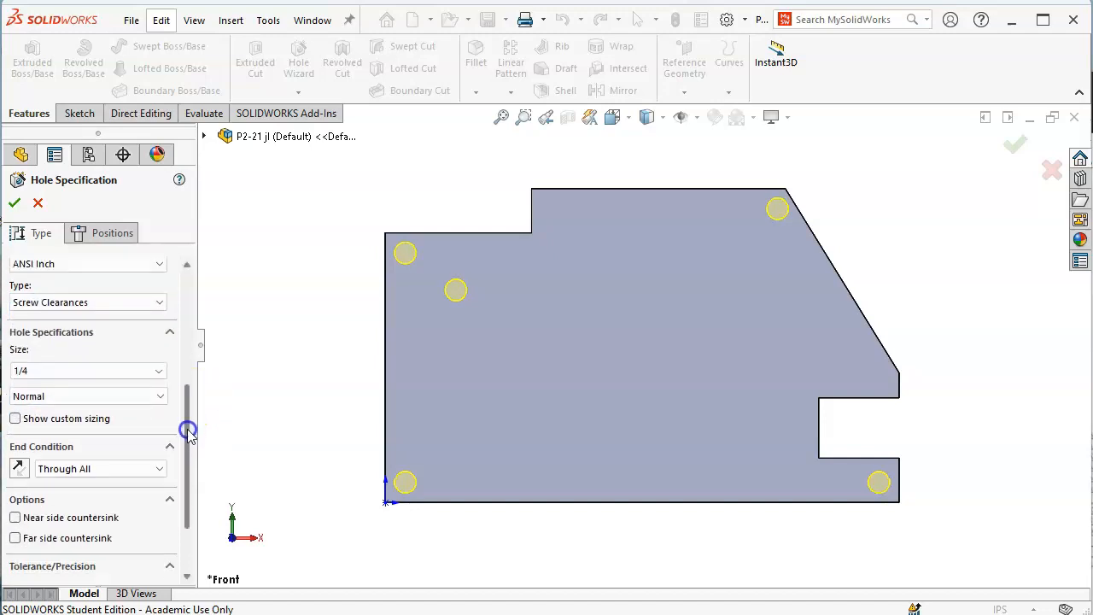
click(154, 334)
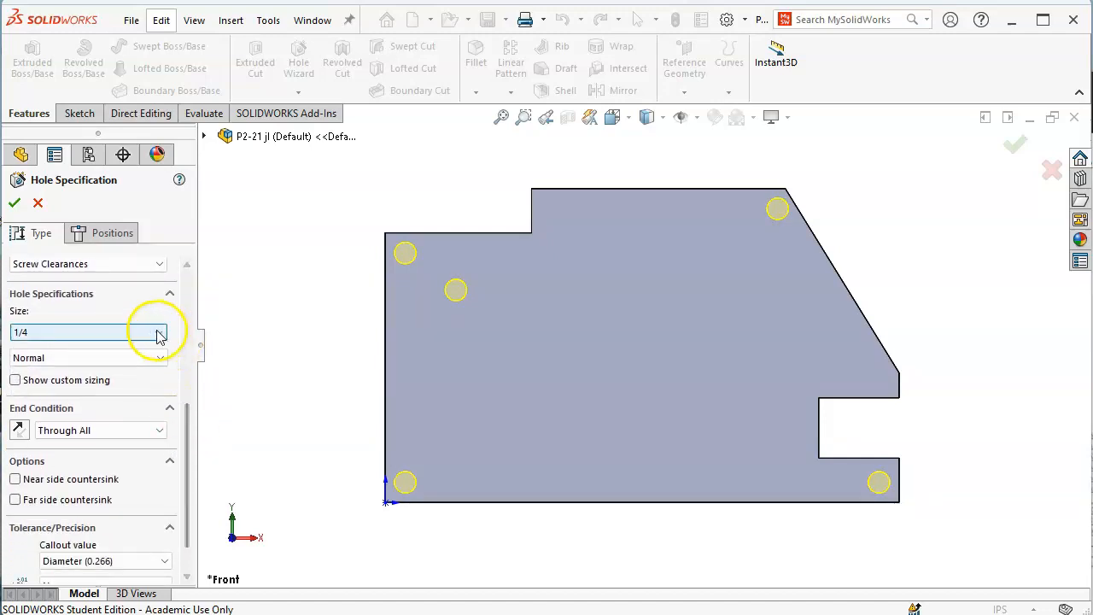
click(141, 332)
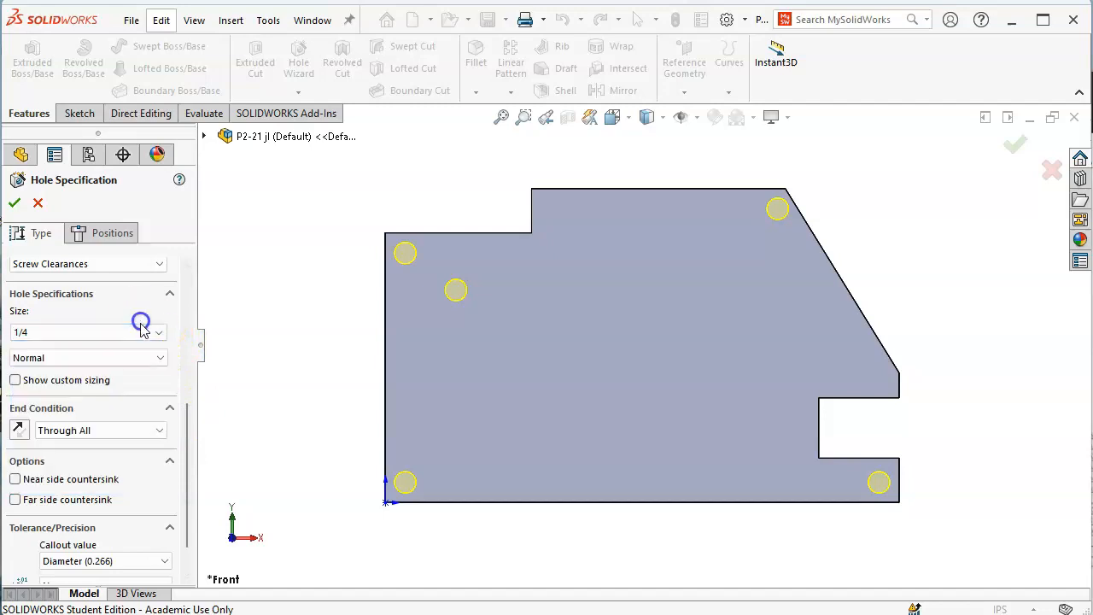
click(141, 336)
click(137, 333)
Choose the Normal fit and accept the 1/4 clearance hole (0.266 in, Through All)
drag(188, 410, 195, 435)
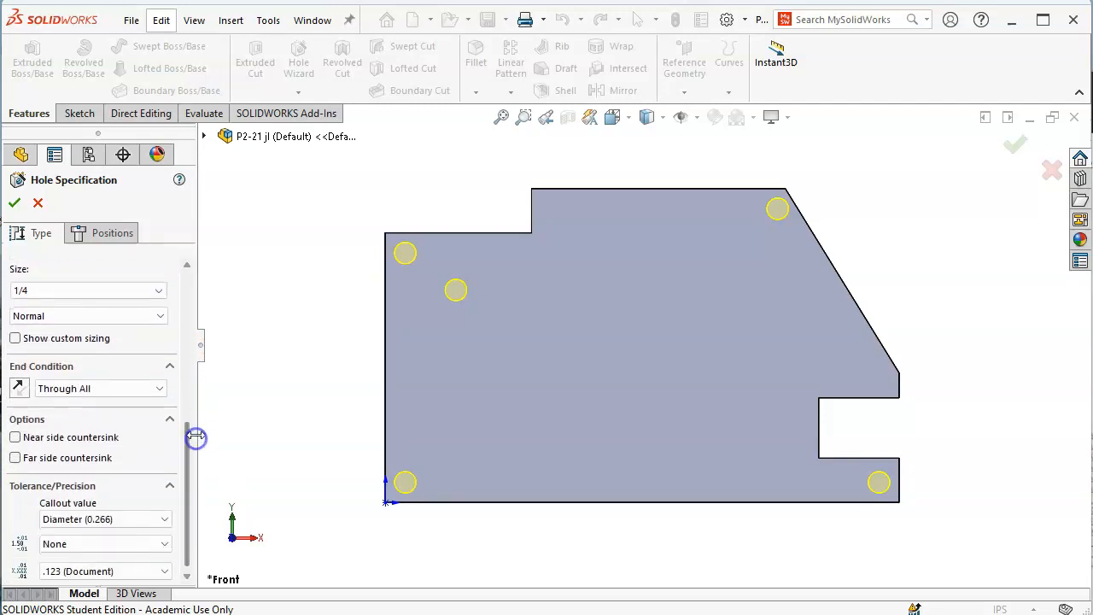
click(62, 317)
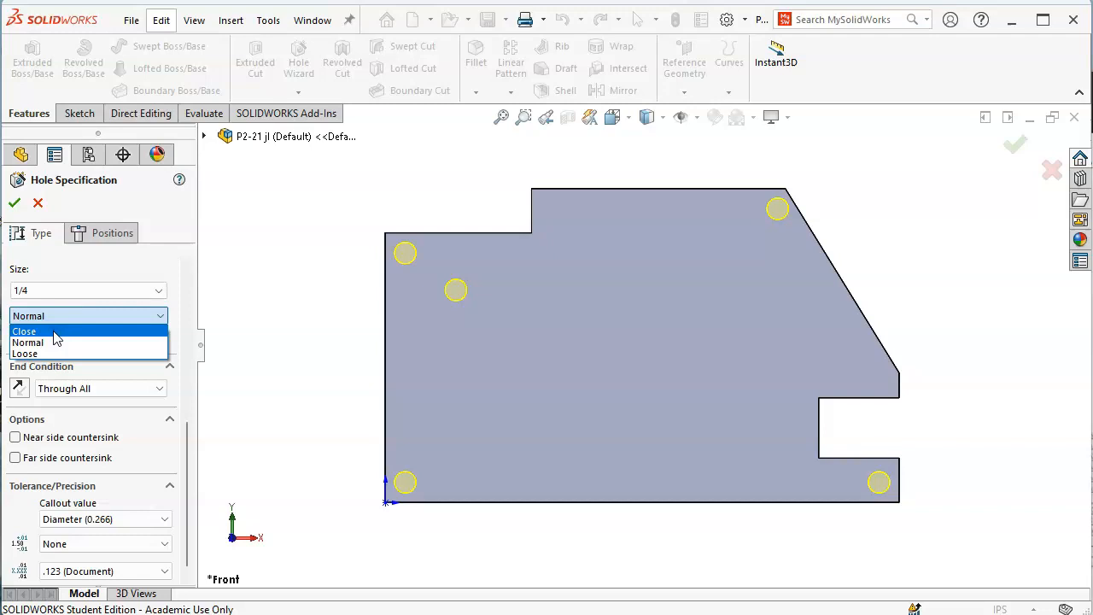
click(63, 346)
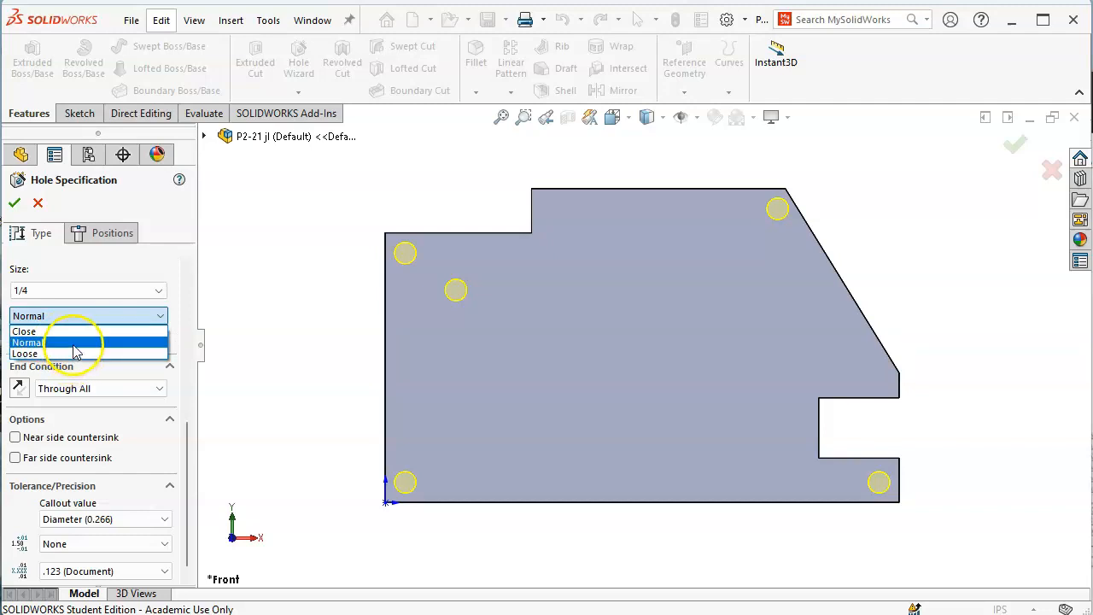
click(74, 350)
click(17, 202)
middle_drag(308, 395, 314, 265)
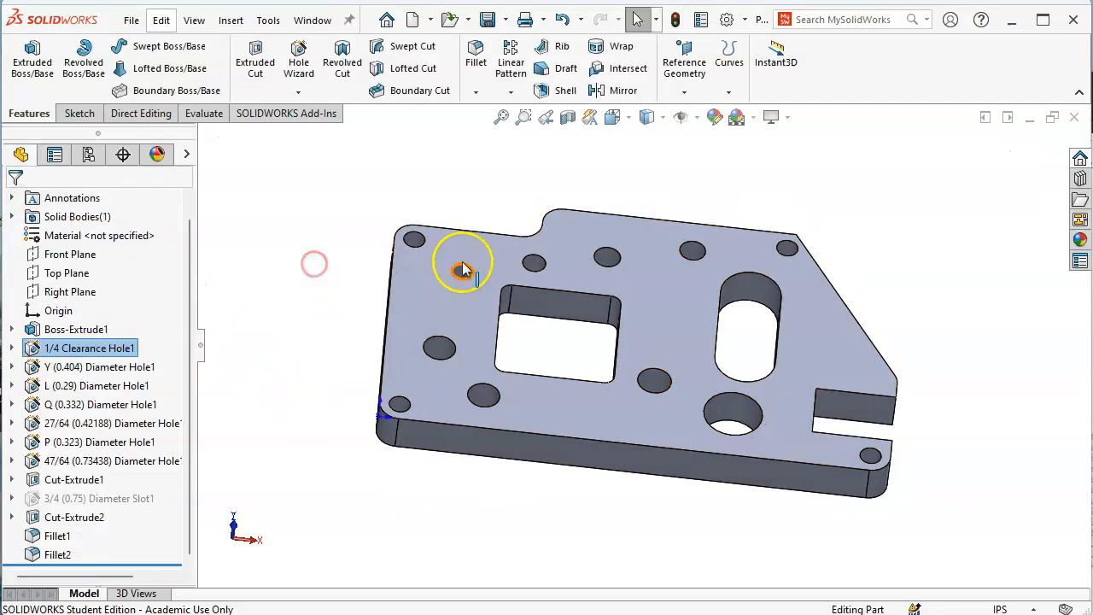
Change 1/4 Clearance Hole1 into a 1/4-20 straight tapped hole
click(412, 242)
middle_drag(413, 242, 289, 321)
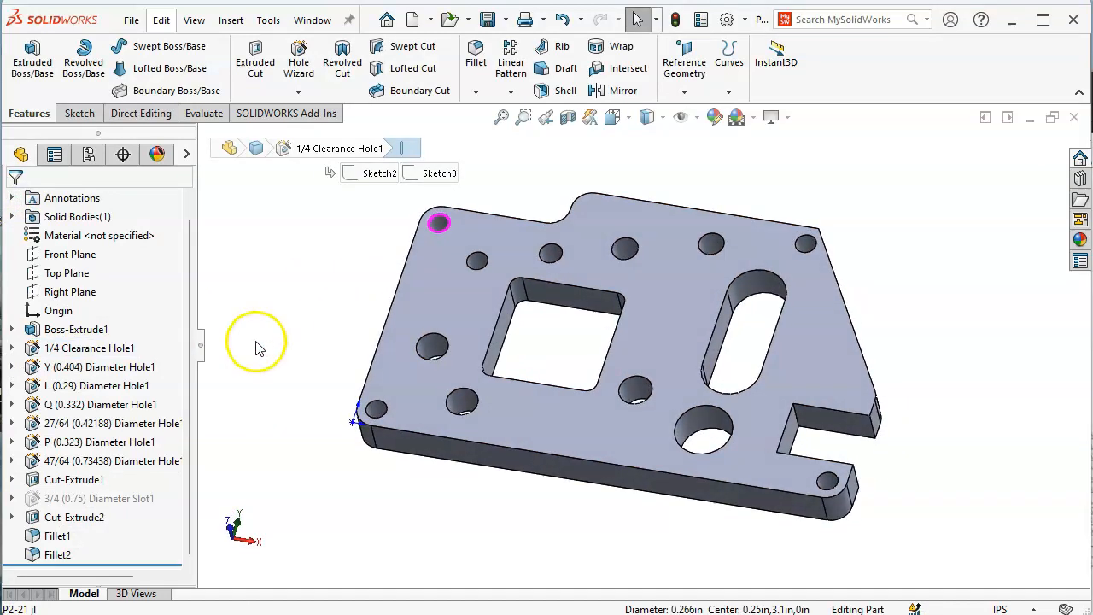
click(80, 350)
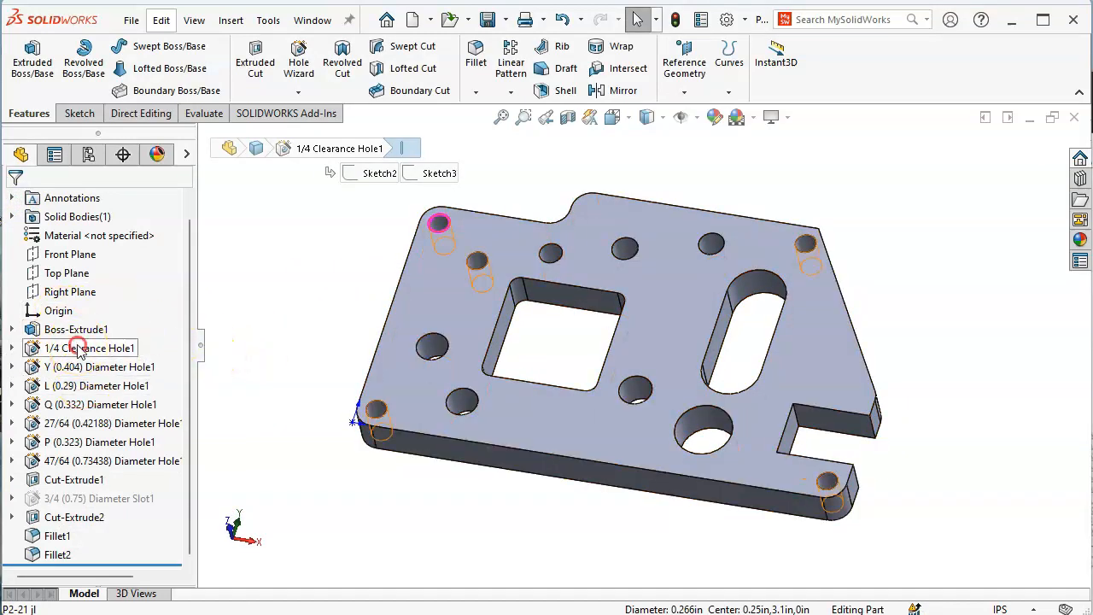
right_click(80, 350)
click(97, 290)
click(126, 388)
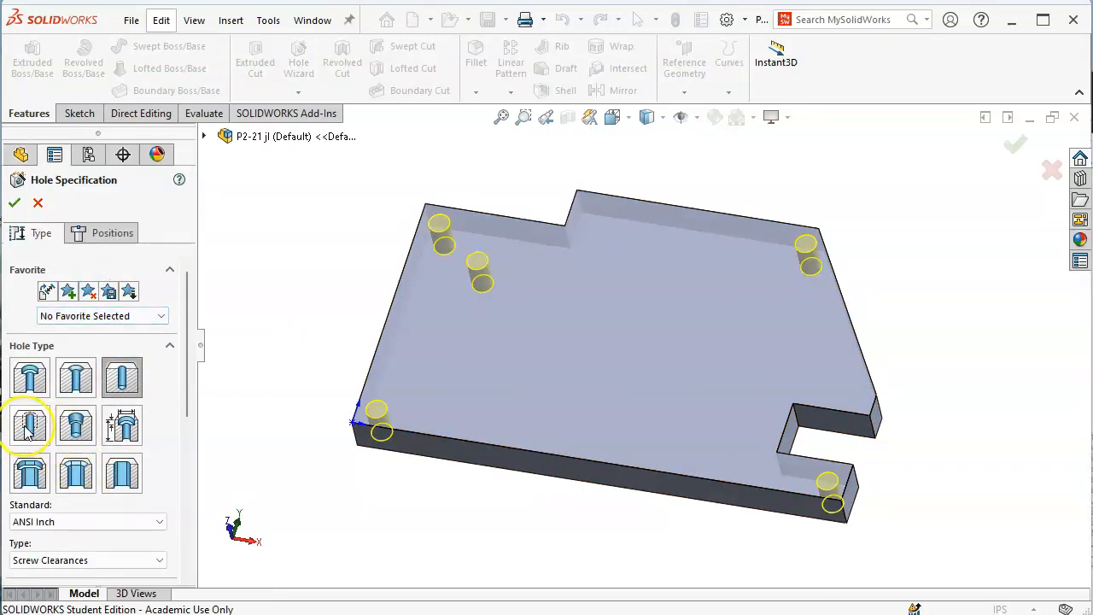
click(28, 431)
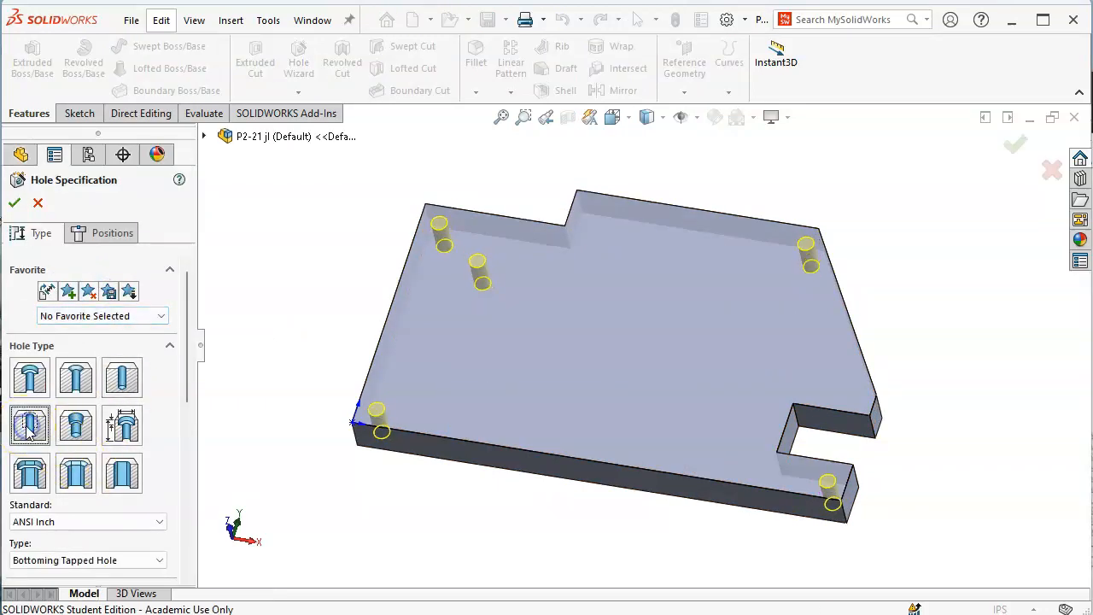
drag(190, 384, 176, 359)
click(15, 203)
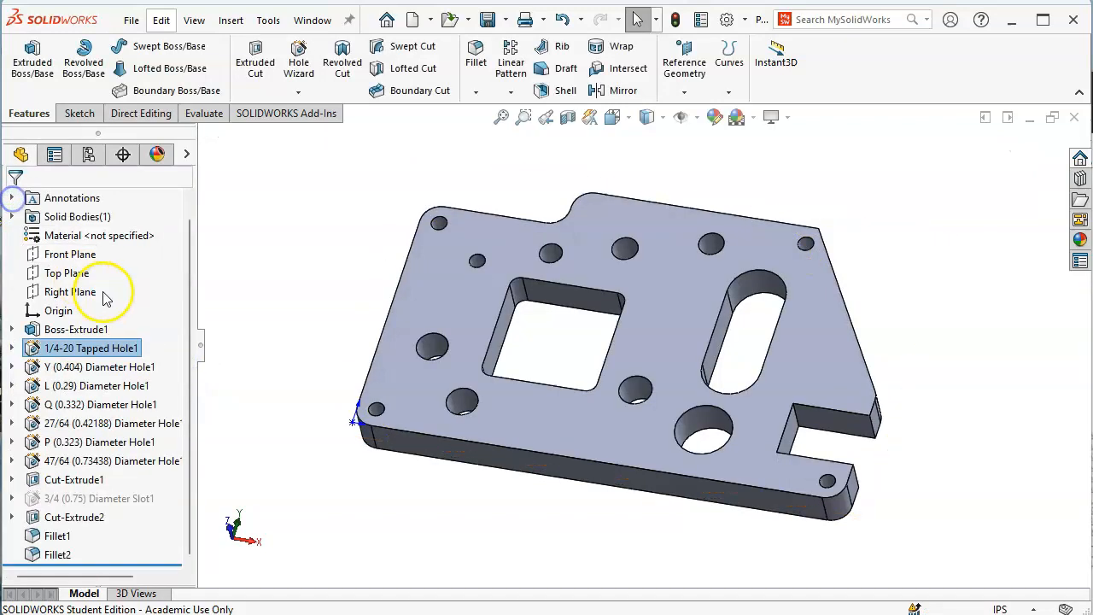
Review the tapped hole's placement dimensions and rebuild the model
click(437, 226)
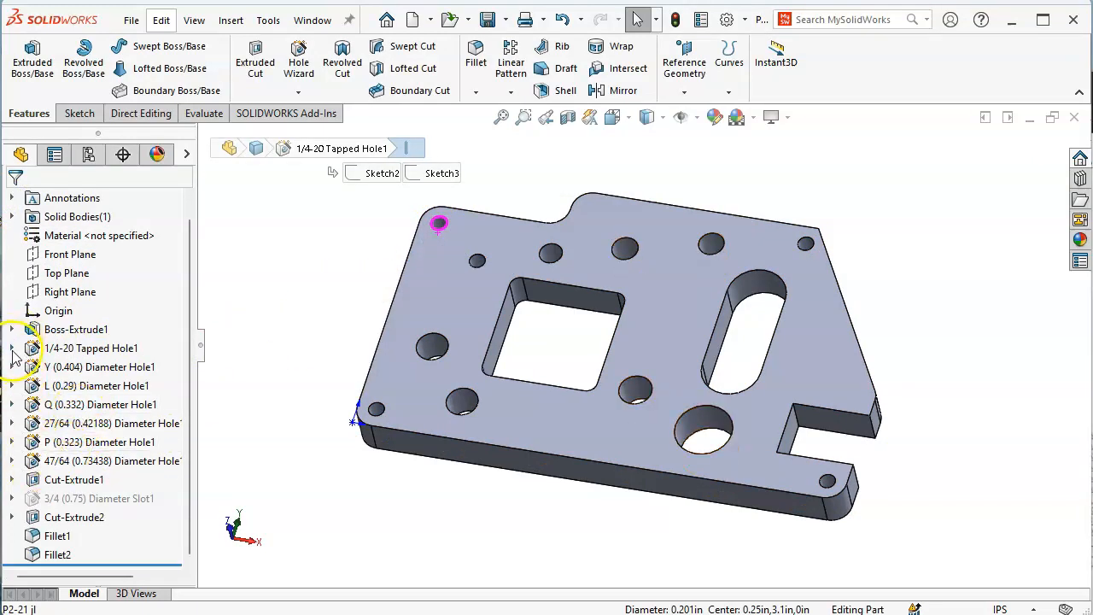
click(12, 349)
right_click(90, 350)
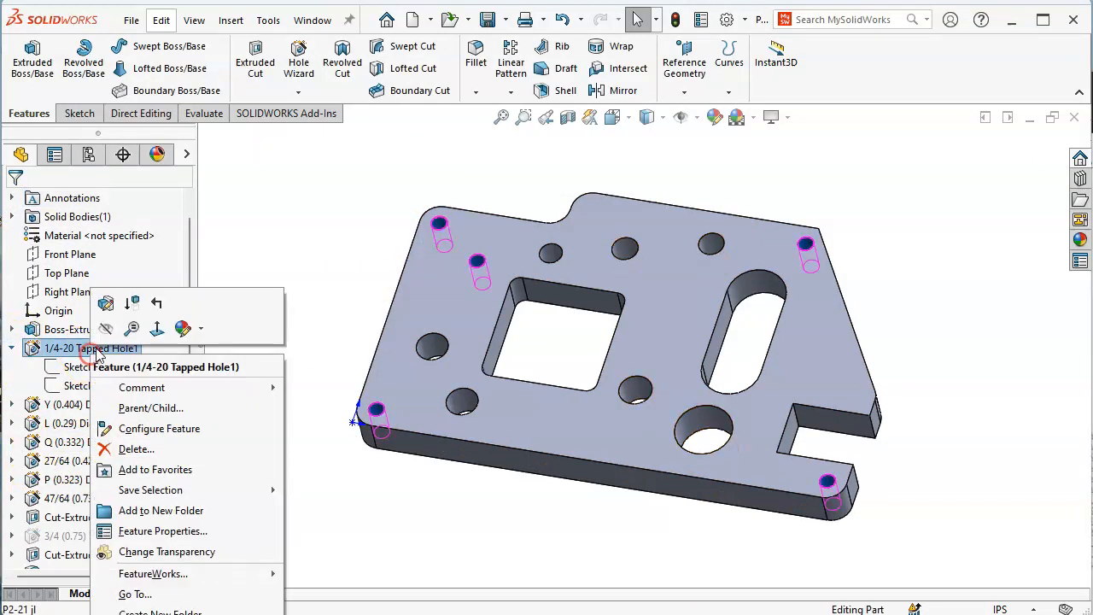
click(107, 306)
click(109, 229)
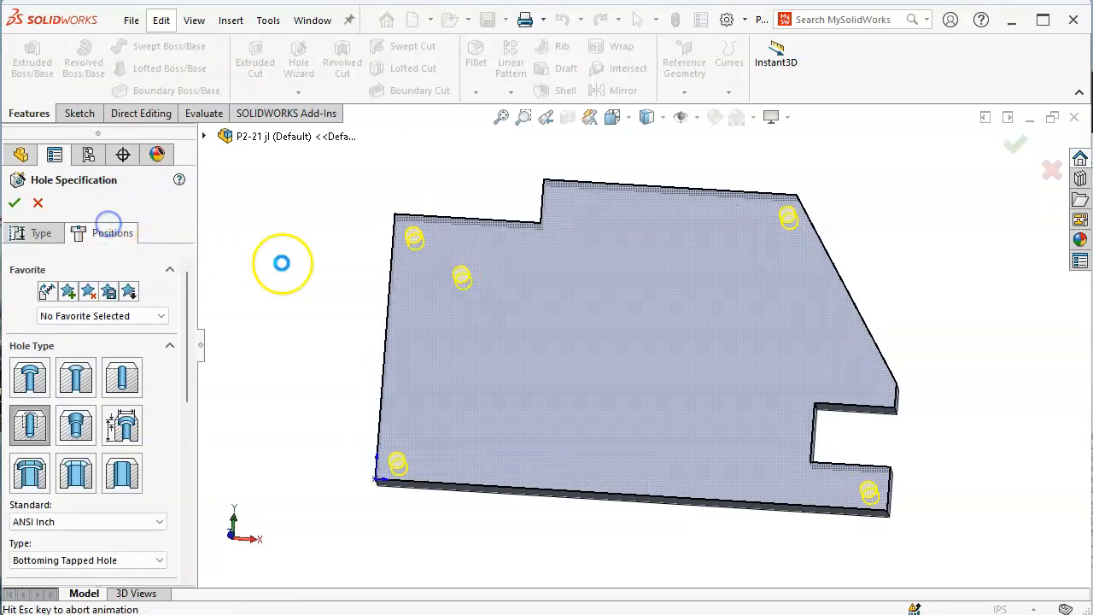
click(15, 204)
click(307, 353)
middle_drag(307, 352, 463, 305)
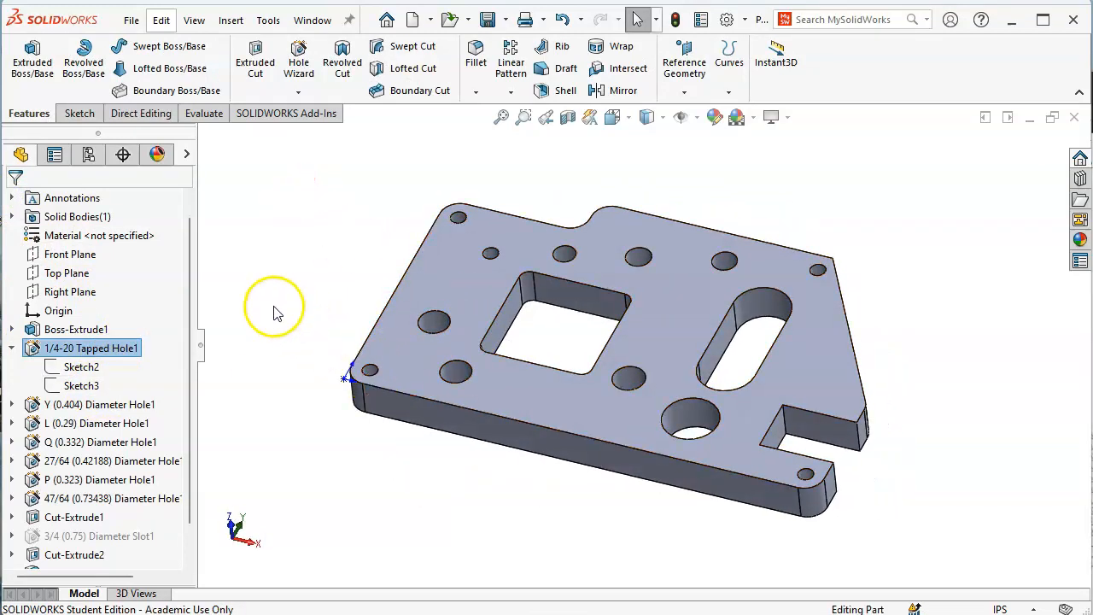
click(675, 21)
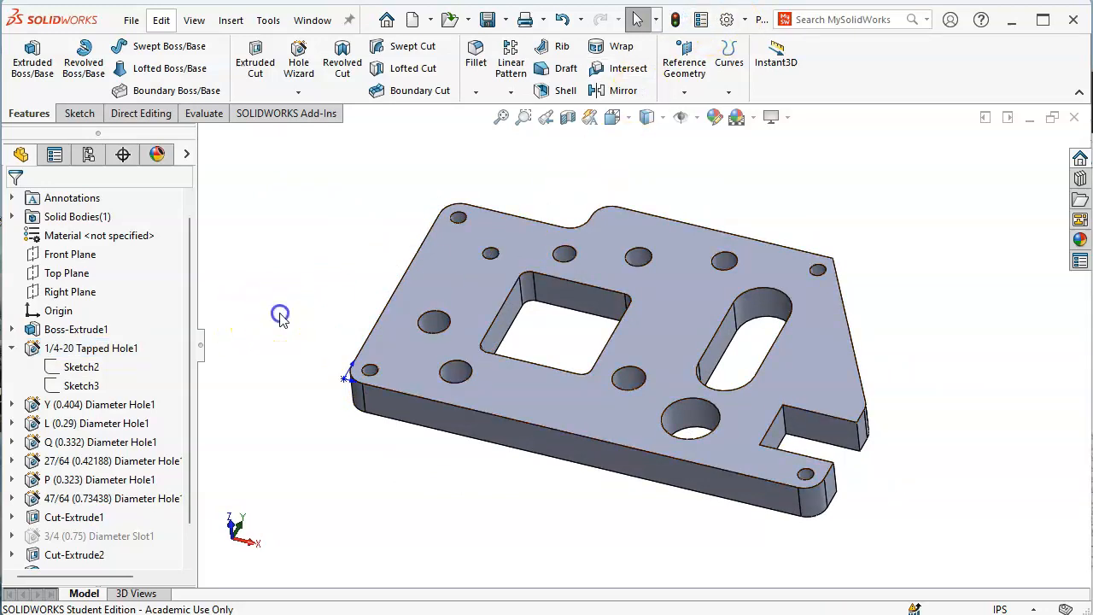
Redefine the tapped hole as a counterbore for a 1/4 Socket Head Cap Screw
key(ctrl+1)
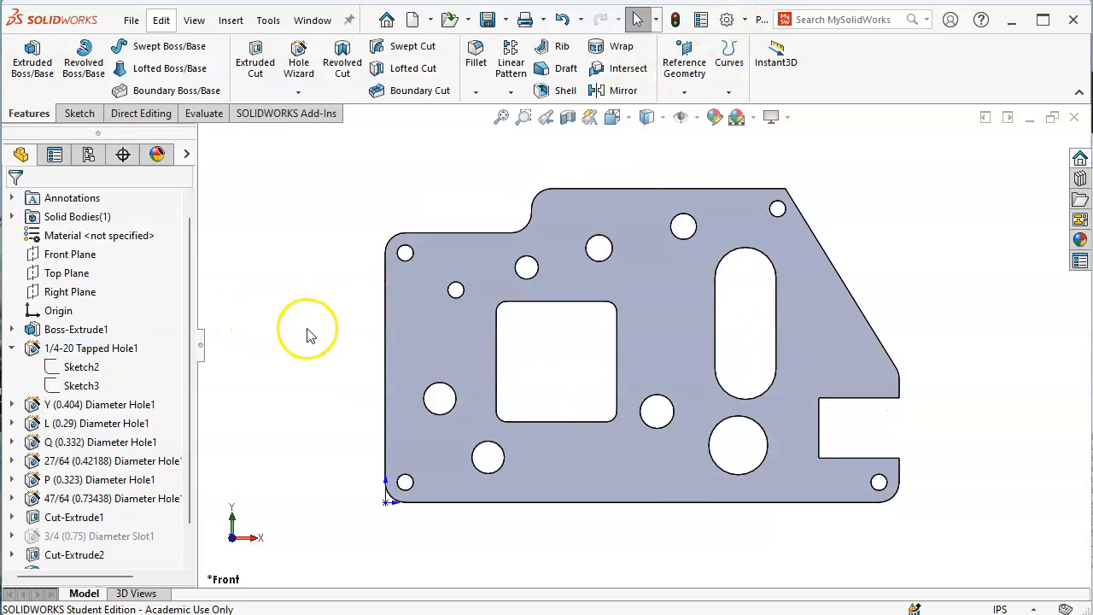
click(11, 350)
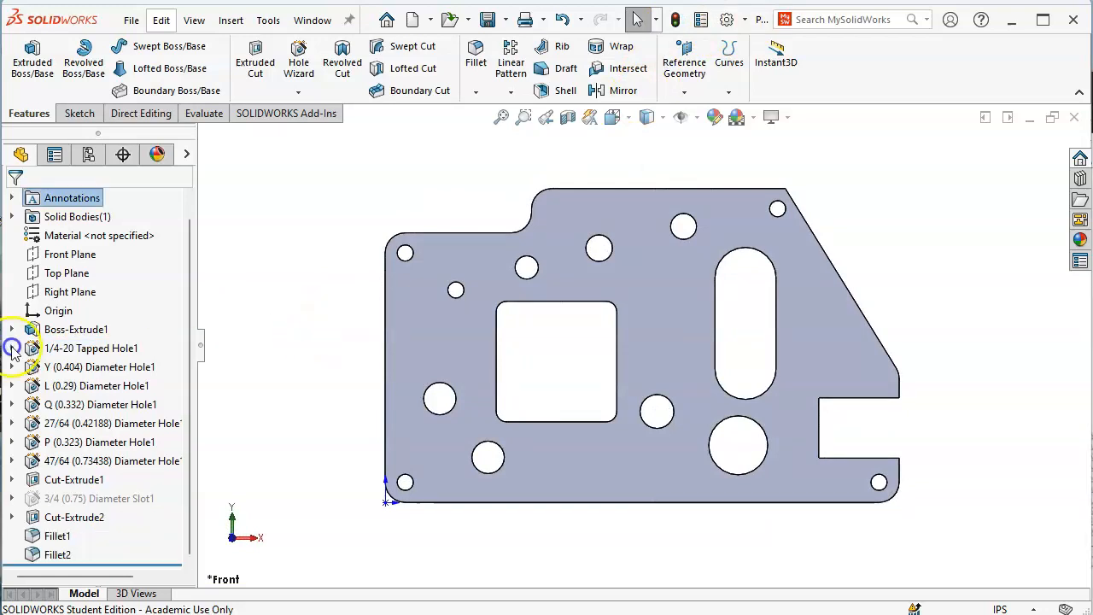
middle_drag(293, 354, 256, 232)
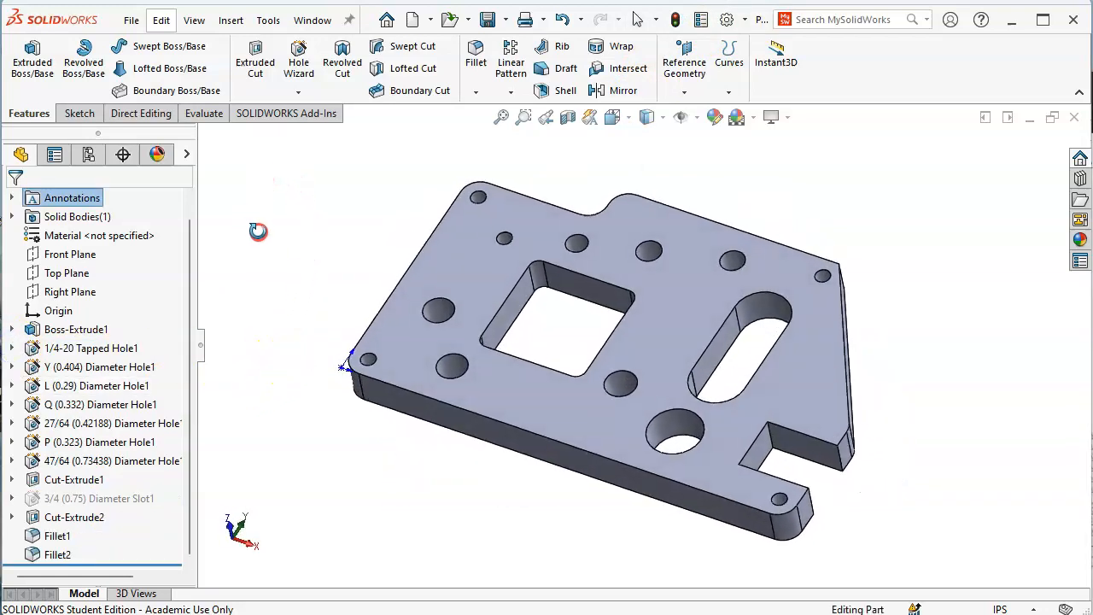
right_click(86, 348)
click(94, 312)
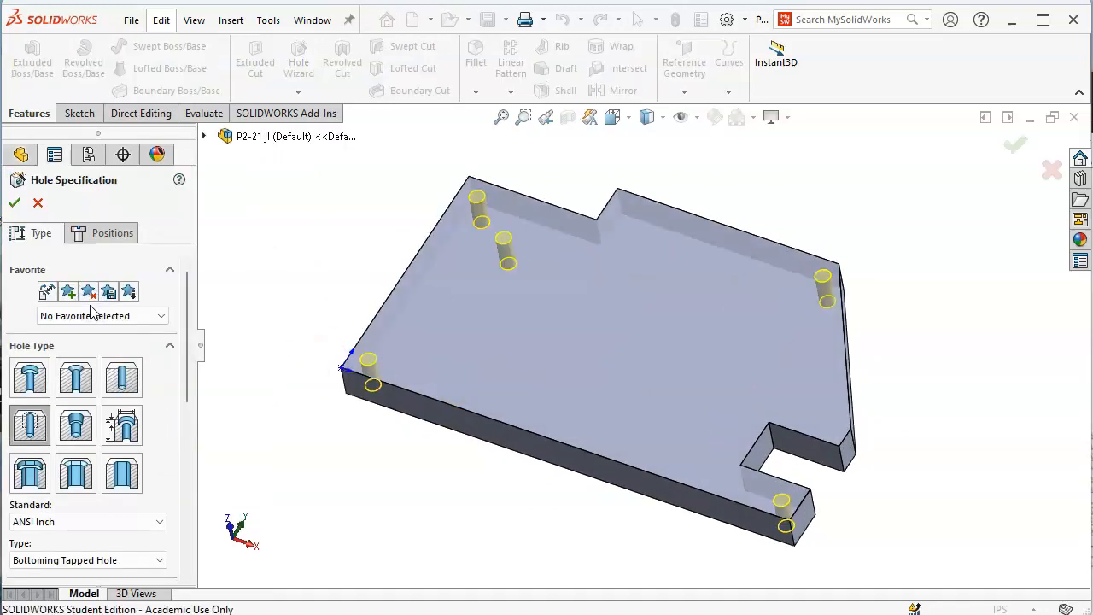
click(31, 382)
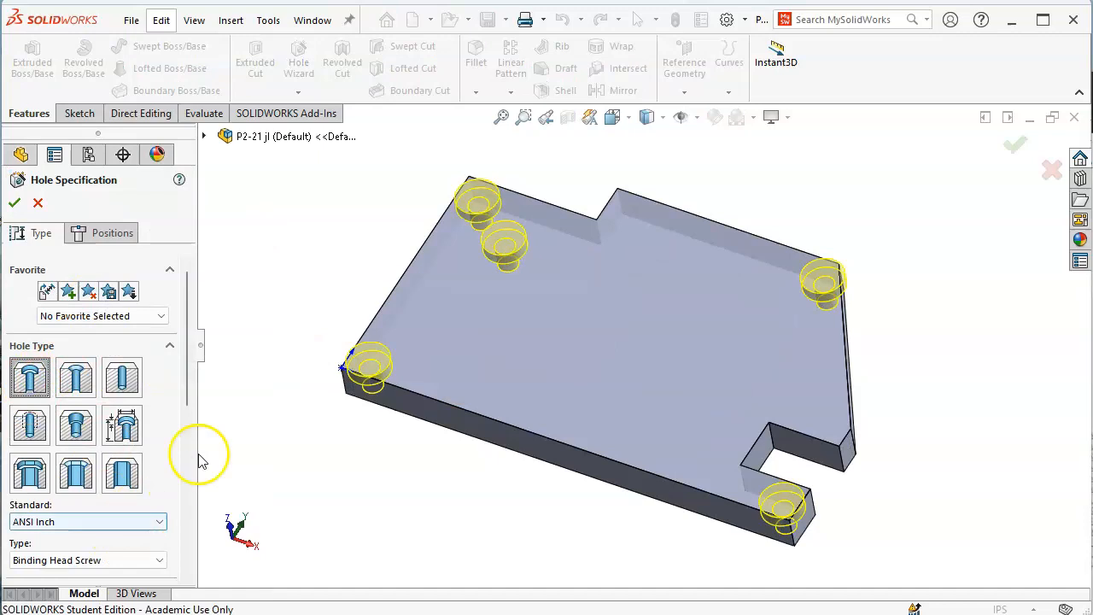
drag(186, 362, 184, 439)
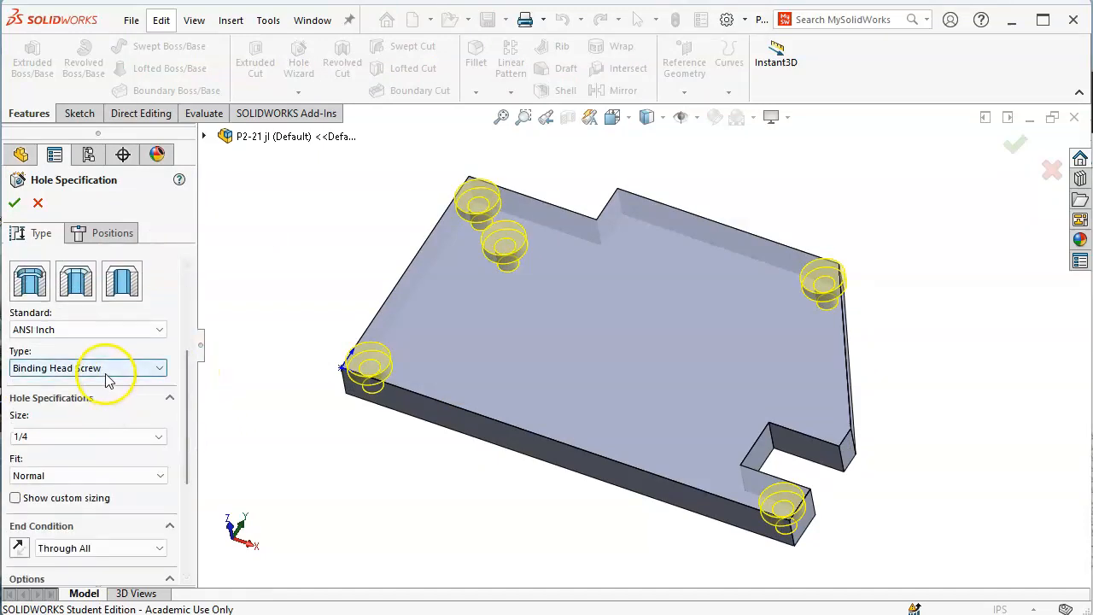
click(107, 369)
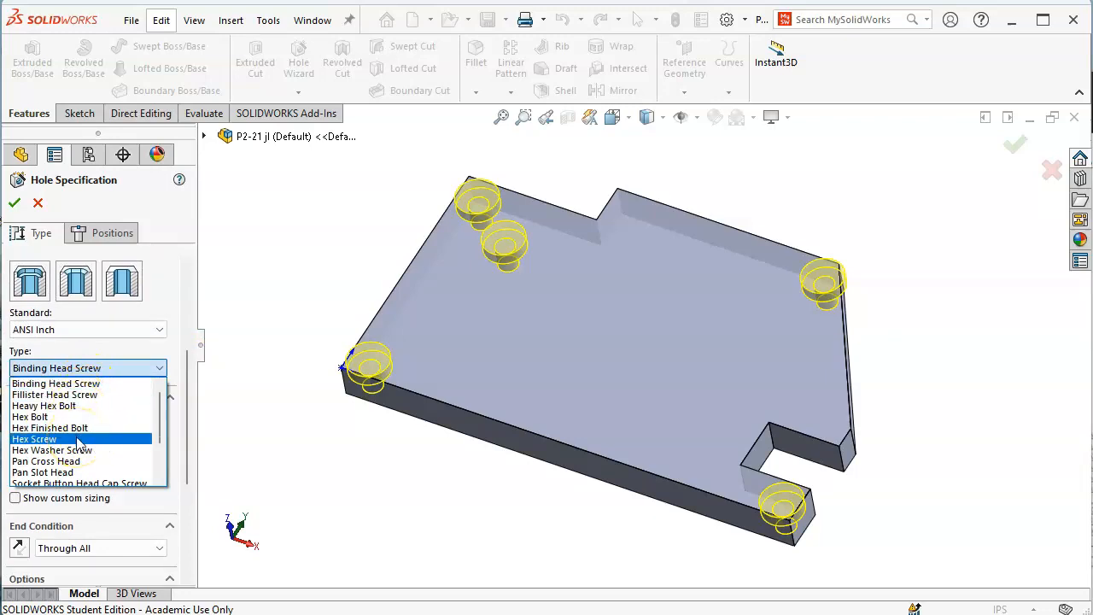
scroll(78, 441, down, 2)
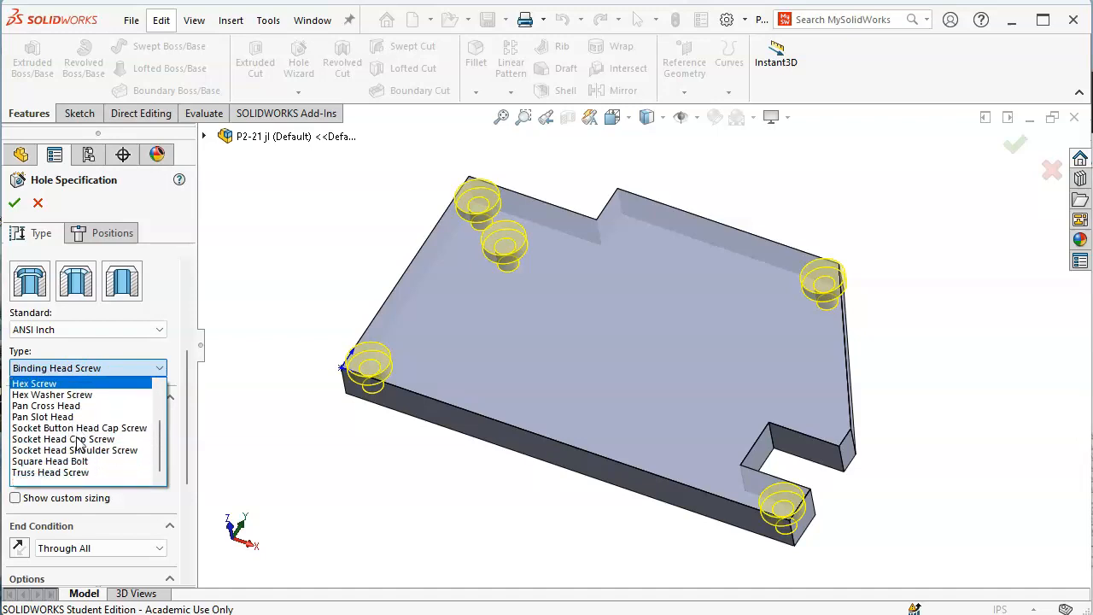
click(85, 439)
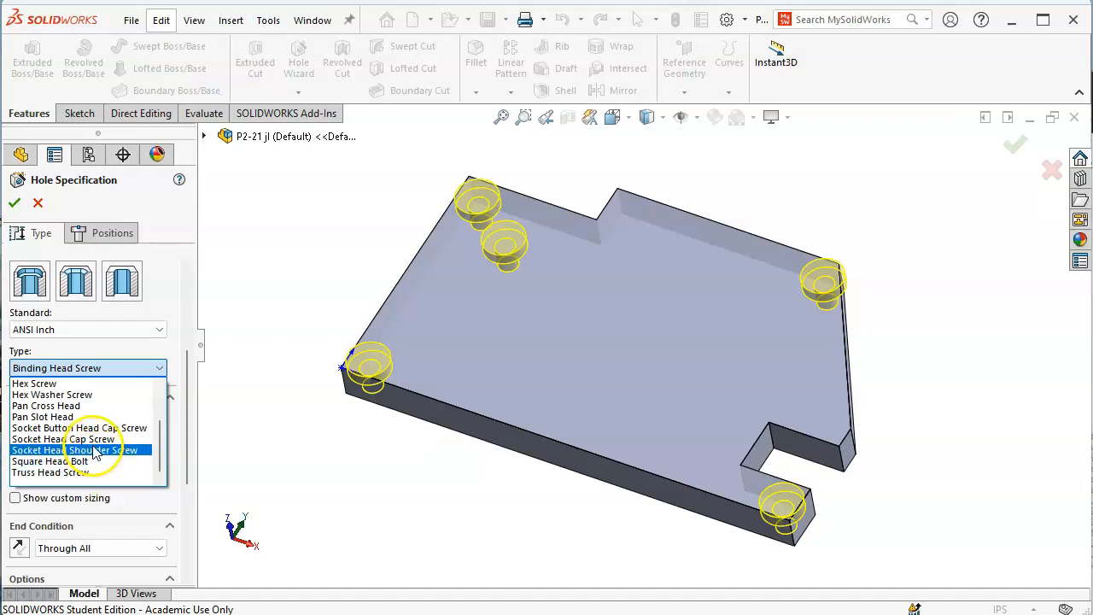
click(92, 441)
click(92, 440)
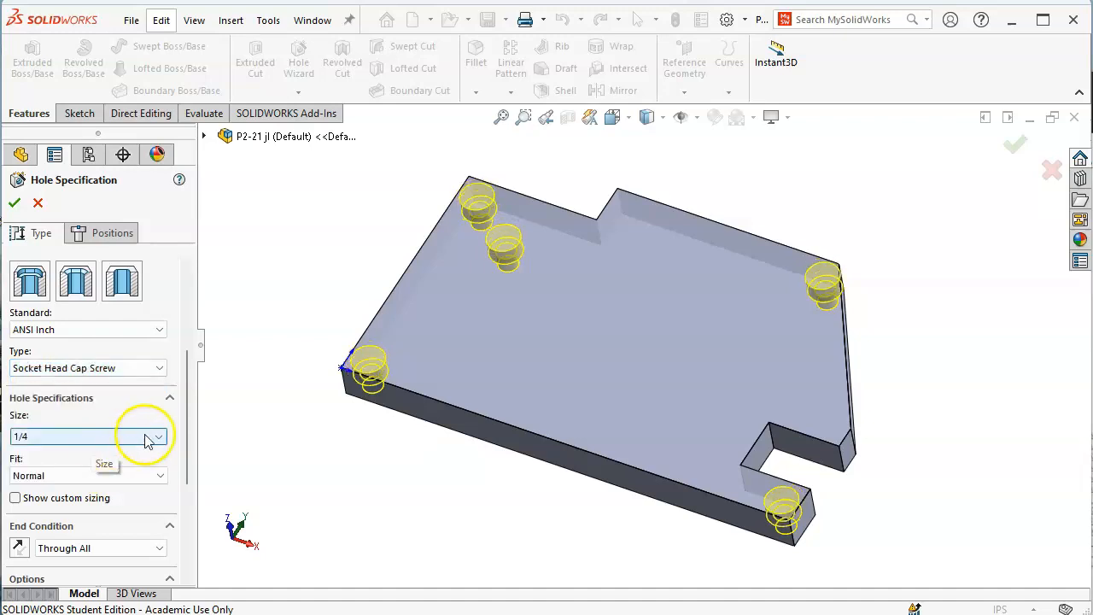
click(13, 203)
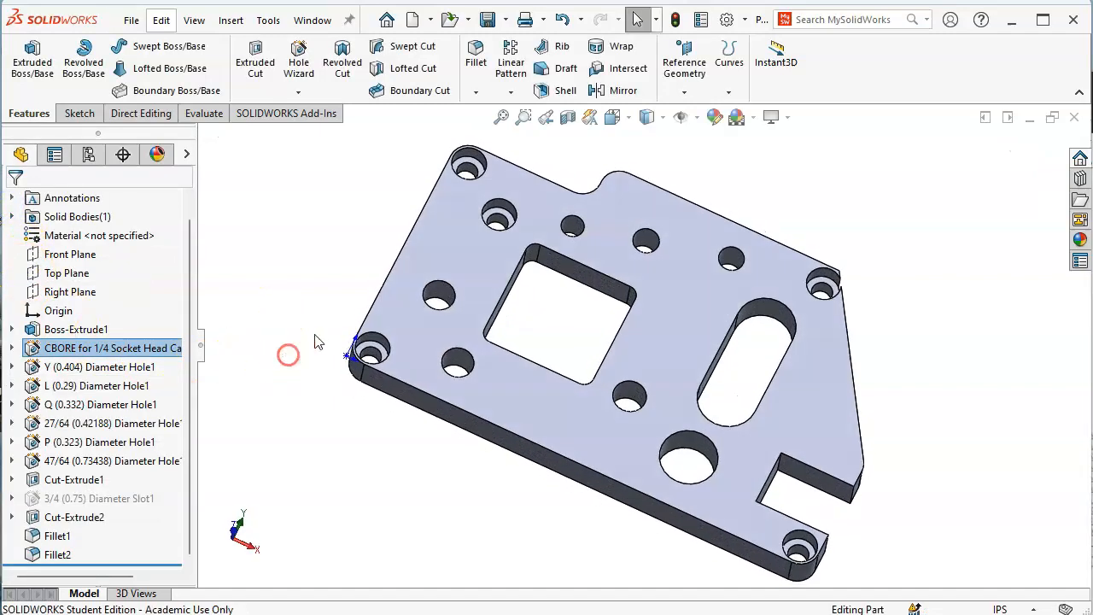
Change the counterbored holes back to plain 1/4 (0.25) diameter holes
middle_drag(546, 381, 546, 344)
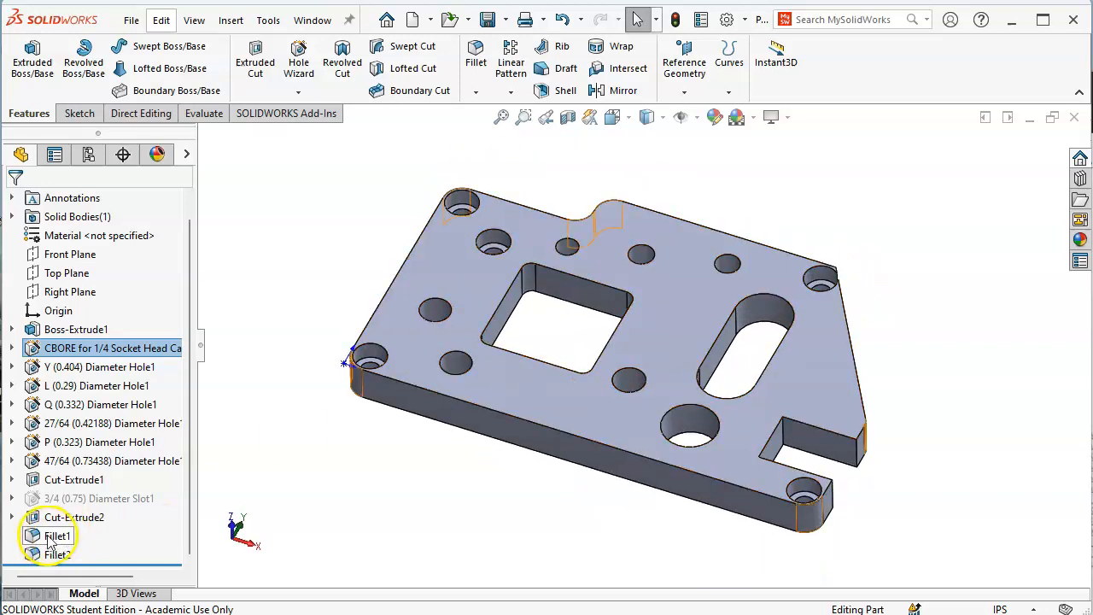
right_click(81, 357)
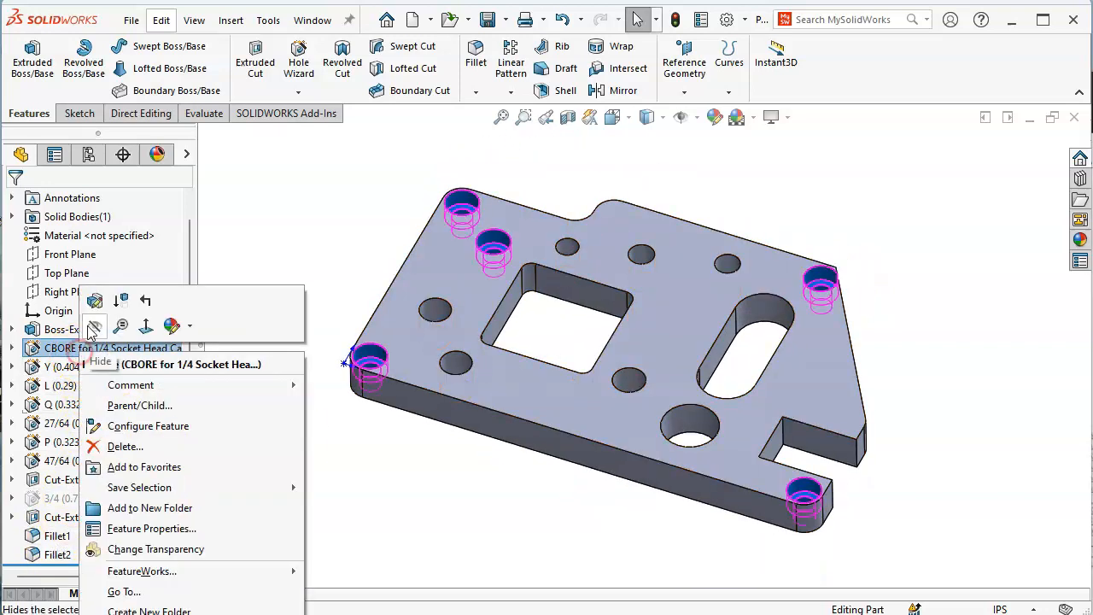
click(87, 295)
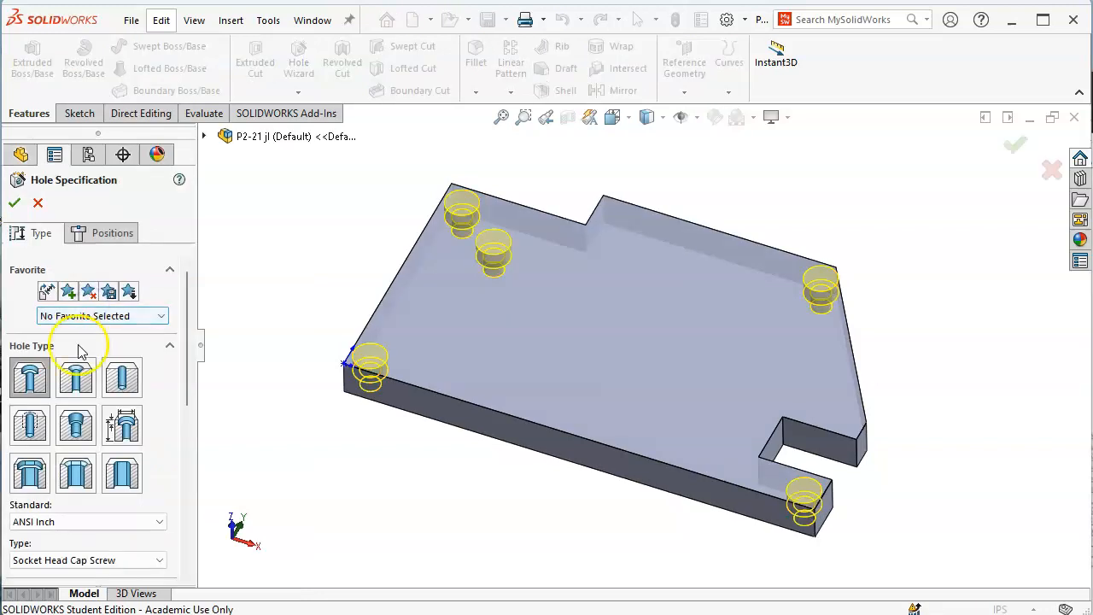
click(122, 378)
drag(190, 404, 179, 488)
click(14, 205)
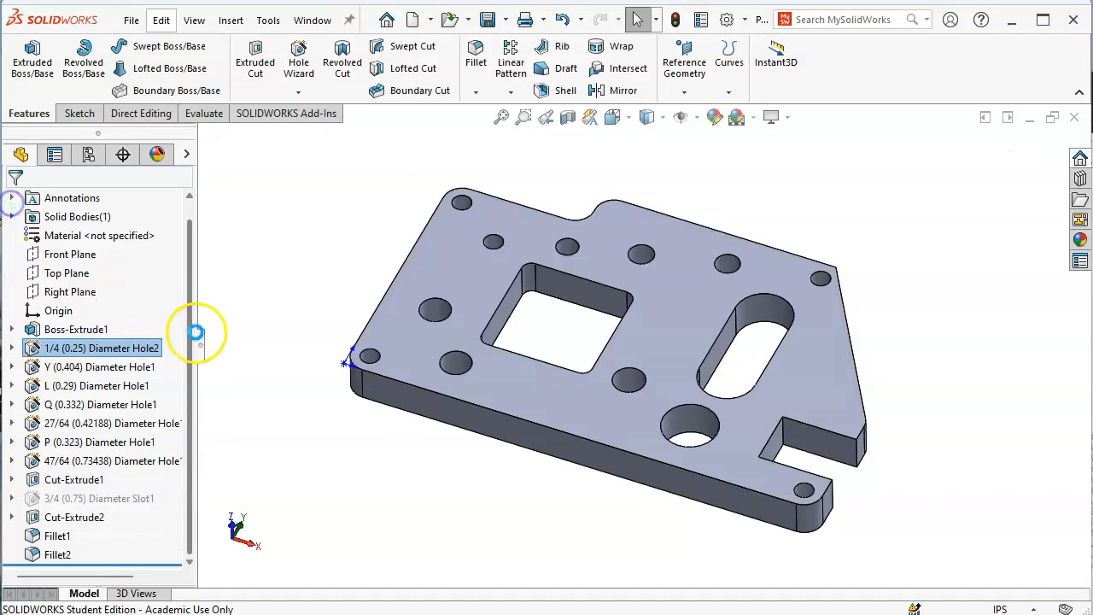
Add one more outer corner edge to the 0.25 in Fillet1
right_click(53, 535)
click(82, 485)
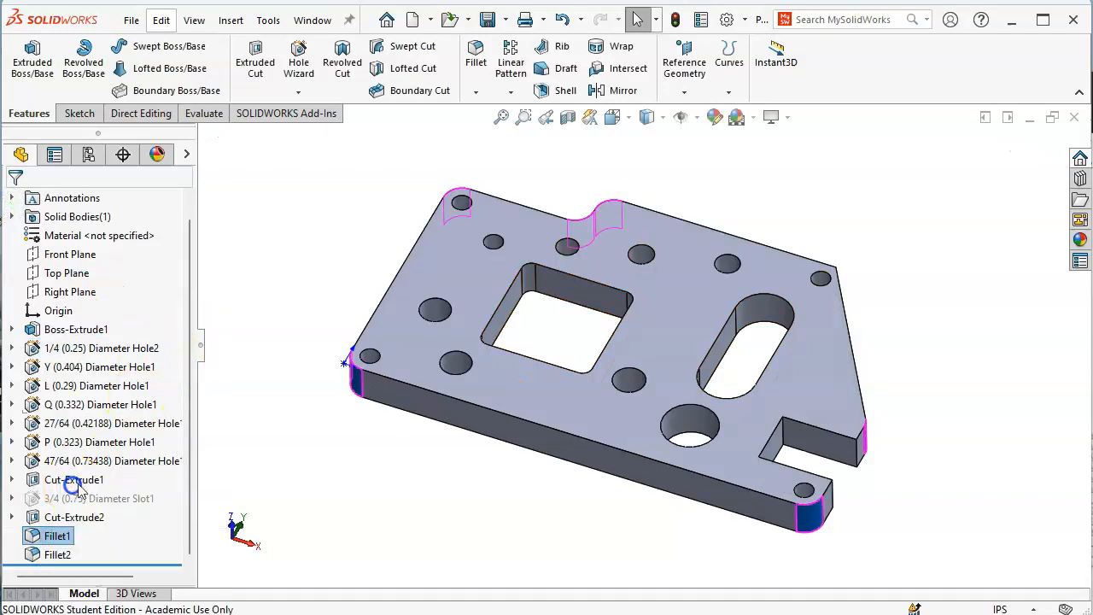
middle_drag(806, 304, 790, 337)
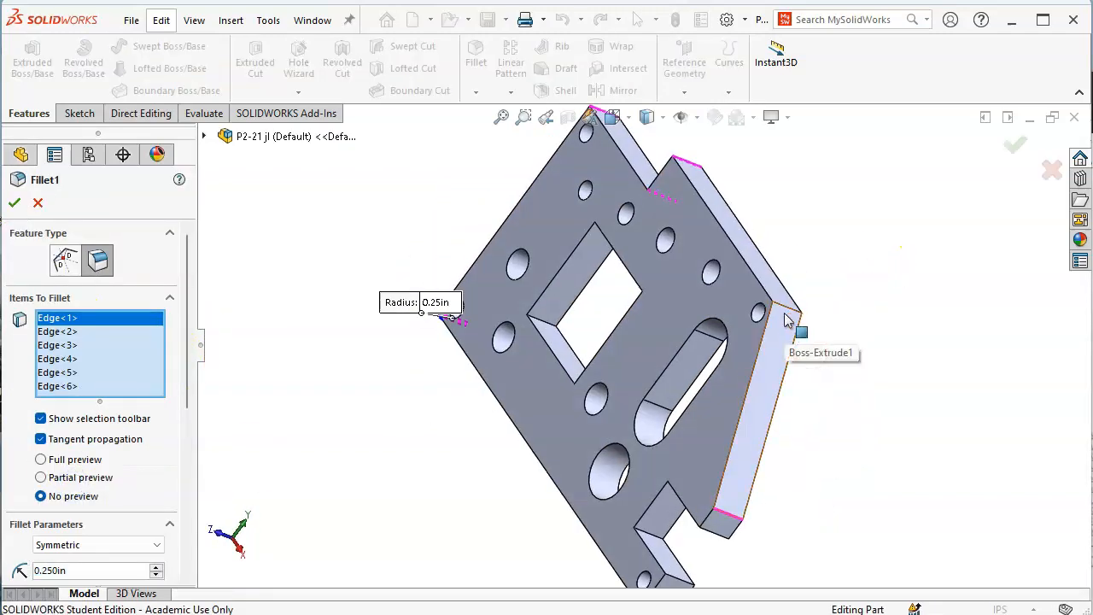
click(787, 312)
click(1015, 146)
click(922, 263)
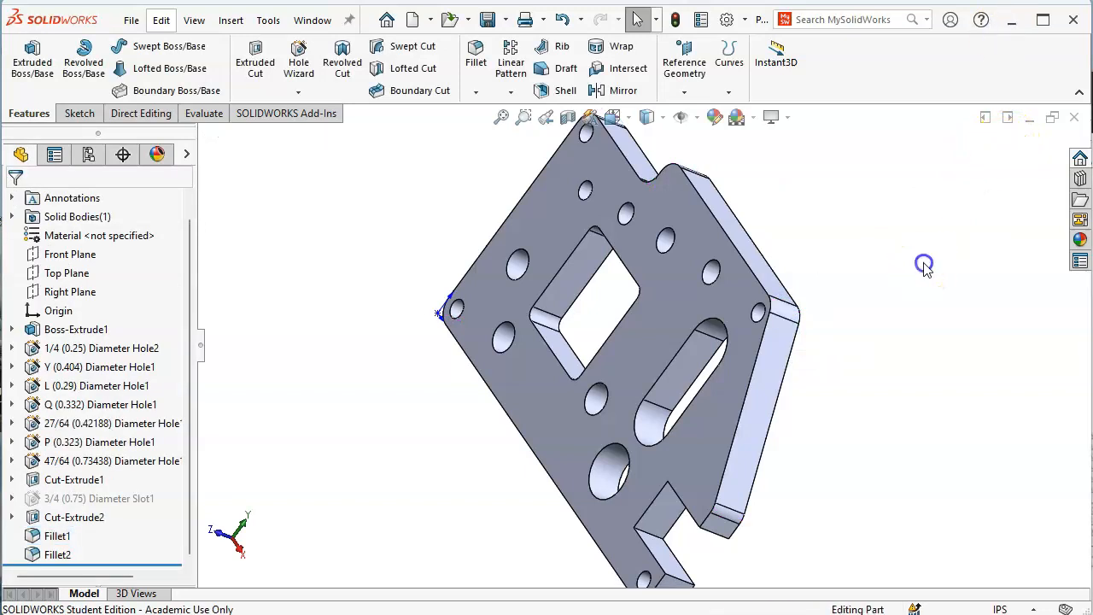